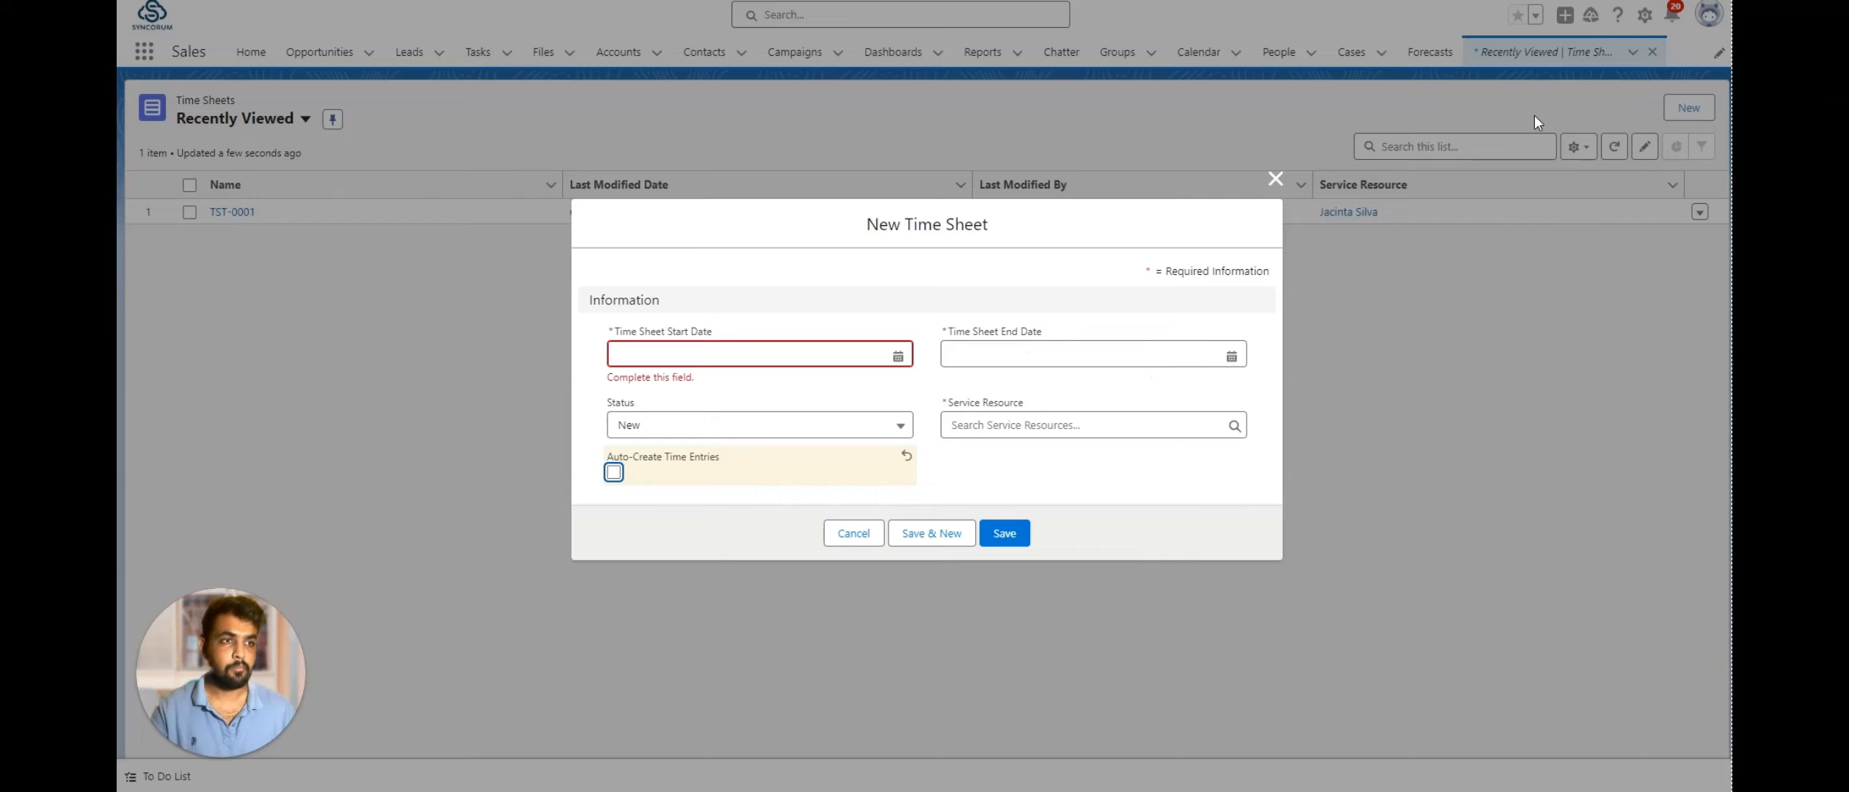
Discard the new time sheet form and open the Flows page in Setup.
left_click(1275, 178)
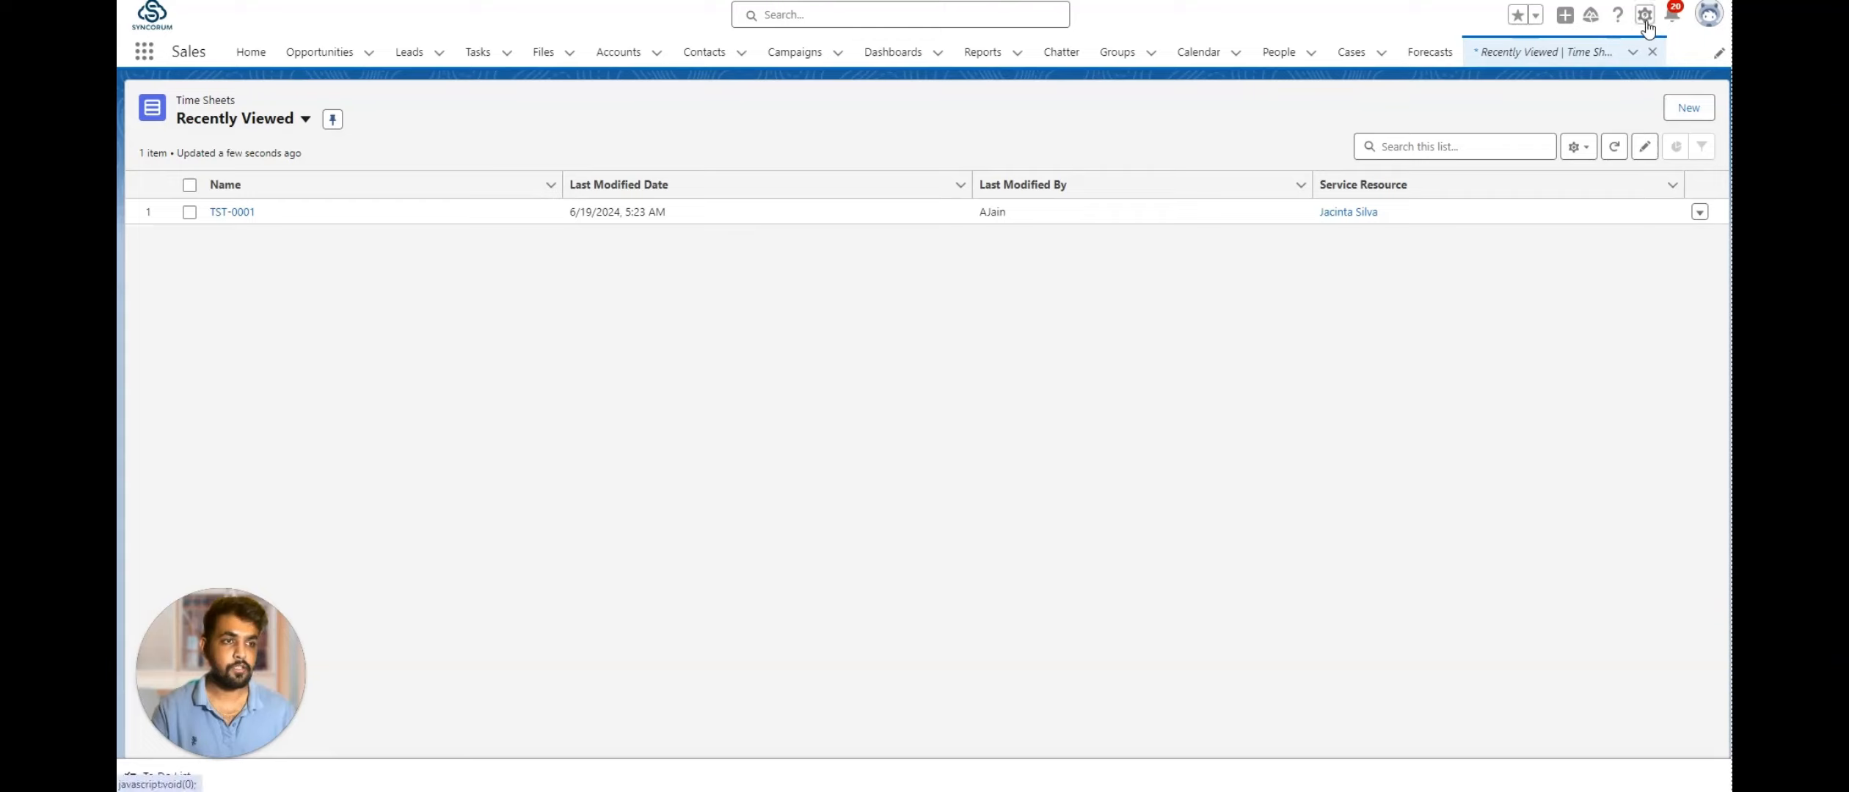
left_click(1645, 15)
left_click(1580, 82)
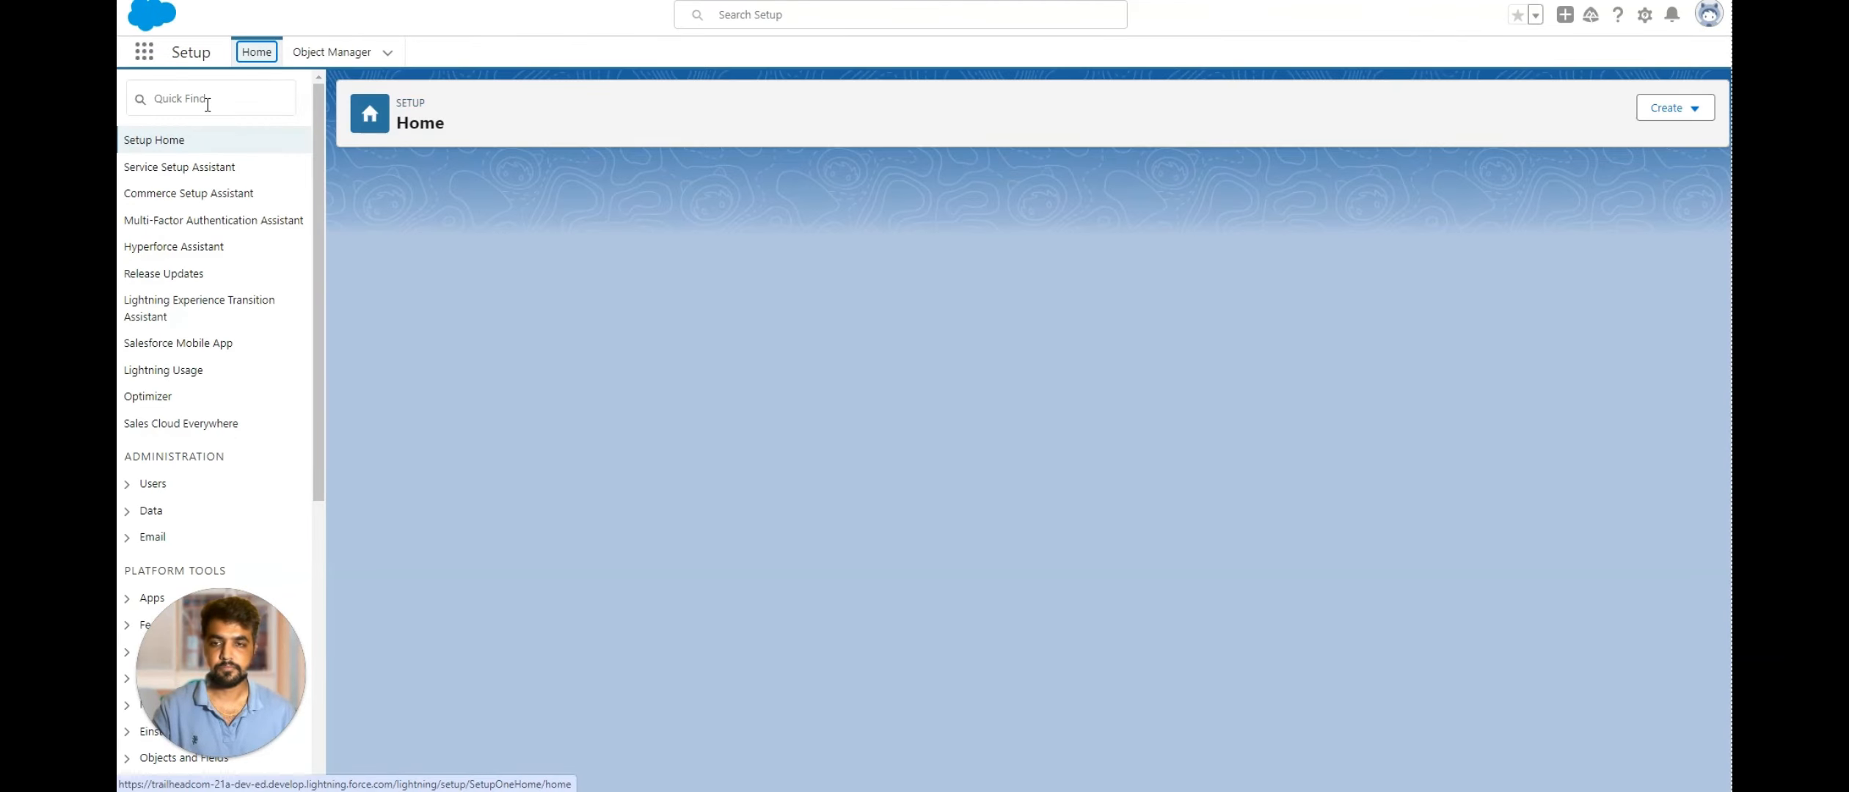
left_click(208, 105)
type("flow")
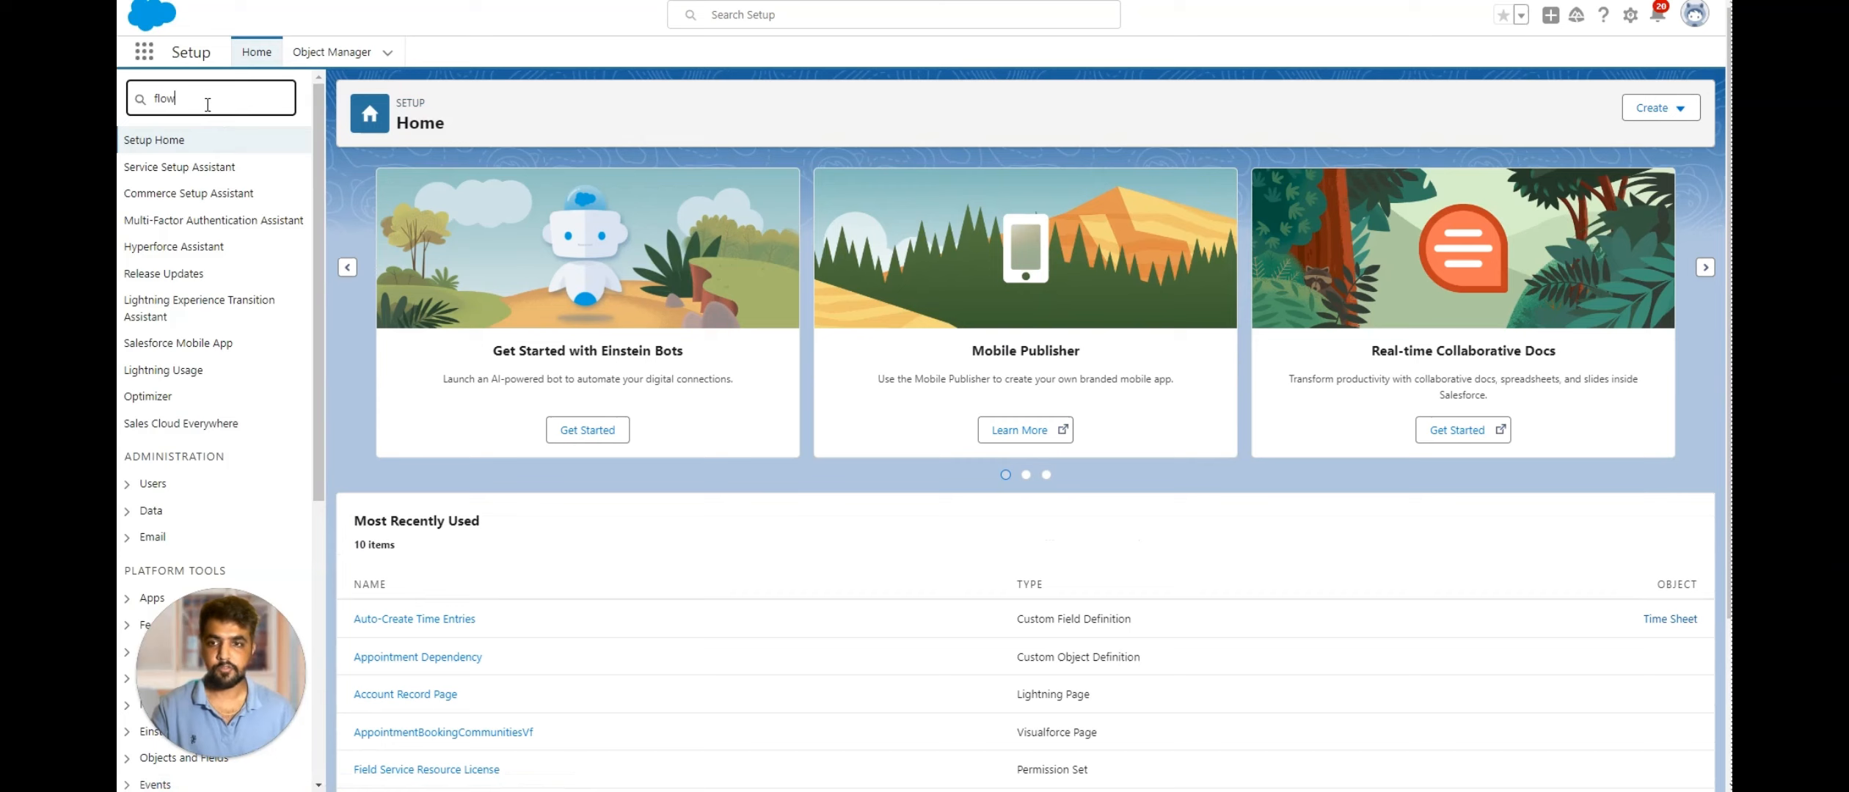
left_click(196, 275)
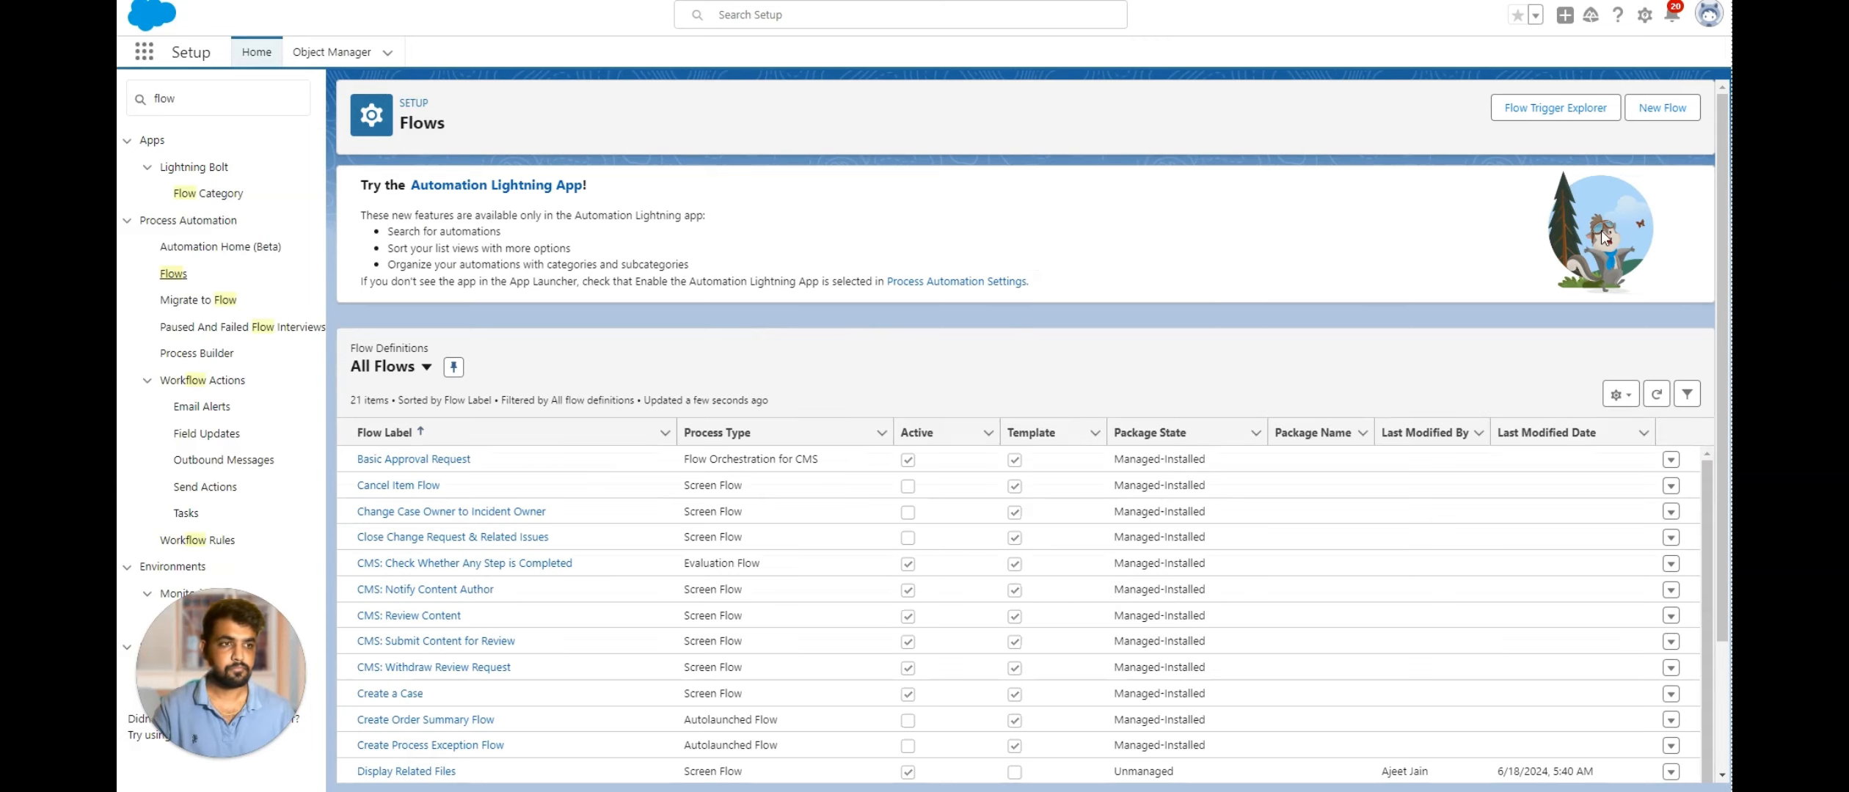
Create a new Record-Triggered Flow from scratch.
left_click(1661, 110)
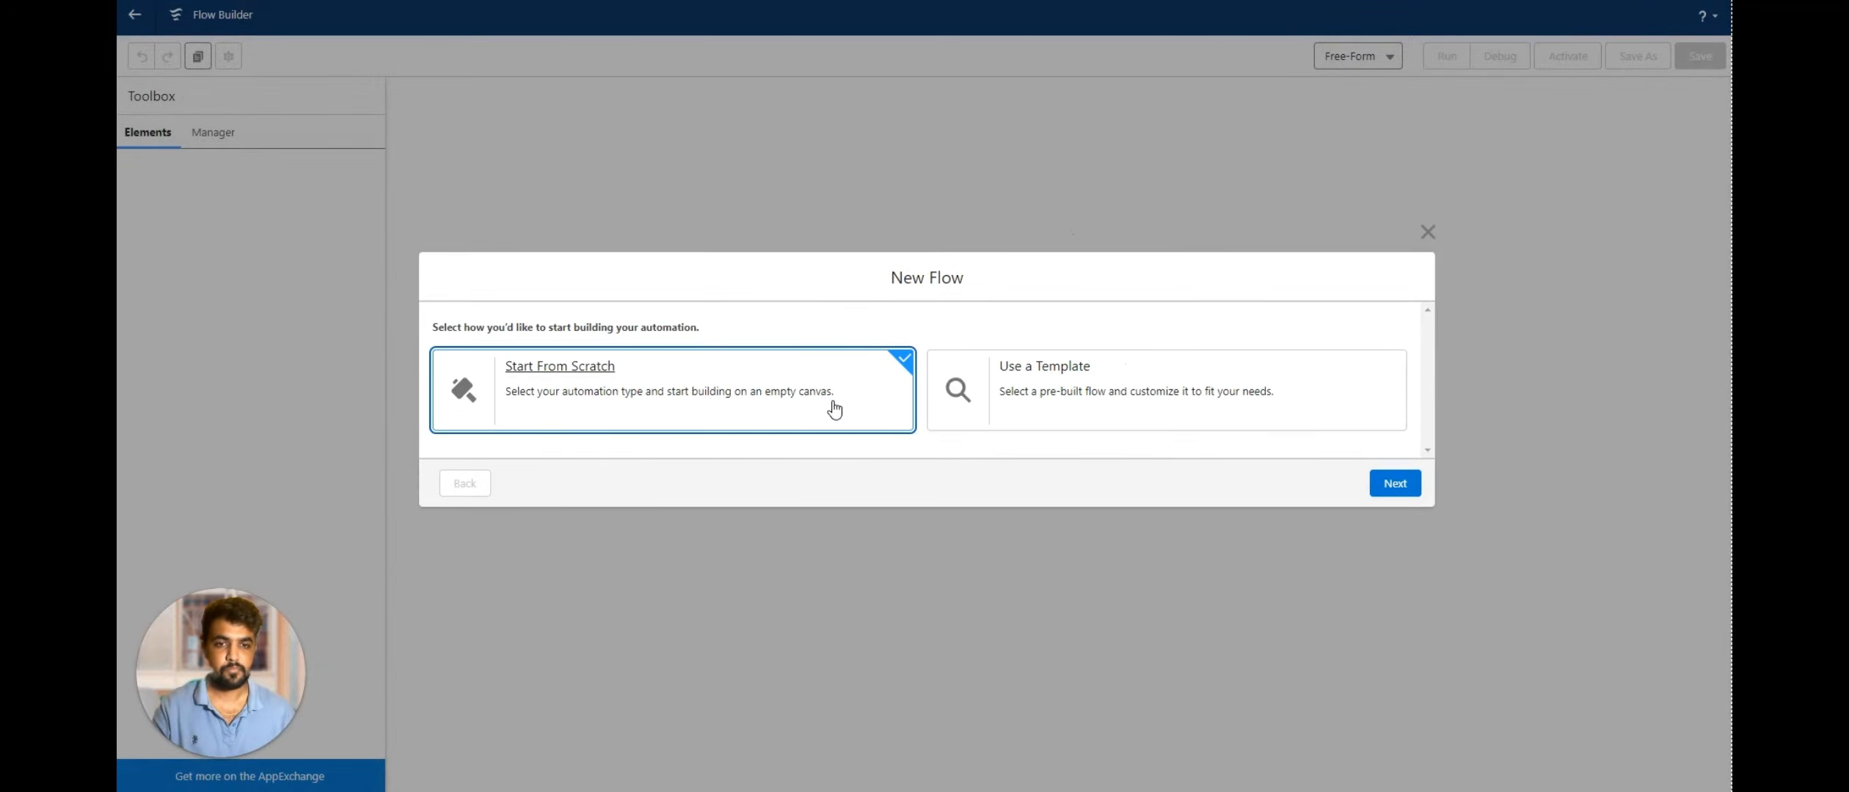
left_click(1388, 490)
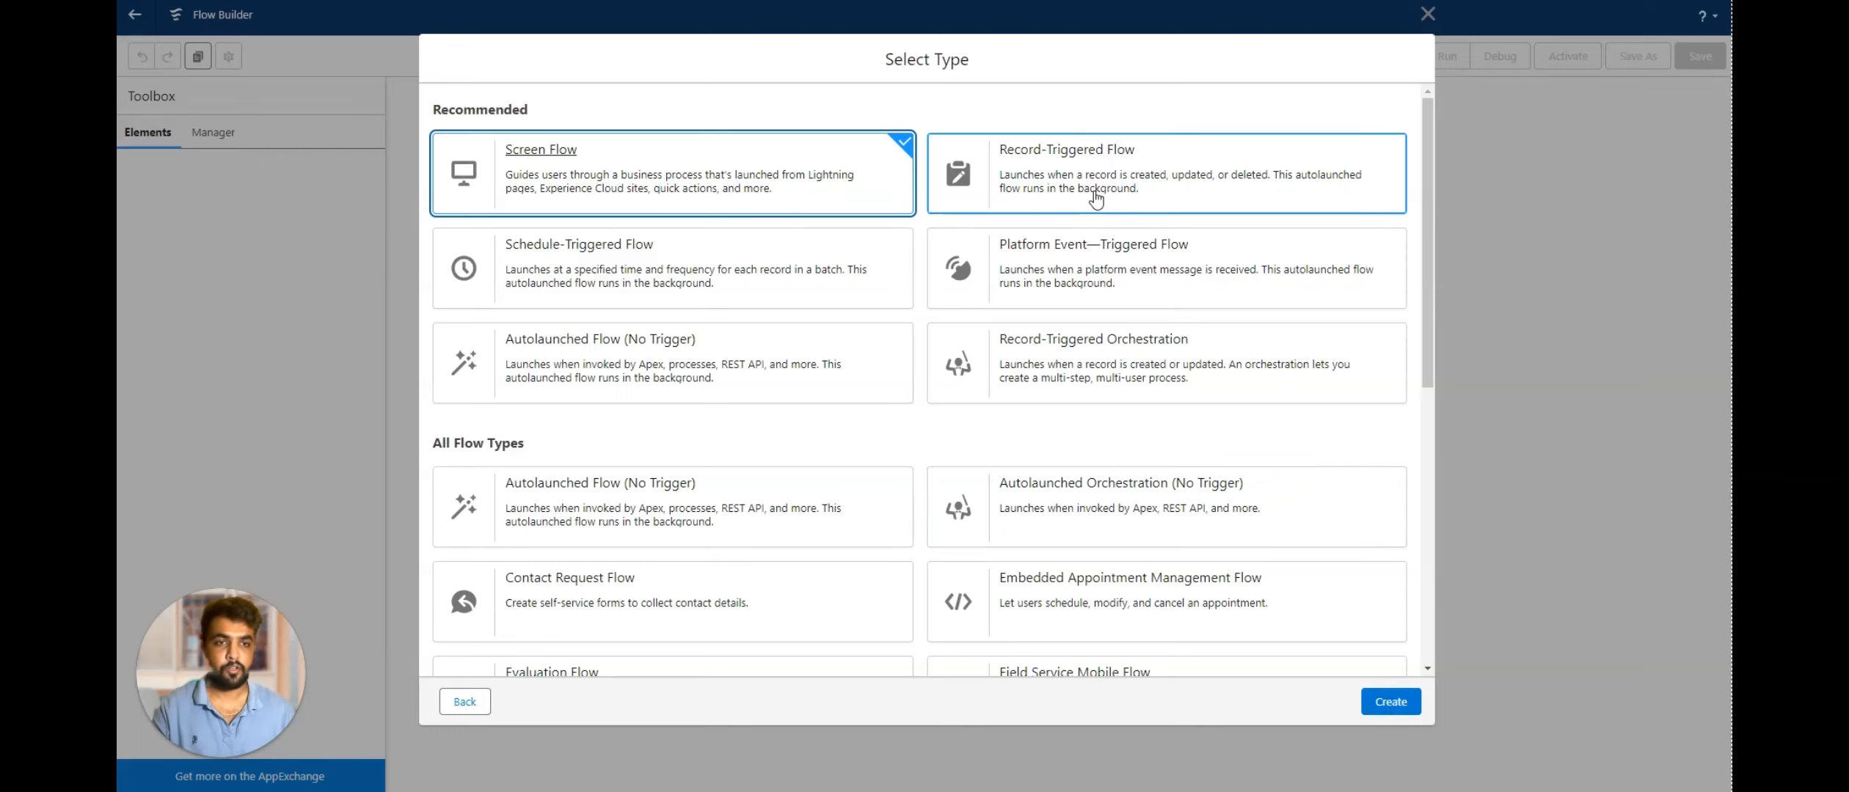
left_click(954, 176)
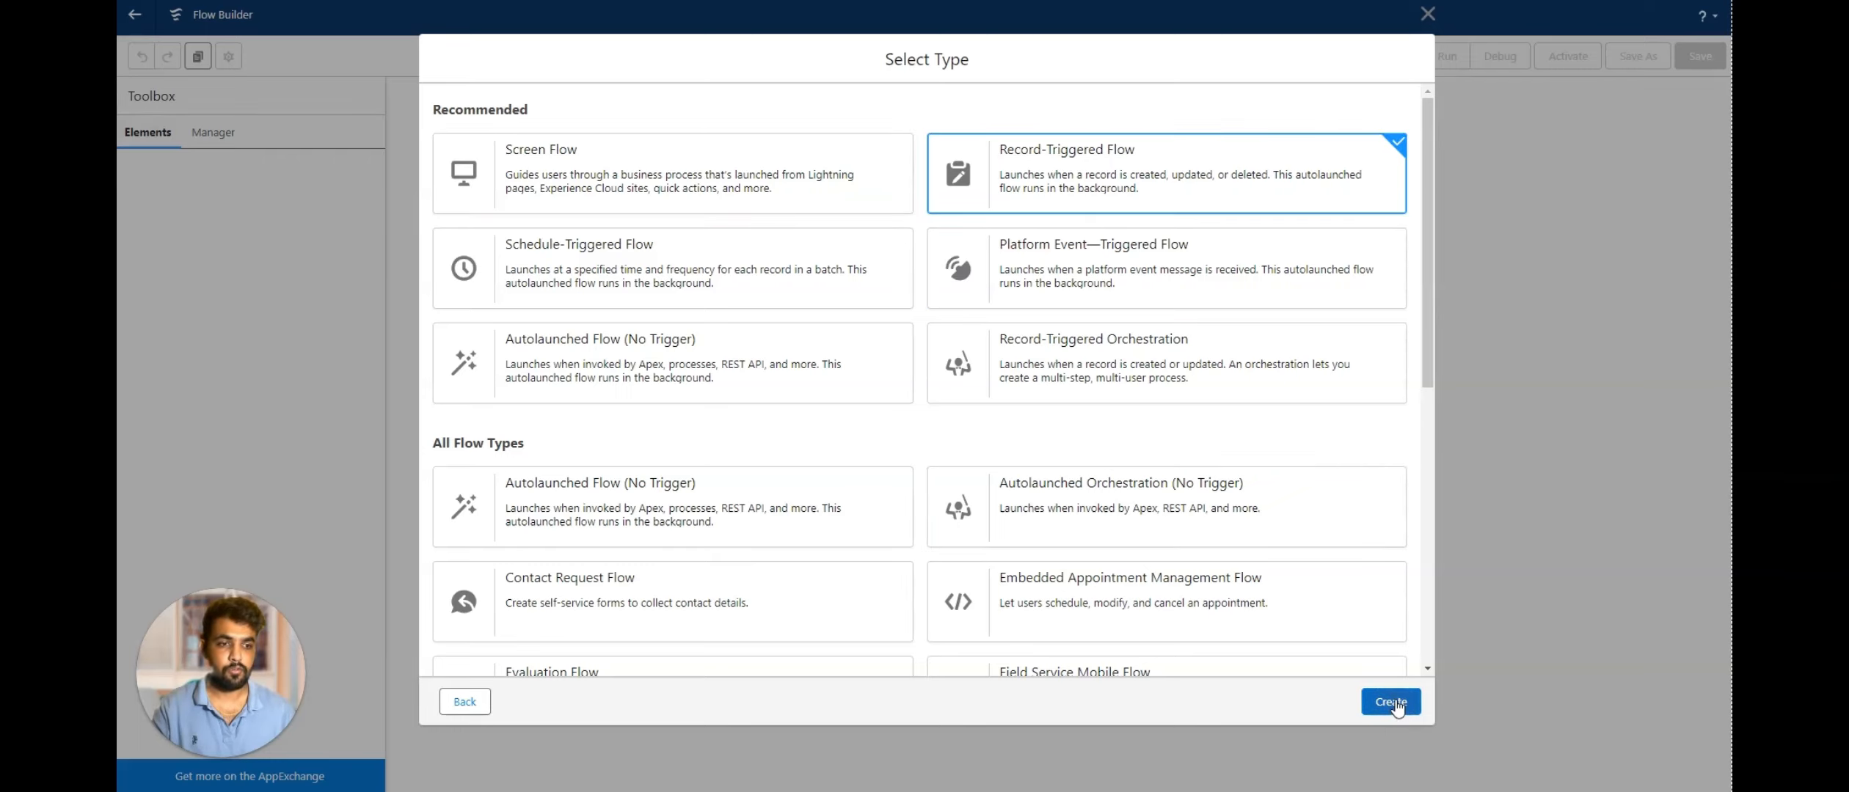
left_click(1394, 703)
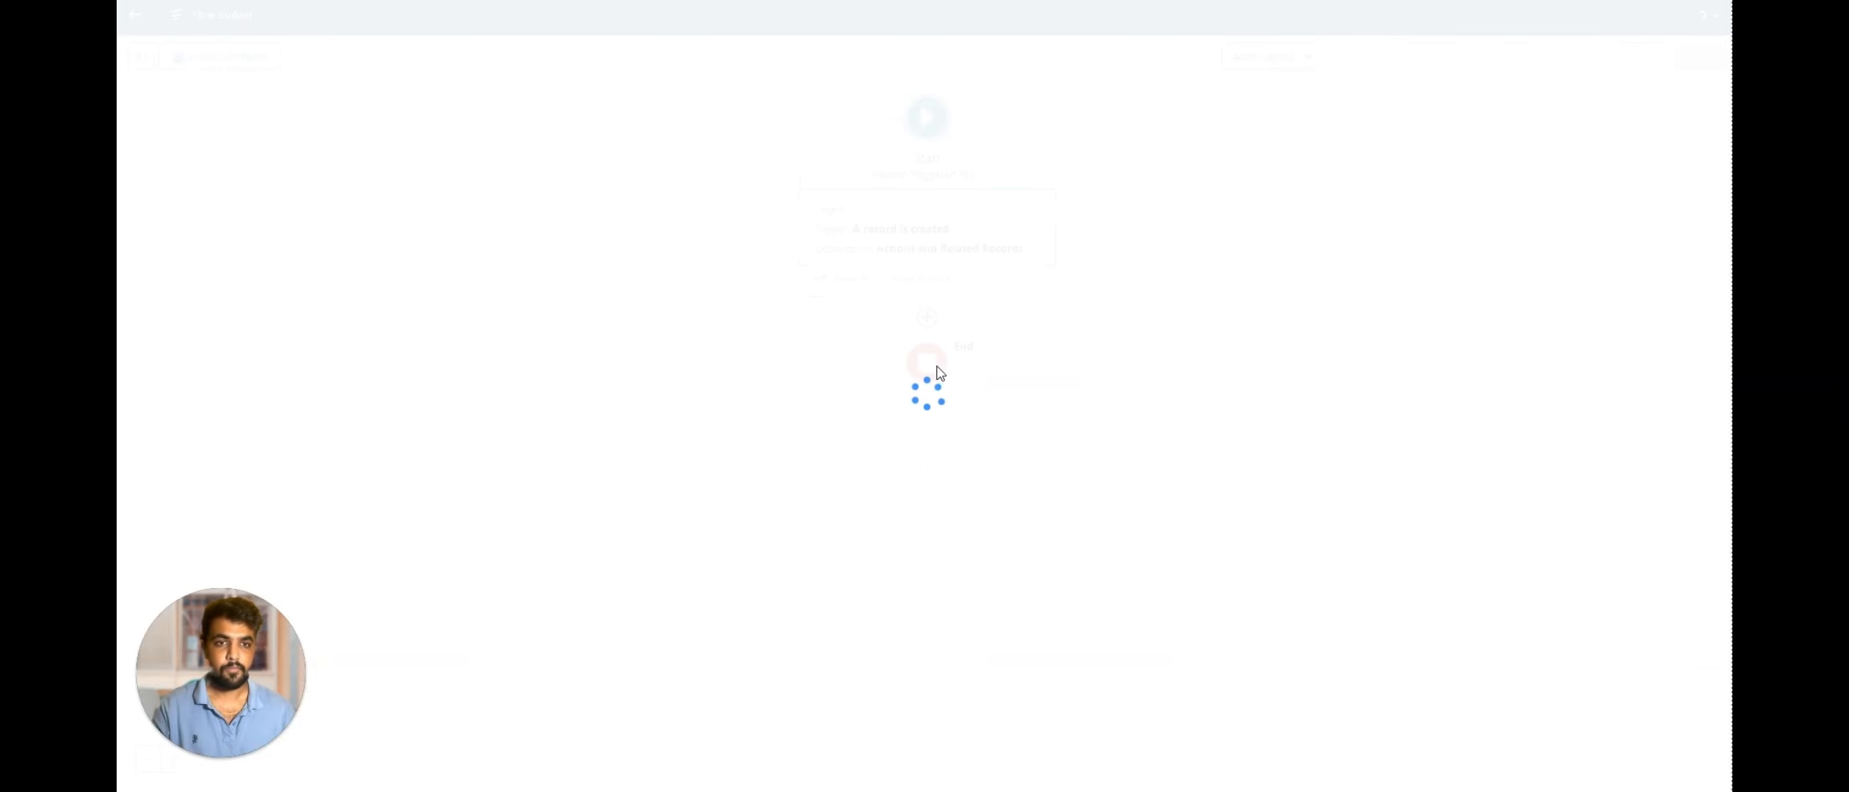
Set the flow's triggering object to Time Sheet and trigger it when a record is created.
left_click(1018, 236)
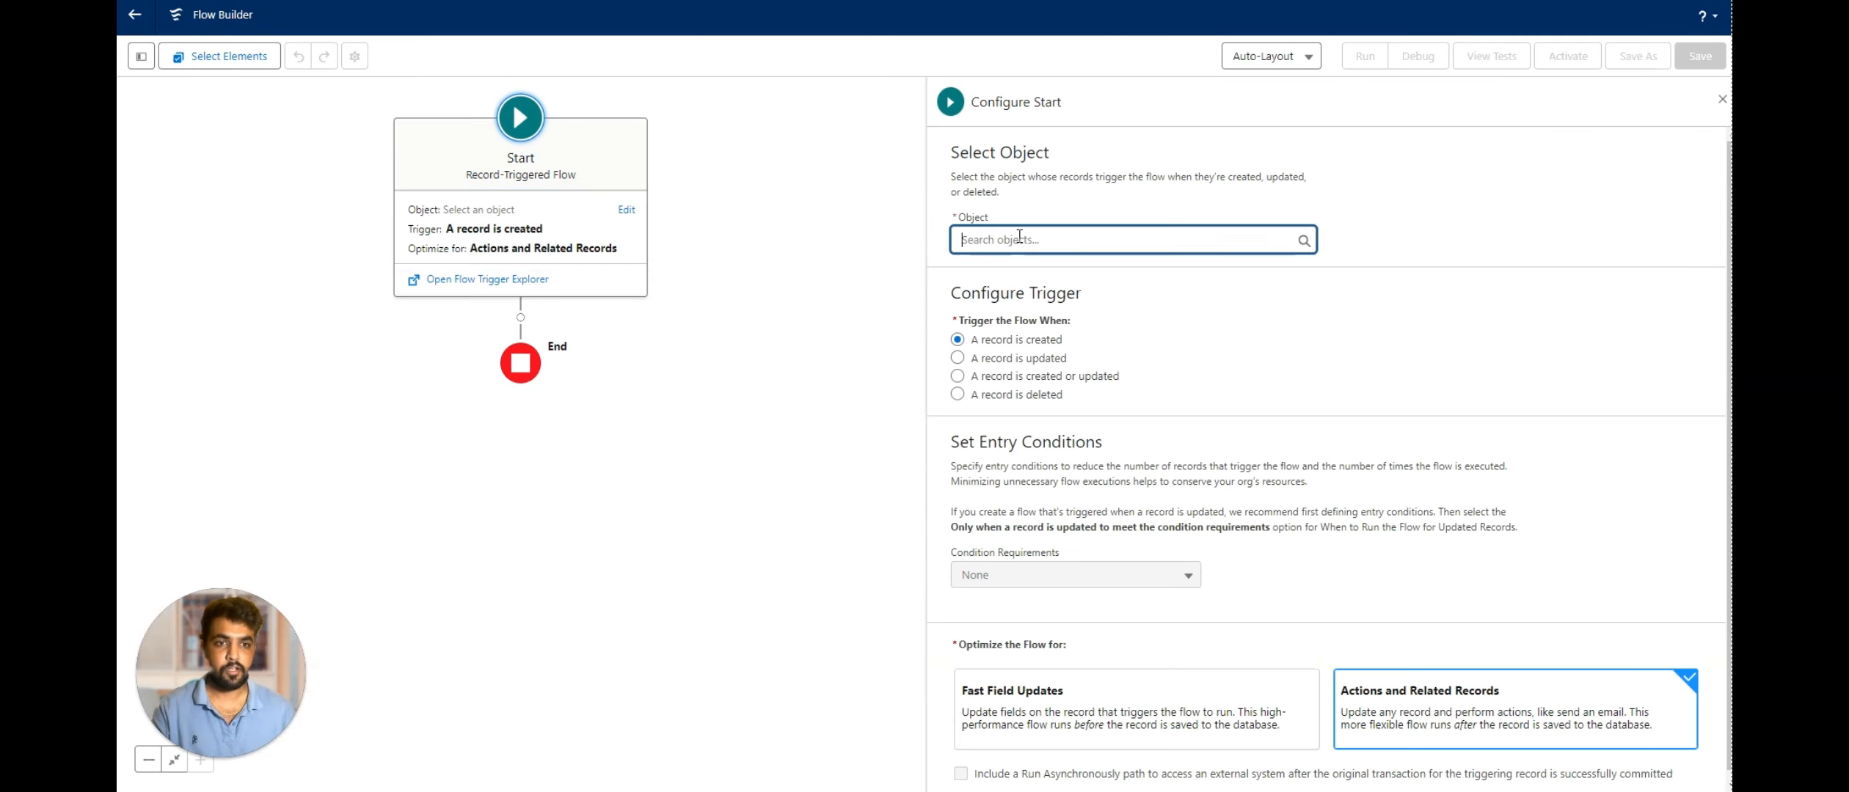
type("time")
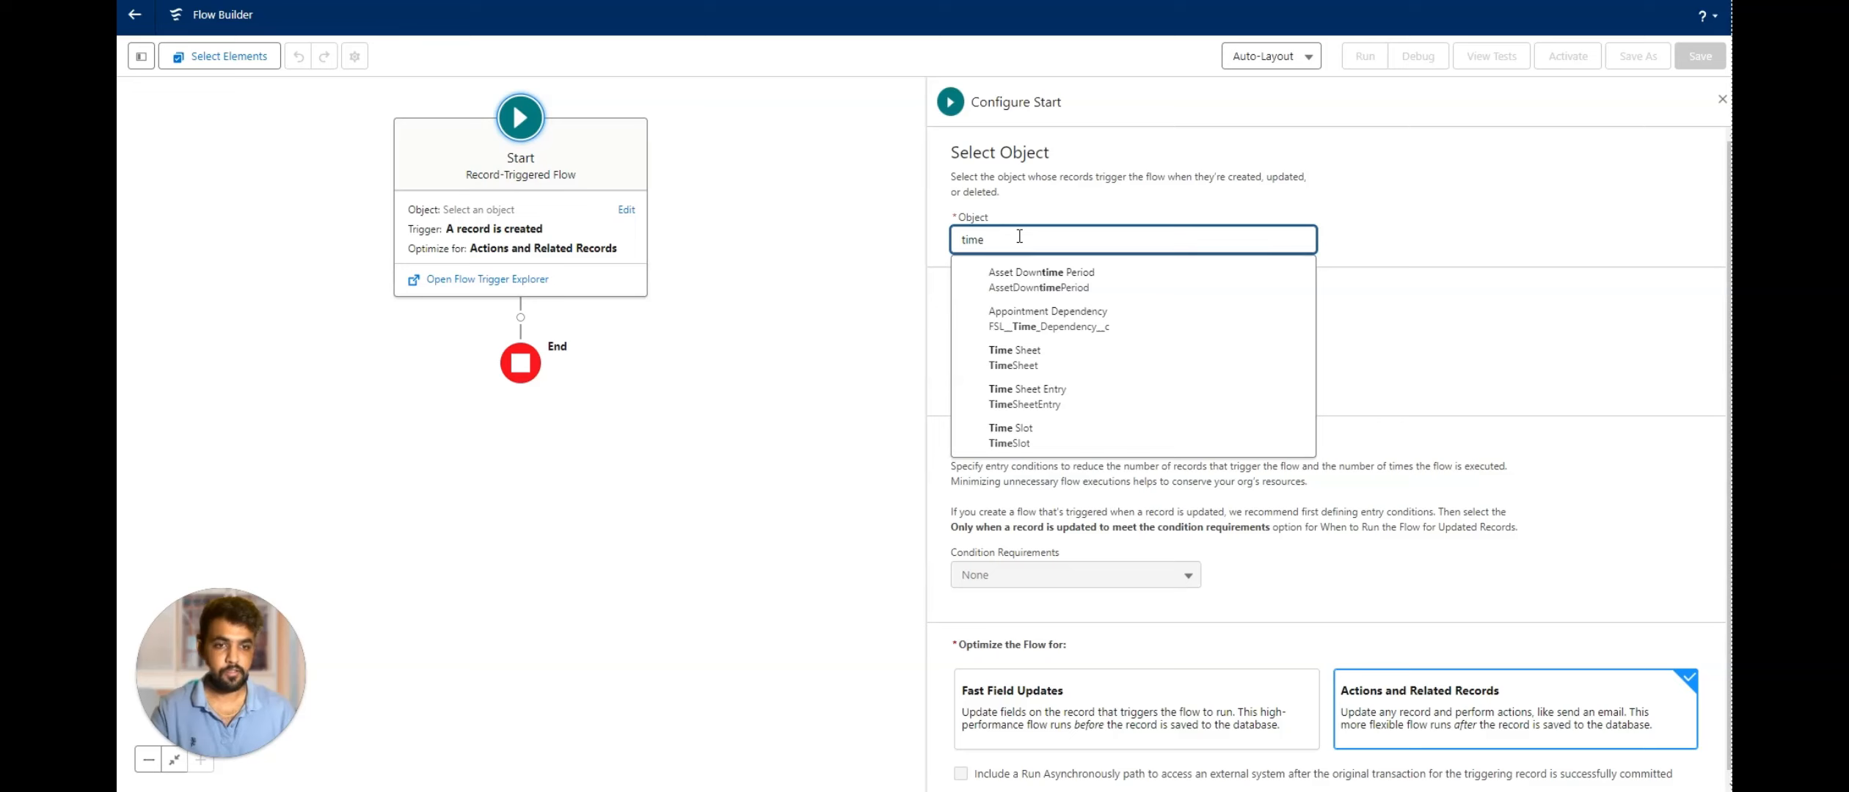
left_click(1020, 359)
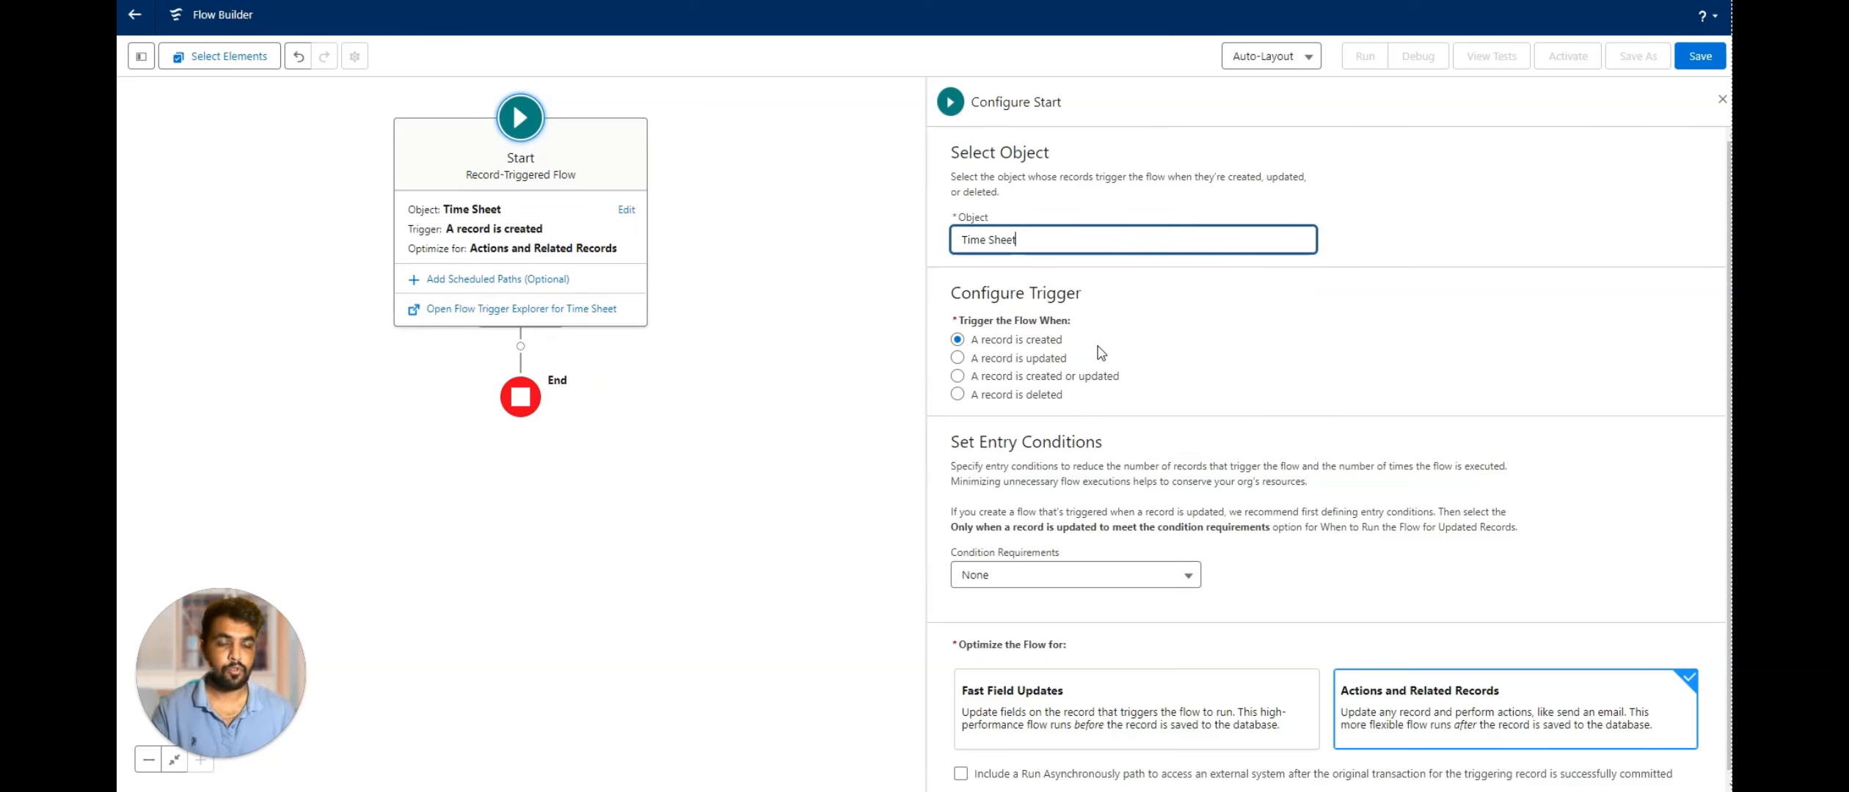
left_click(957, 358)
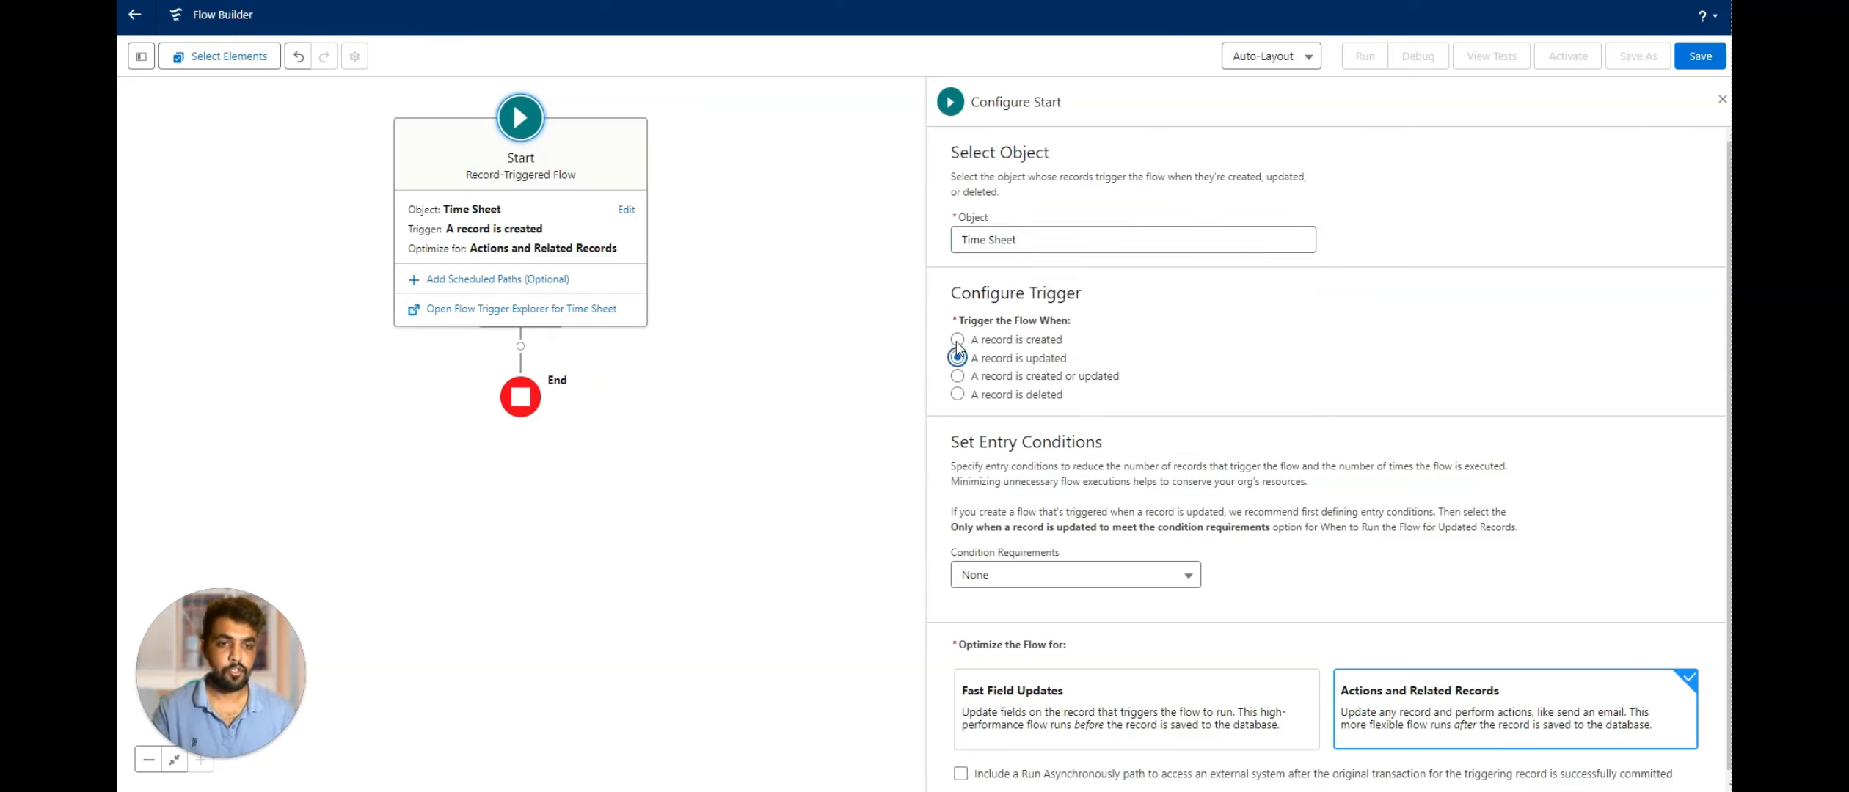
left_click(957, 339)
Require all entry conditions to be met, with Auto_Create_Time_Entries__c equal to the global constant True.
scroll(1046, 358, "down", 1)
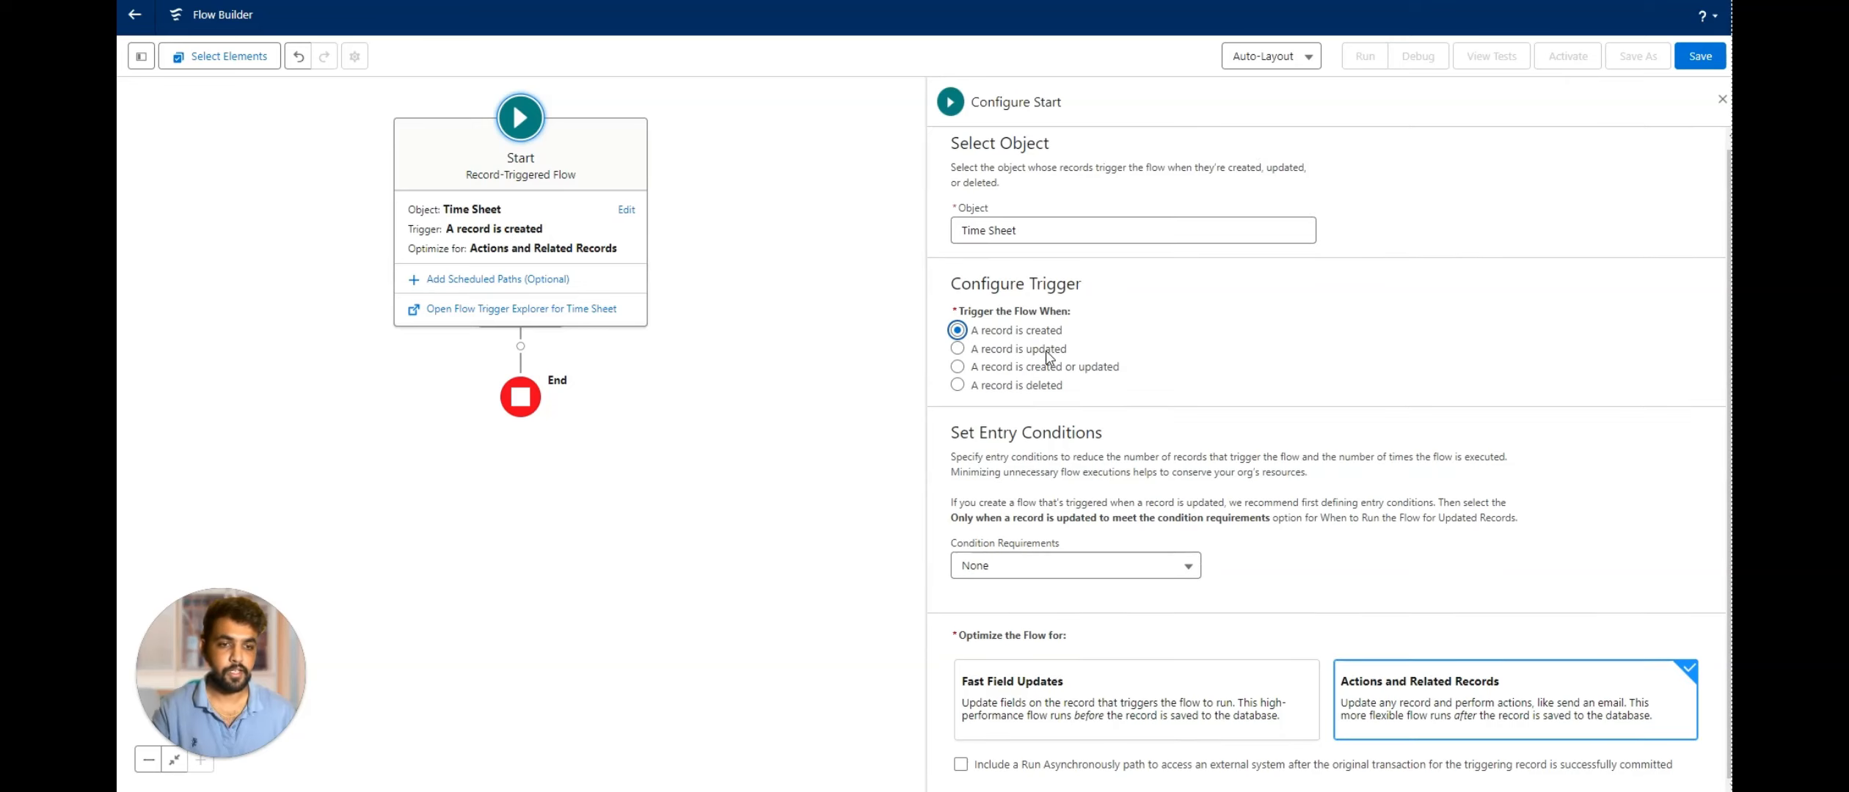
left_click(1019, 572)
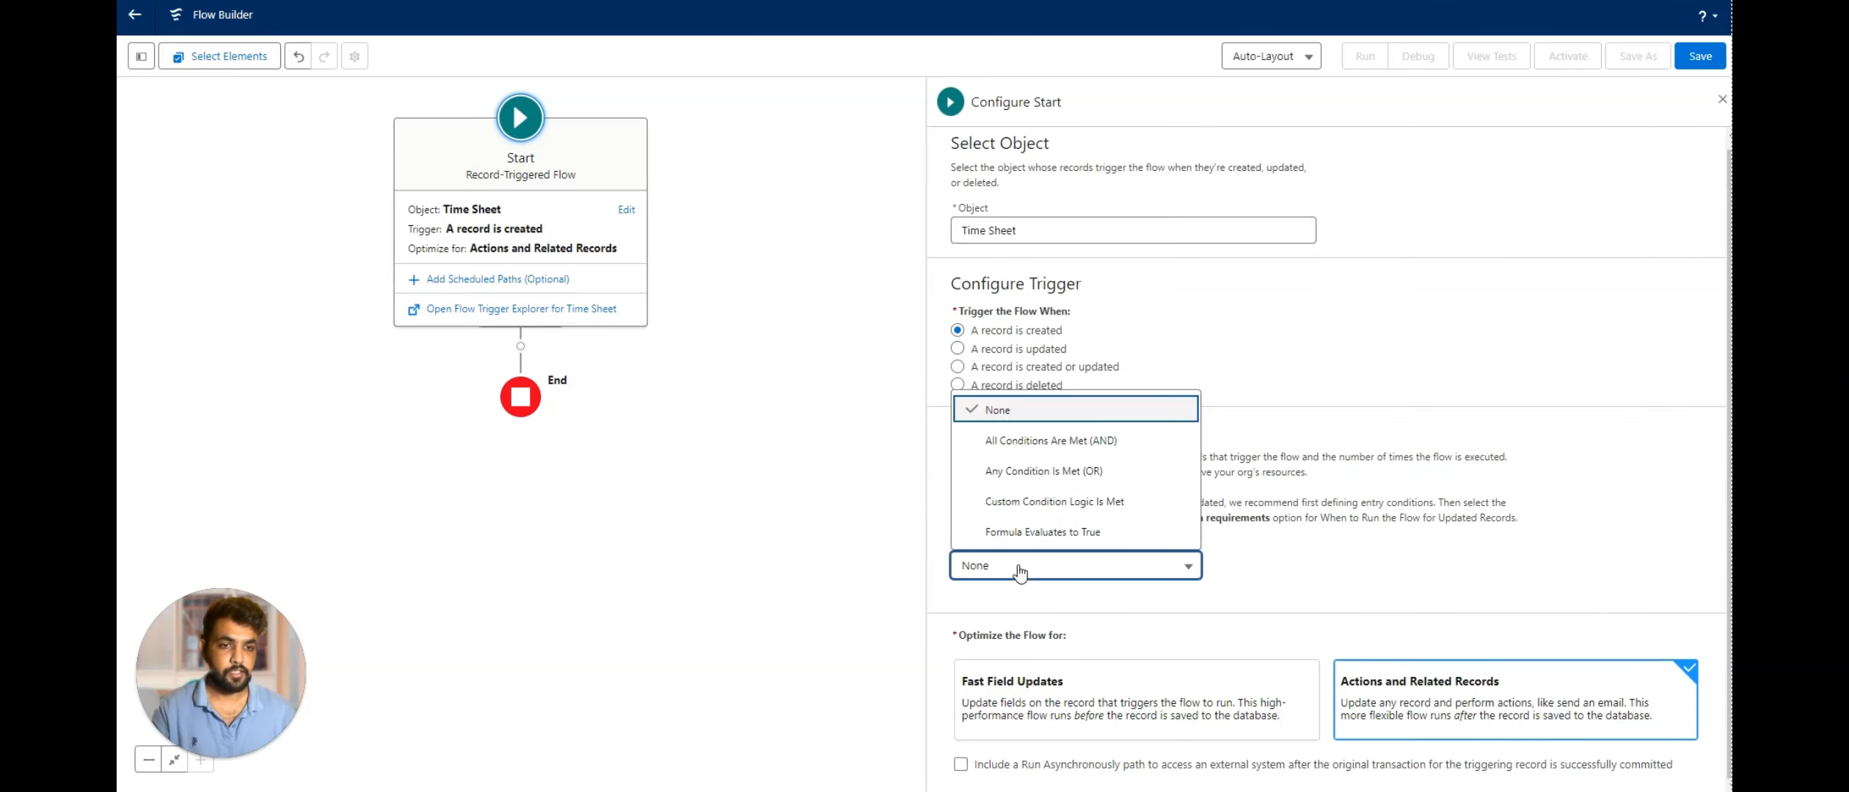
left_click(1022, 440)
scroll(1228, 504, "down", 2)
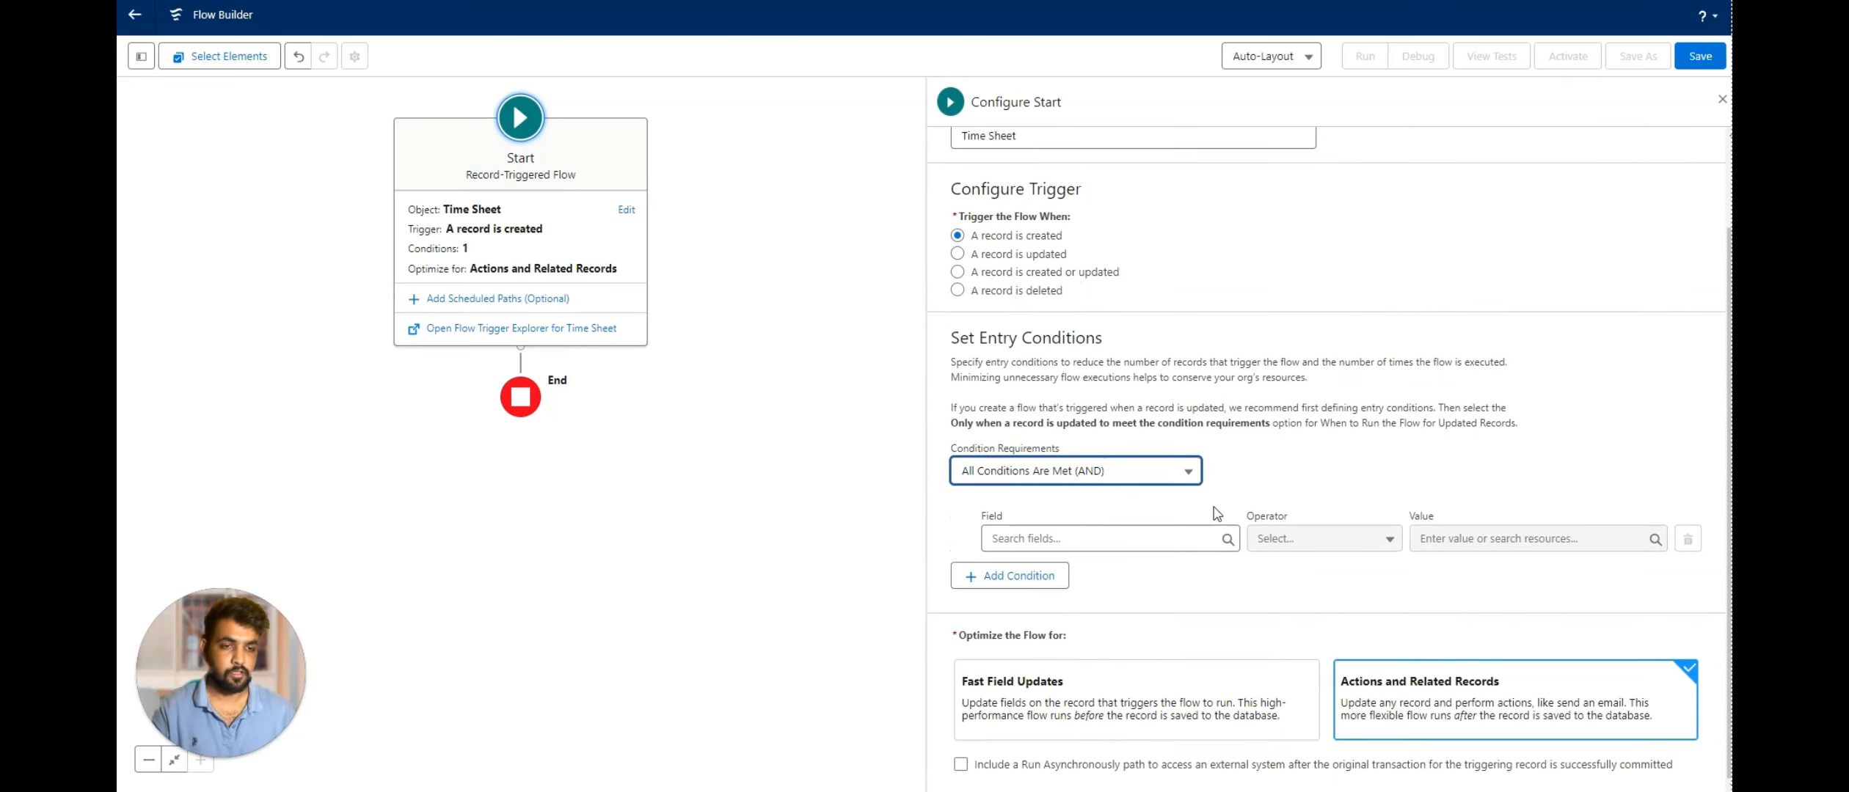
left_click(1093, 537)
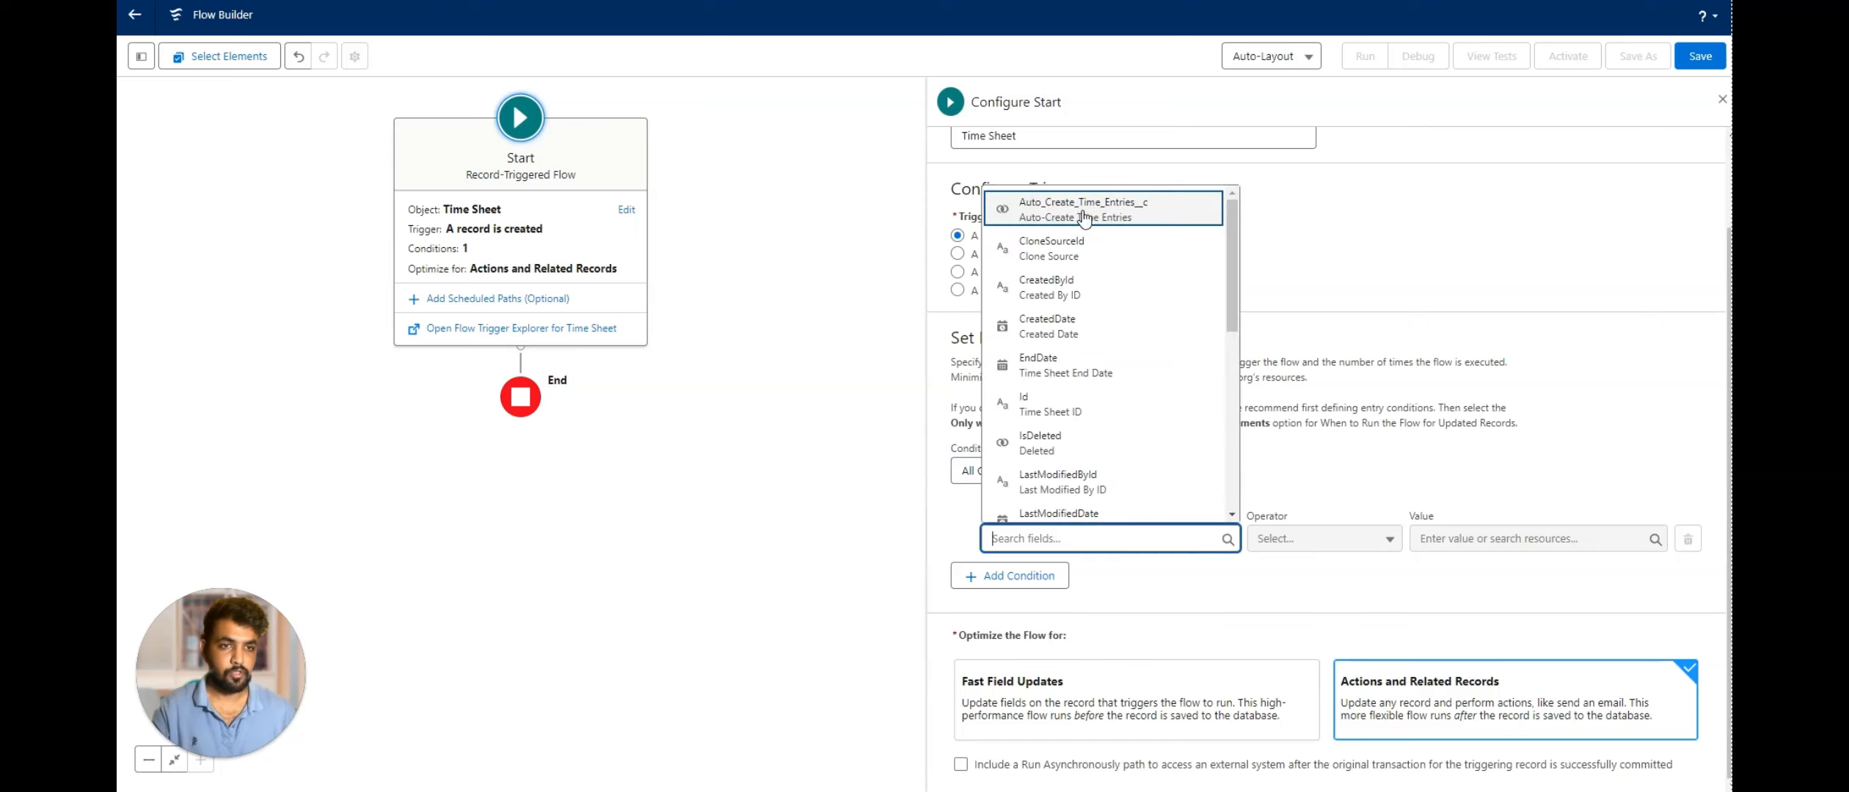
left_click(1084, 213)
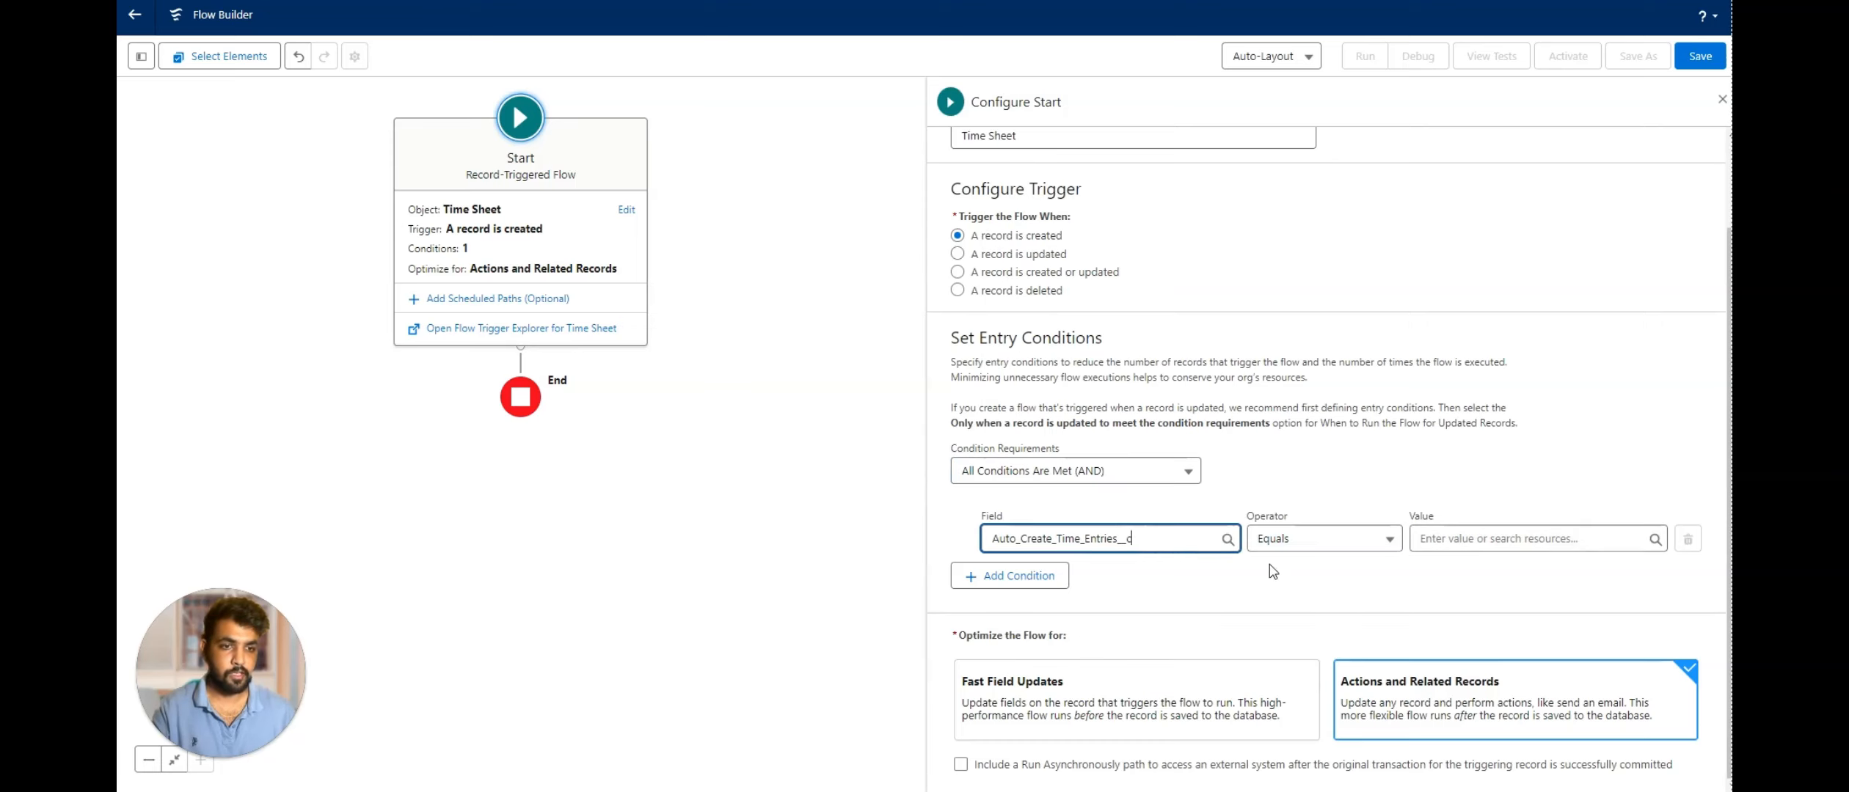
left_click(1466, 536)
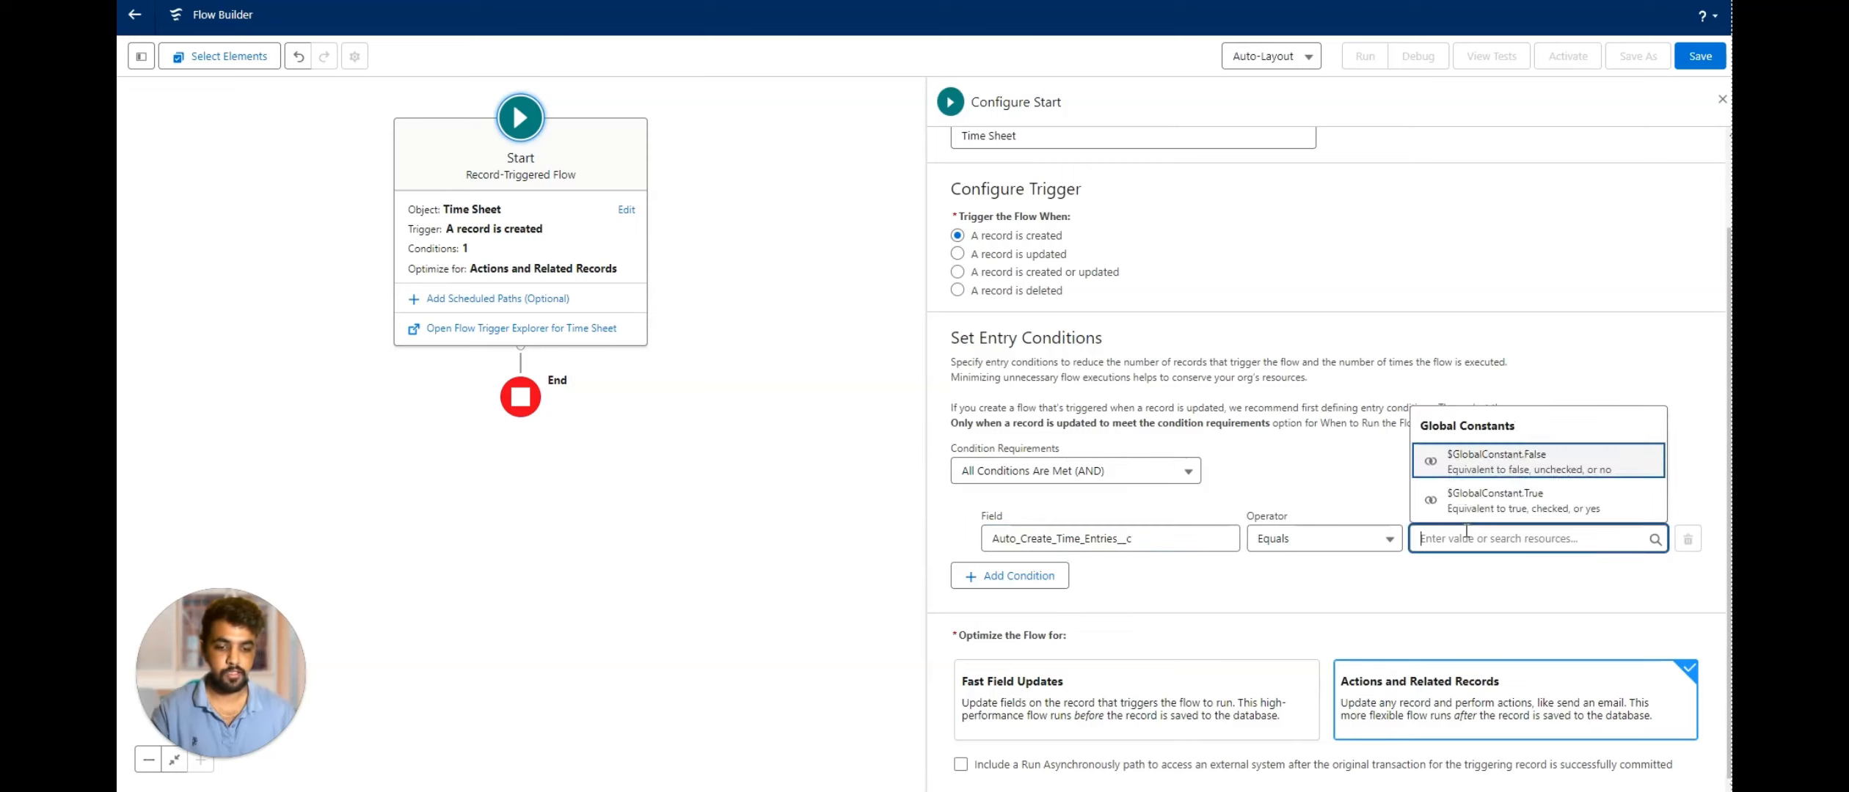
type("tru")
left_click(1495, 500)
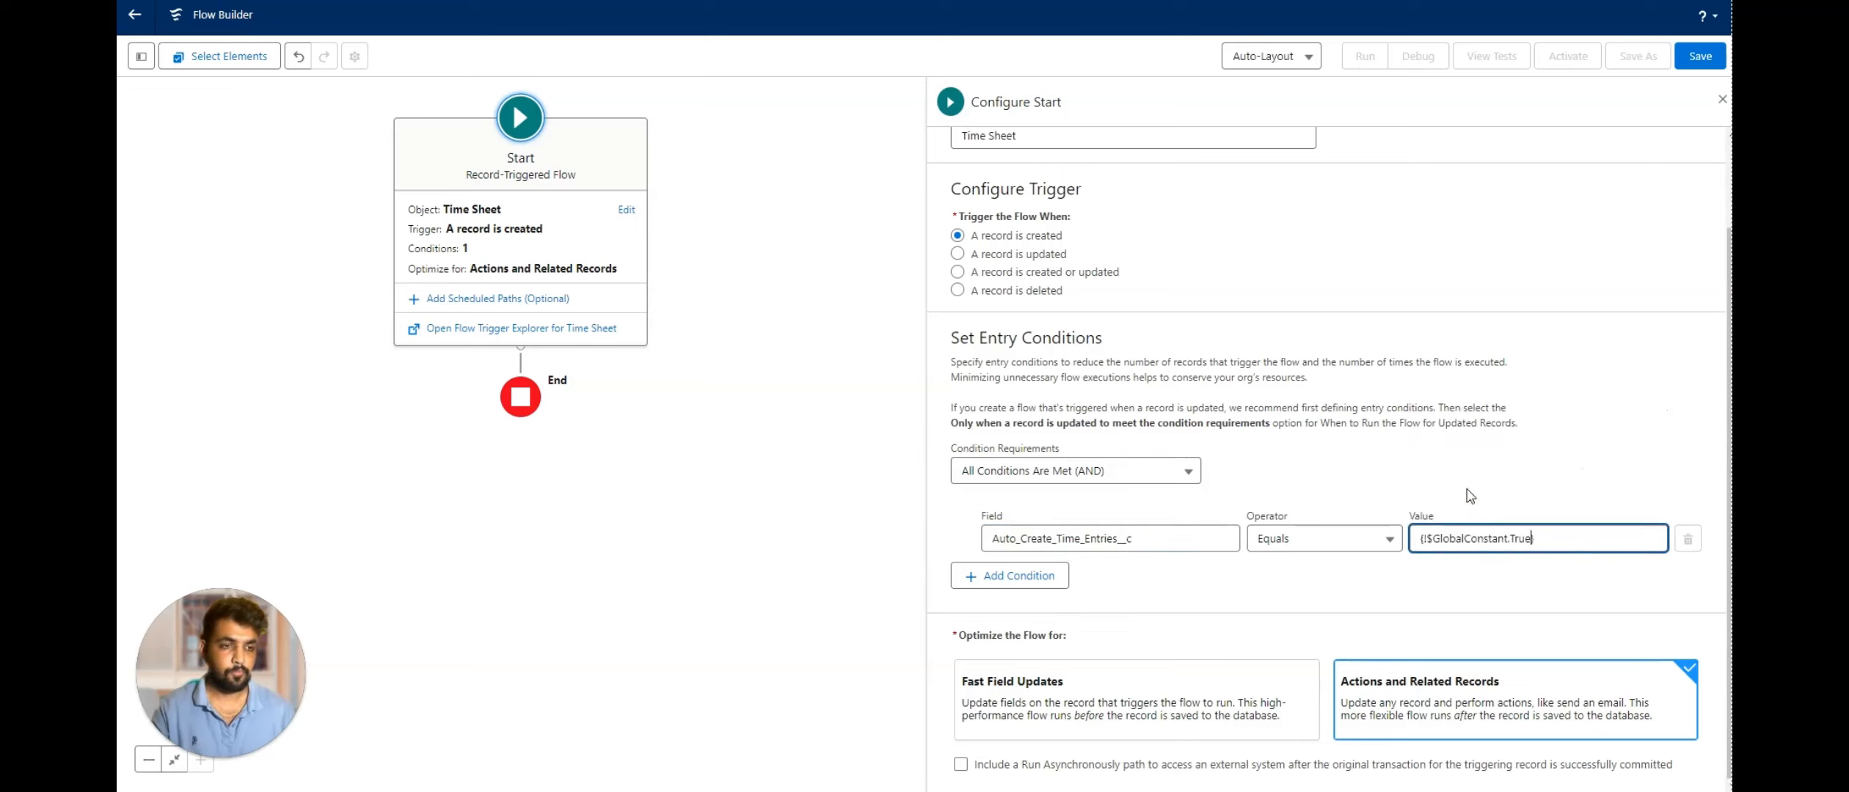
left_click(755, 475)
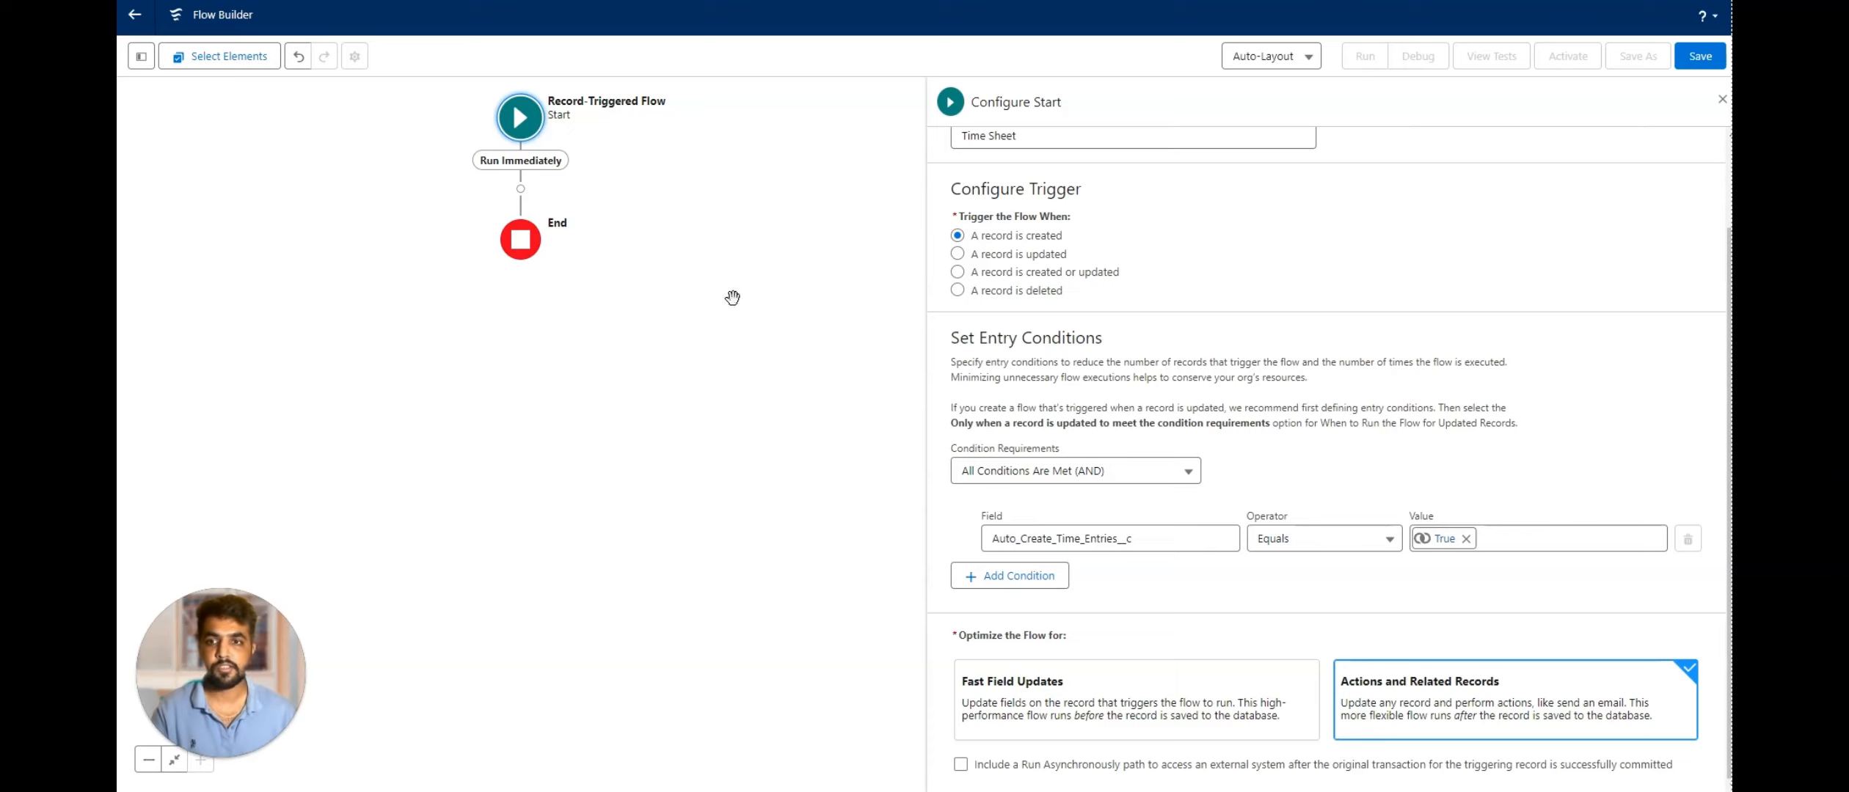
Create a variable resource named currentDate with the Date data type.
left_click(142, 57)
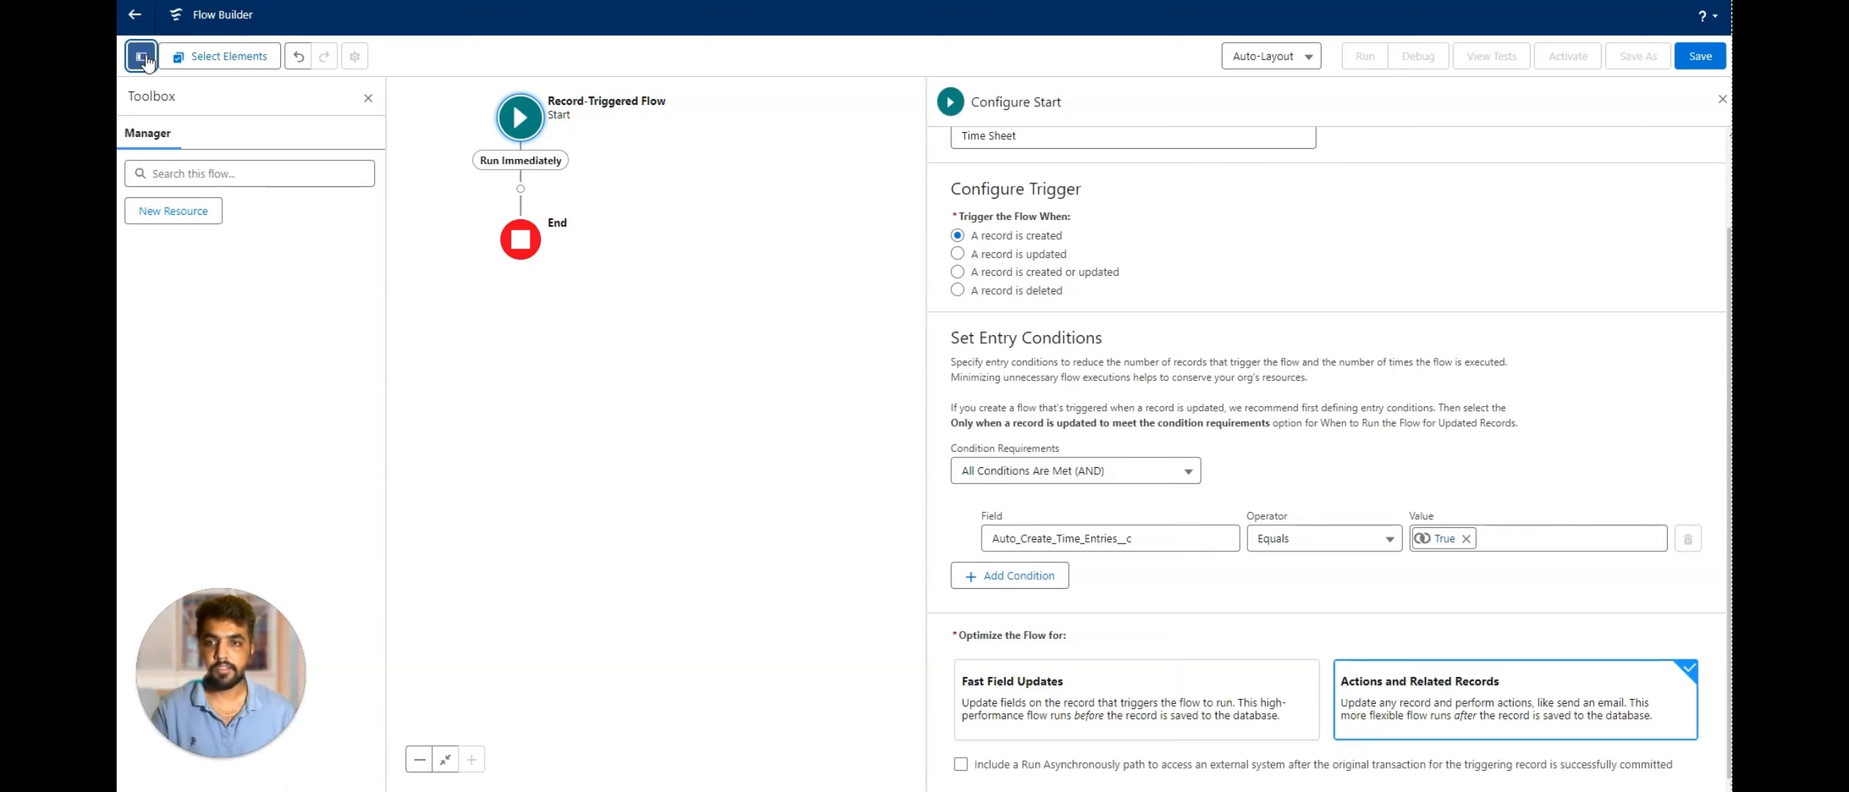
left_click(181, 209)
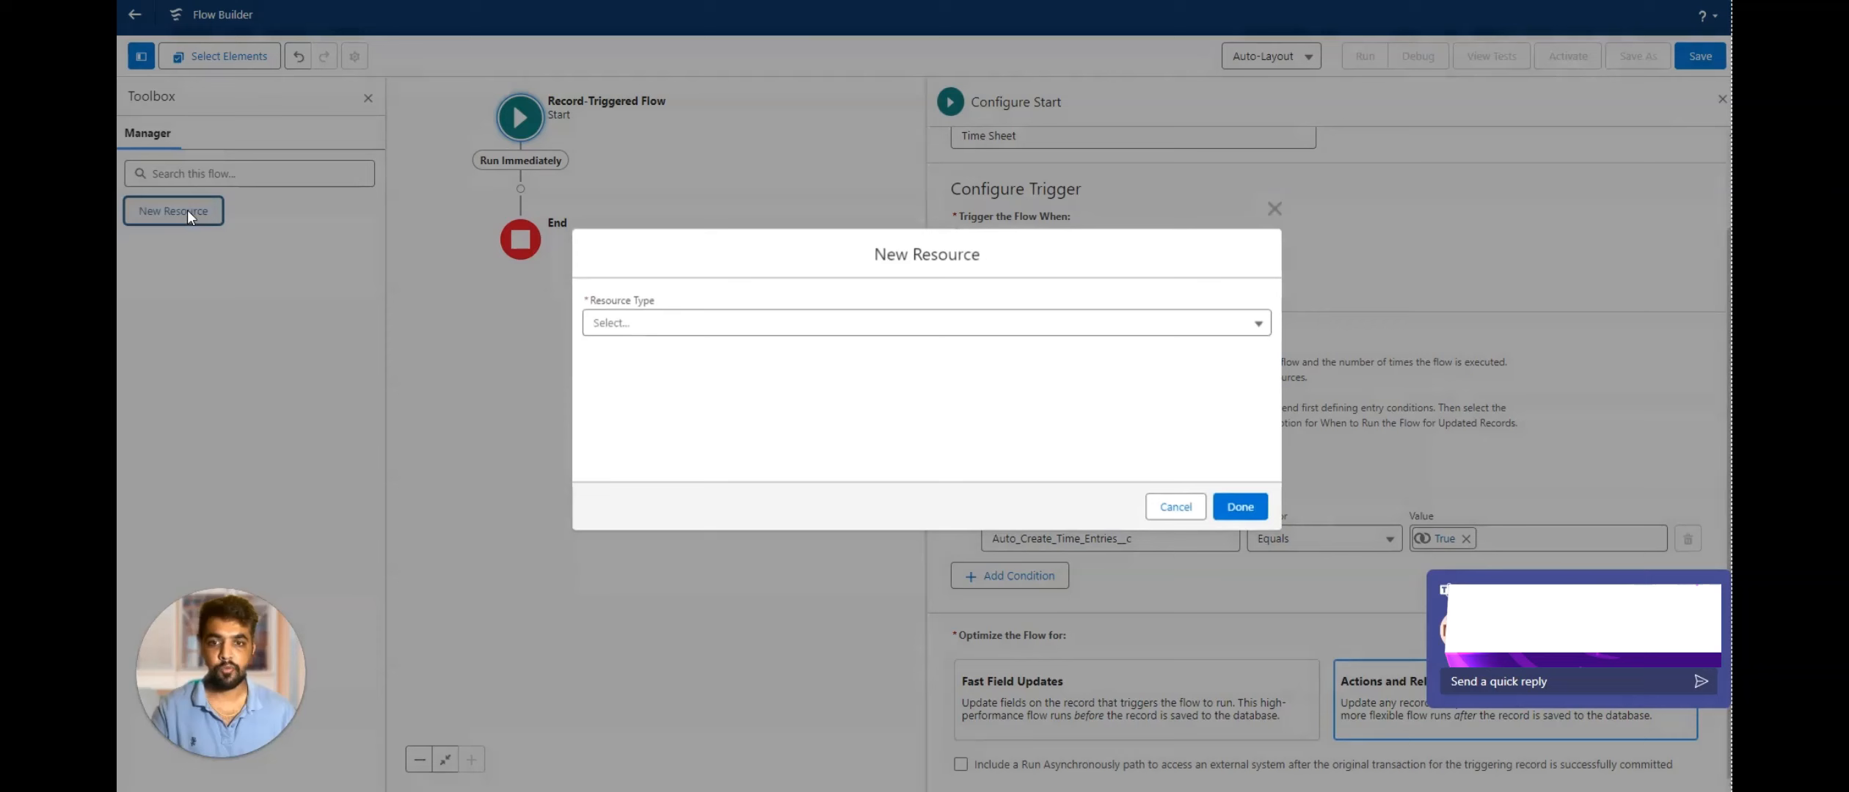
left_click(616, 316)
left_click(662, 367)
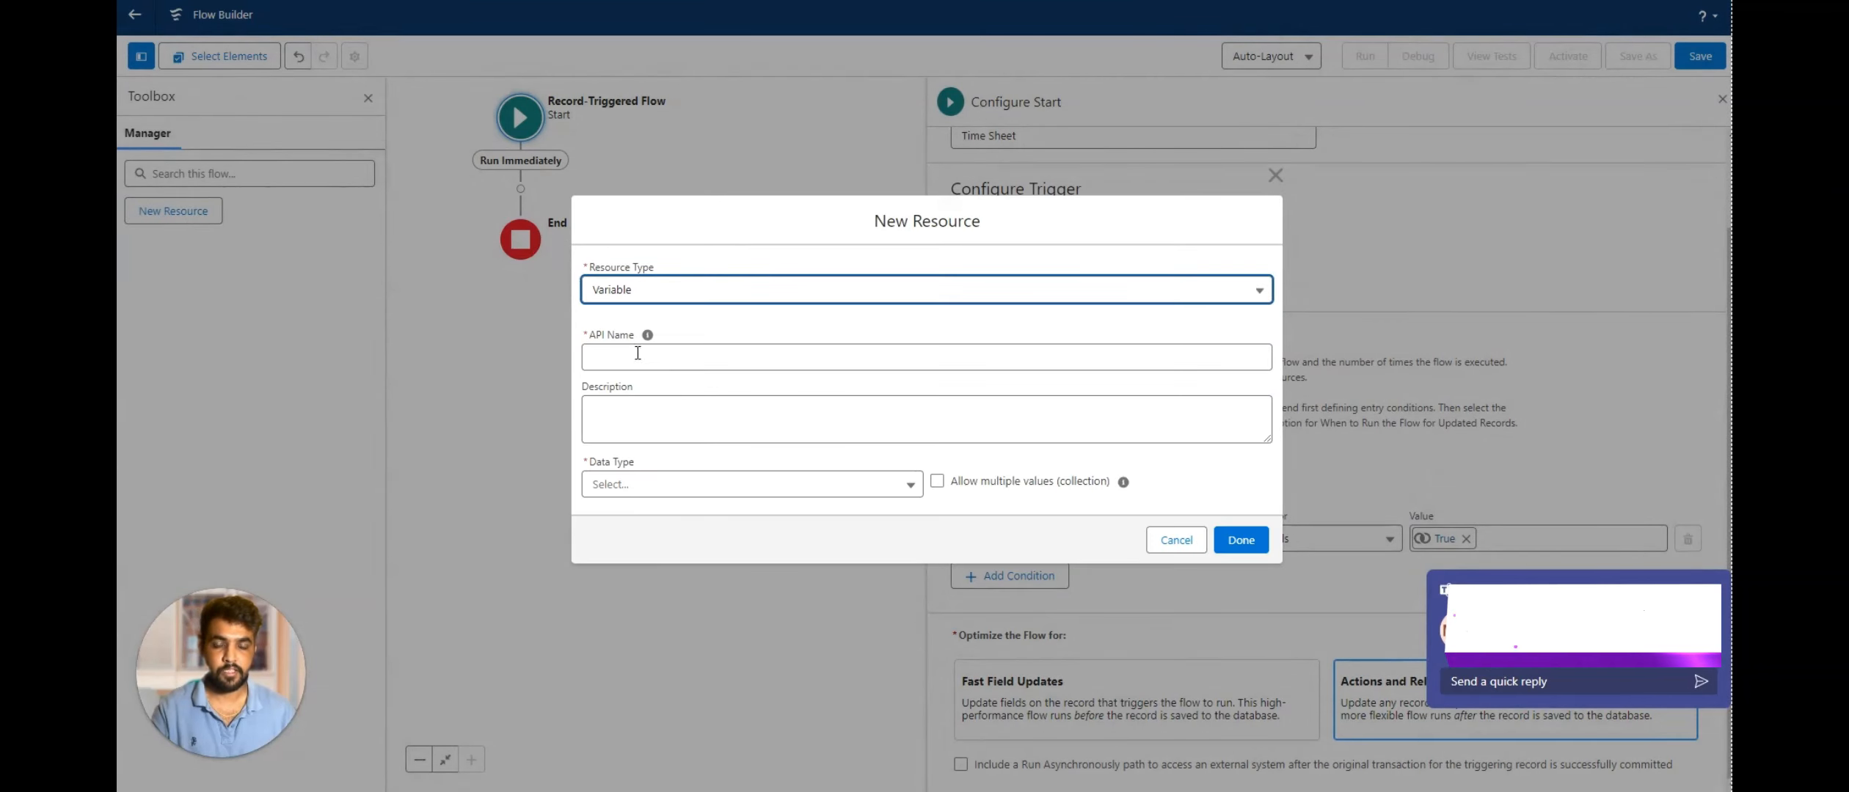
left_click(637, 354)
type("curr")
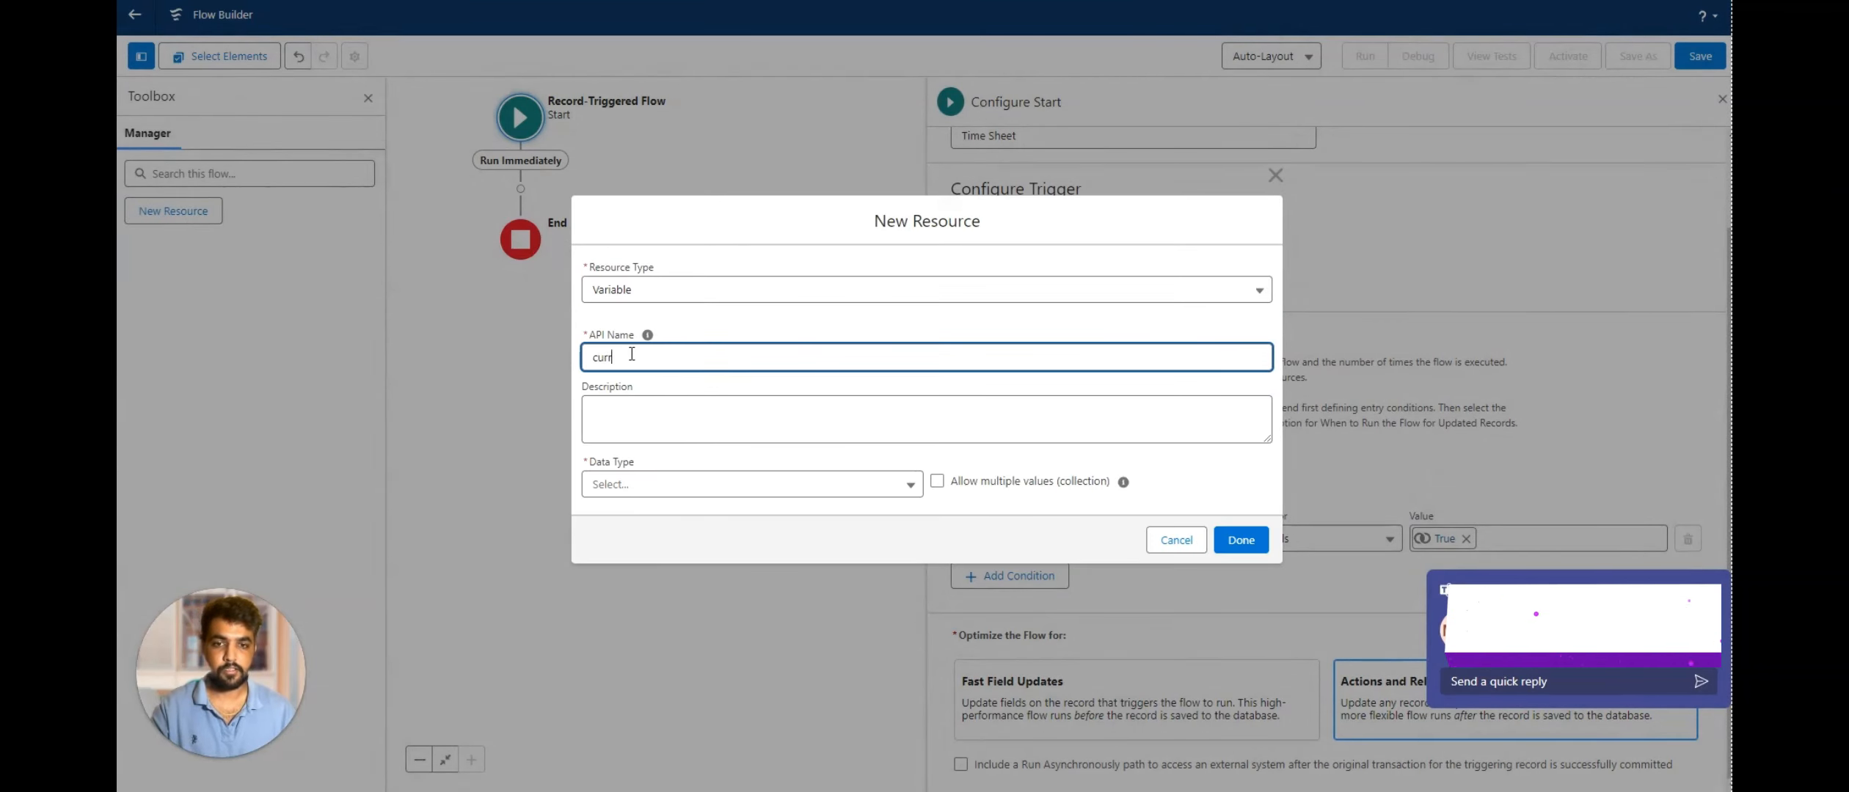
type("entDate")
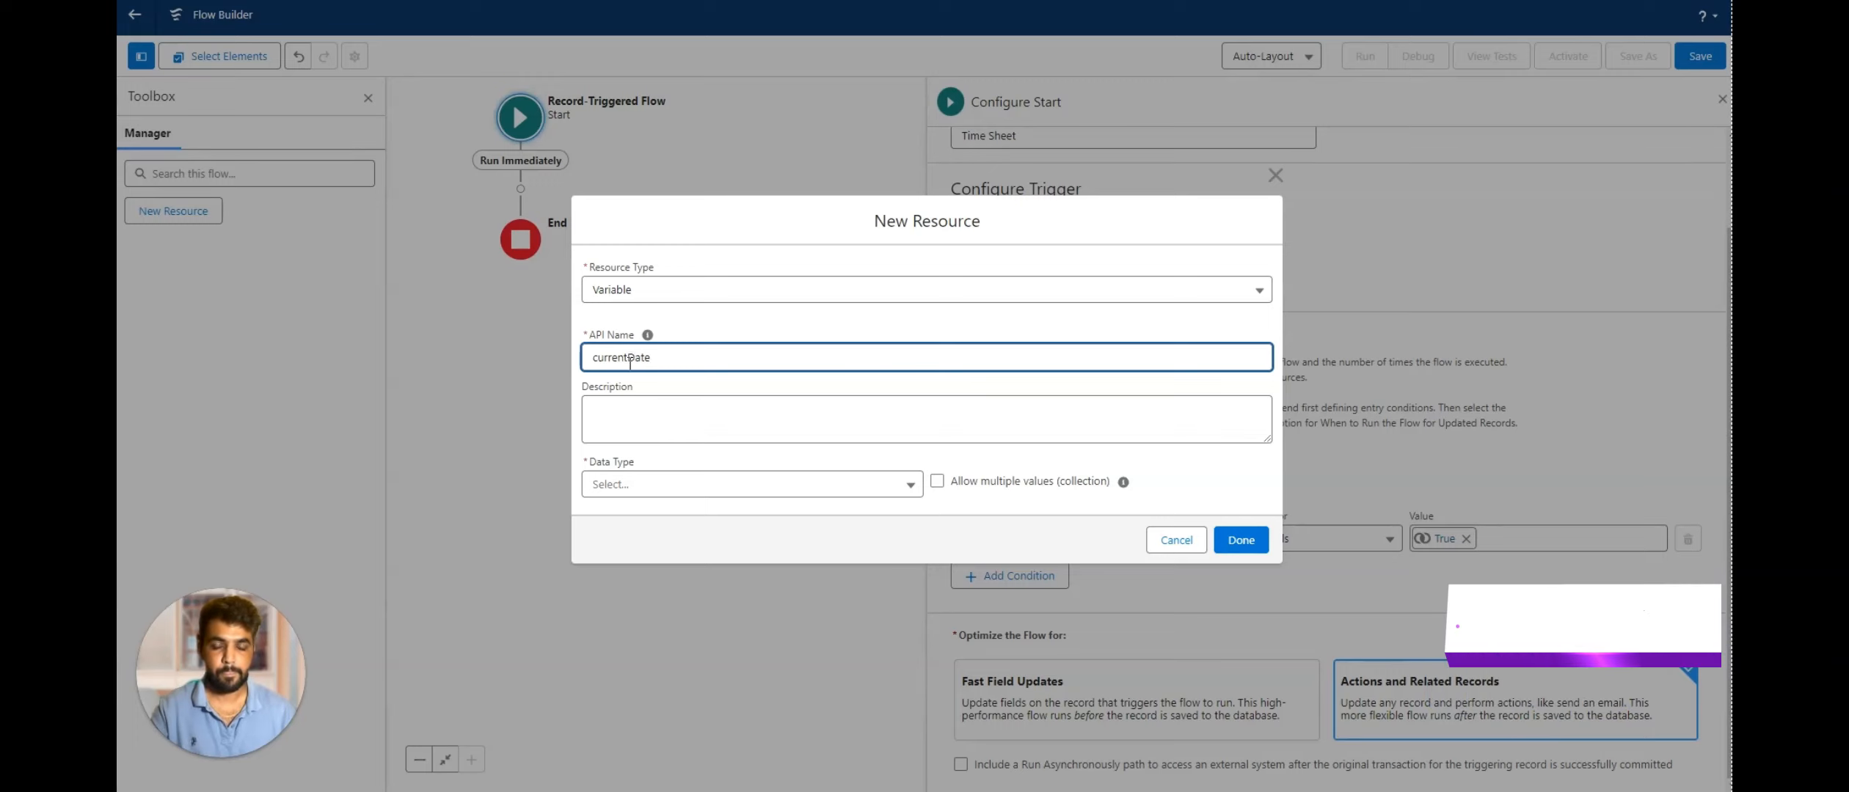
left_click(607, 485)
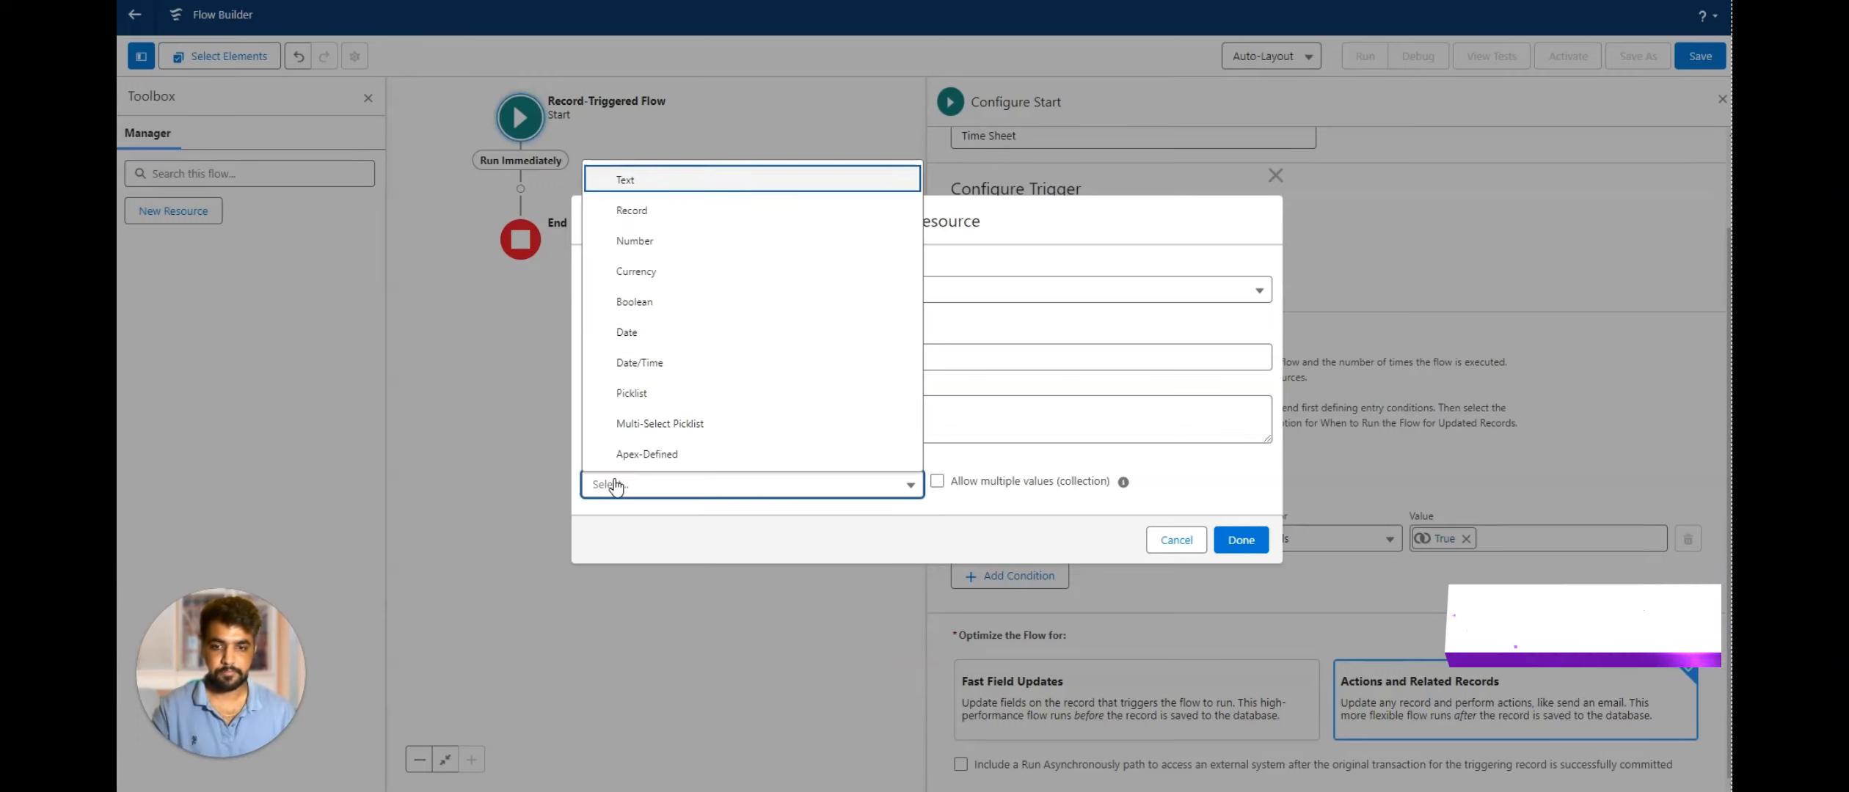
left_click(679, 331)
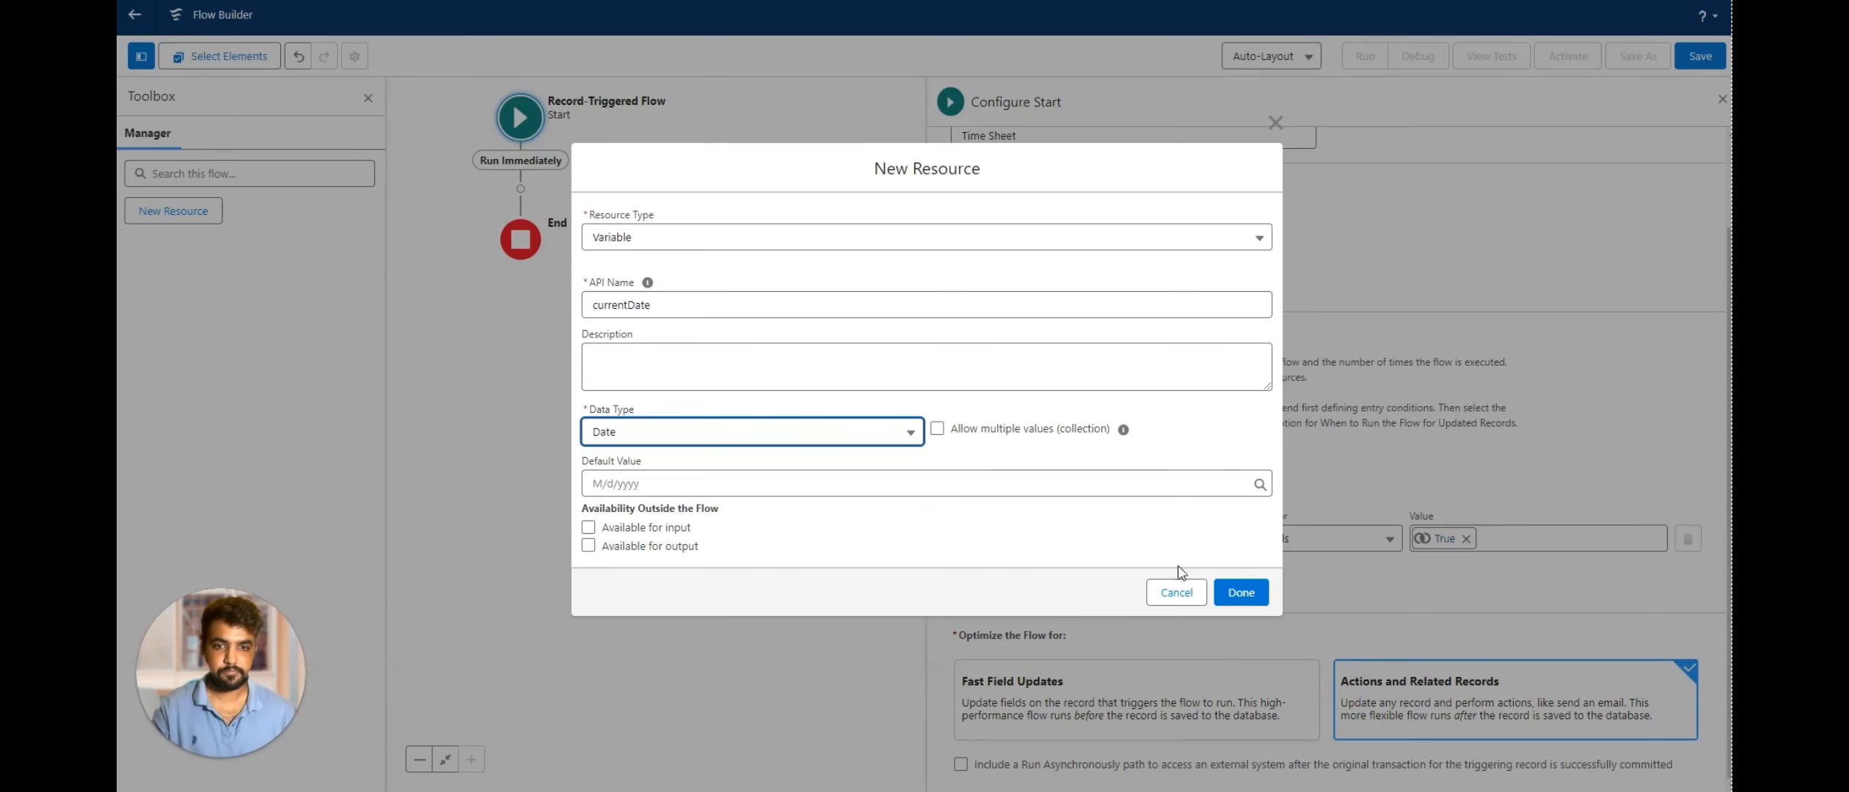
left_click(1237, 596)
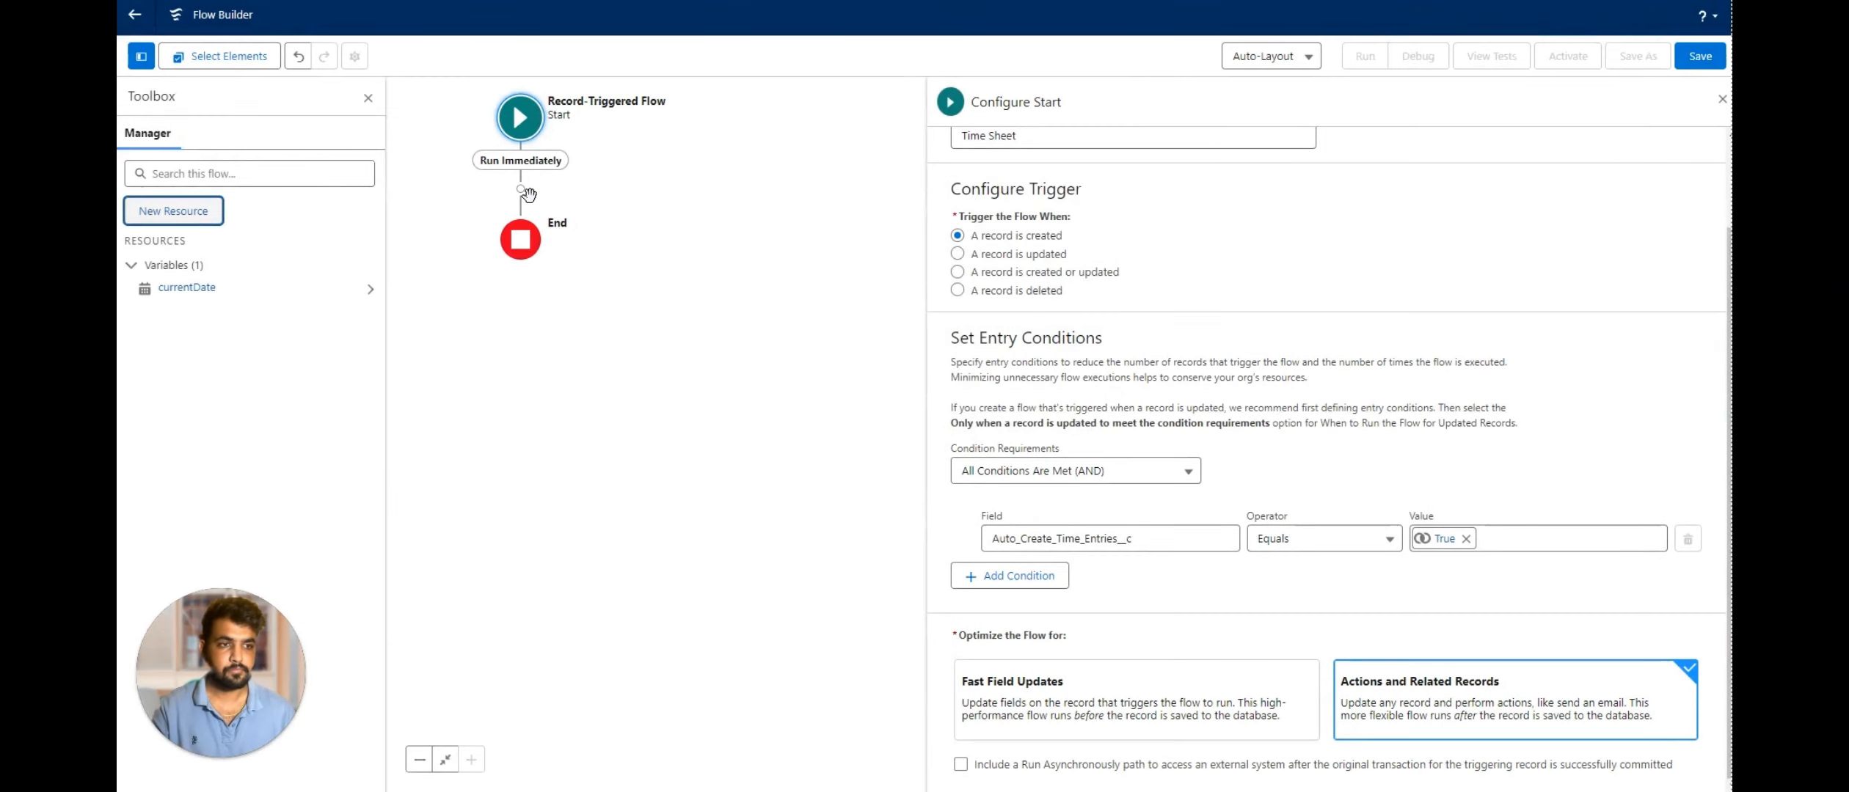
Add an Assignment element after the flow's start and label it Initialize.
left_click(528, 195)
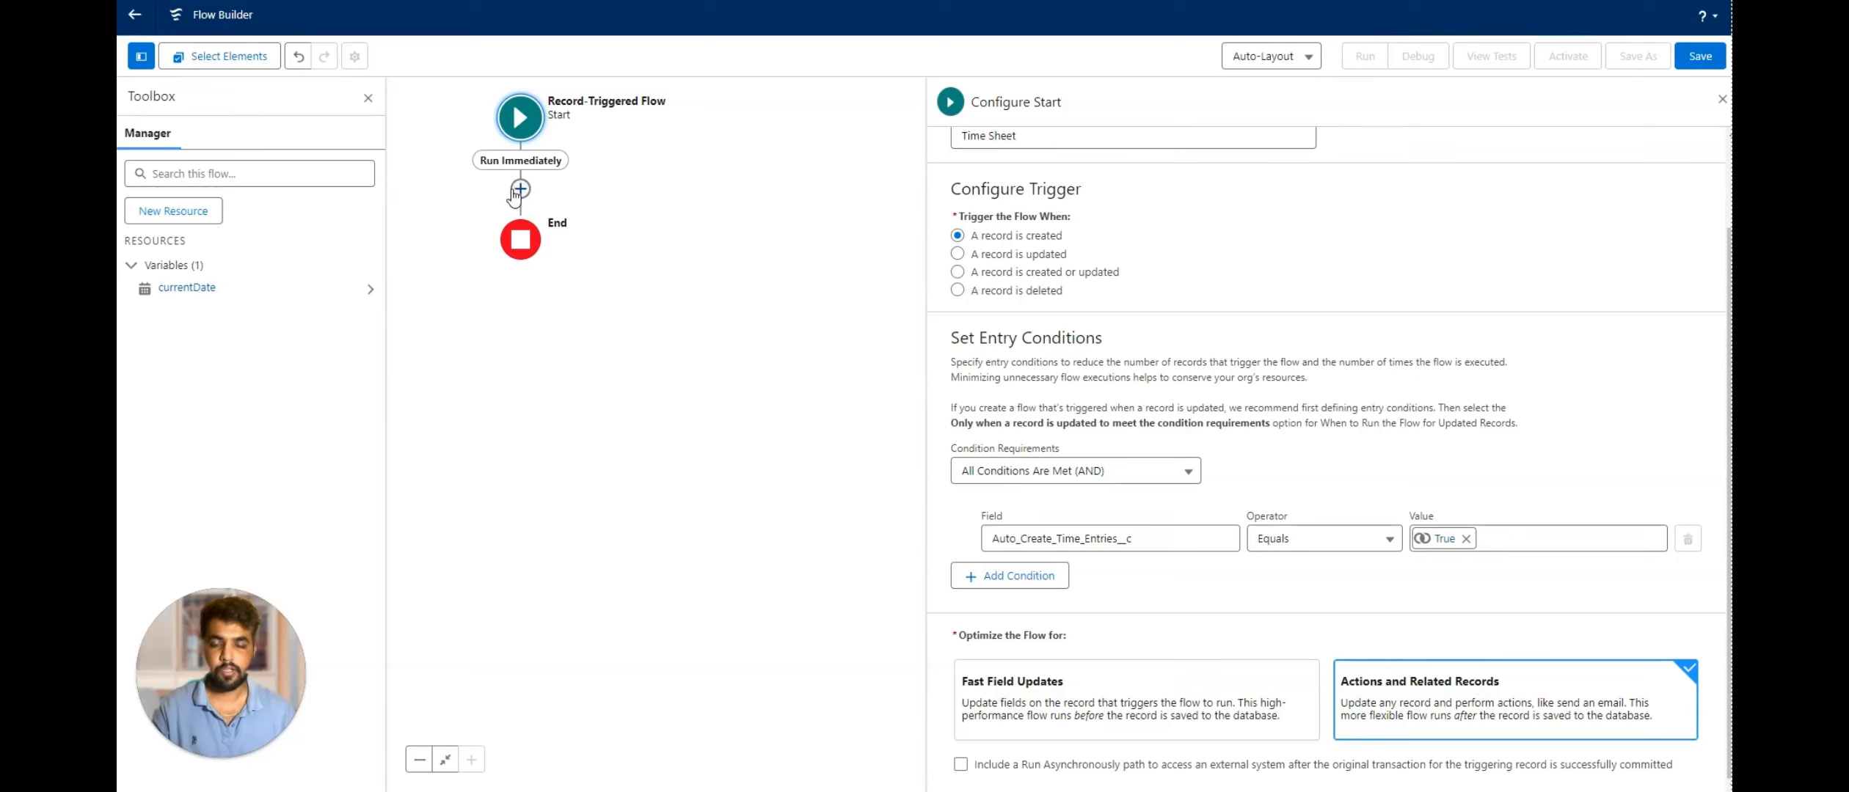
left_click(517, 191)
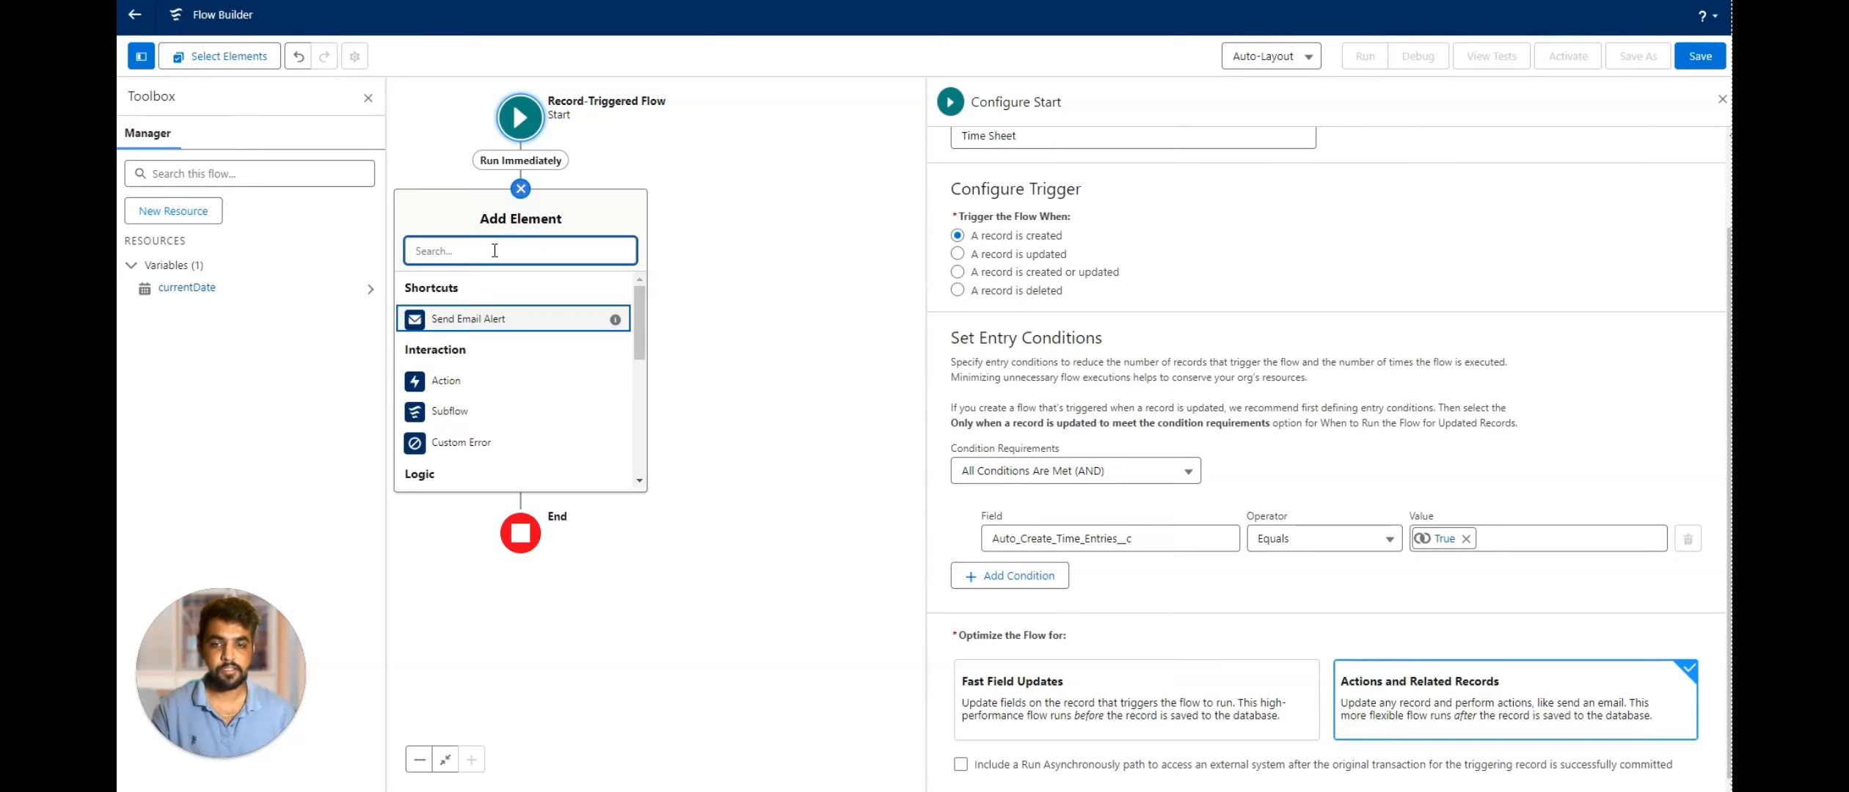
type("assi")
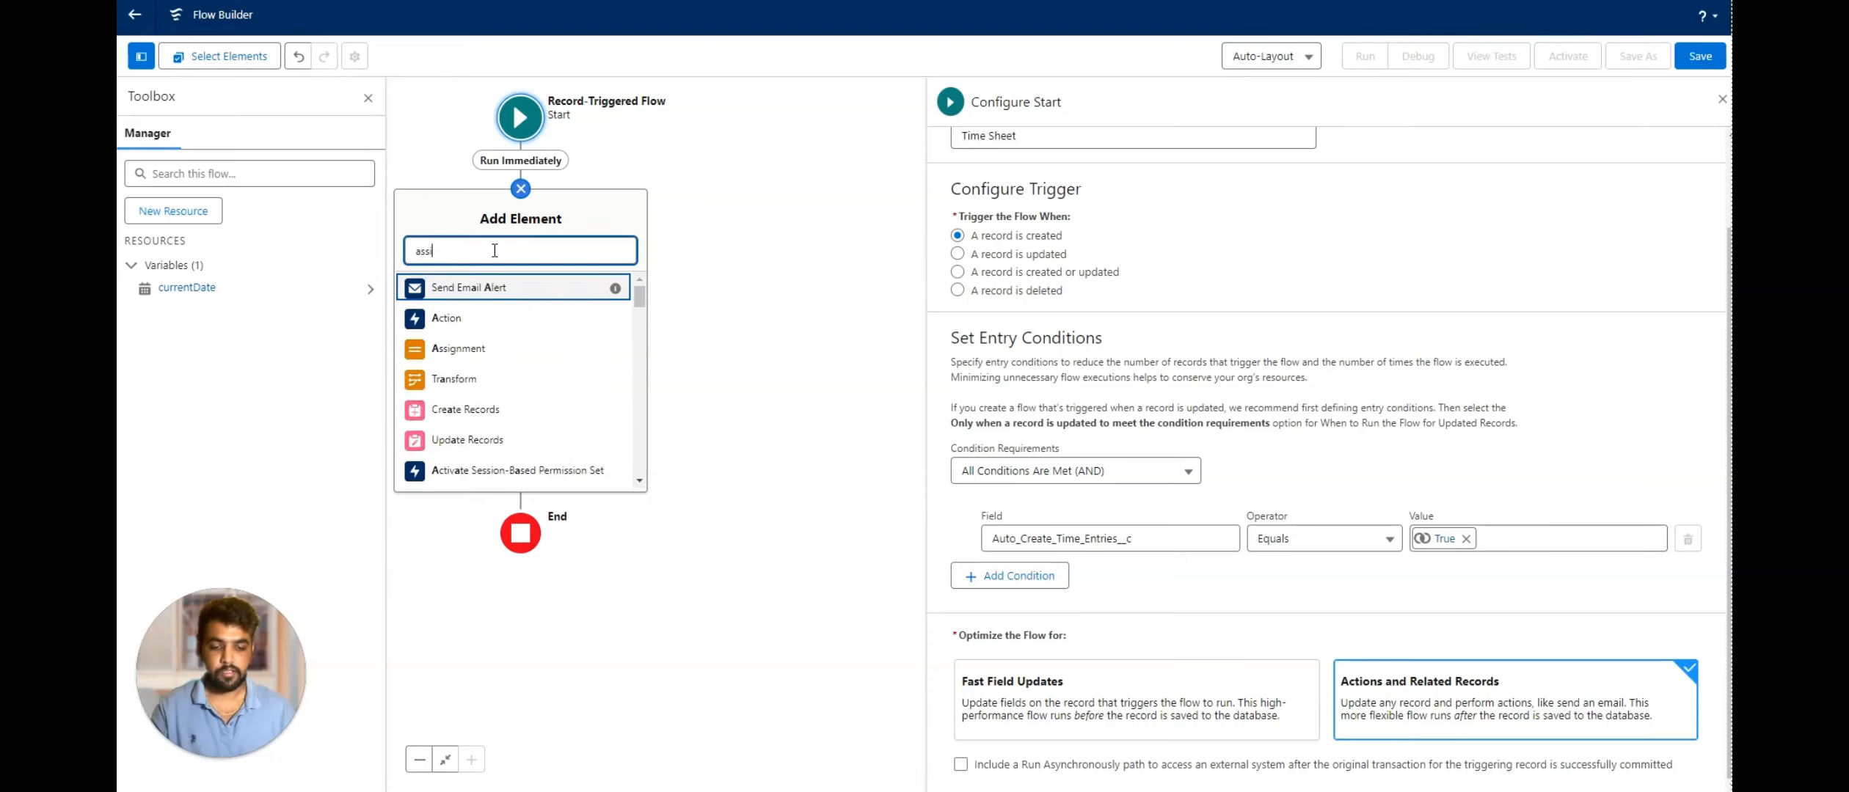
left_click(489, 295)
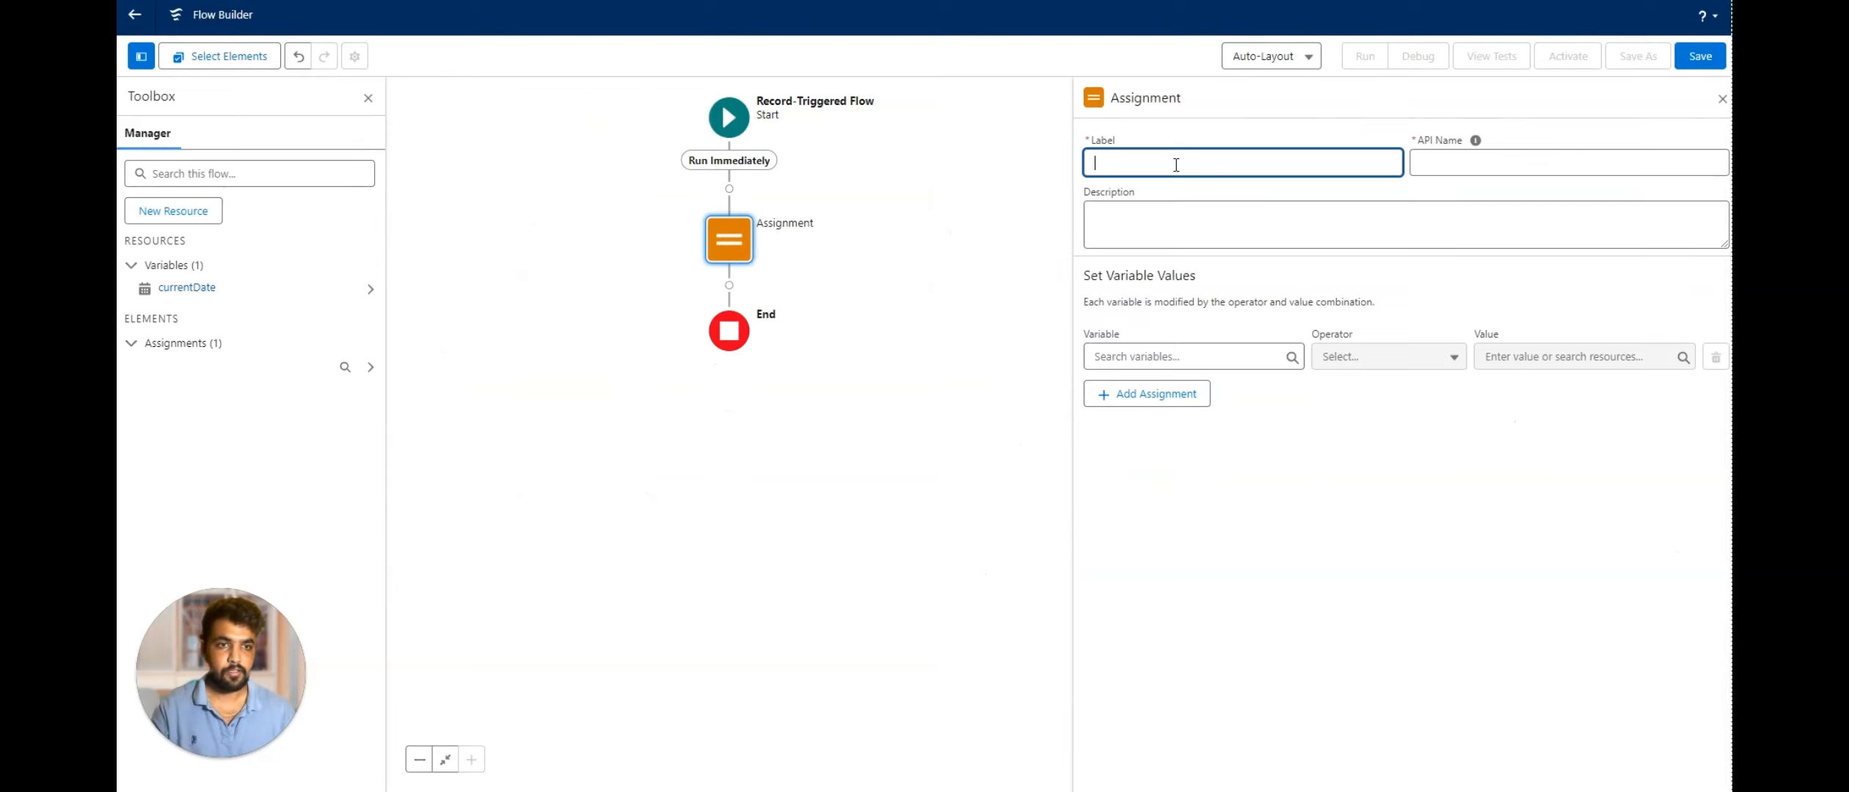
left_click(1176, 164)
type("Initialize")
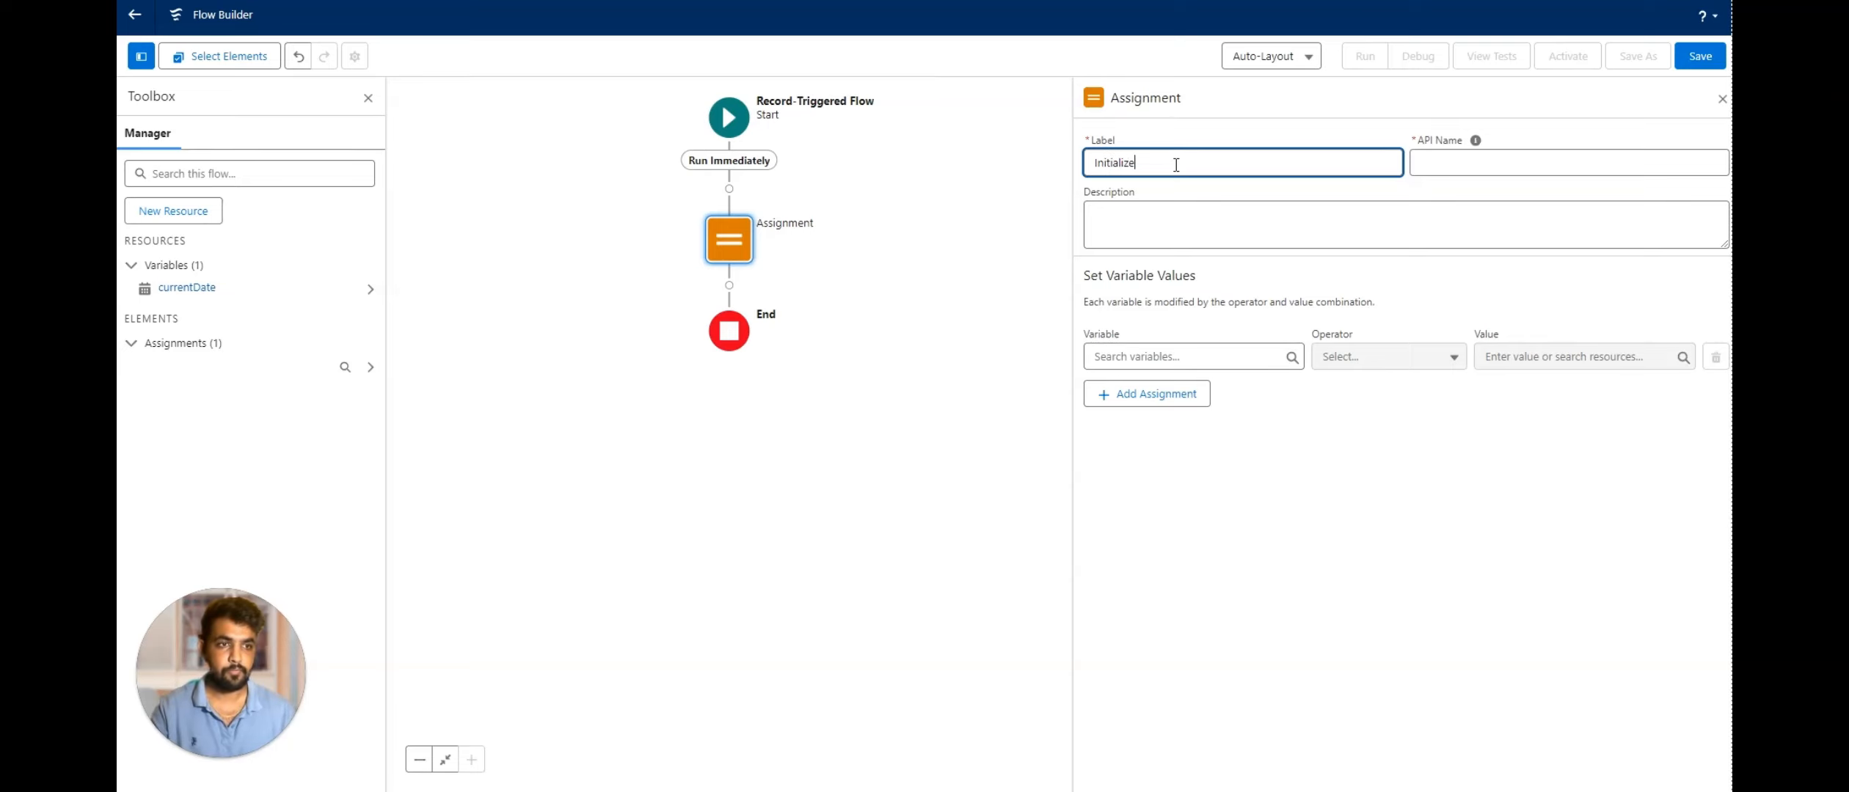
left_click(1476, 140)
In the Initialize assignment, set currentDate equal to the triggering record's Time Sheet Start Date.
left_click(1144, 358)
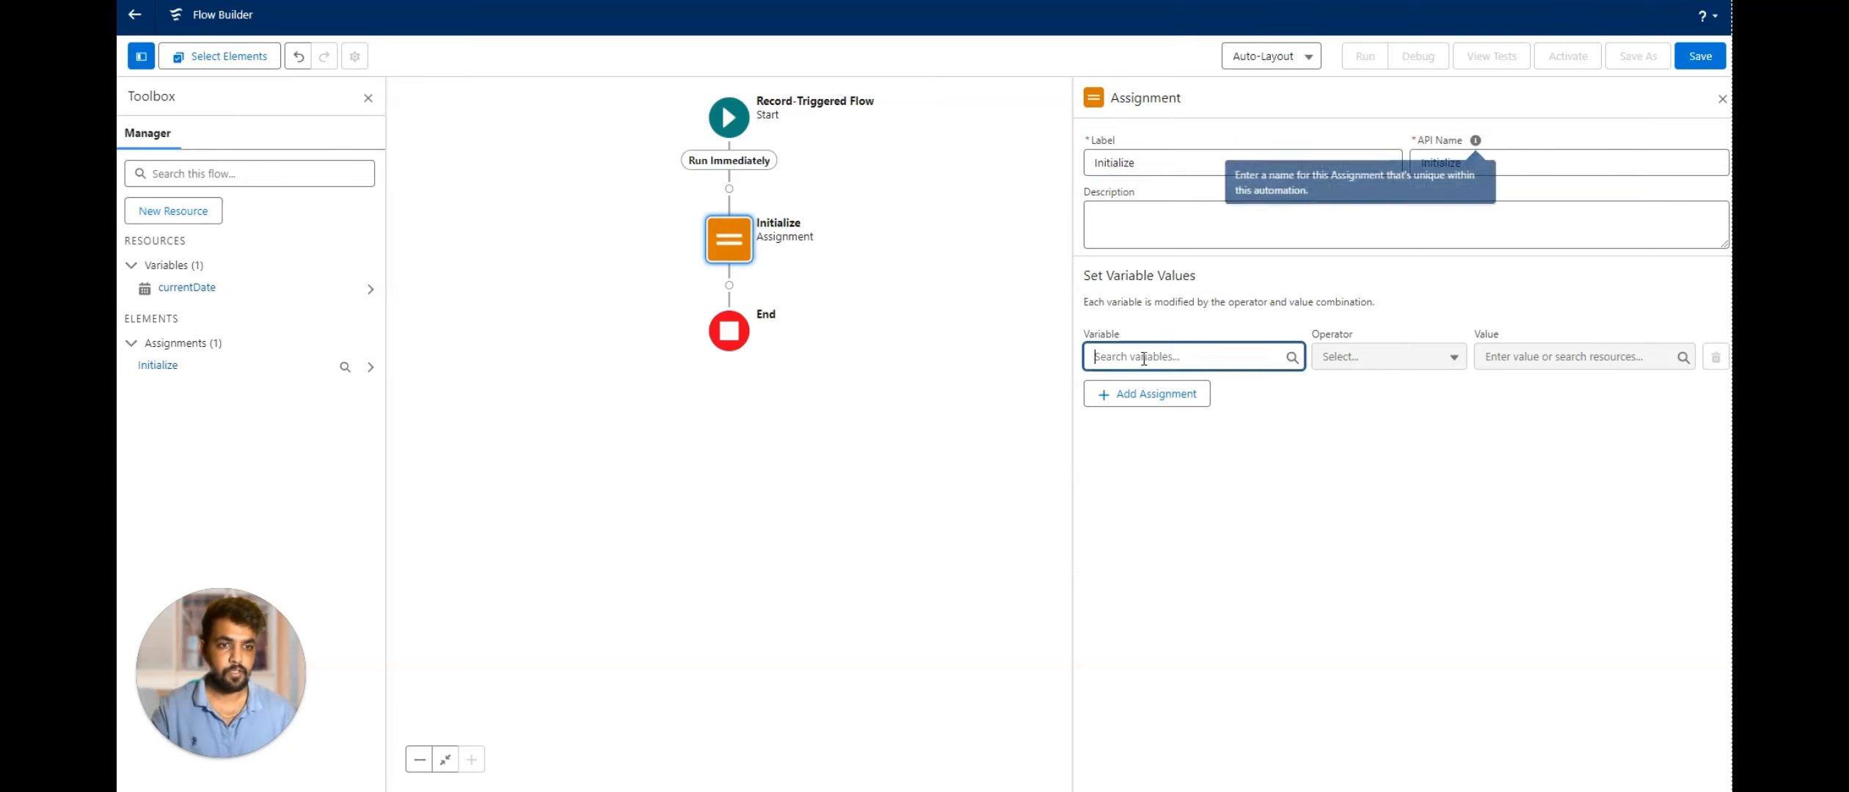
type("cur")
left_click(1163, 424)
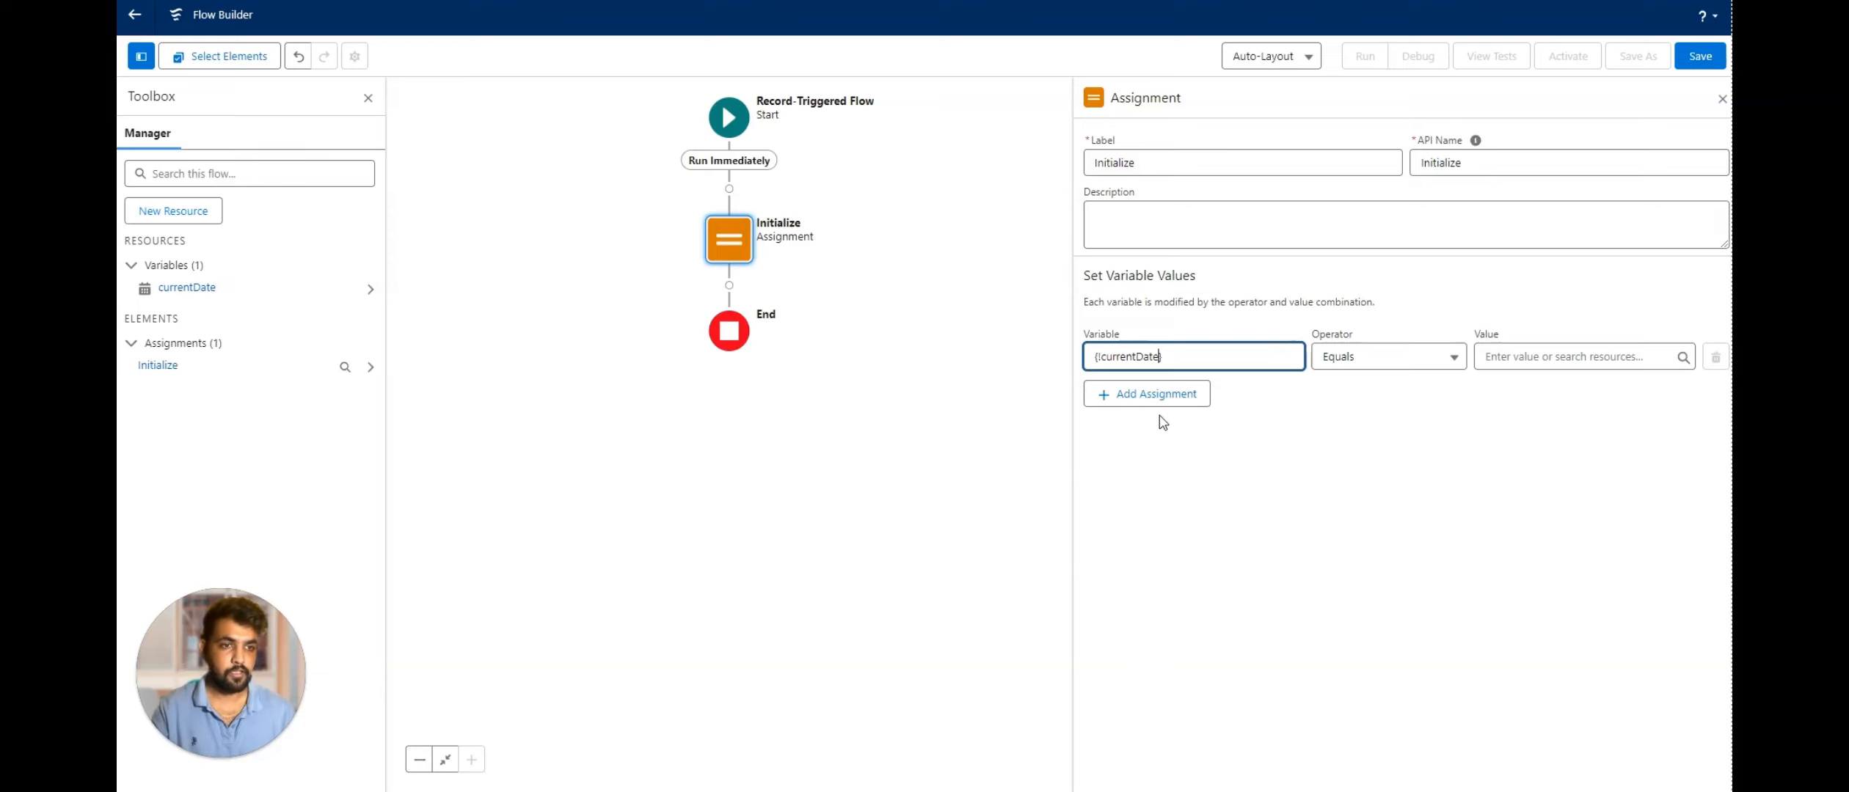
left_click(1525, 358)
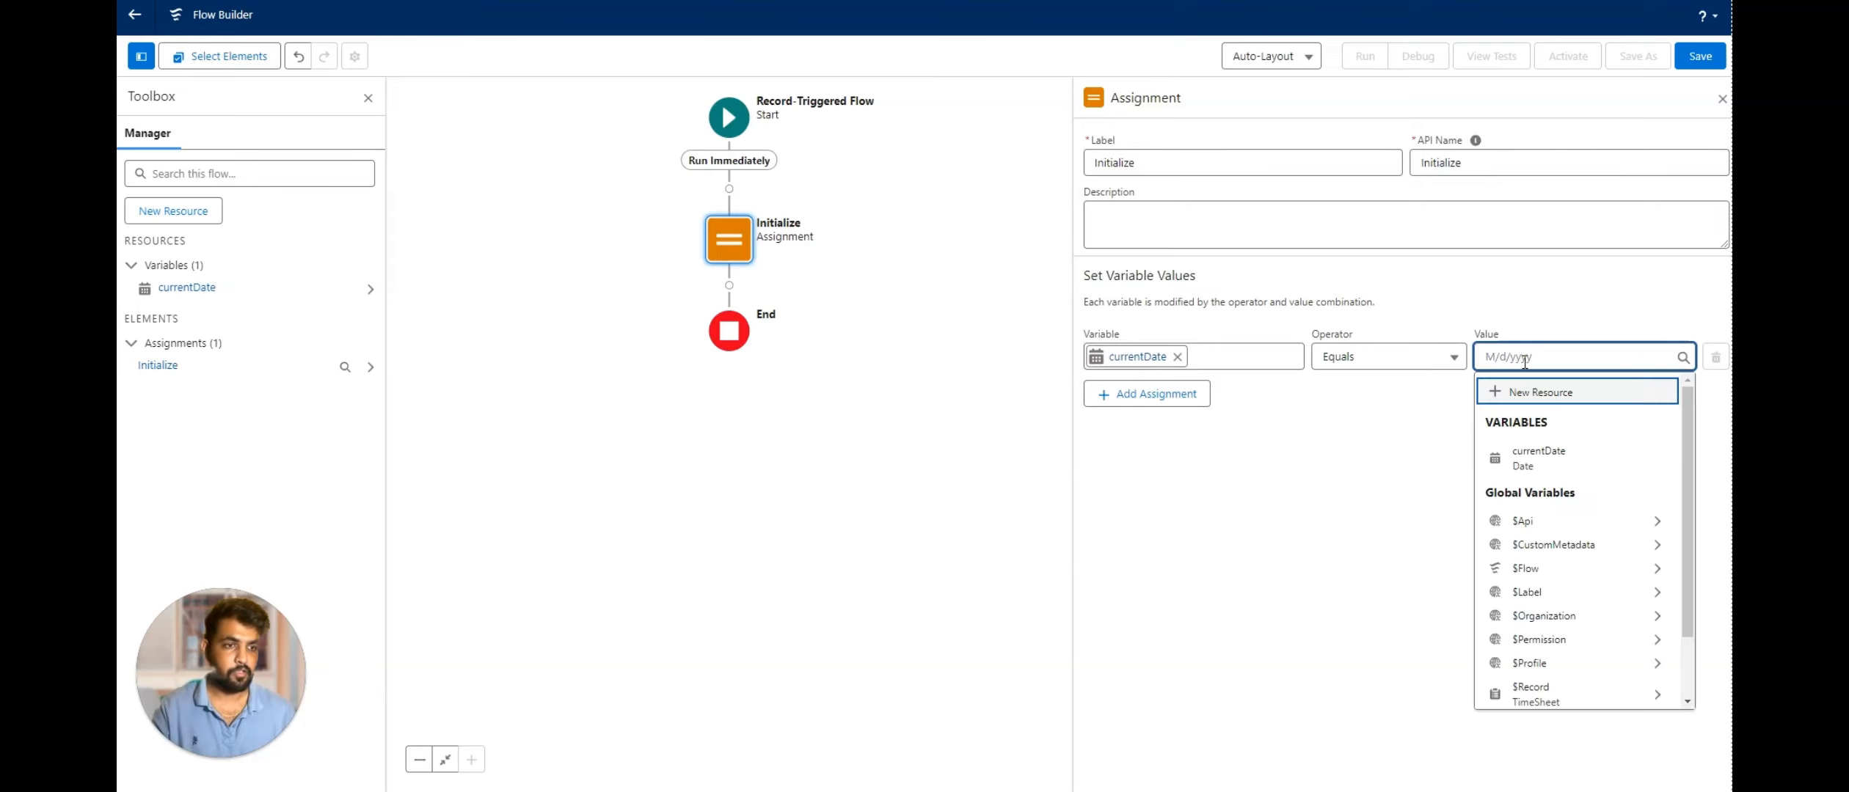
type("$Re")
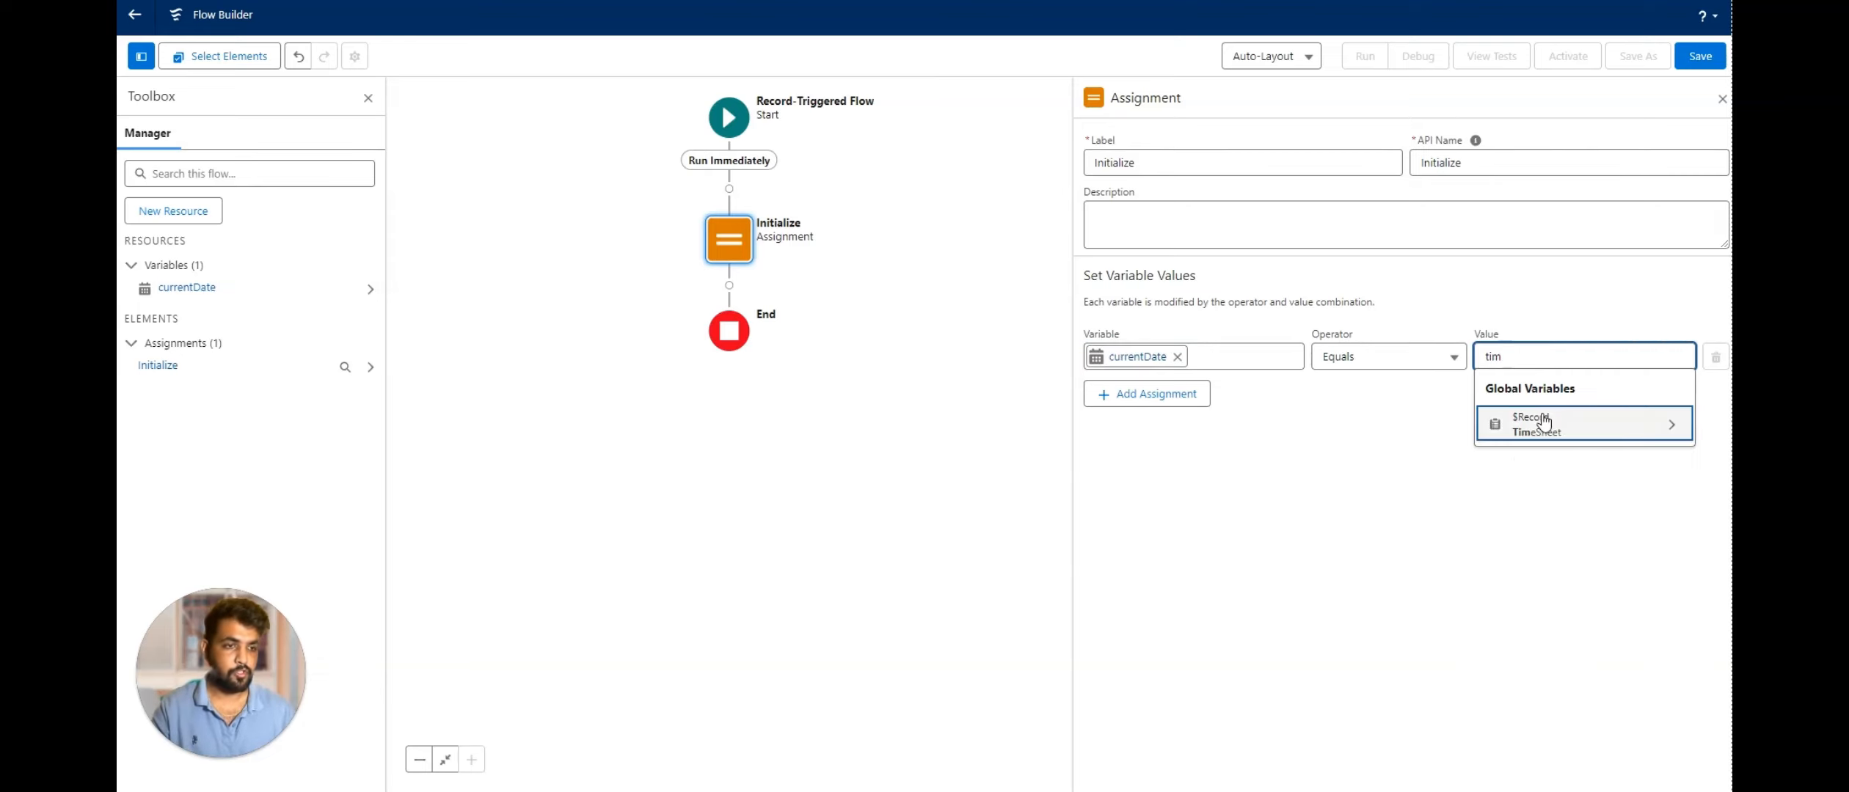
left_click(1541, 422)
type("sta")
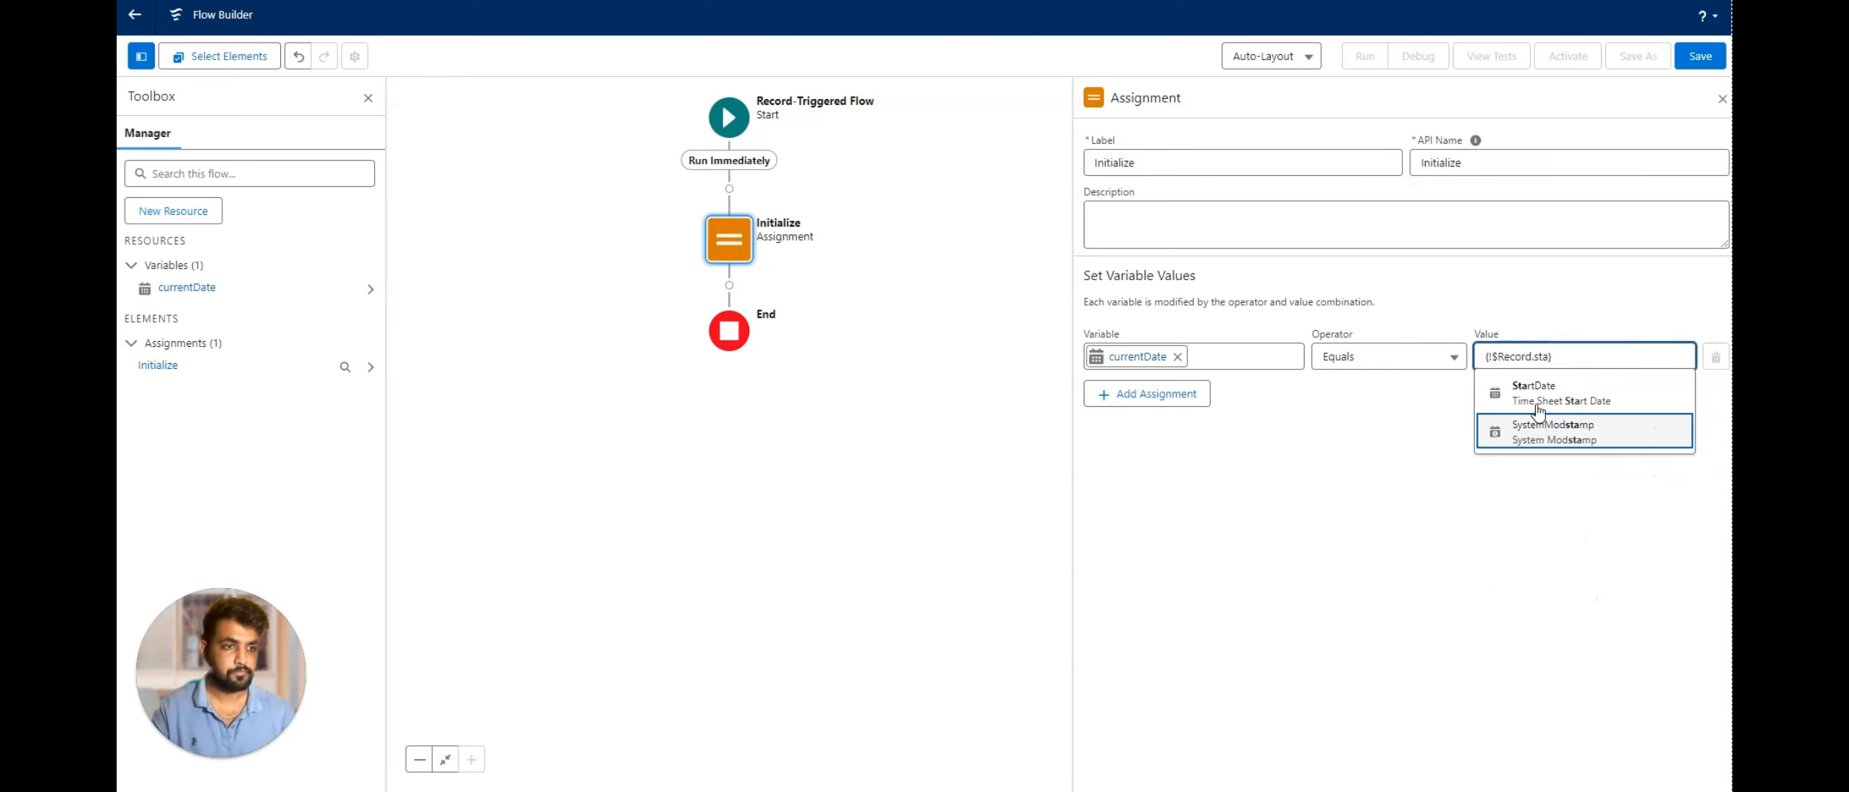
left_click(1533, 400)
left_click(1418, 474)
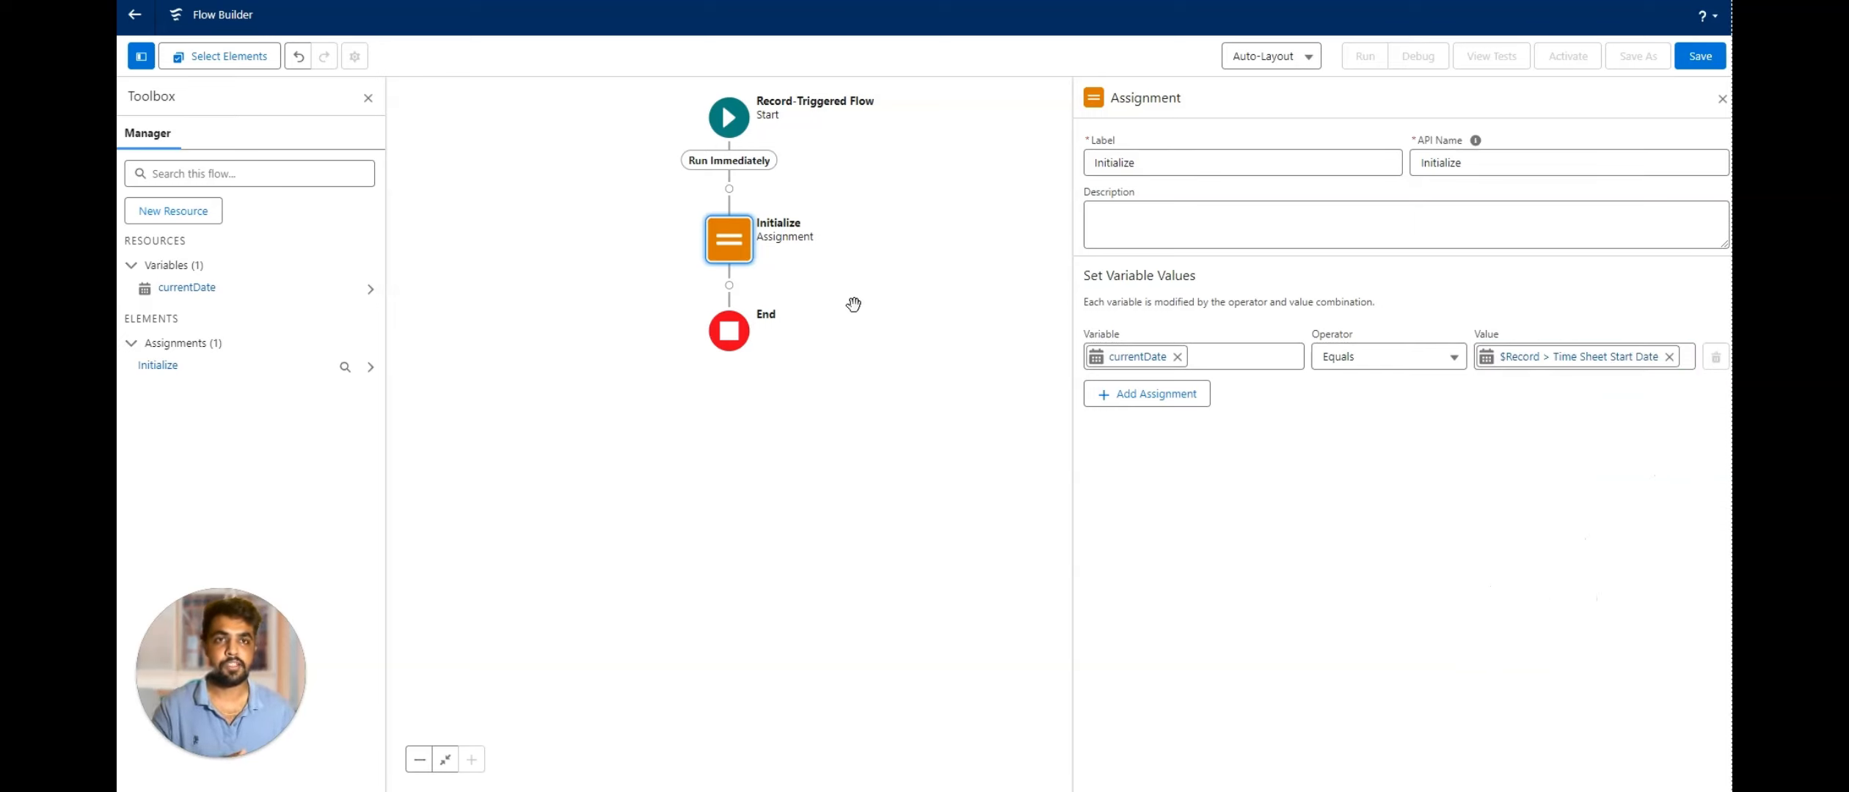
Add a Decision element labeled Check Current Date after Initialize and name its new outcome Is Valid.
left_click(728, 286)
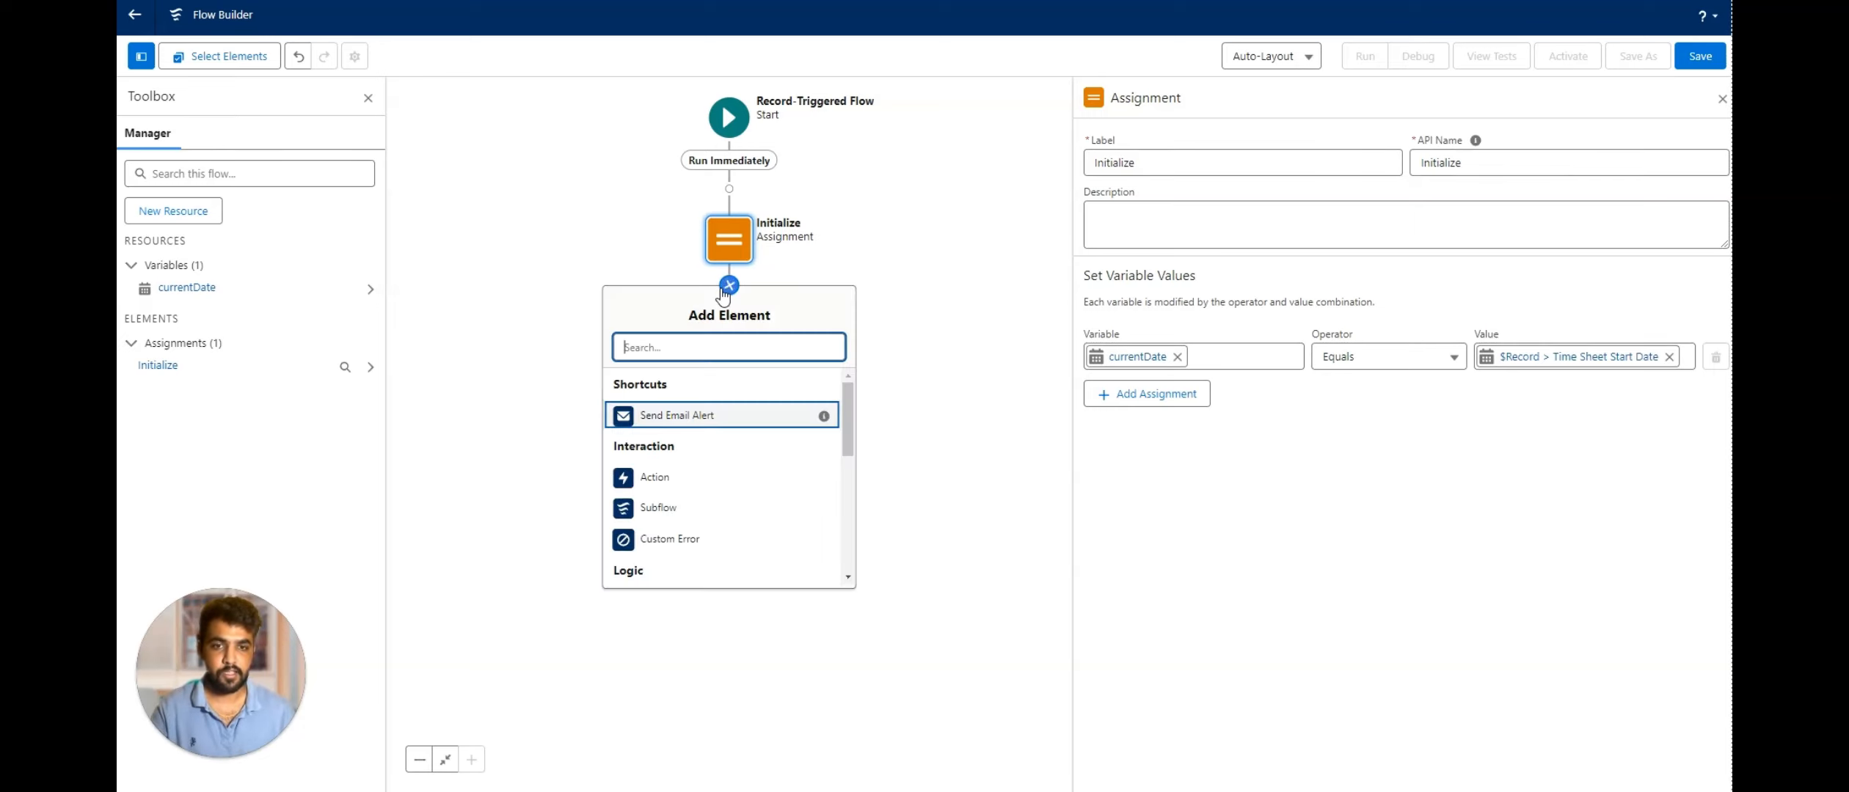
type("dec")
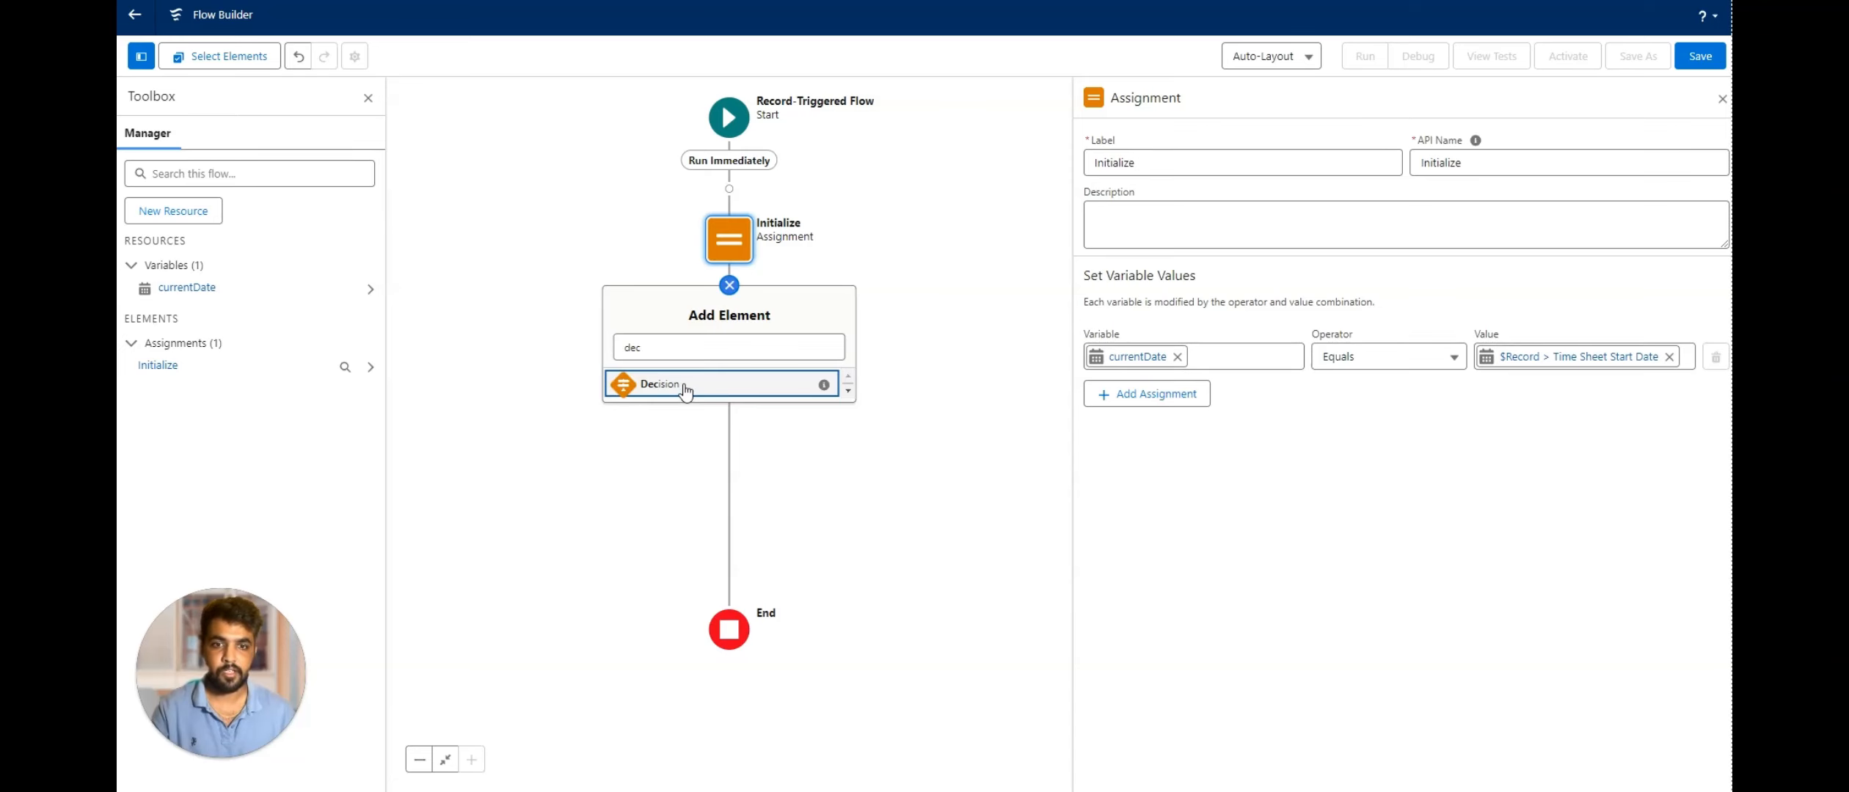
left_click(686, 392)
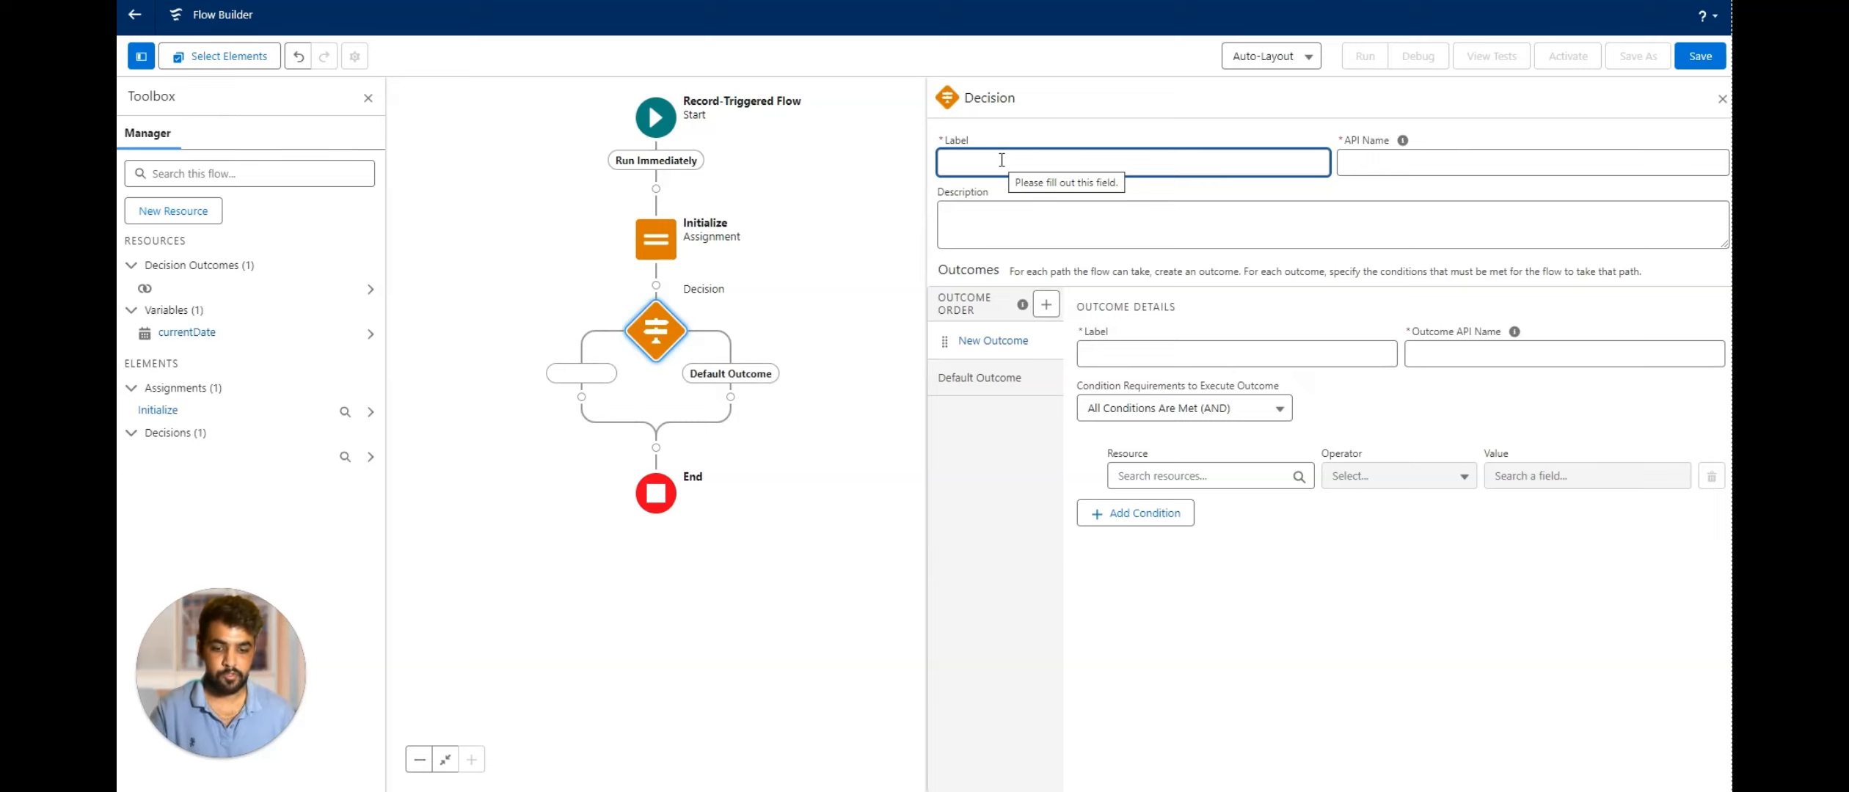
type("Check Current Date")
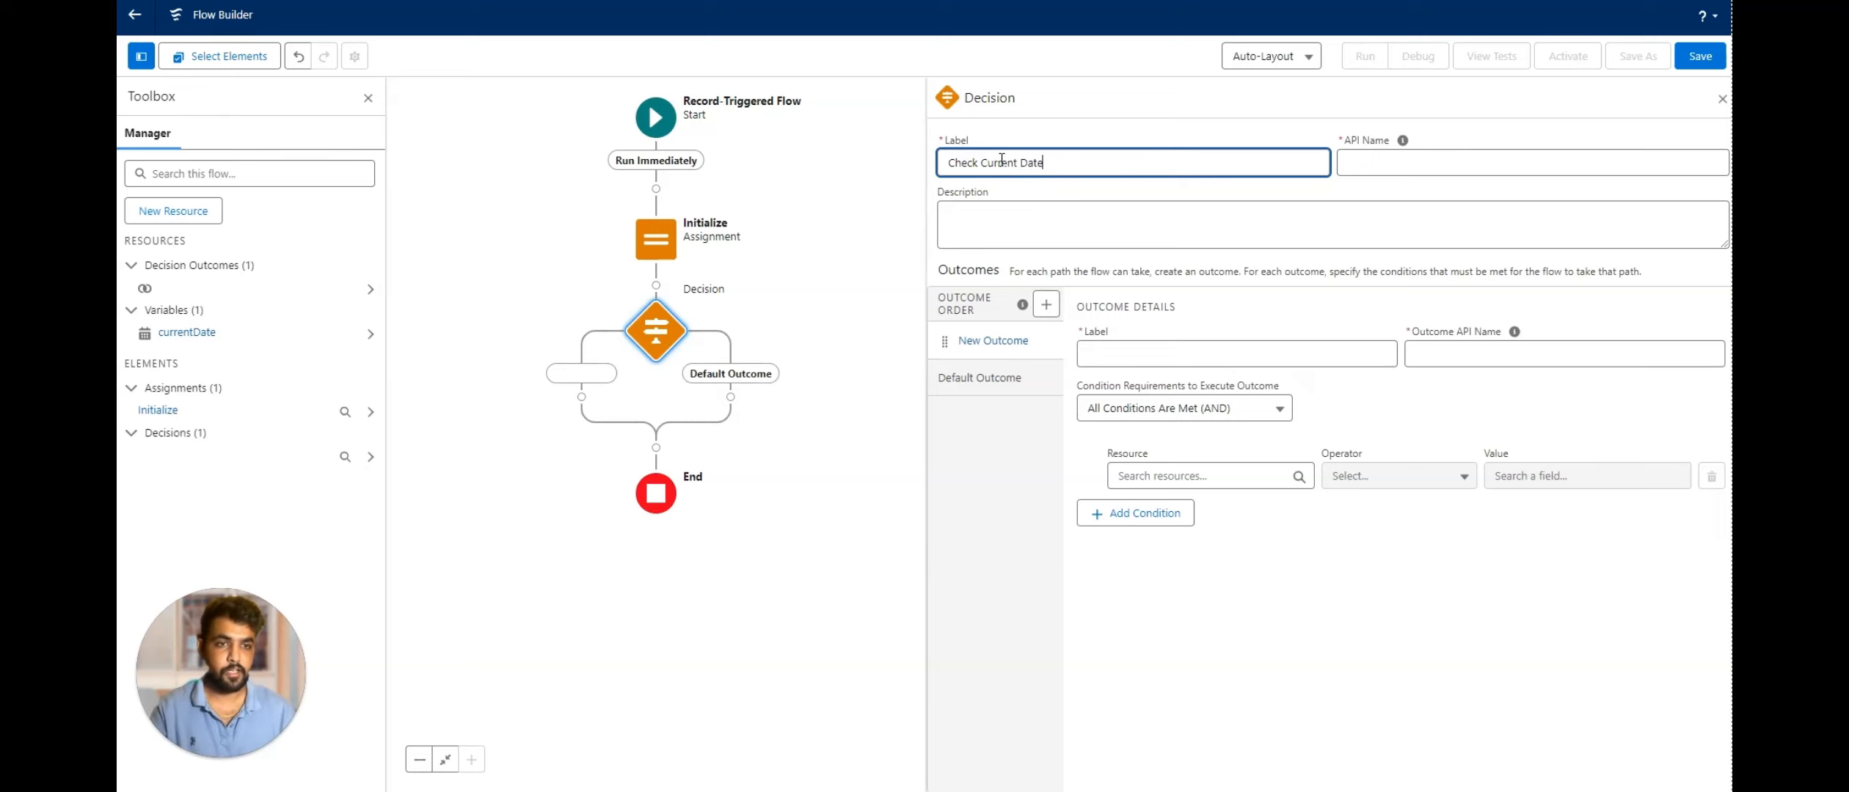
left_click(1402, 140)
left_click(1146, 358)
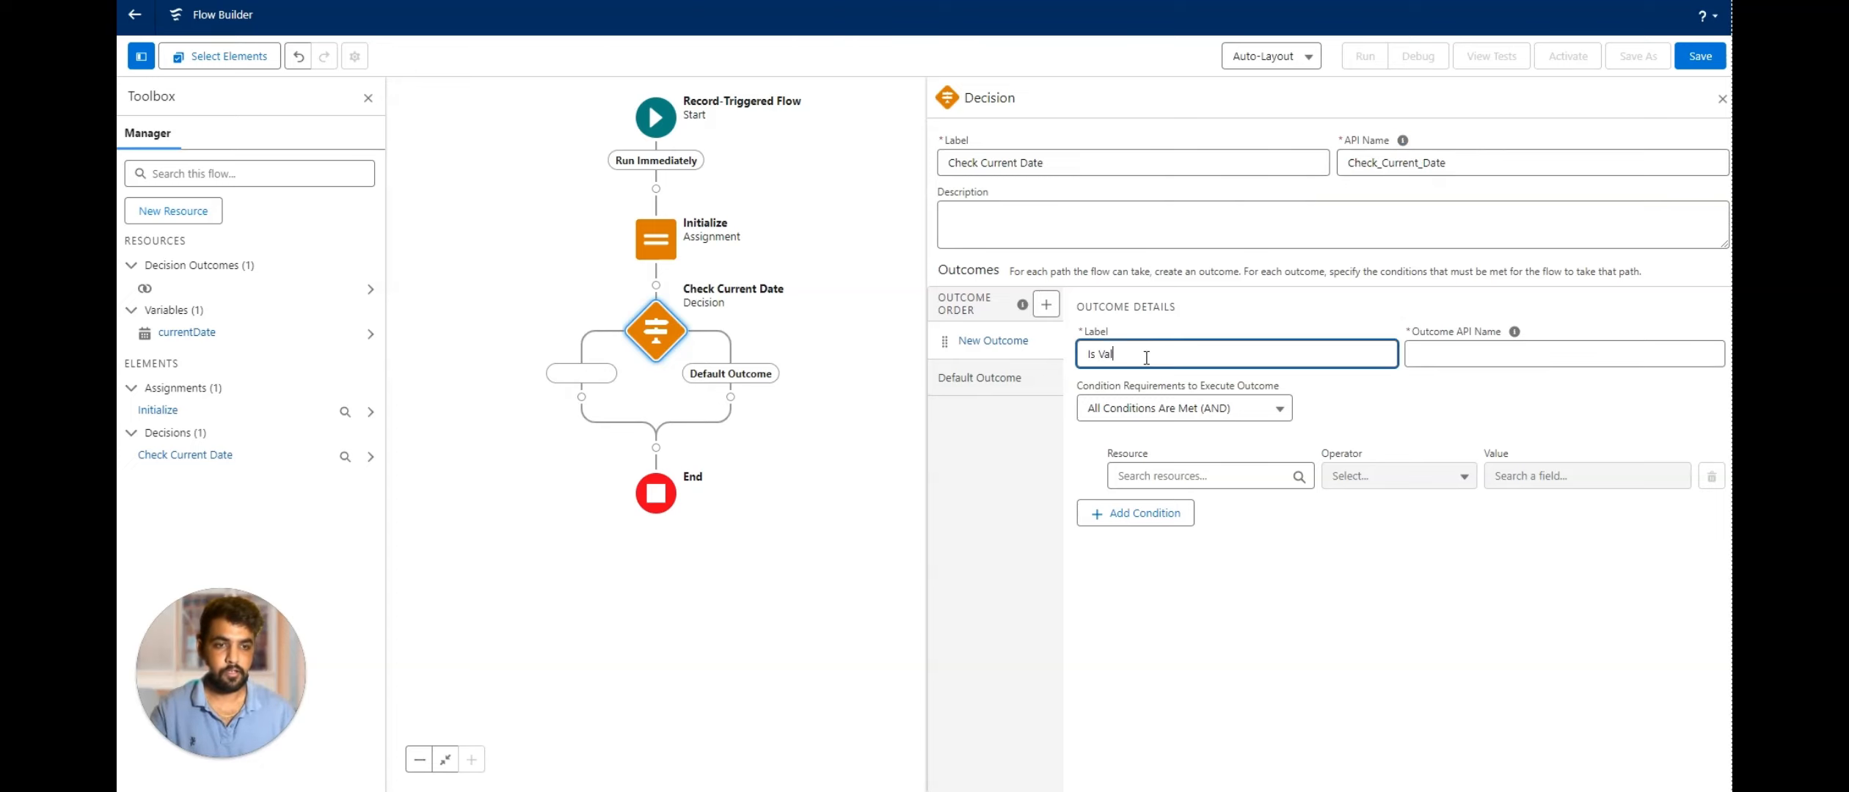
key("Tab")
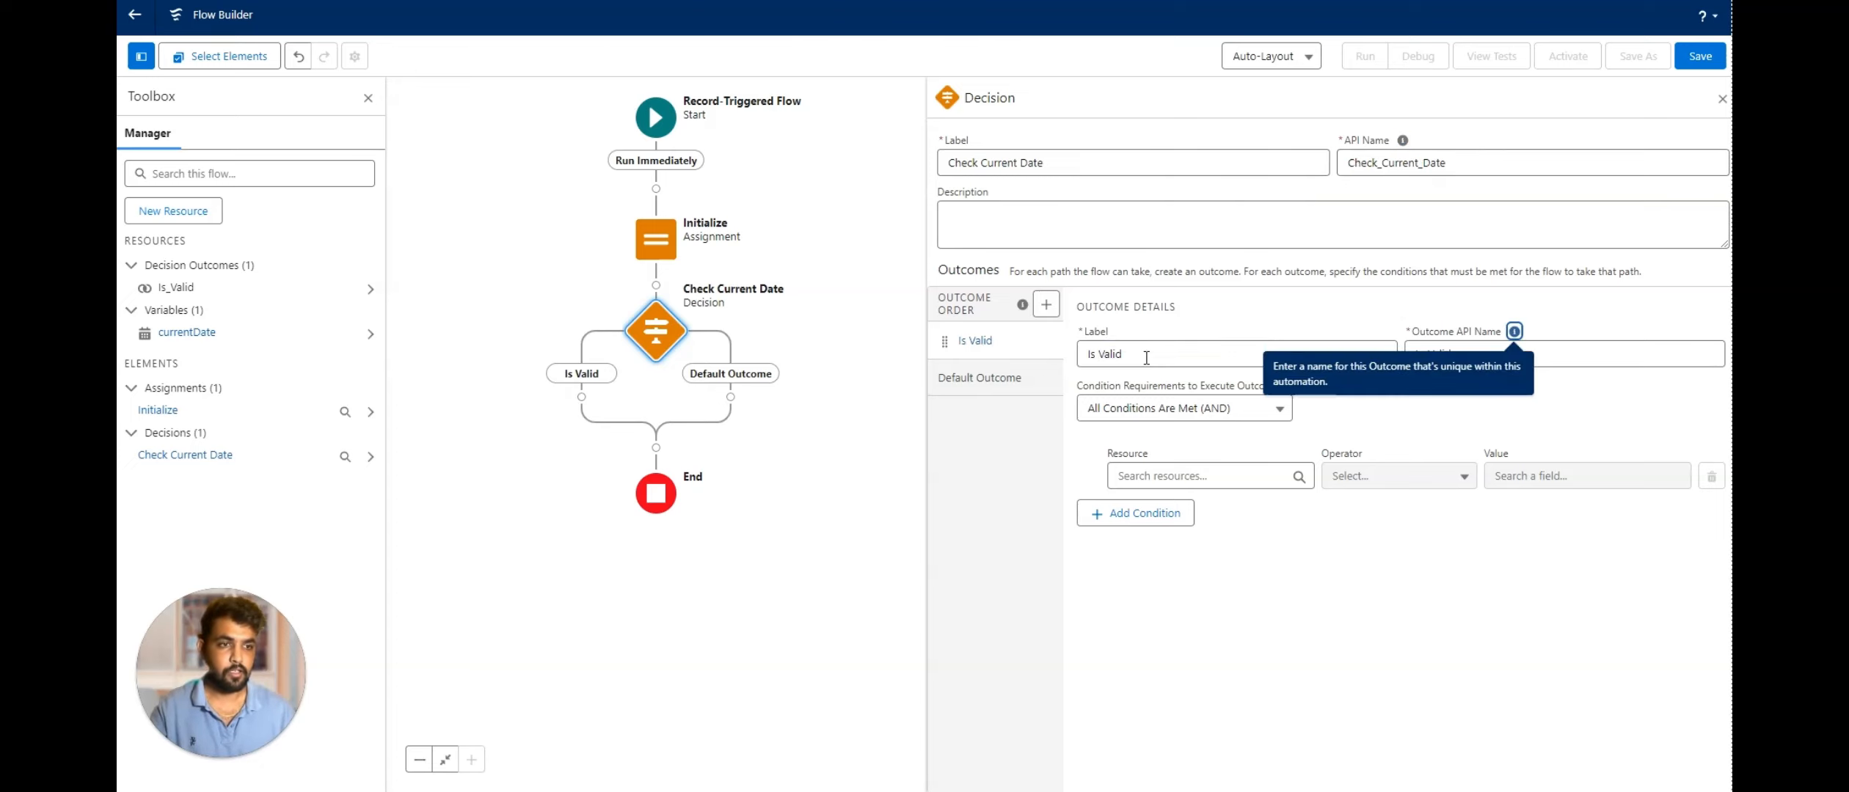
Set the Is Valid condition to currentDate Less Than or Equal to the triggering time sheet's Time Sheet End Date.
left_click(1175, 480)
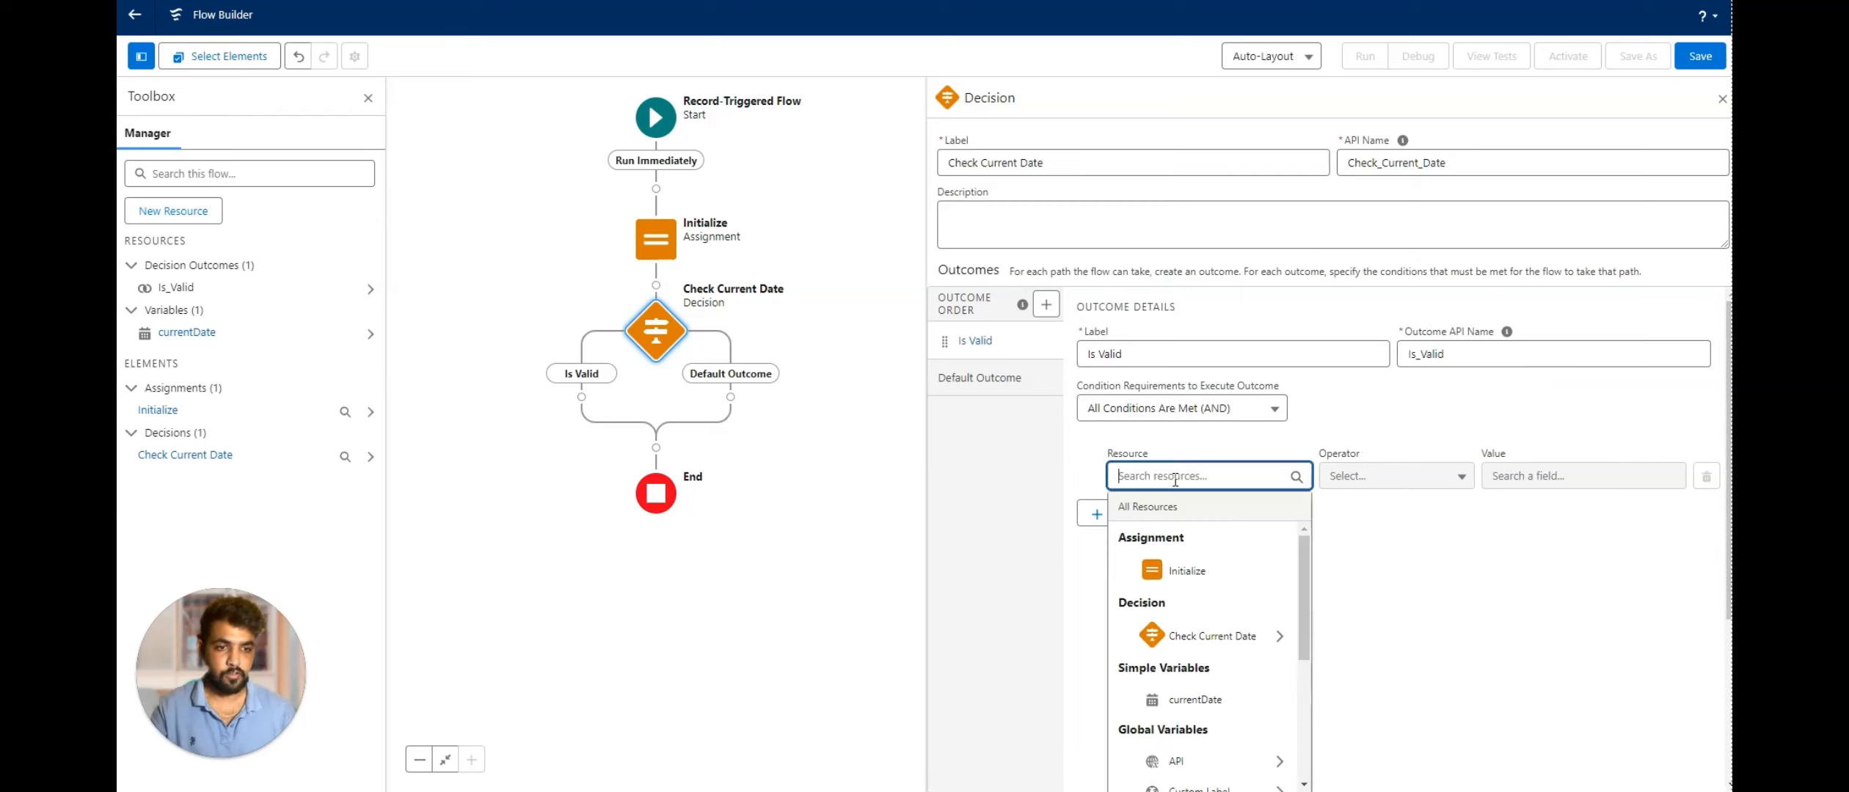
left_click(1193, 698)
left_click(1398, 476)
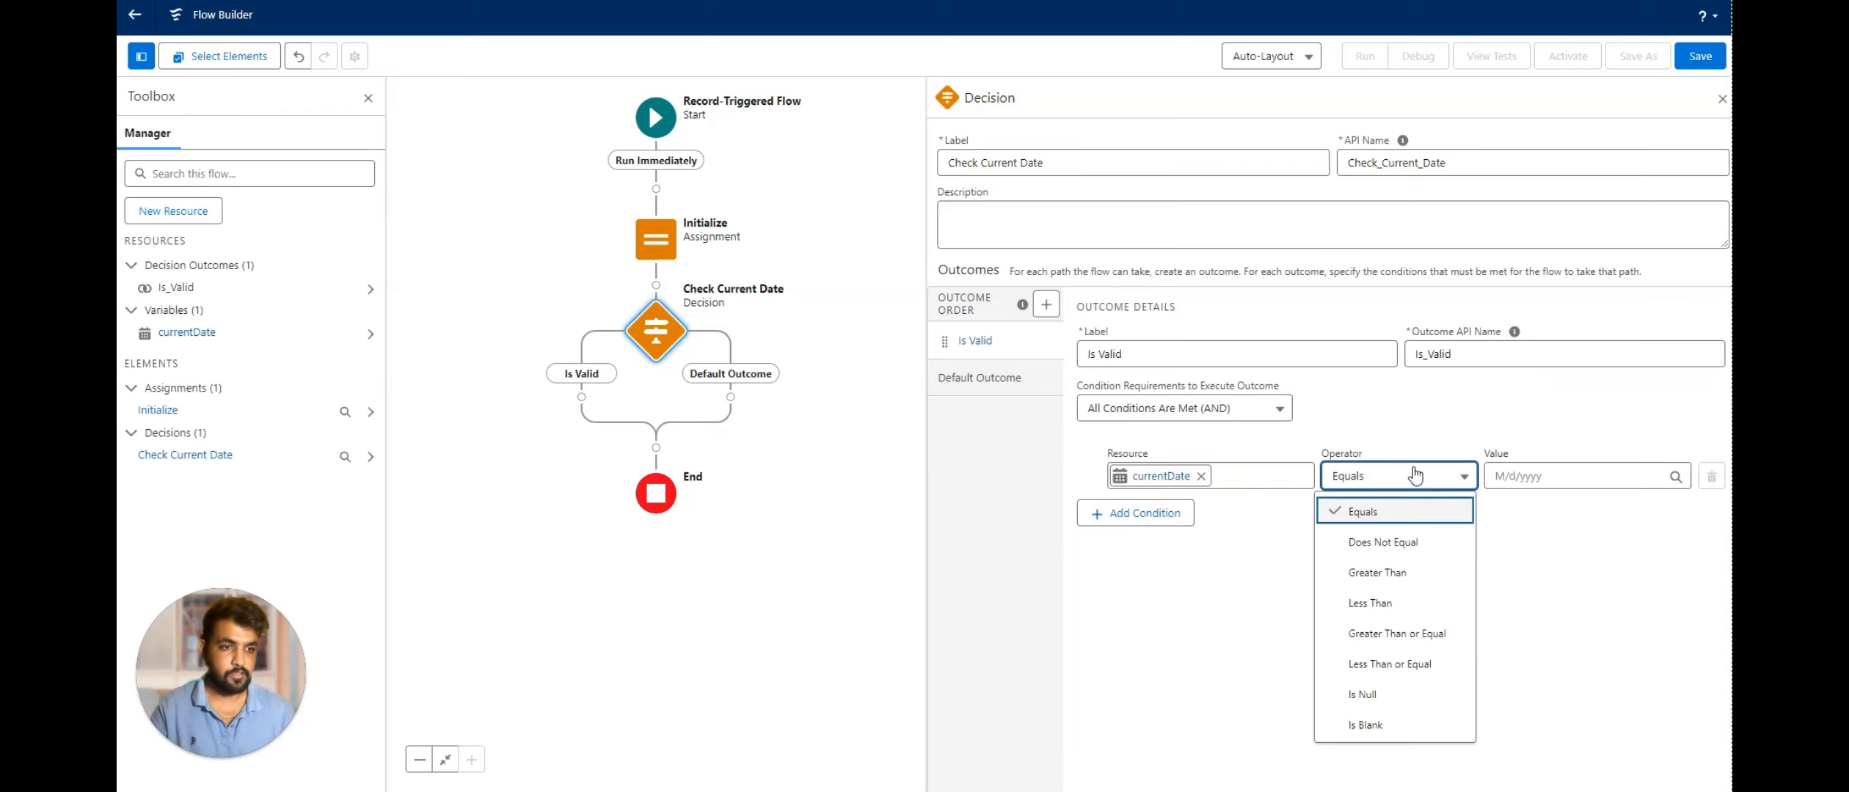
left_click(1395, 664)
left_click(1545, 477)
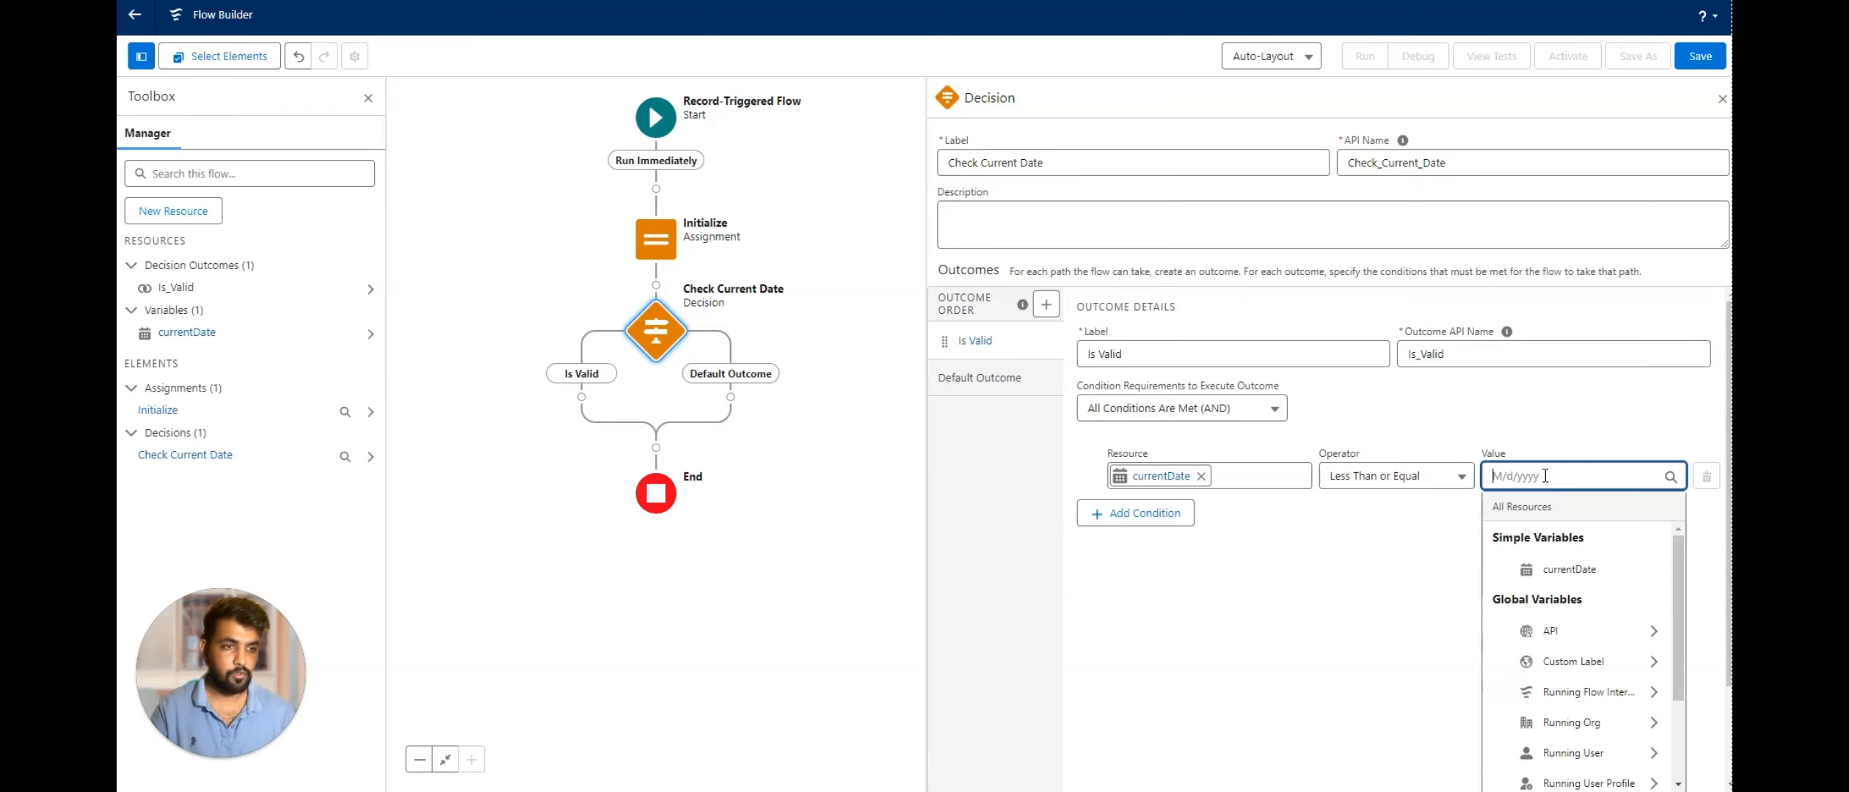
type("time")
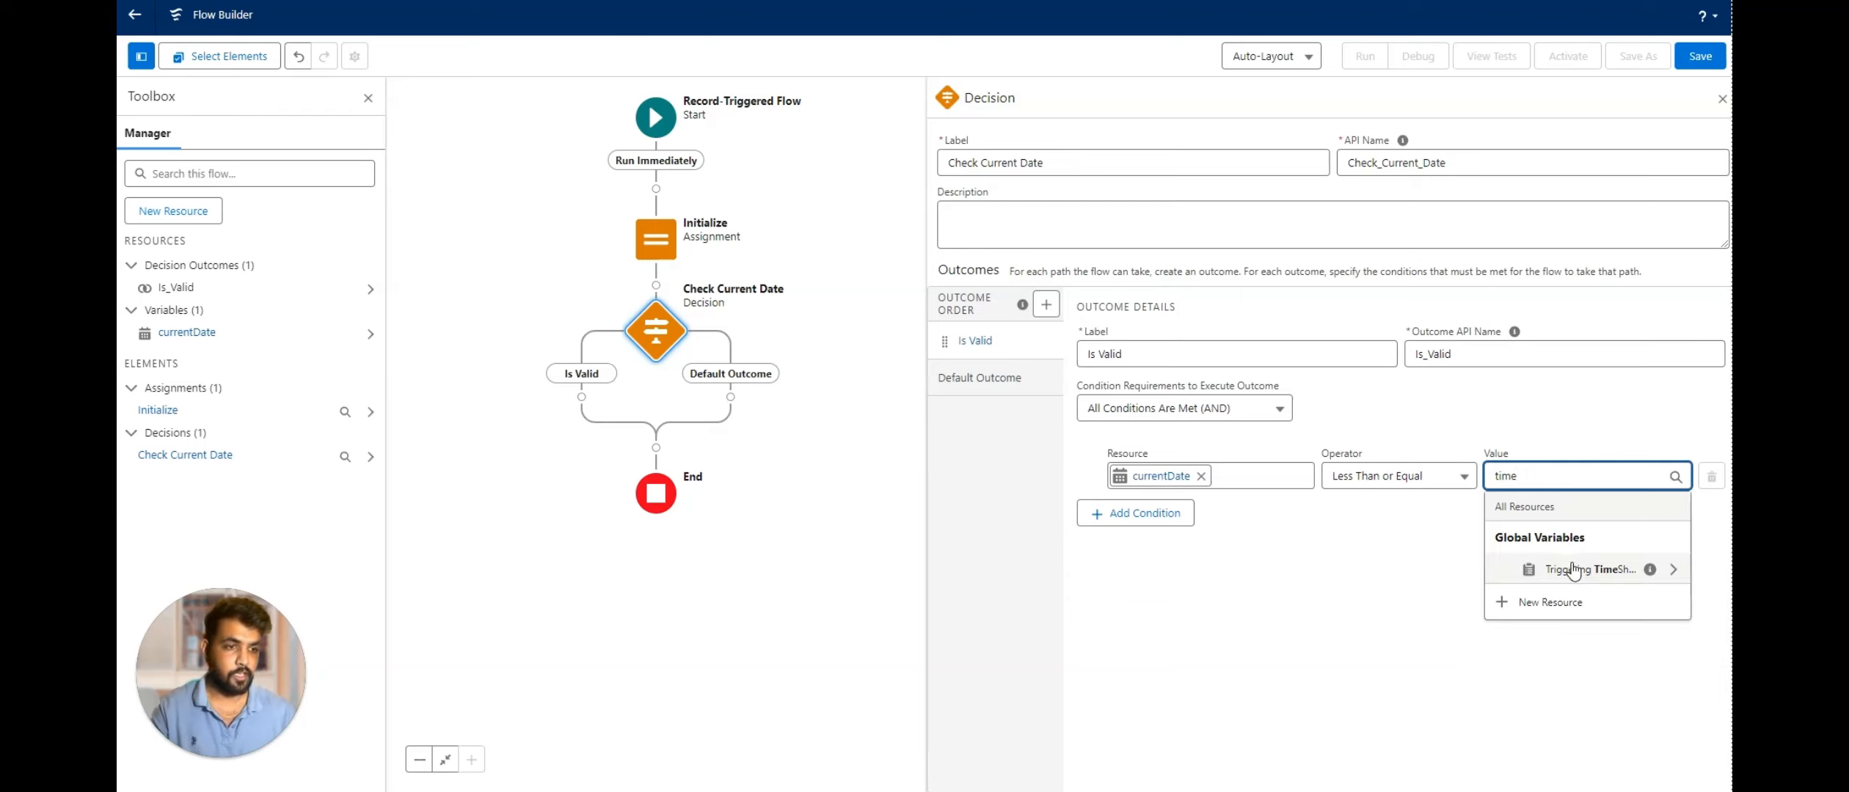
left_click(1572, 570)
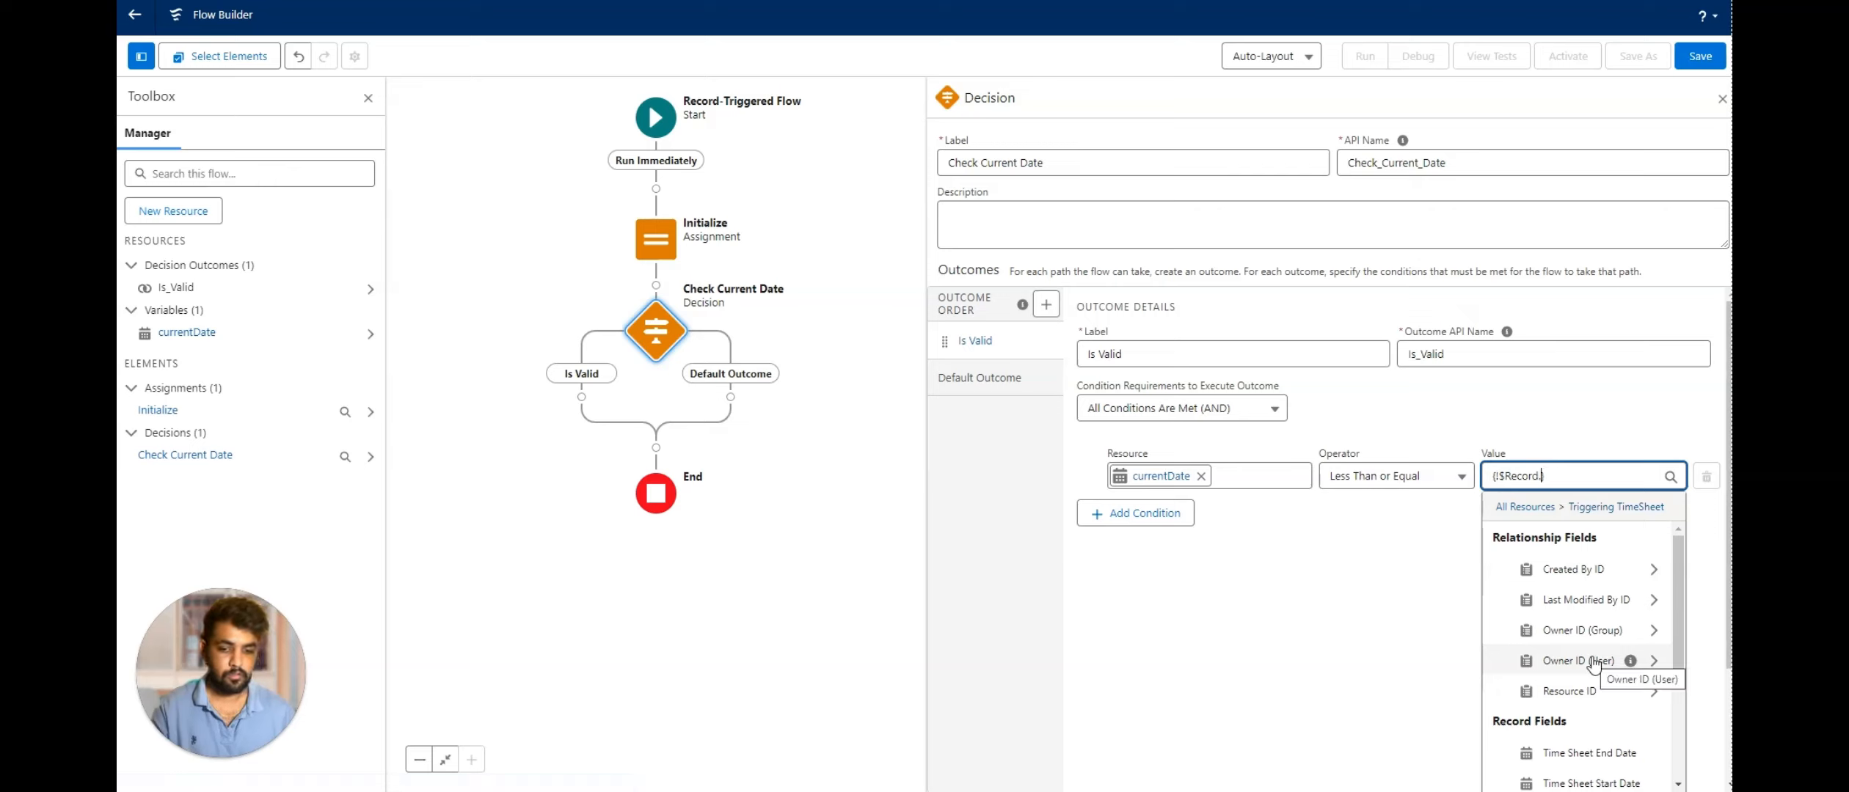
type("end")
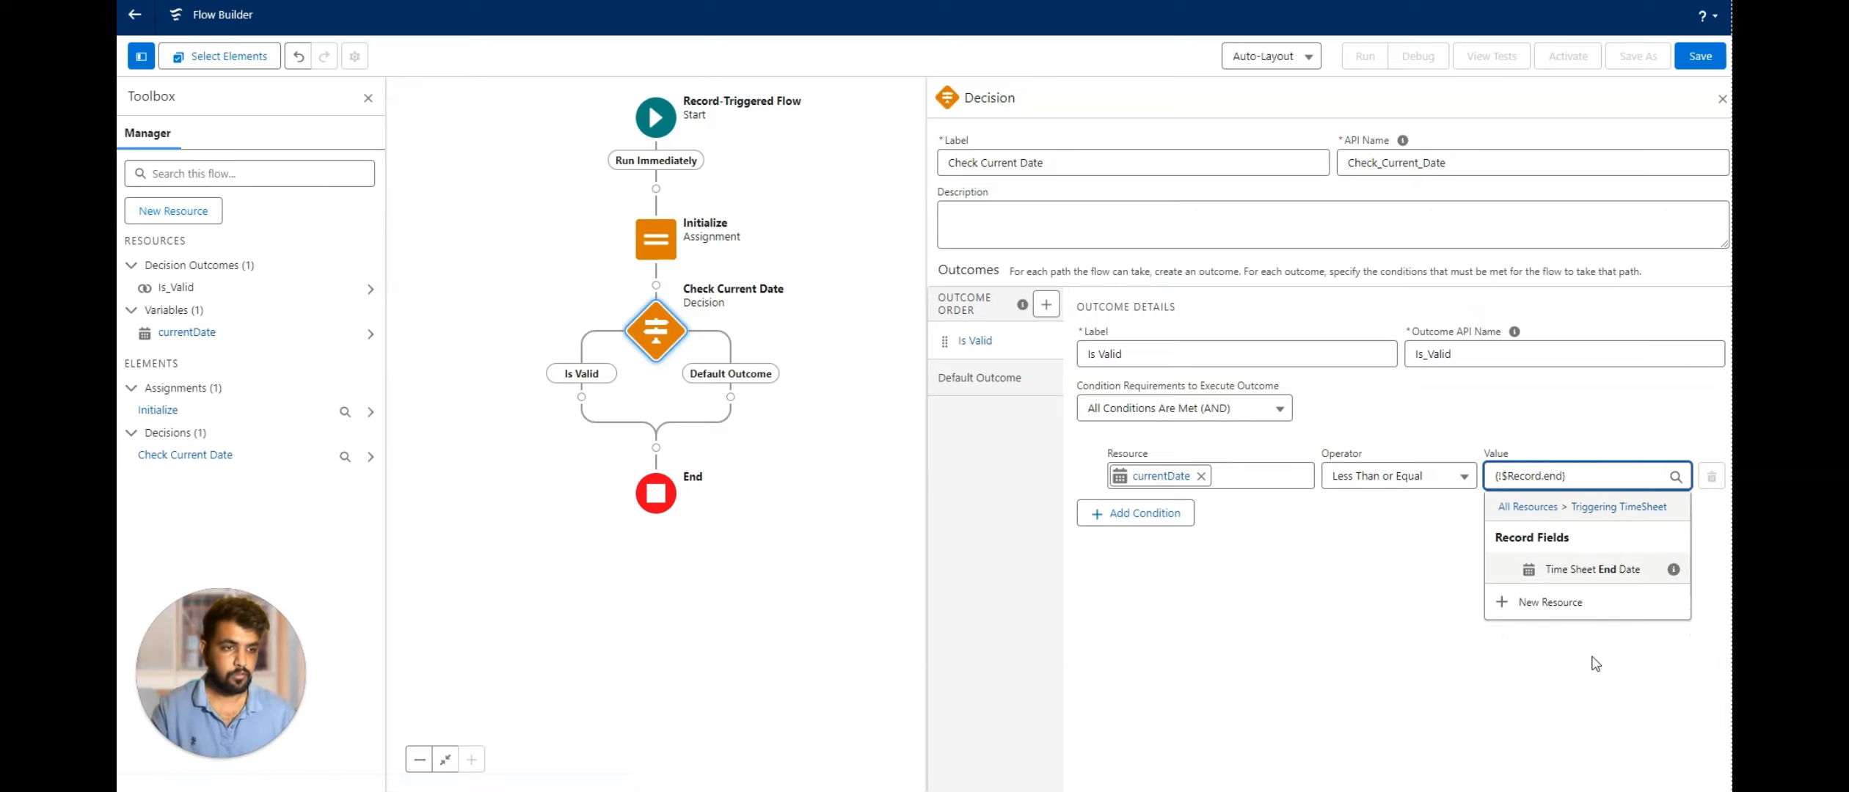
left_click(1586, 568)
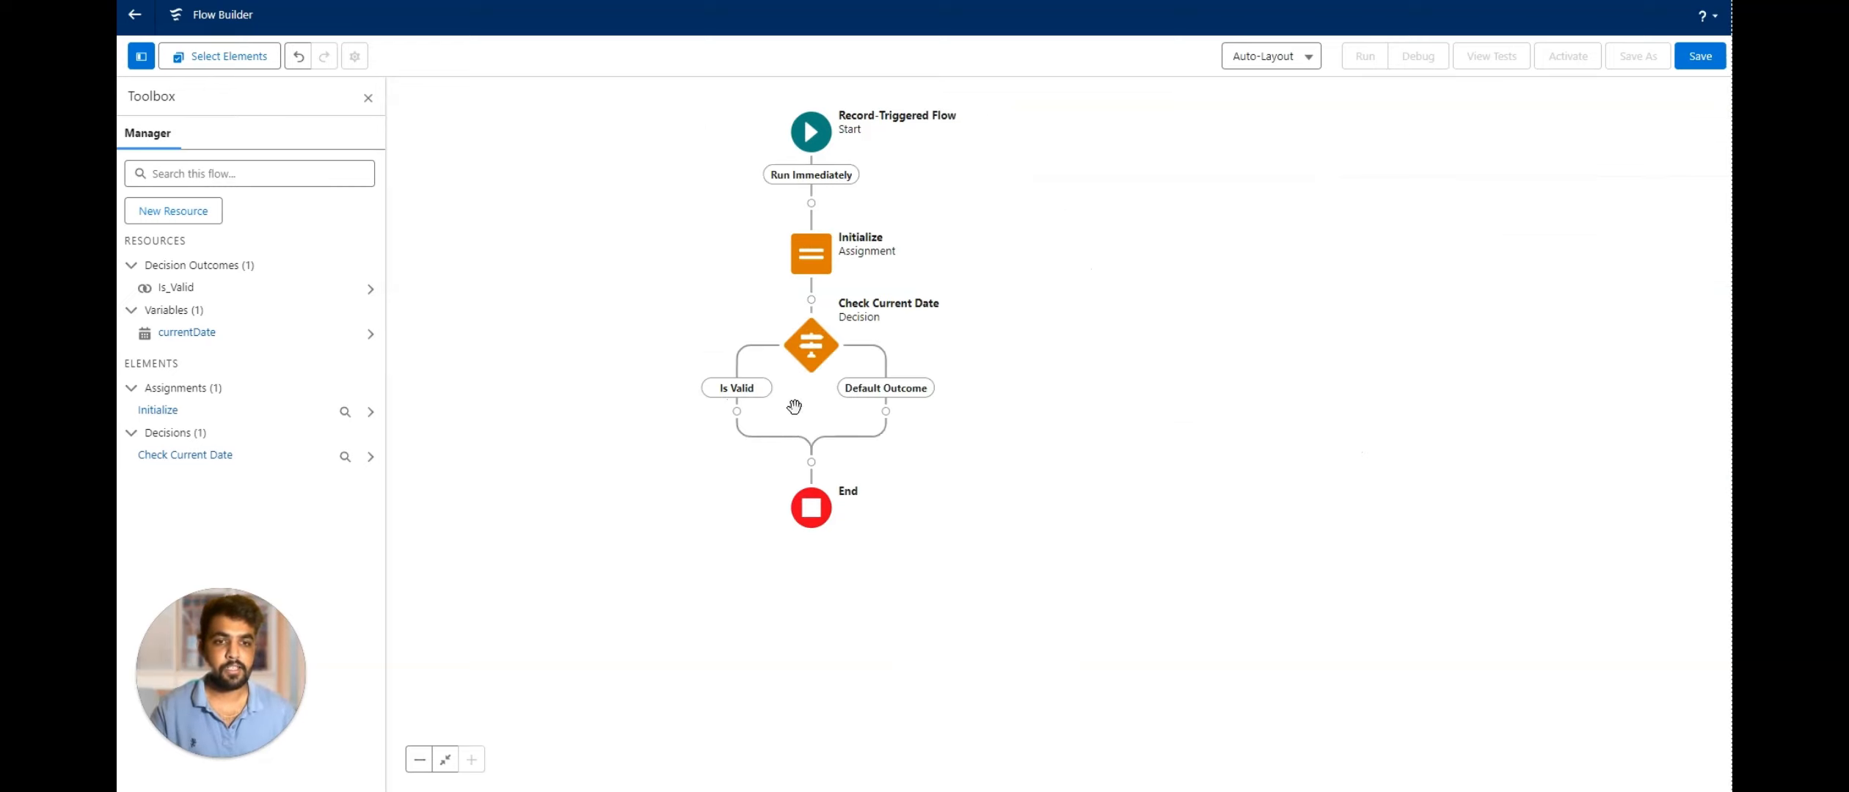
Add an Assignment element on the Is Valid path of the Check Current Date decision.
left_click(737, 410)
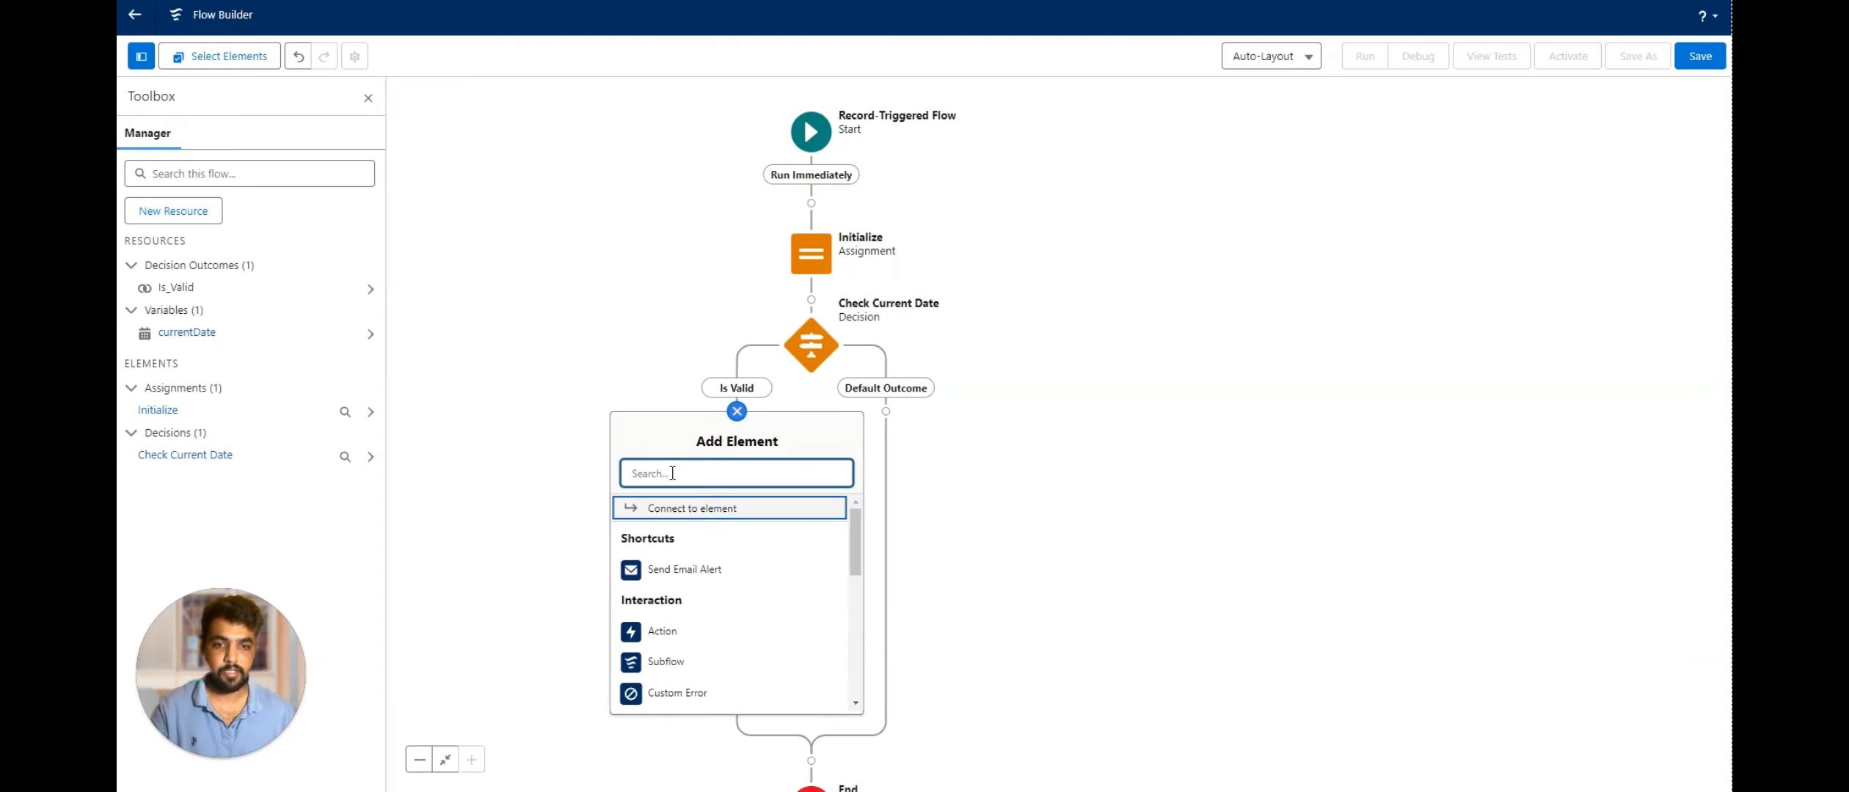
type("assi")
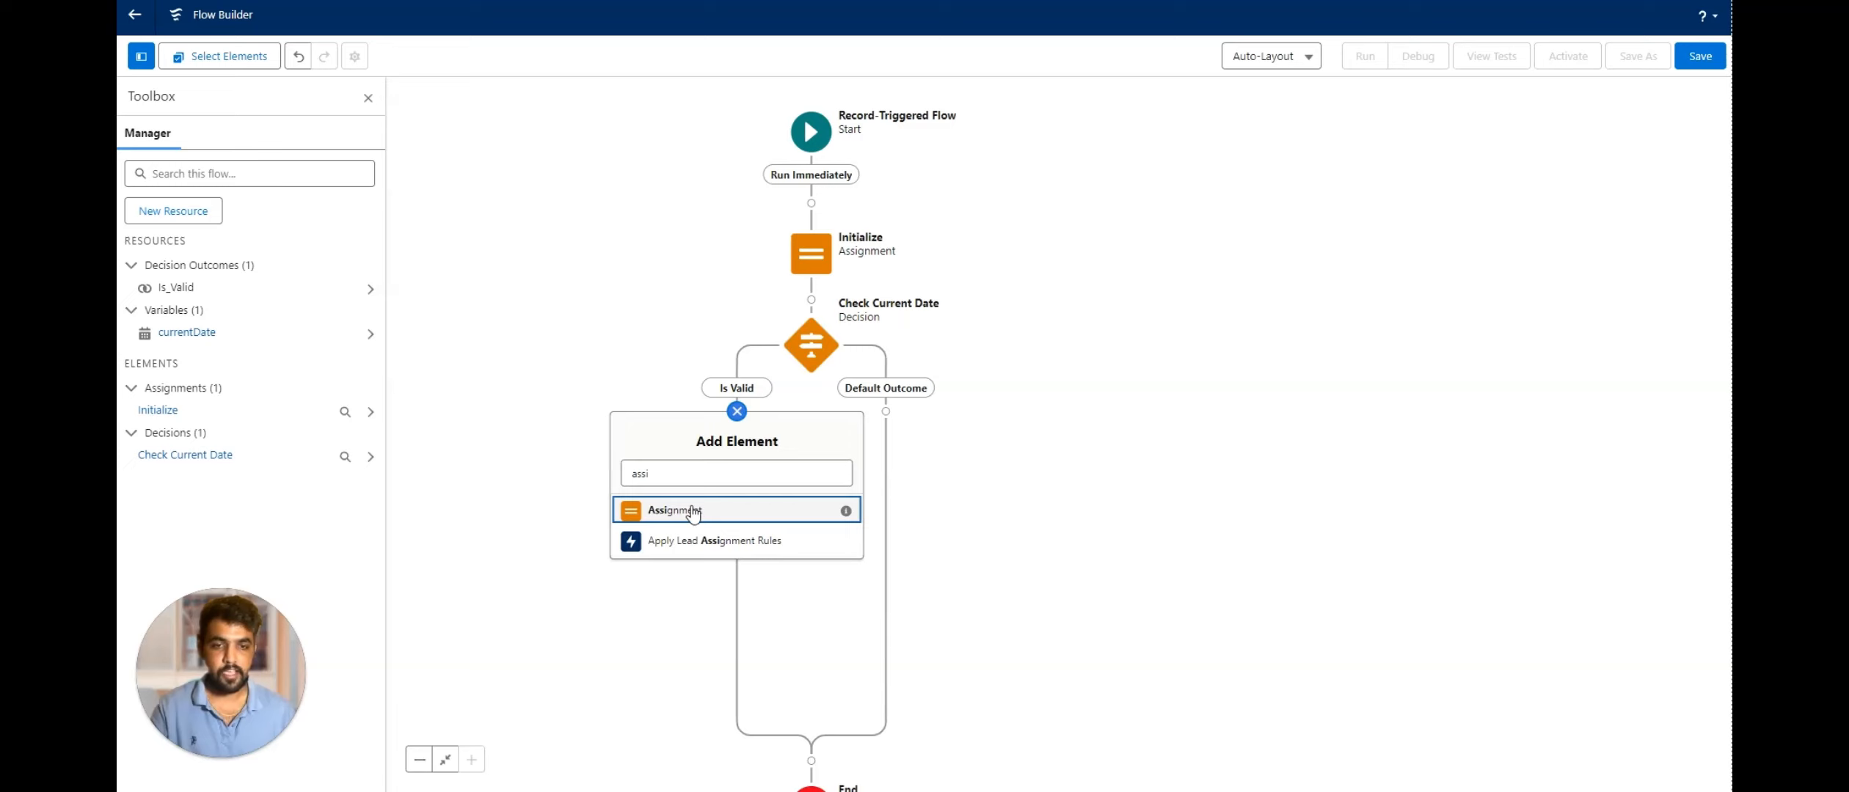
left_click(693, 511)
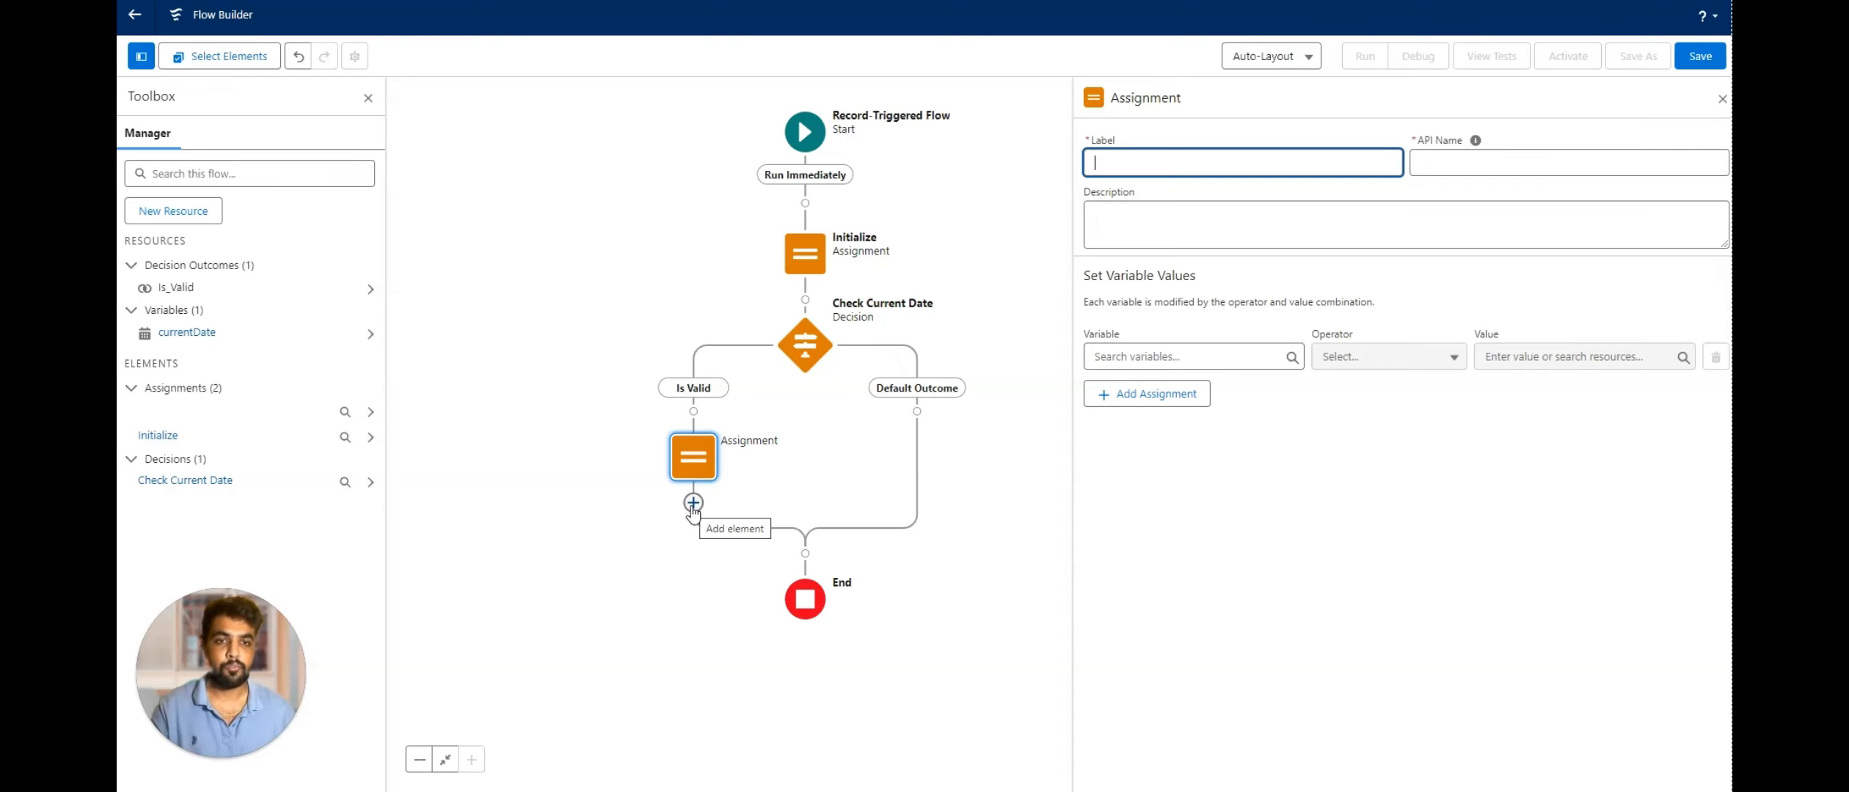
Create a variable resource named timeEntries with data type Record and object Time Sheet Entry, allowing multiple values.
left_click(184, 214)
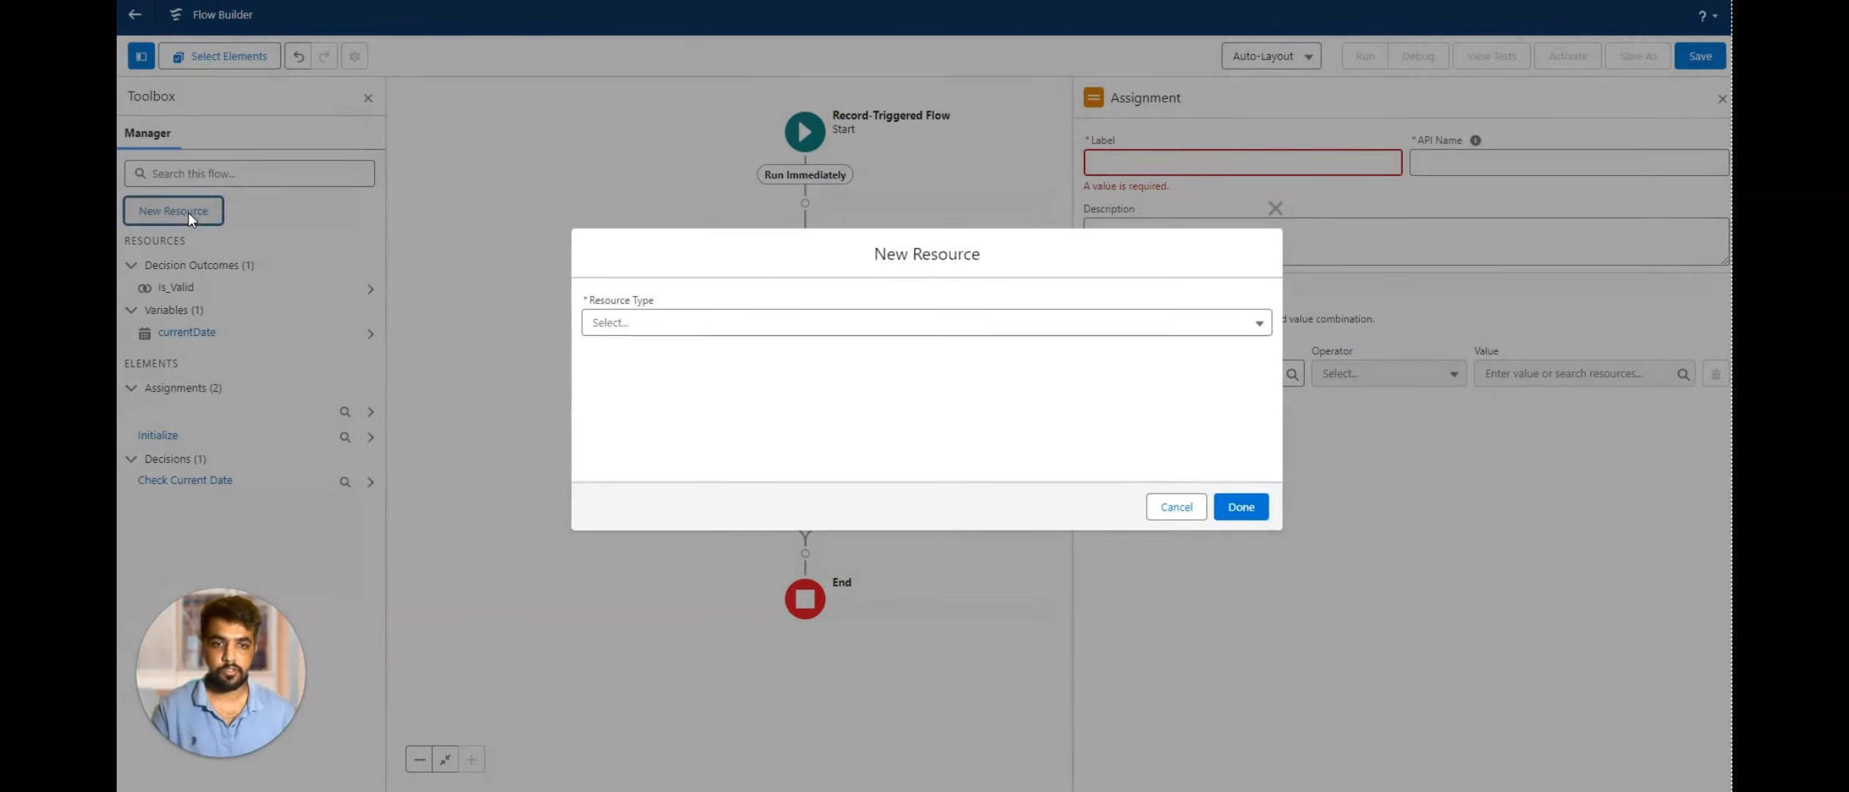
left_click(655, 329)
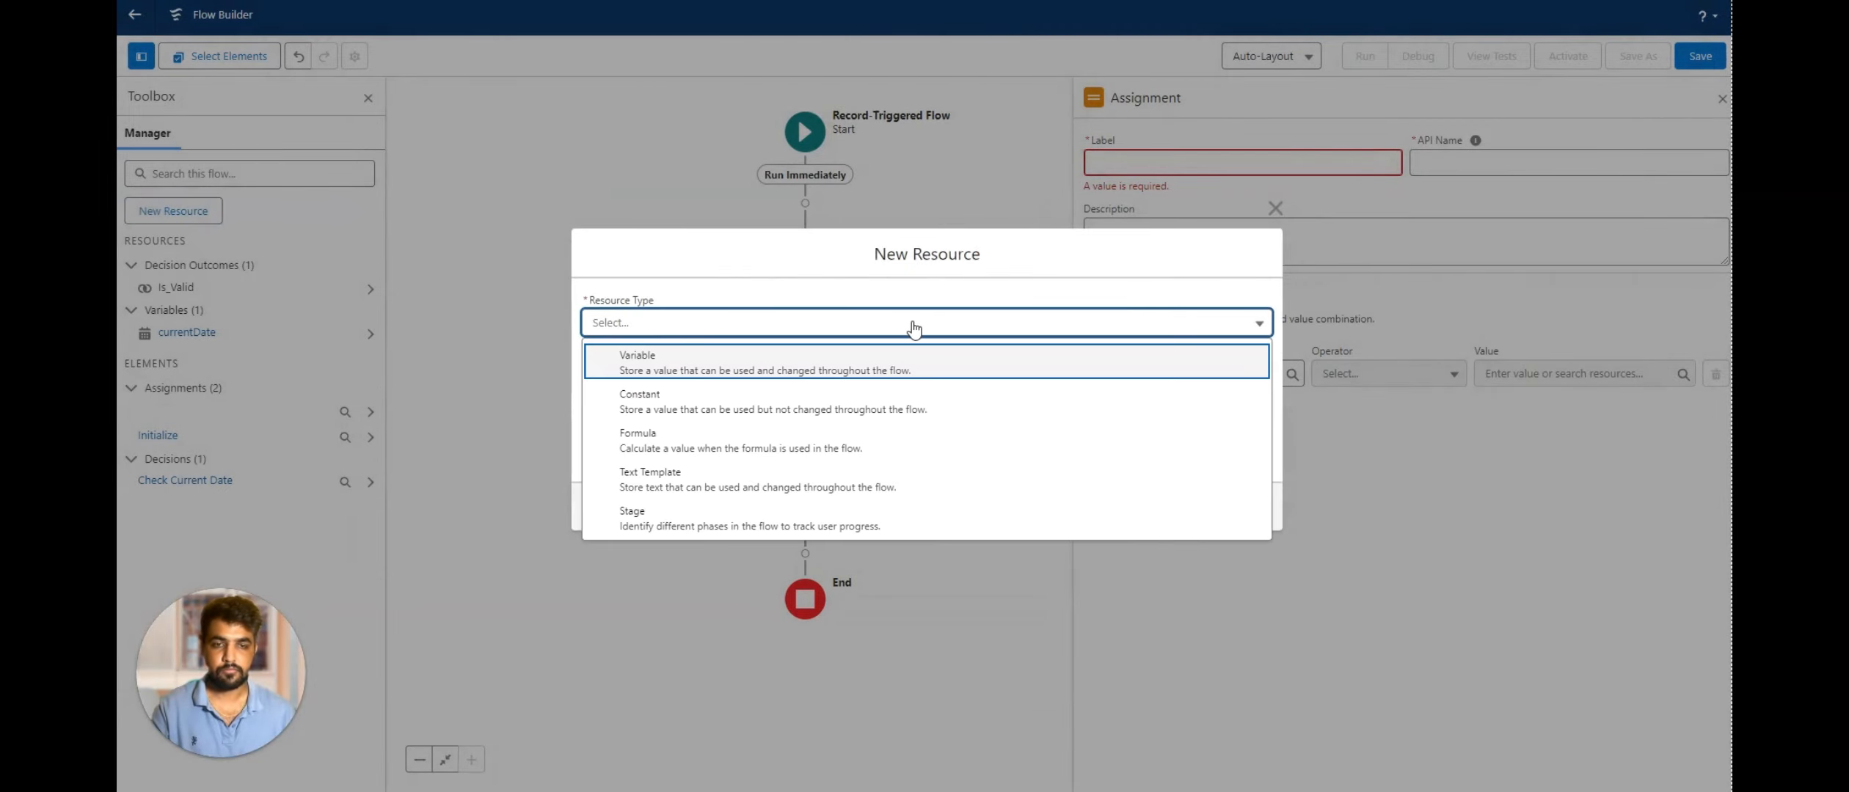
left_click(652, 364)
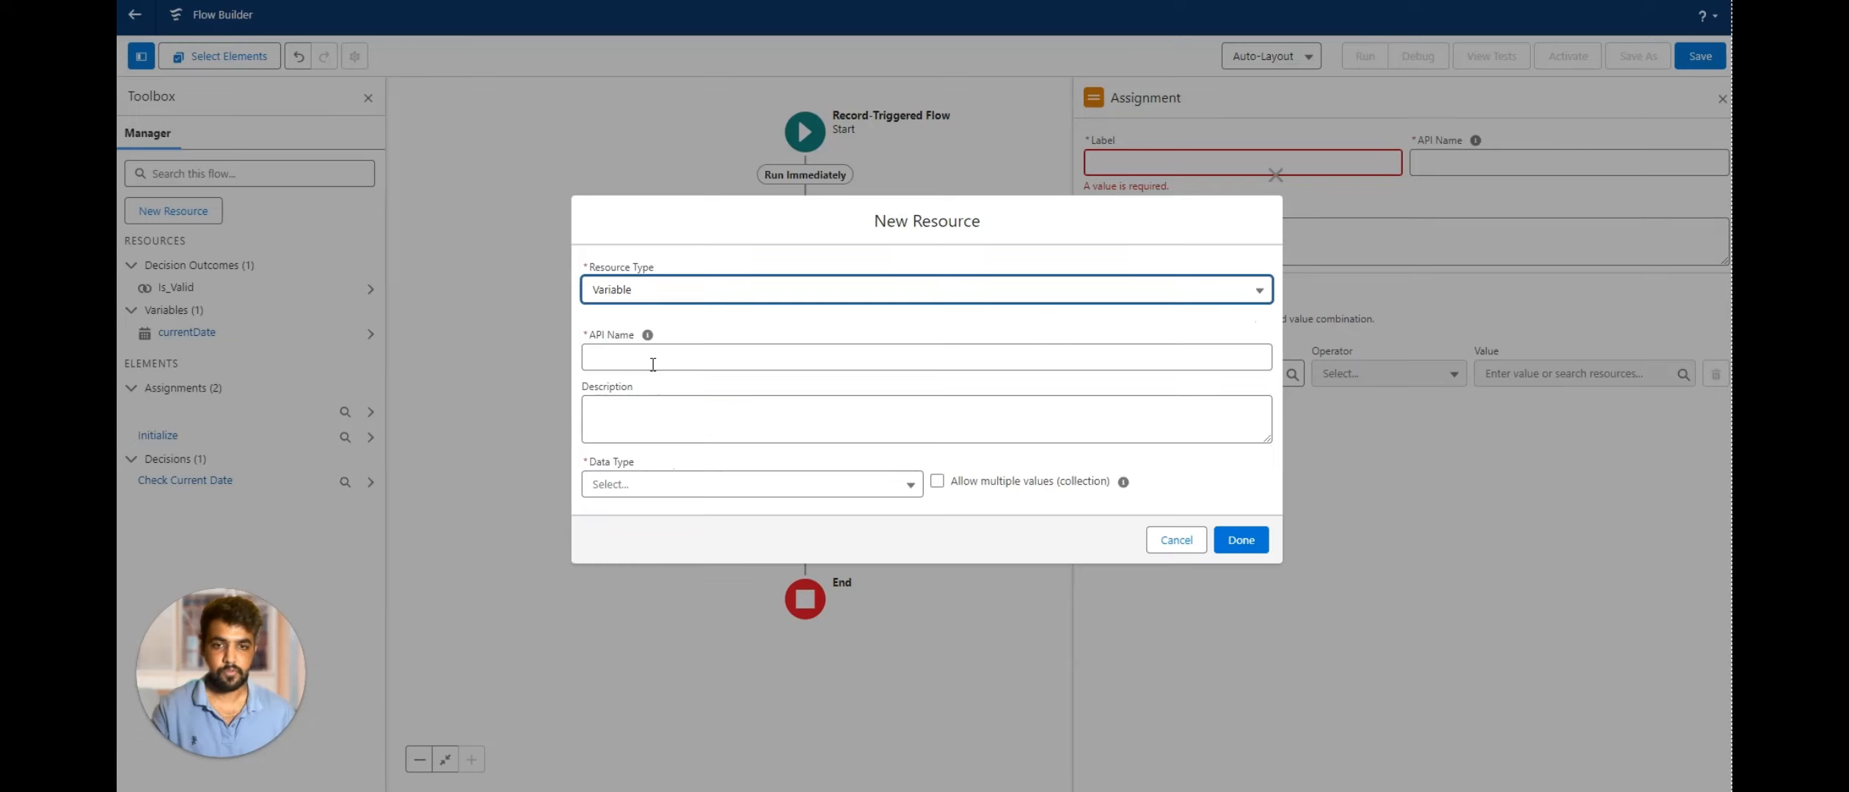
left_click(653, 364)
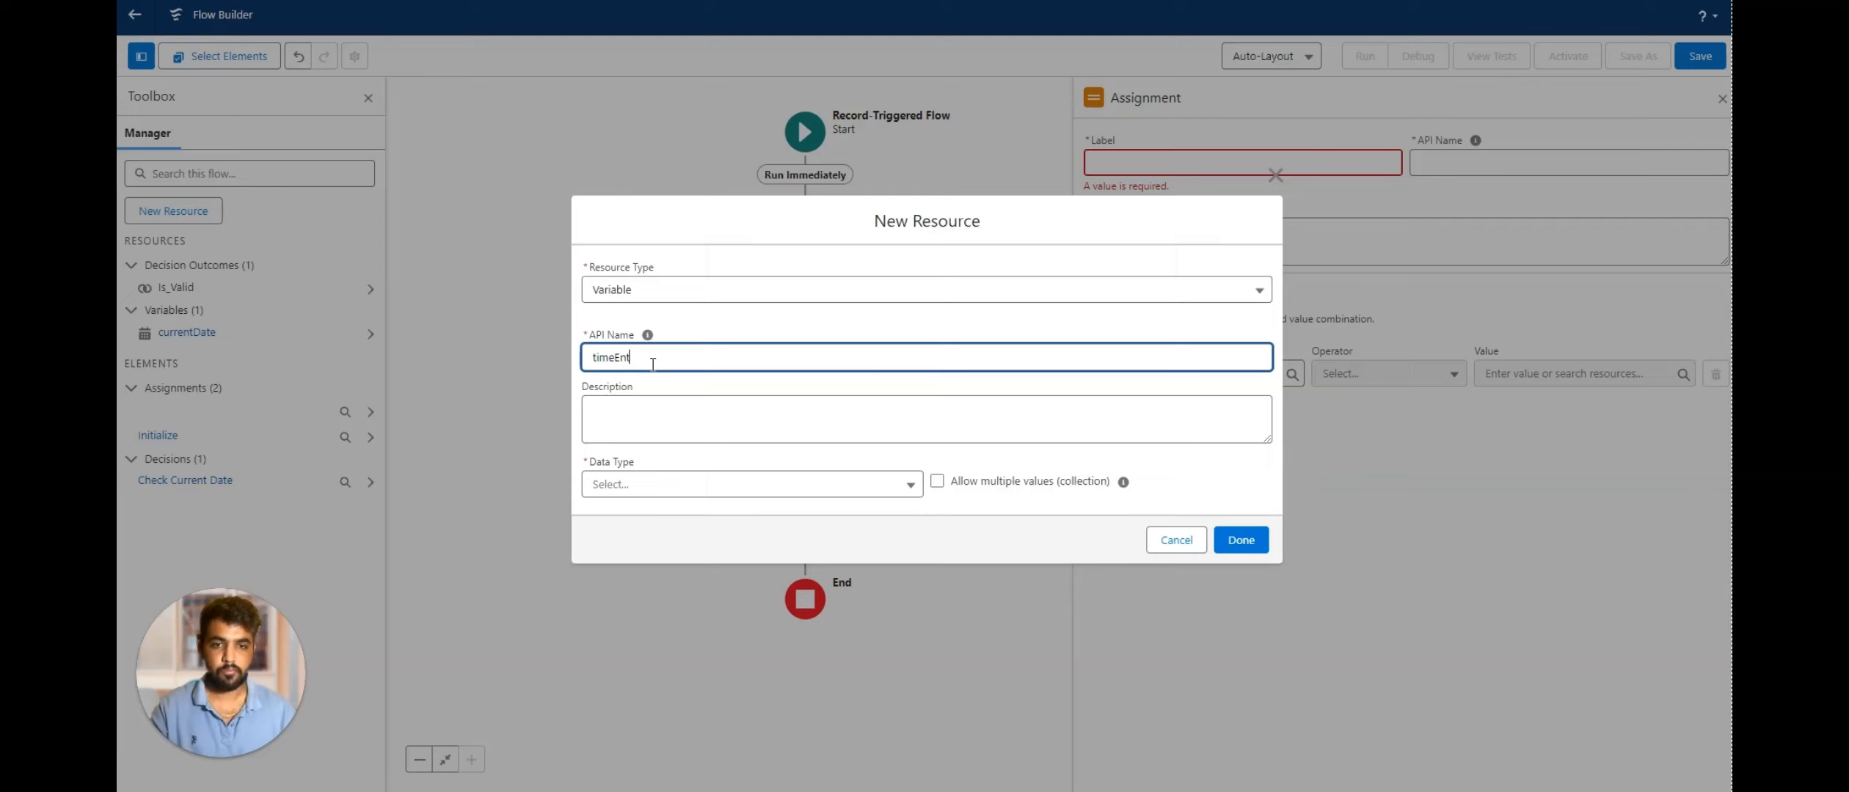
left_click(637, 484)
left_click(631, 210)
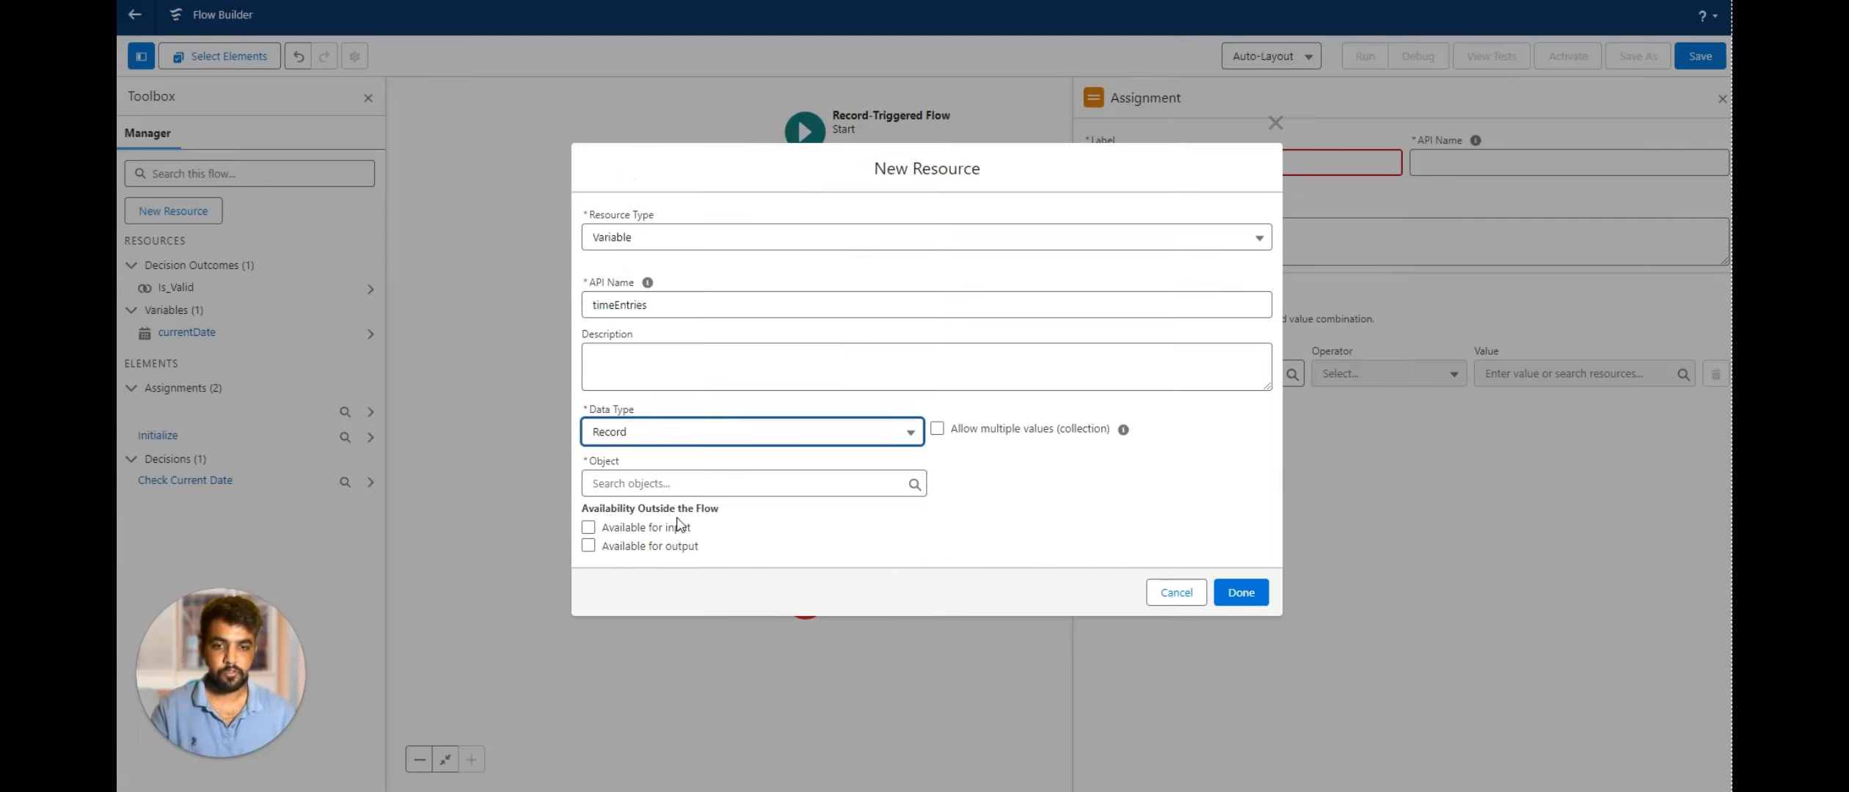
left_click(650, 485)
type("time")
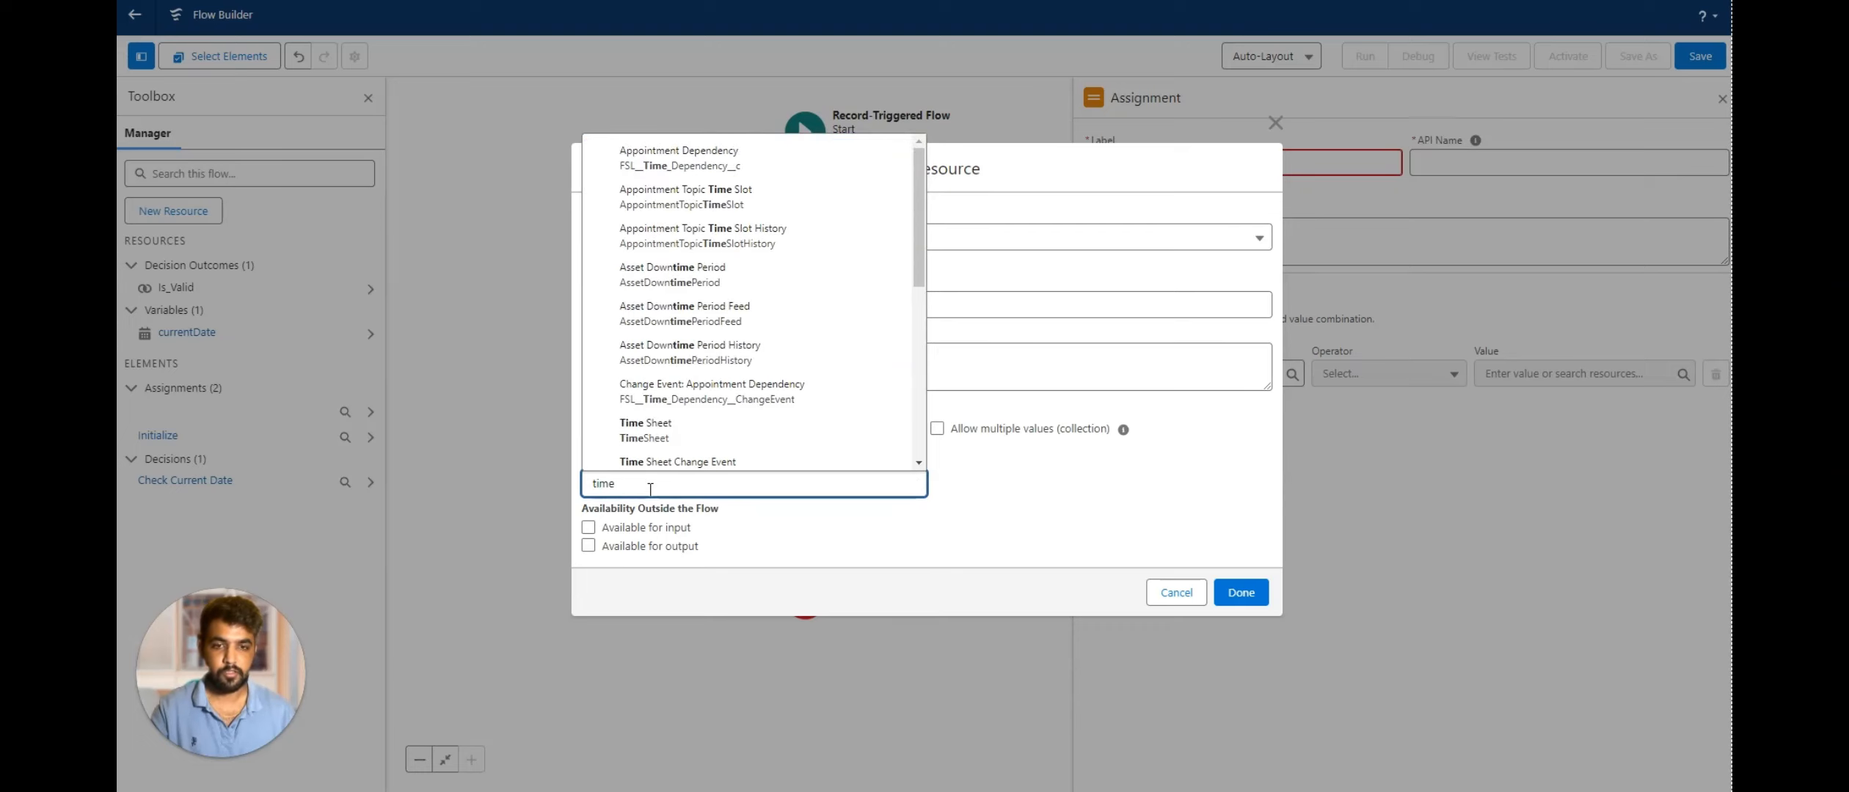
type("sh")
left_click(709, 239)
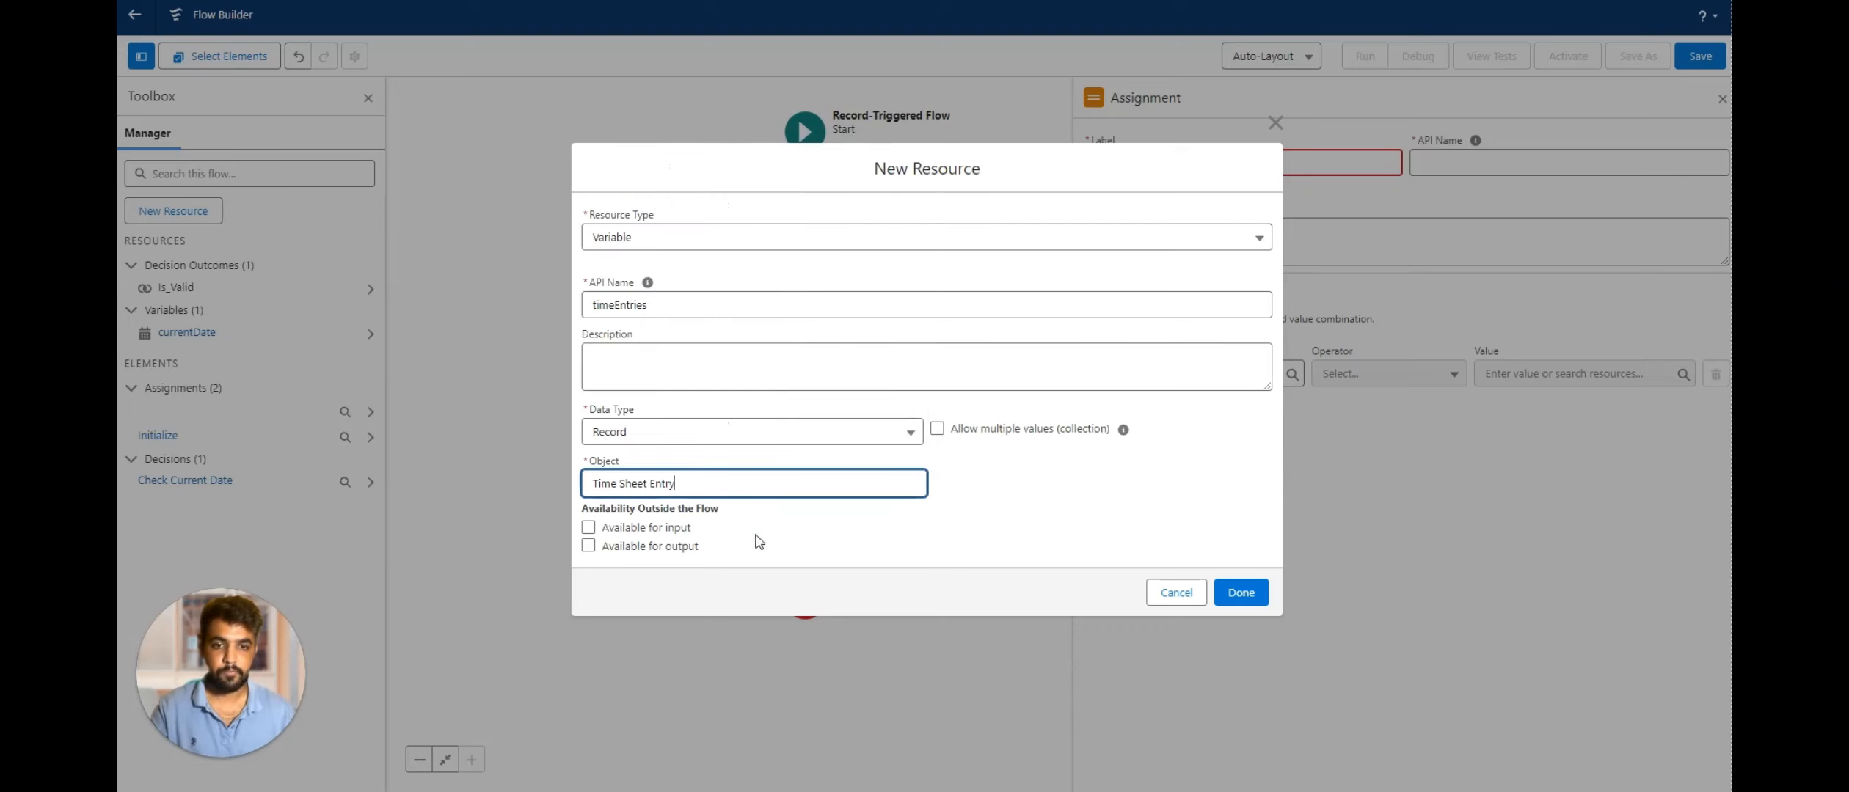
left_click(941, 427)
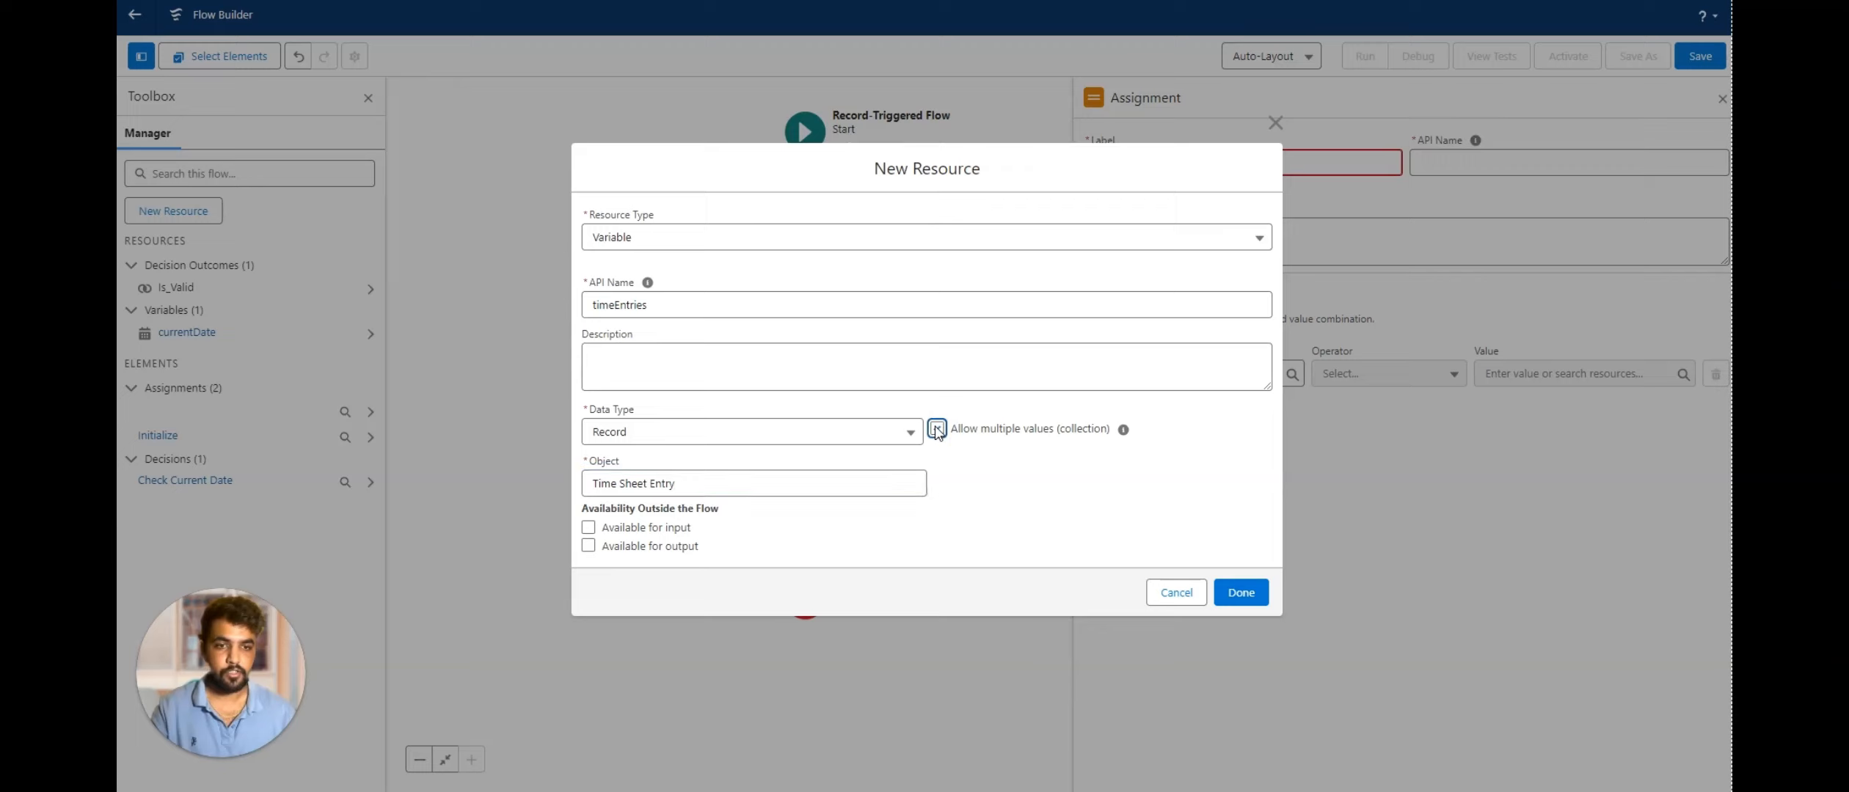
left_click(1240, 595)
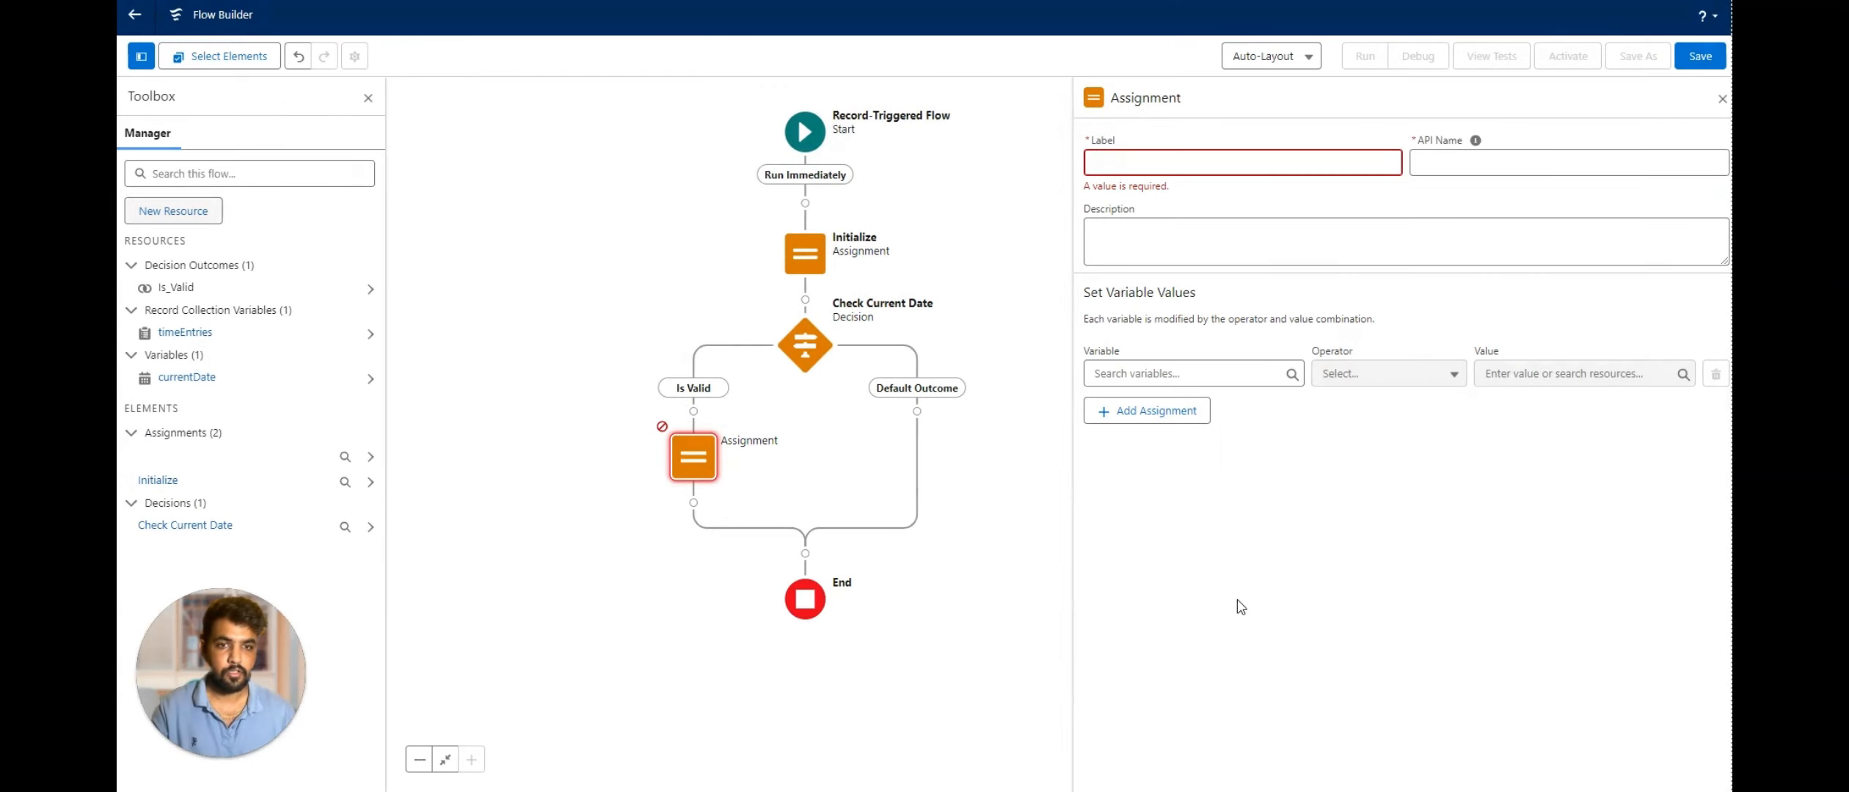
Label the new Assignment element on the Is Valid path CreateTimeEntry.
left_click(1151, 158)
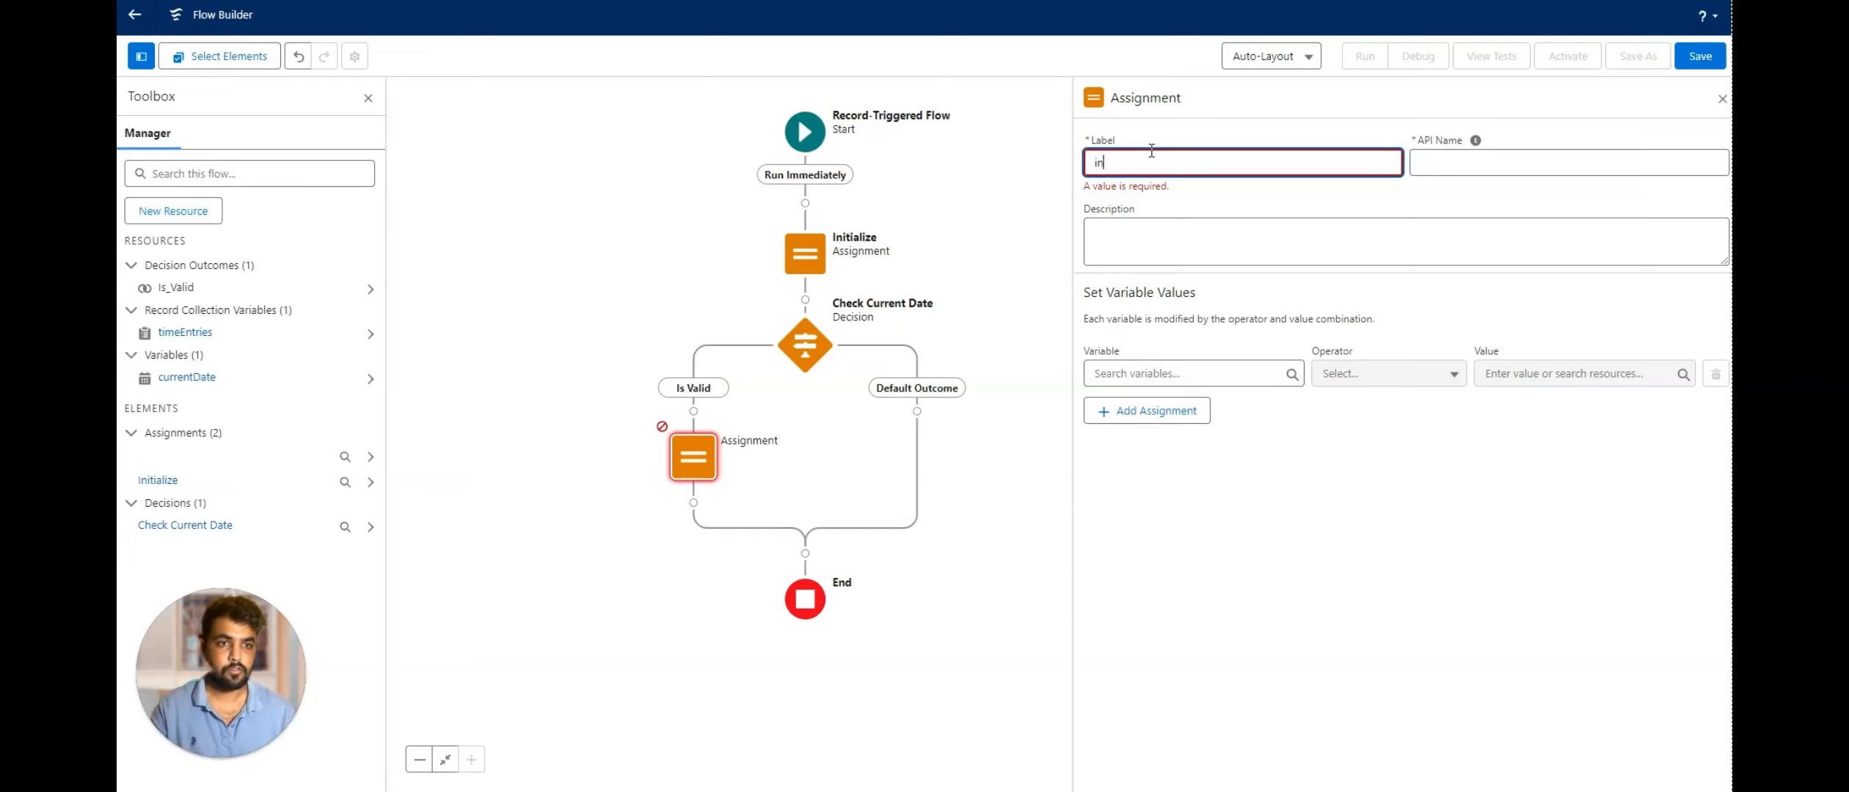
type("CreateT")
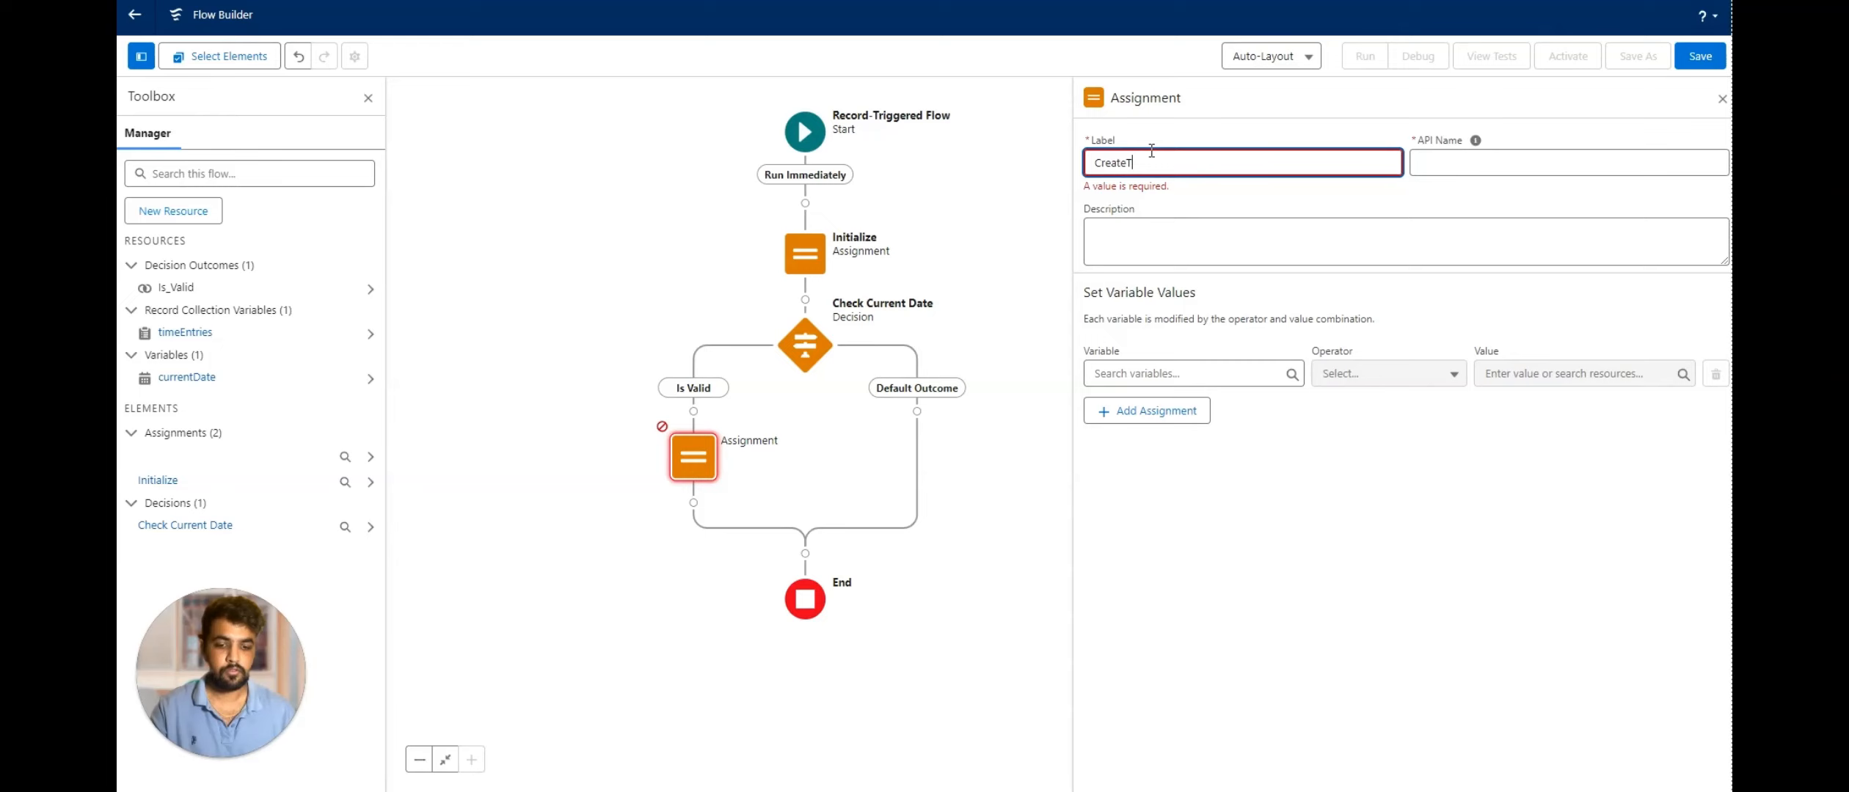
type("ime")
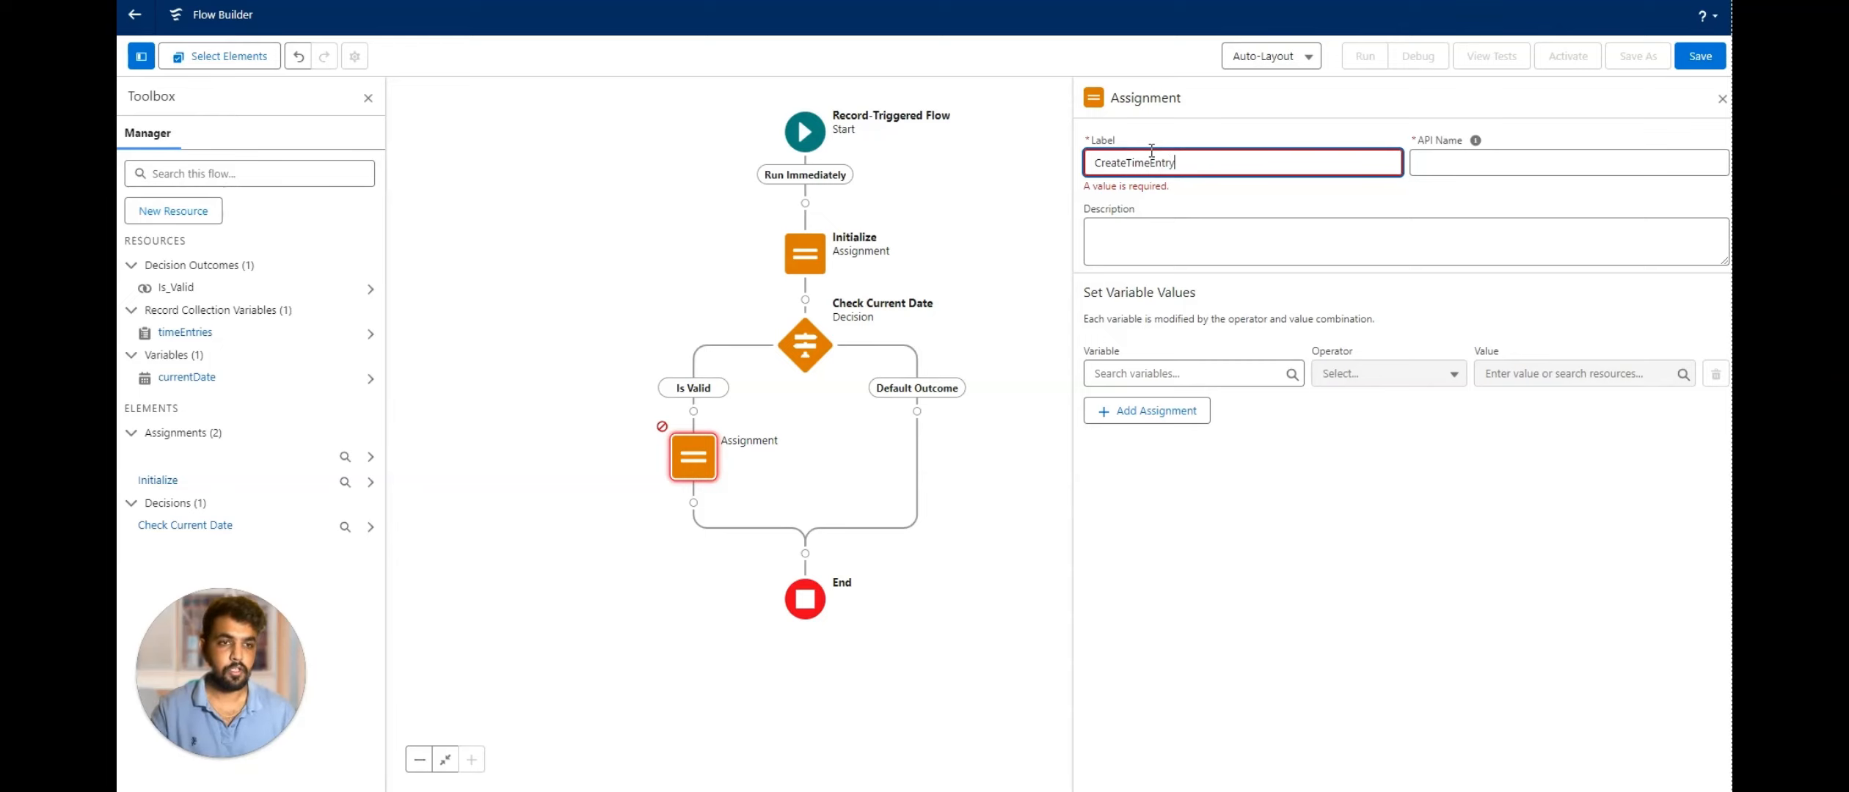
type("Entry")
key("Tab")
Create a single-value variable resource named timeEntry with data type Record and object Time Sheet Entry.
left_click(1155, 346)
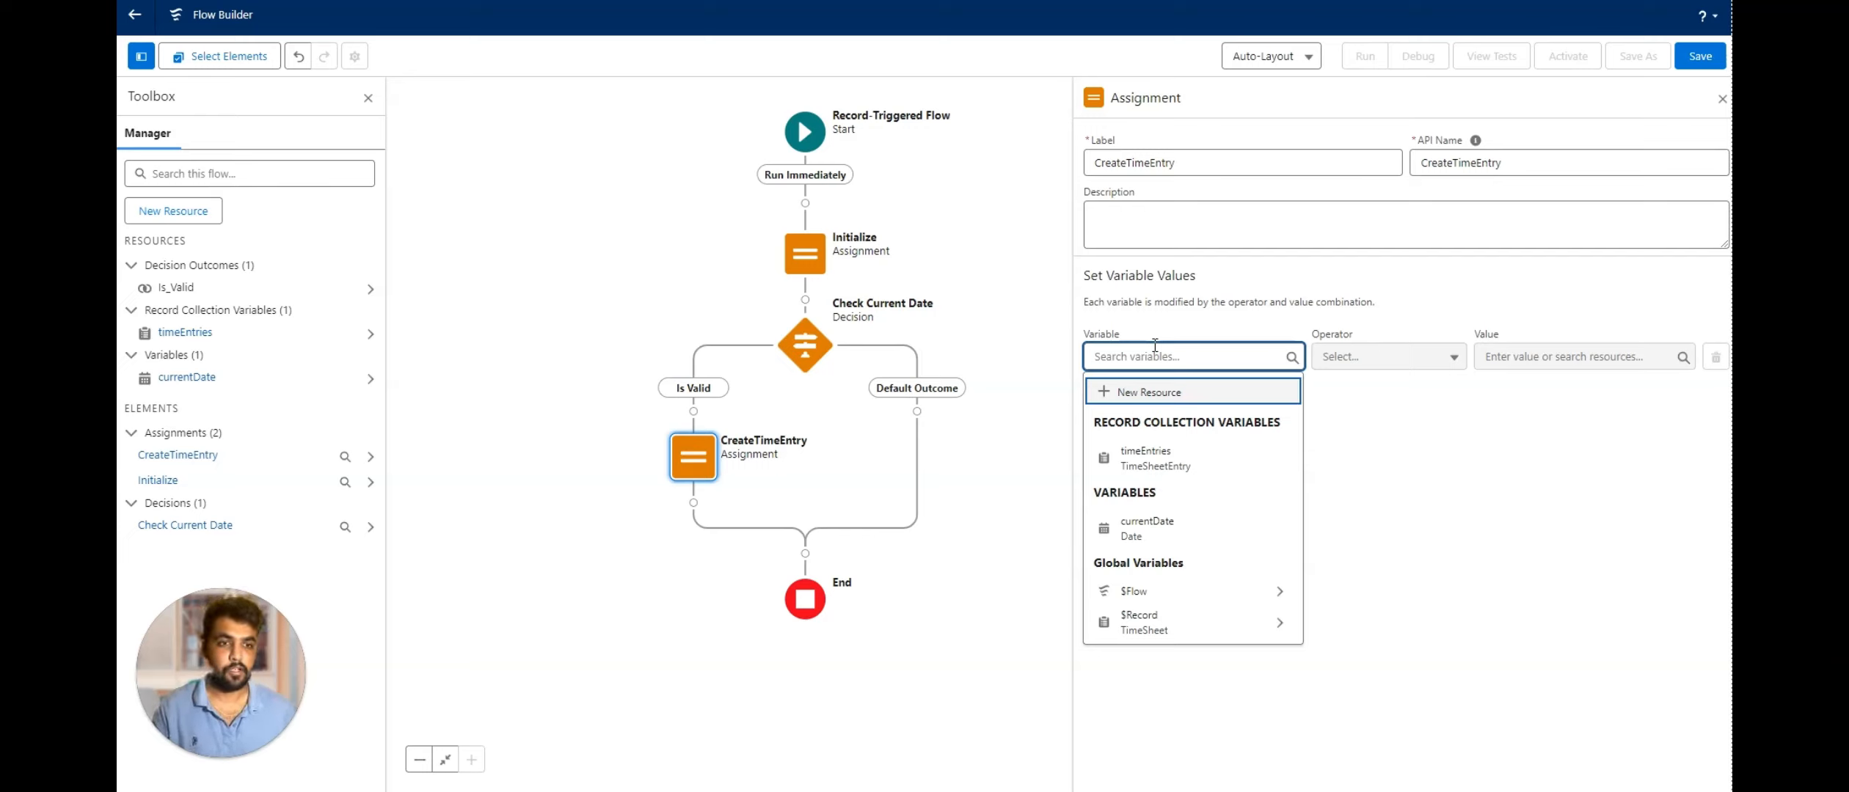
left_click(1144, 391)
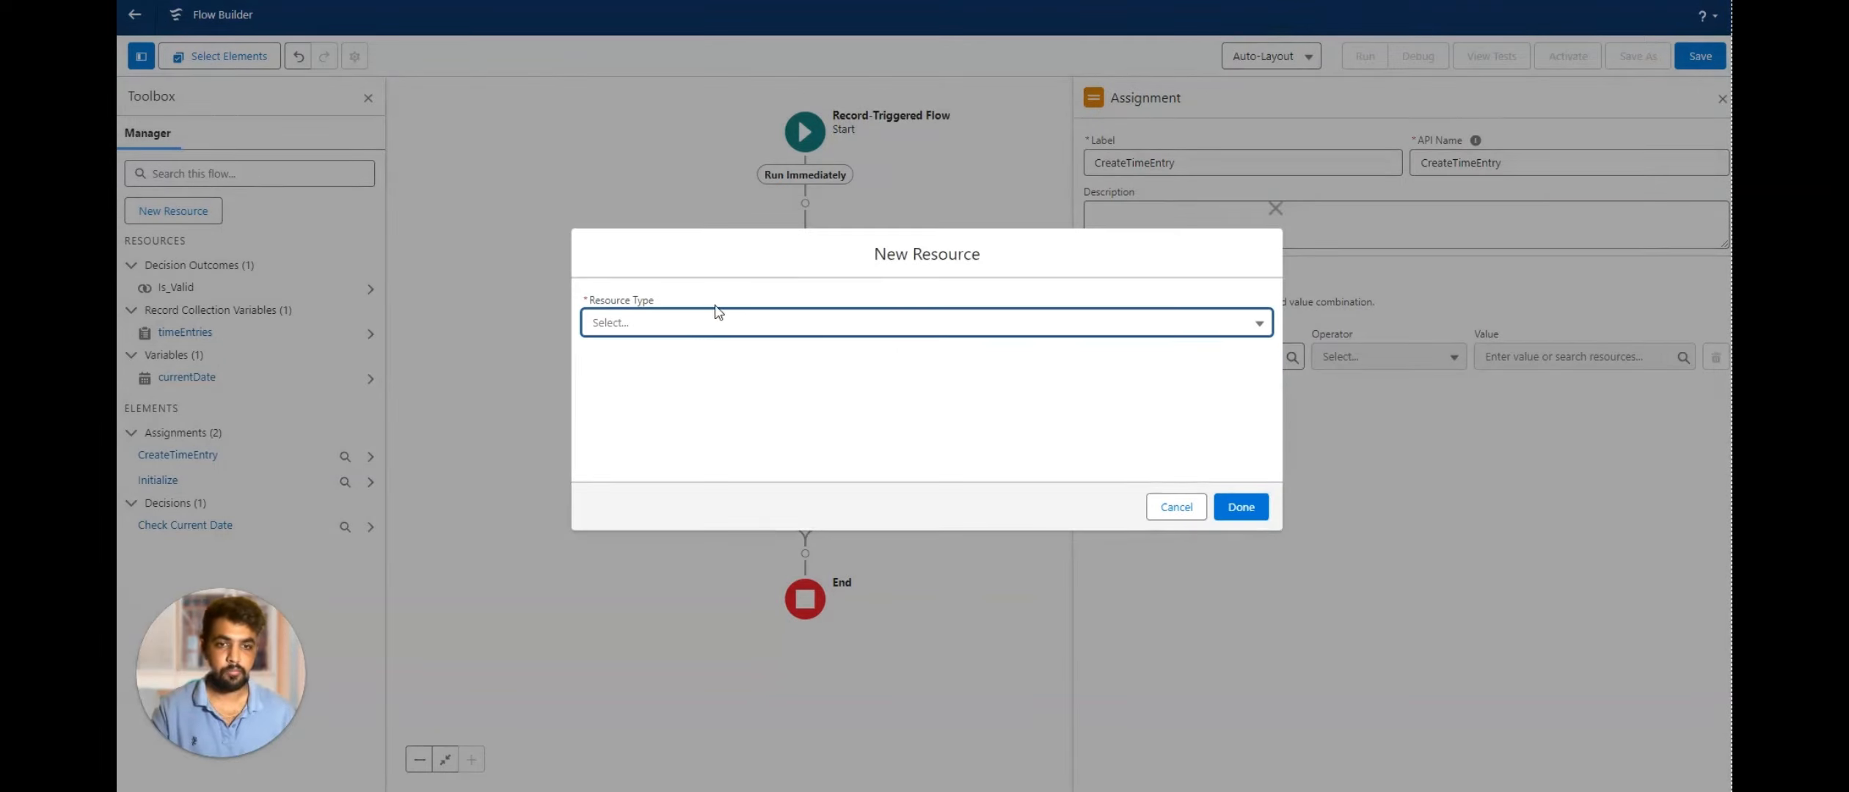
left_click(708, 322)
left_click(668, 361)
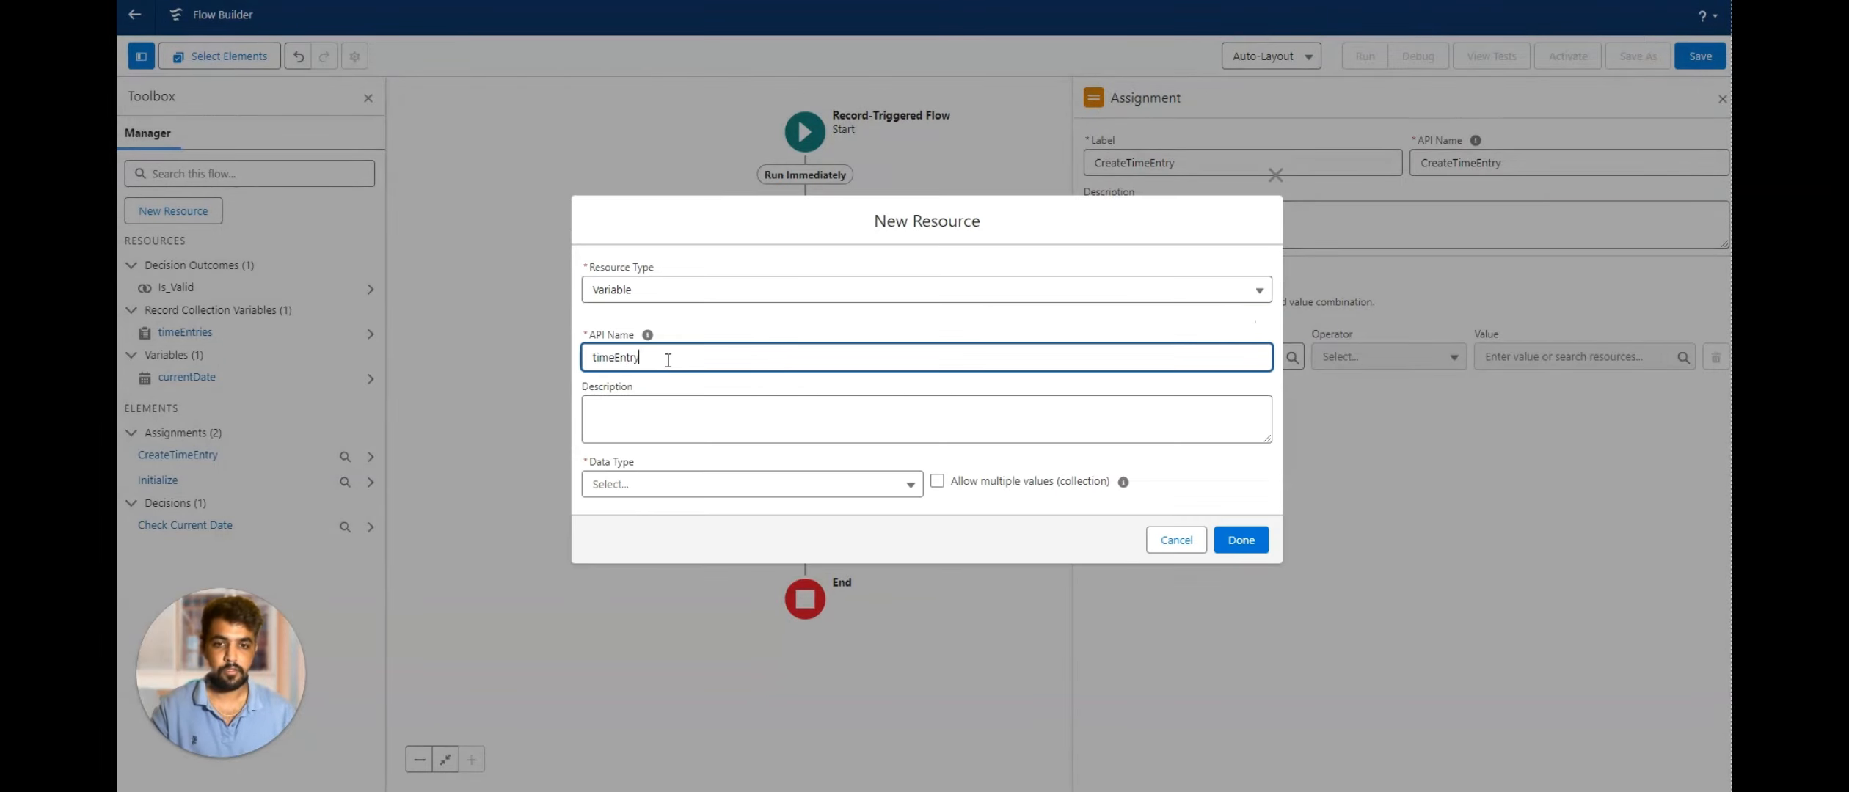
type("timeEntry")
left_click(640, 483)
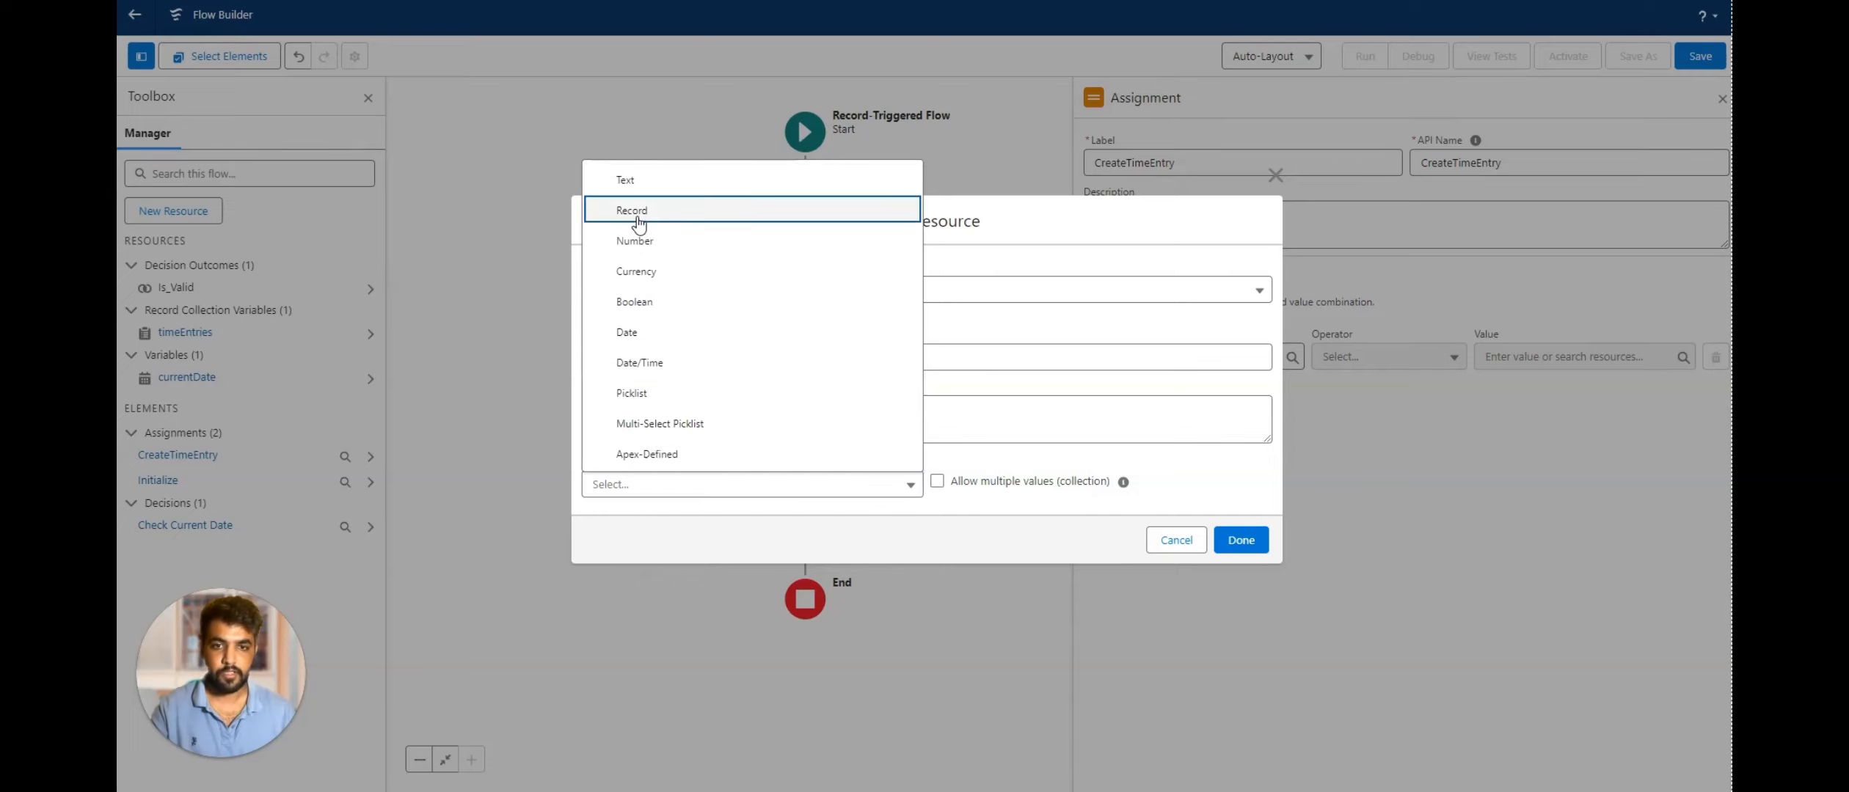
left_click(639, 215)
left_click(674, 481)
type("timeshe")
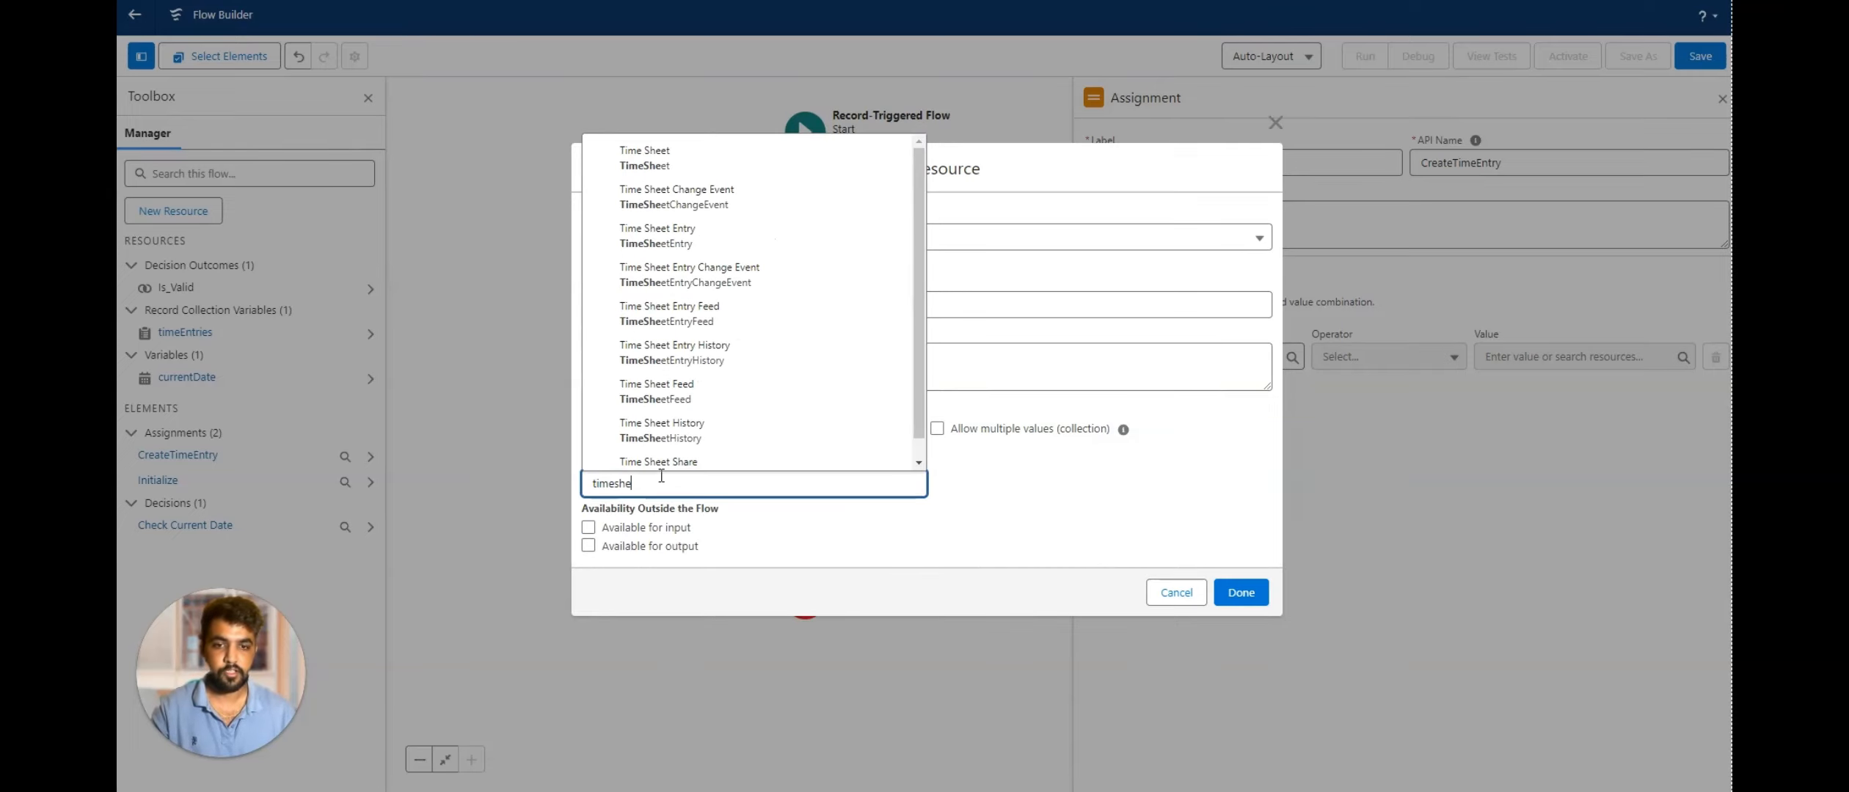
left_click(656, 236)
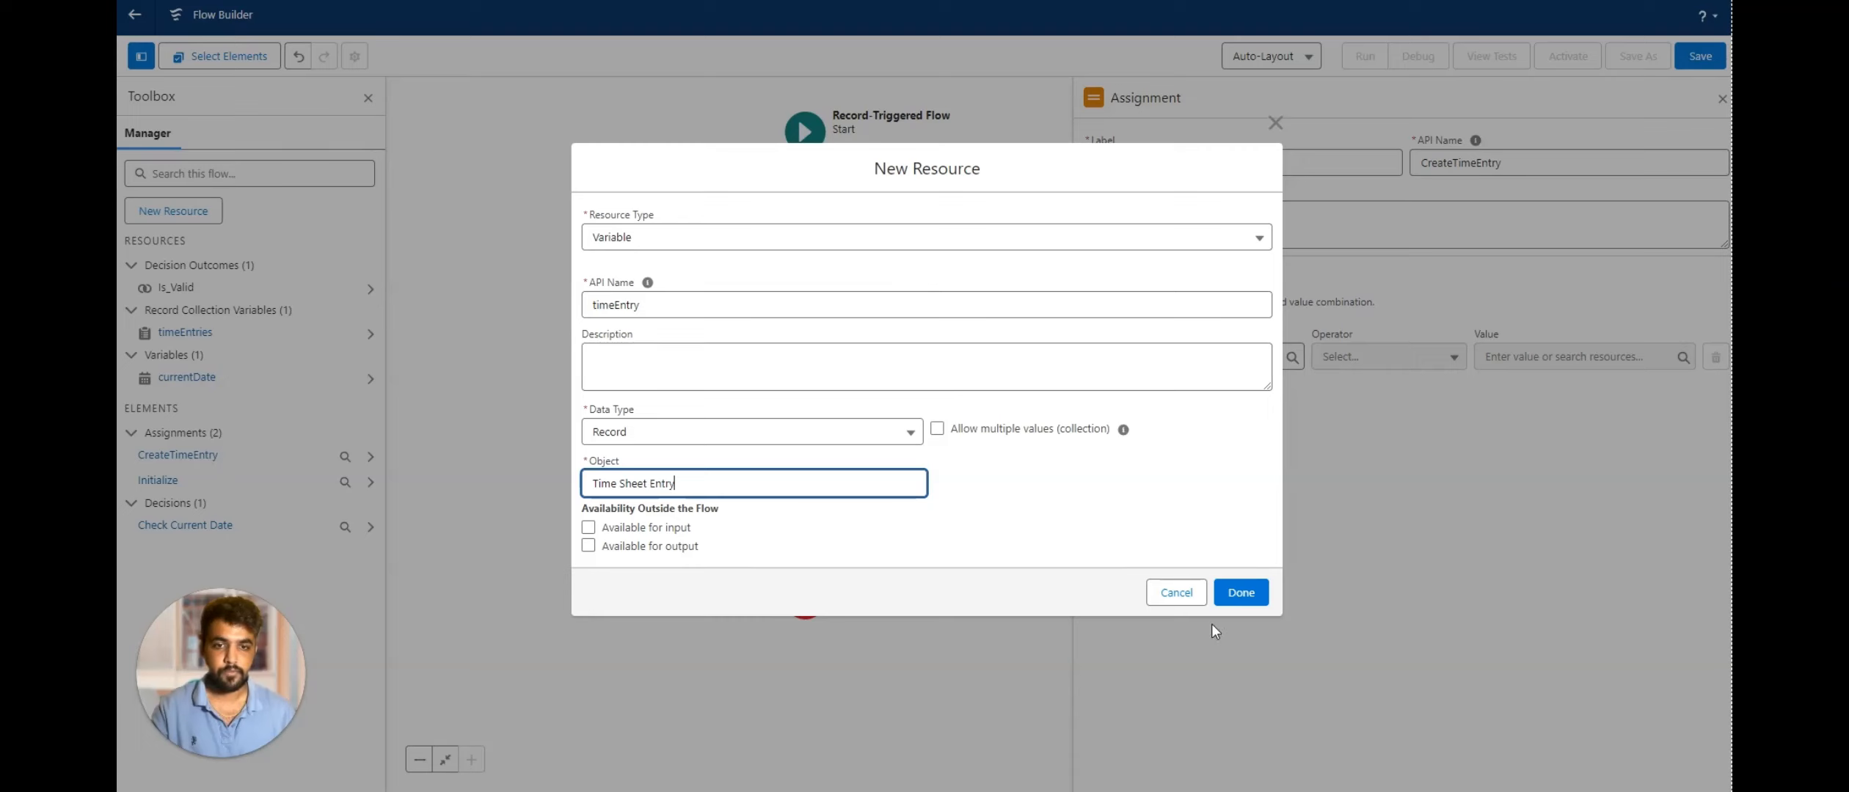
left_click(1240, 603)
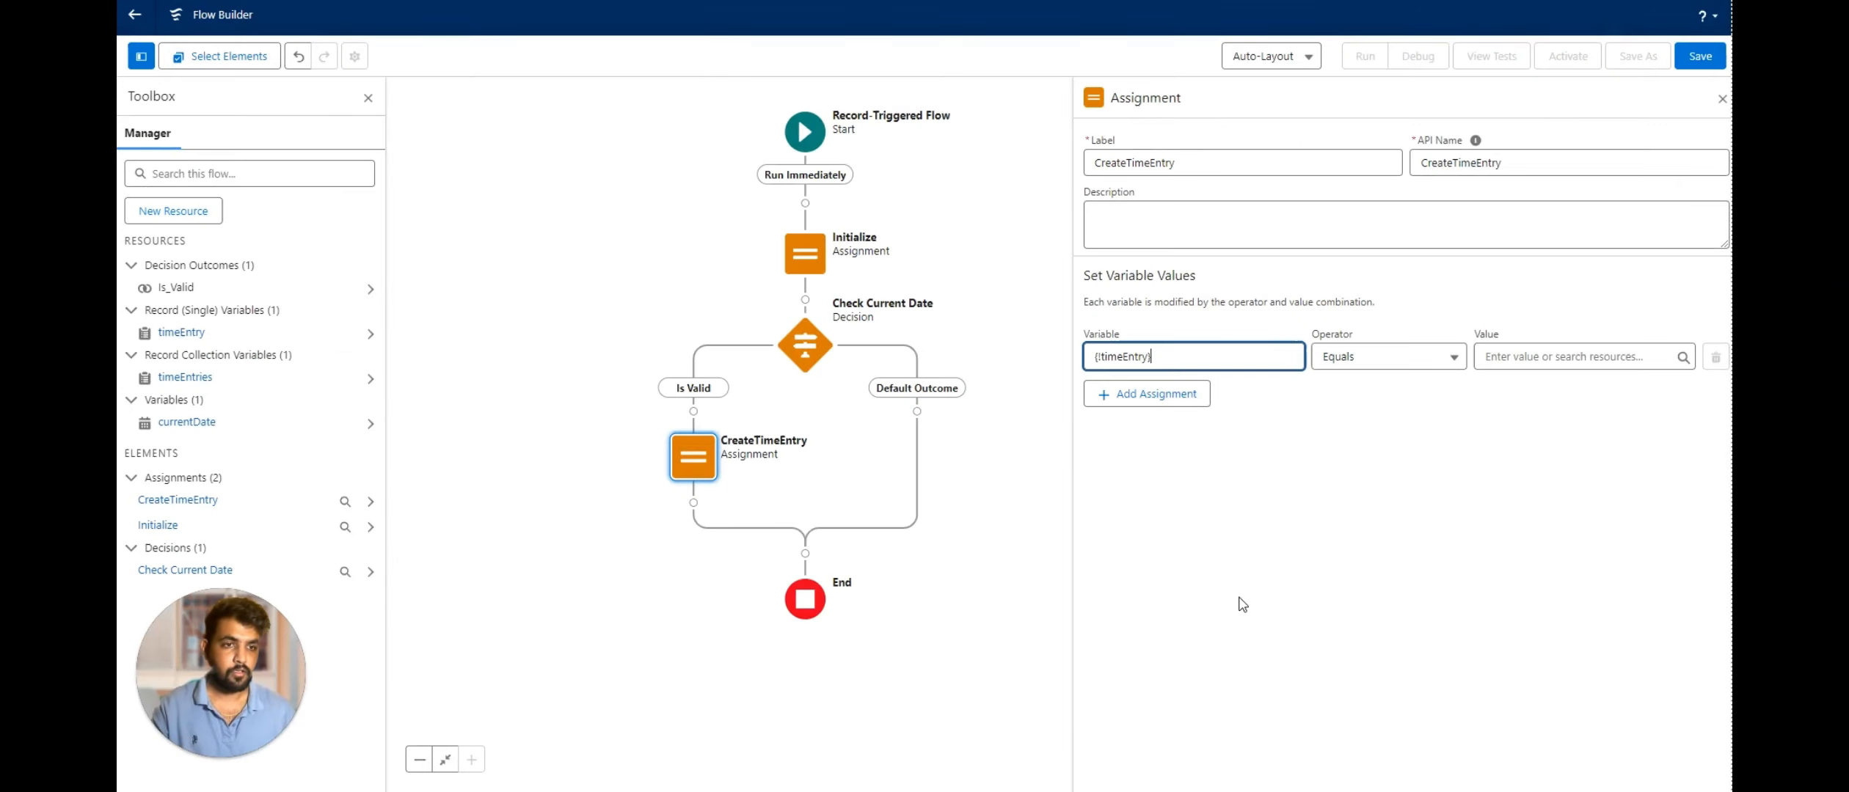
Assign the currentDate variable to timeEntry's Start Time with the Equals operator in CreateTimeEntry.
left_click(1219, 360)
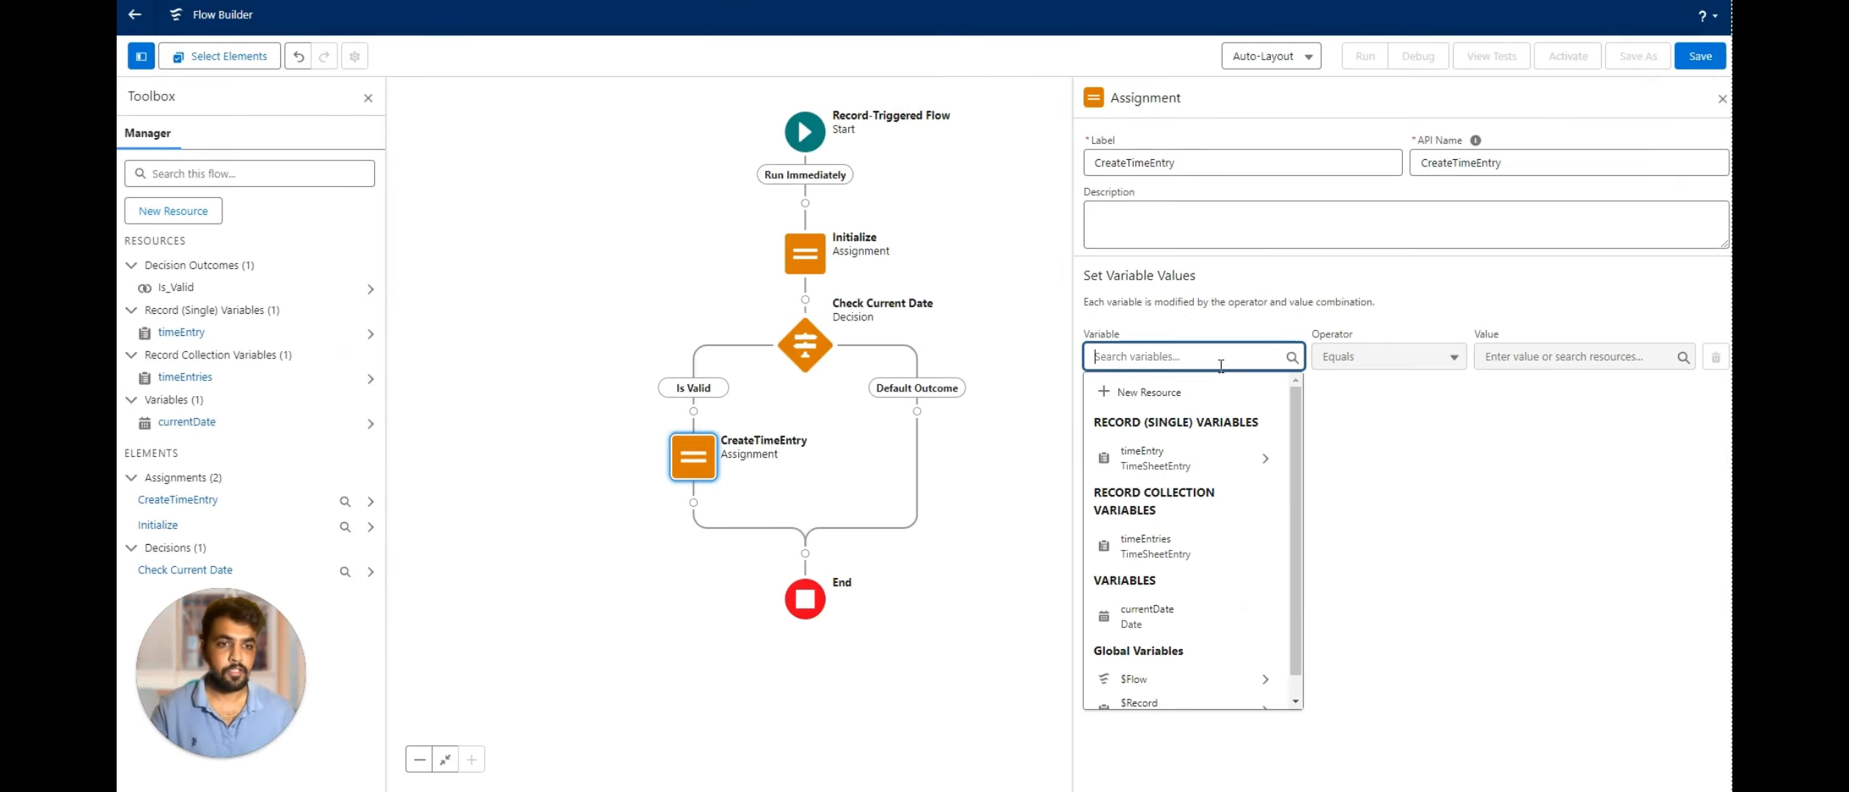
left_click(1162, 462)
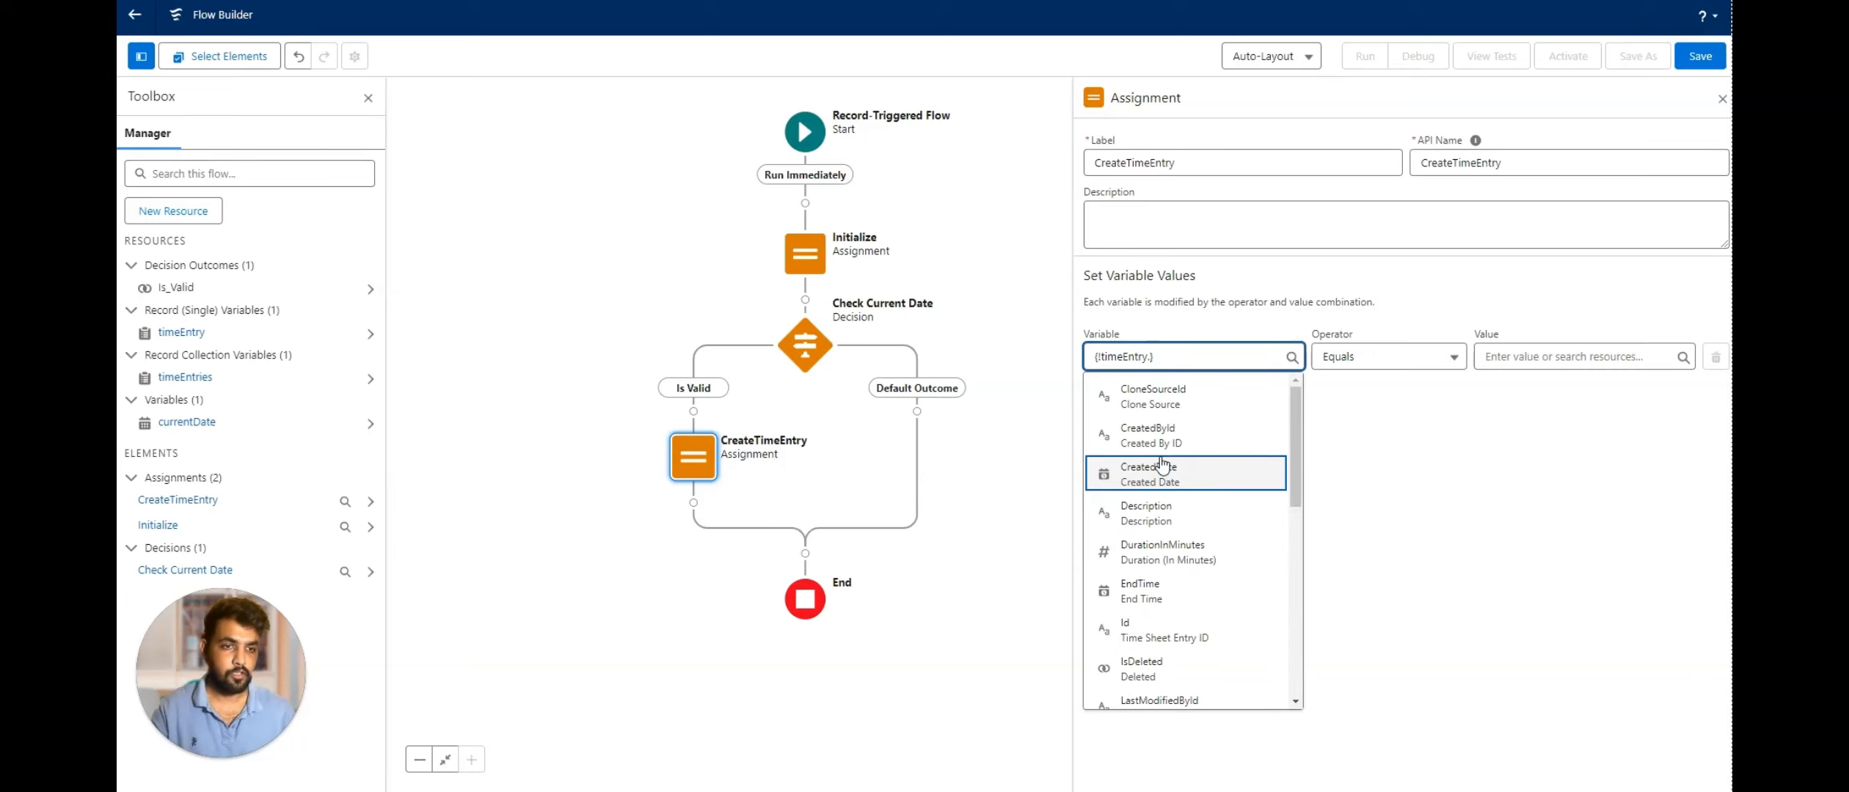
scroll(1186, 595, "down", 5)
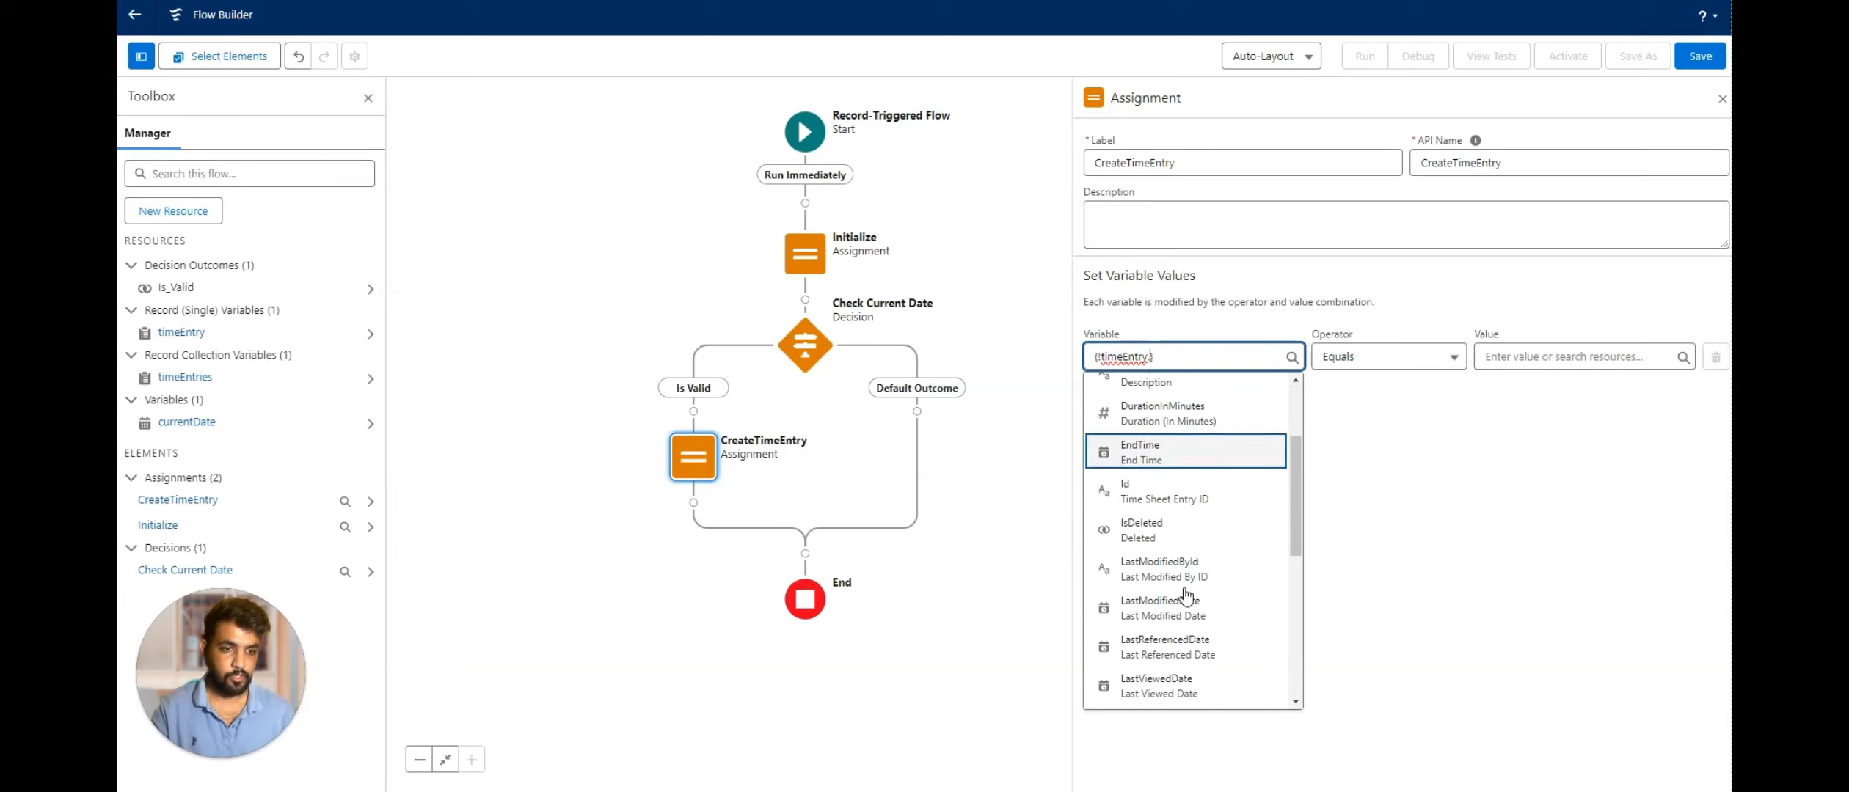
left_click(1184, 593)
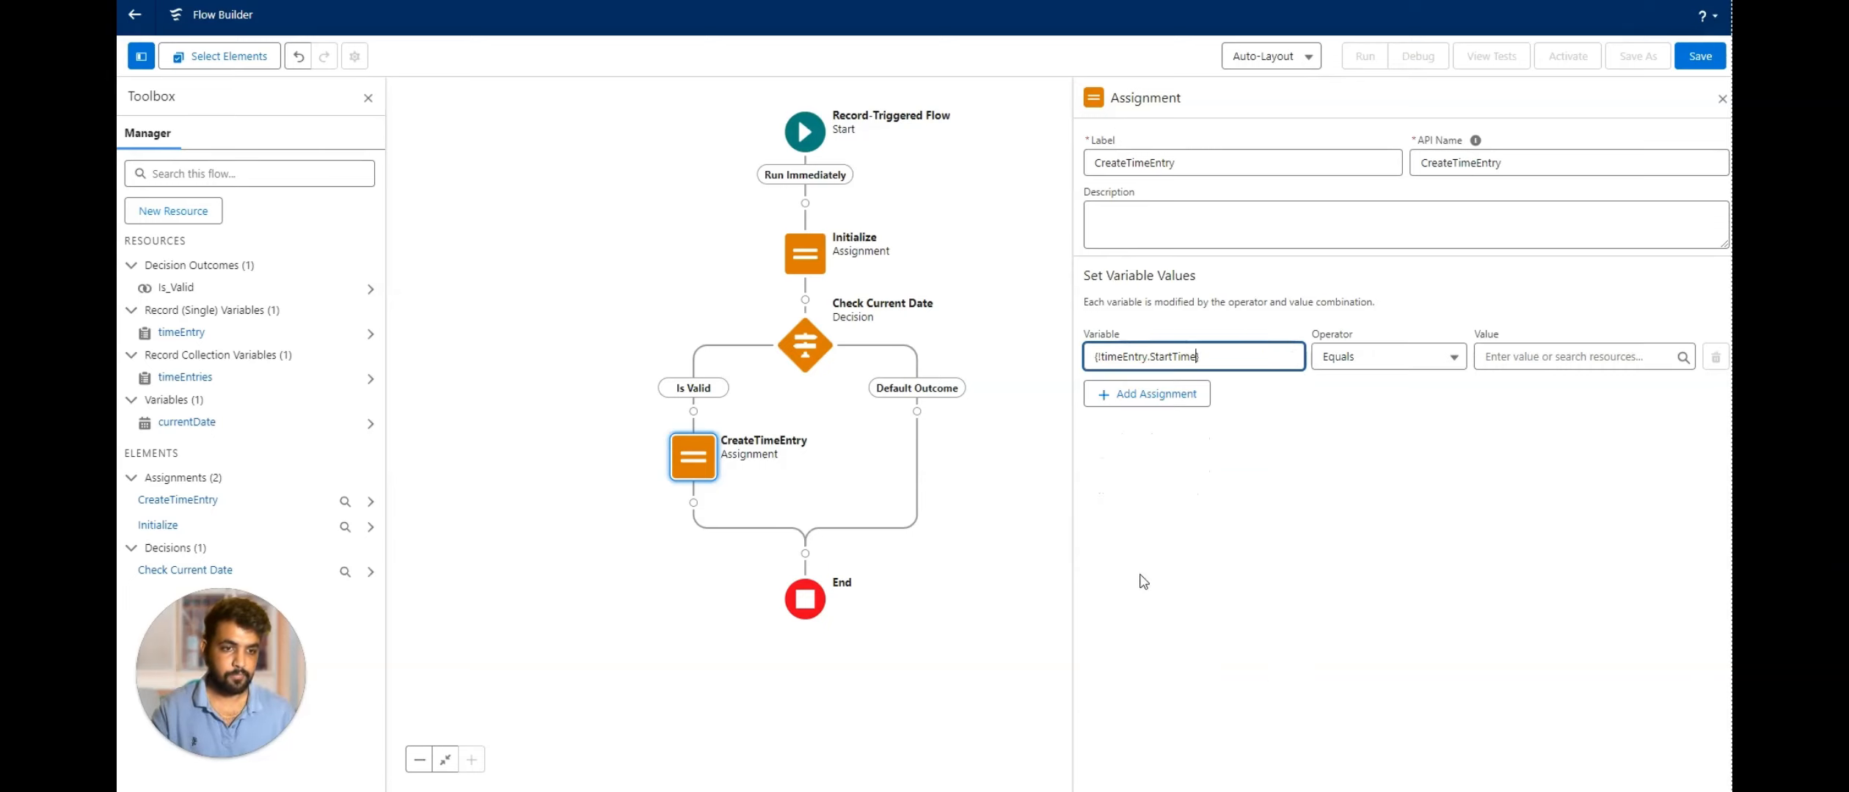
left_click(1538, 358)
type("{!cu")
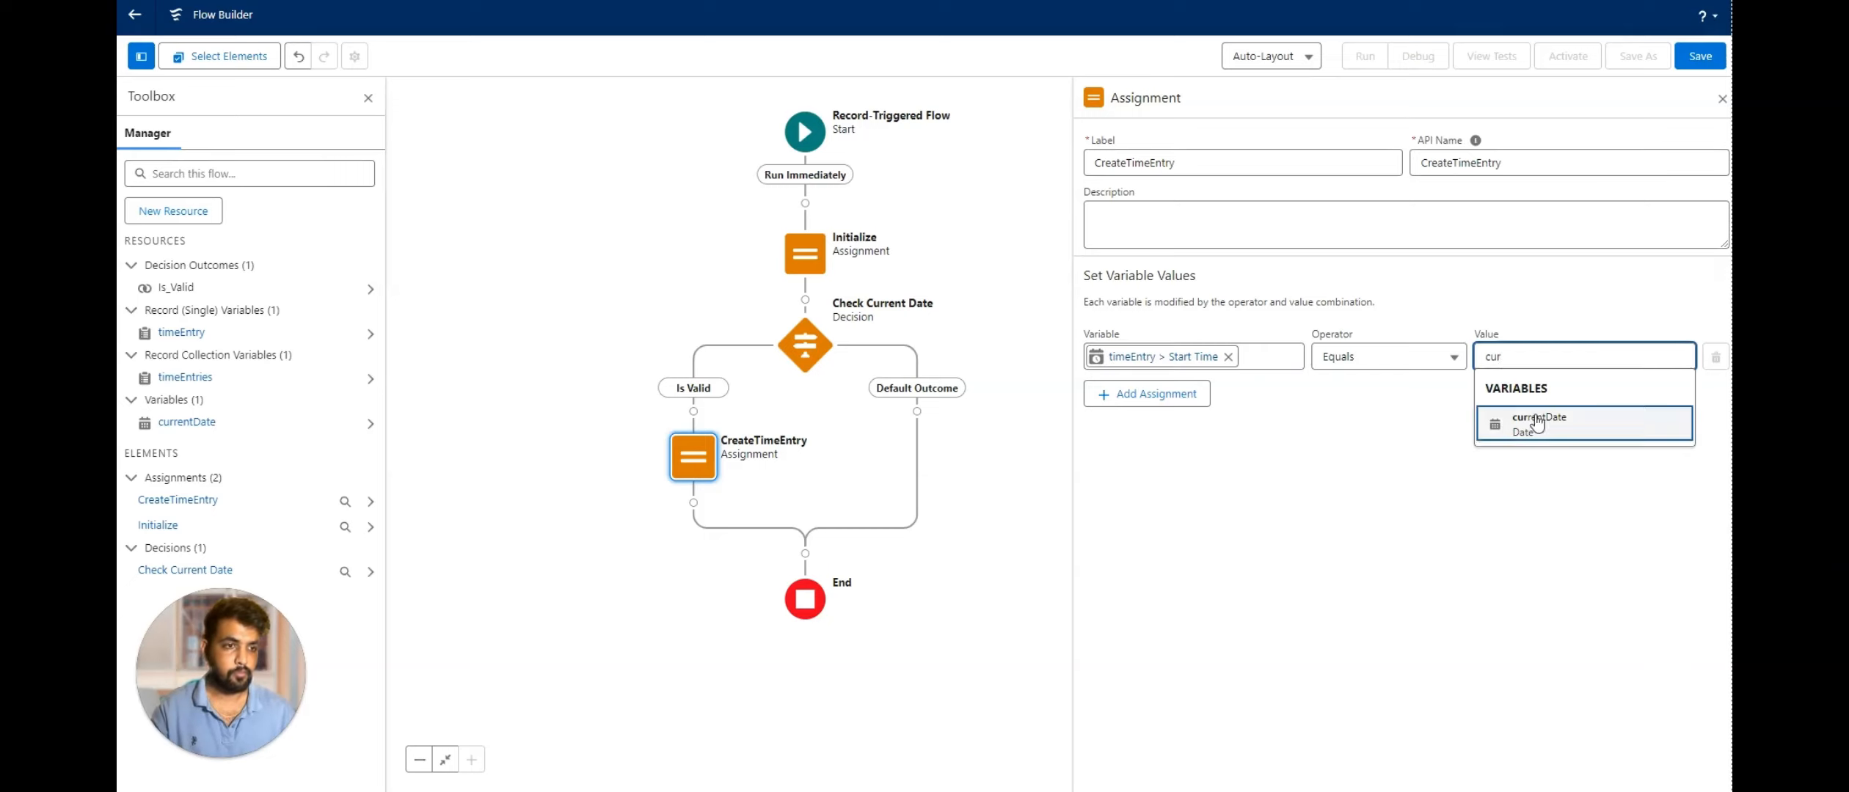
left_click(1538, 426)
Add a second assignment row setting timeEntry's End Time equal to currentDate.
left_click(1165, 394)
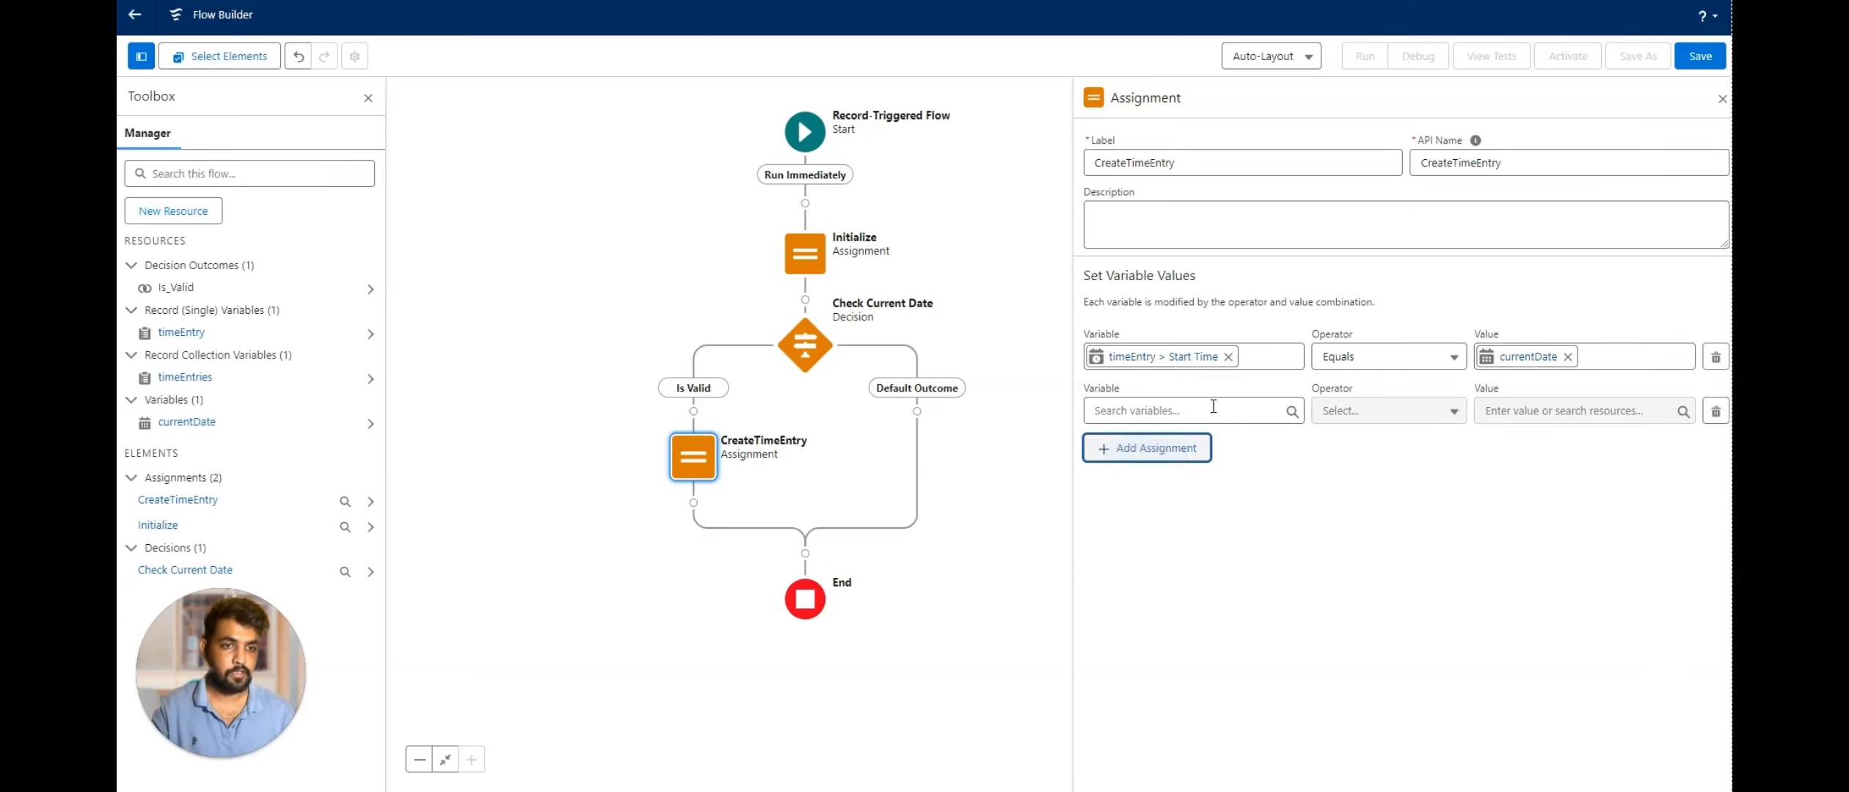
left_click(1213, 408)
type("{!time")
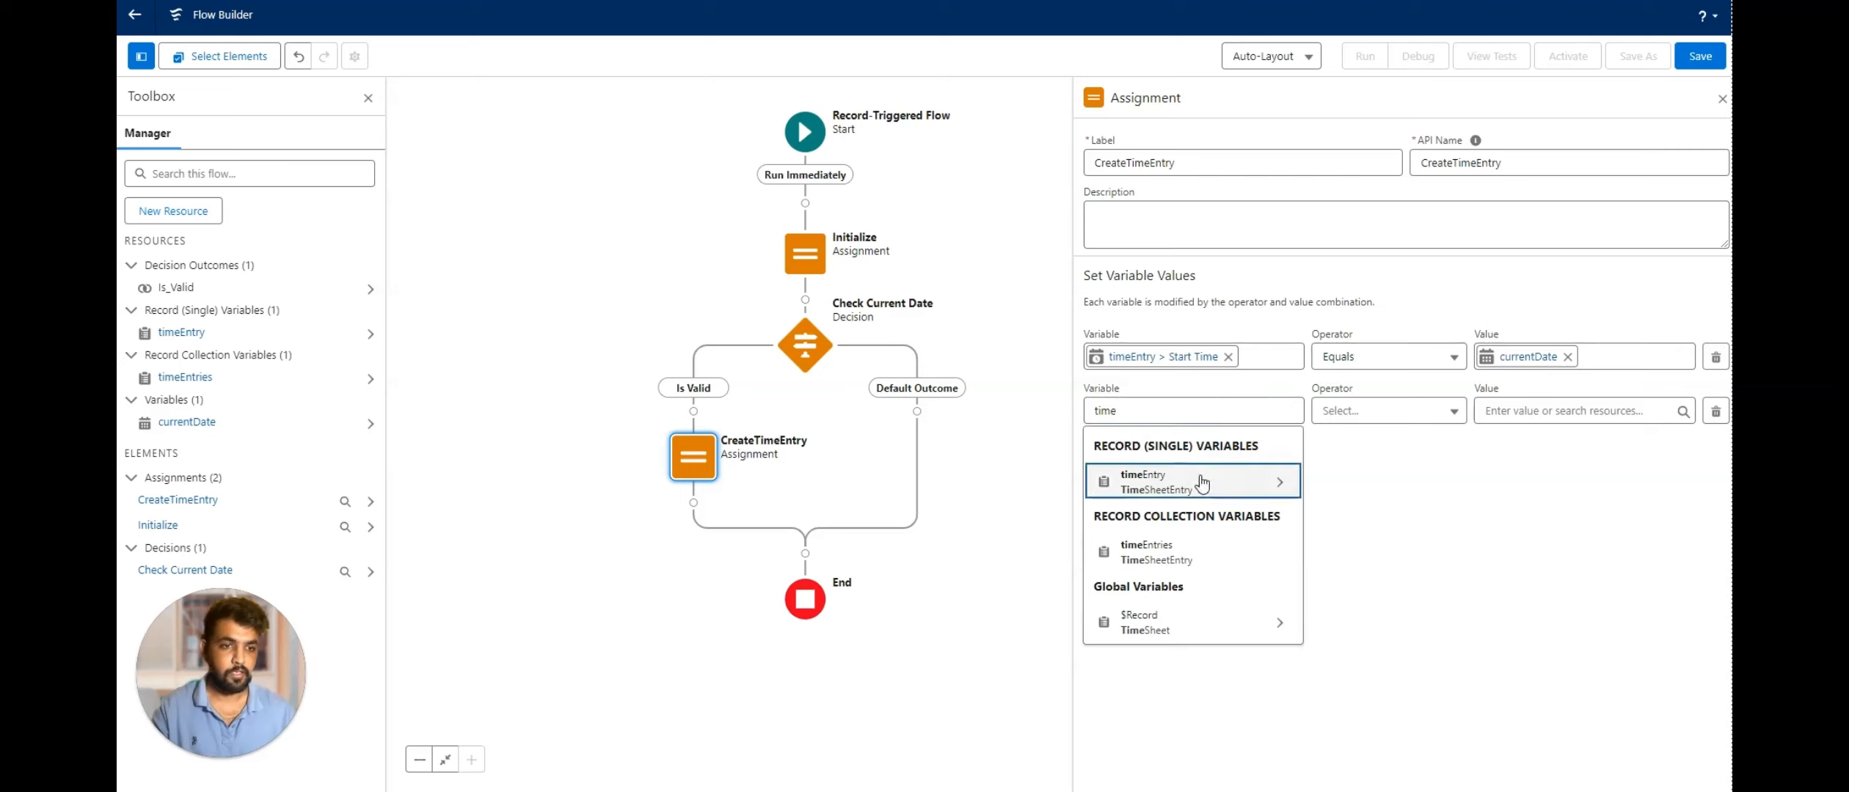
left_click(1201, 482)
type("end")
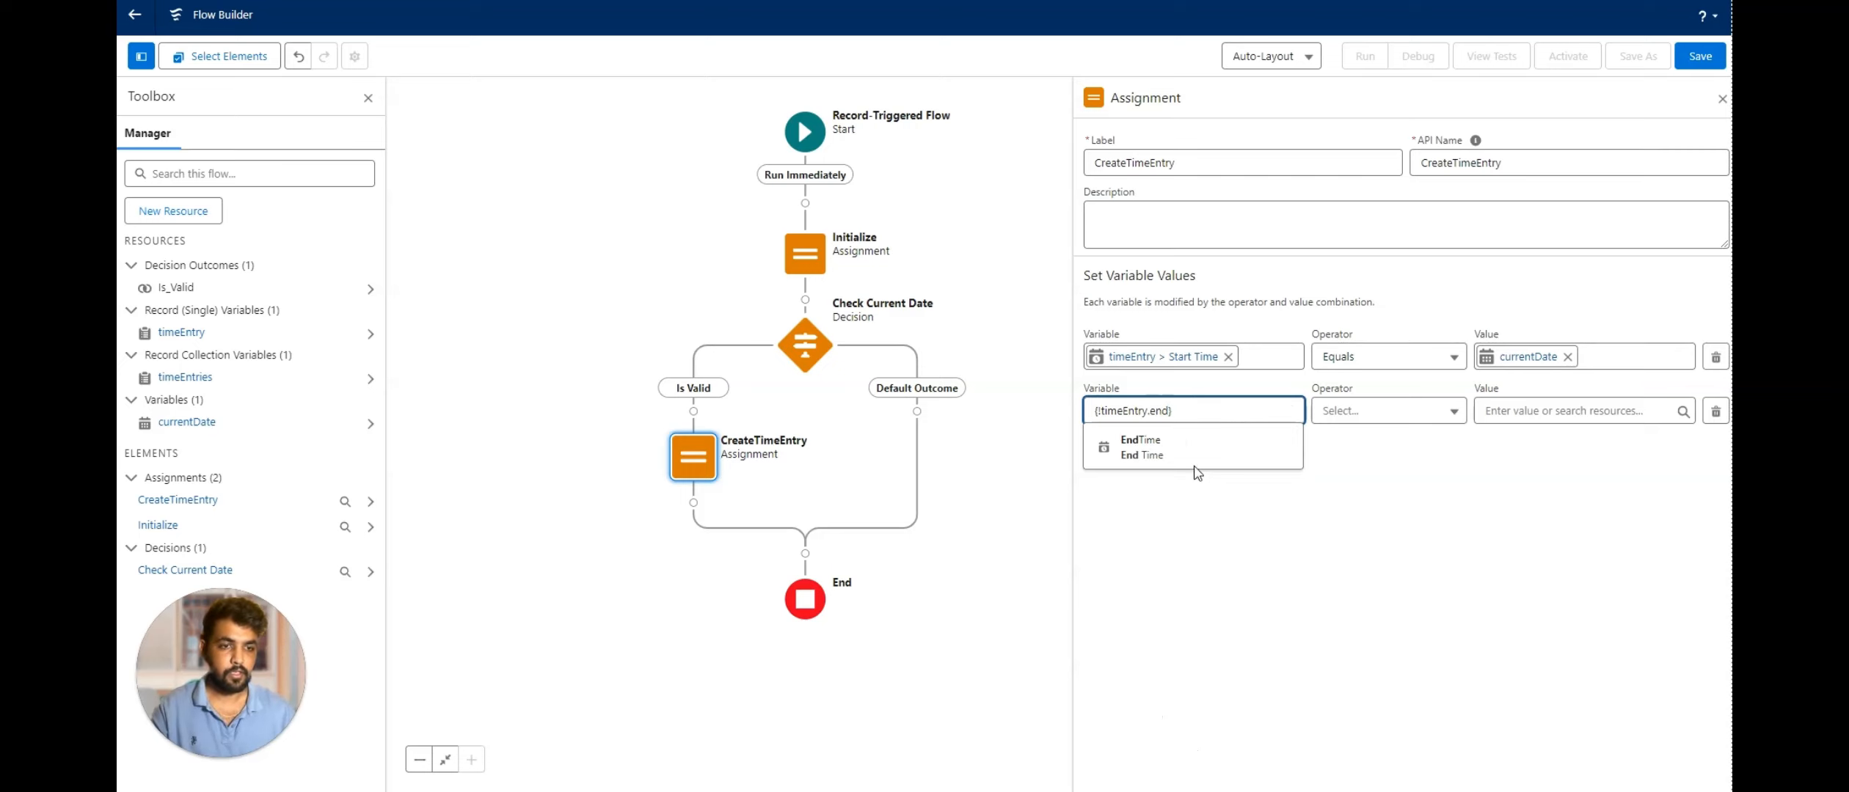
left_click(1195, 466)
left_click(1525, 410)
type("cur")
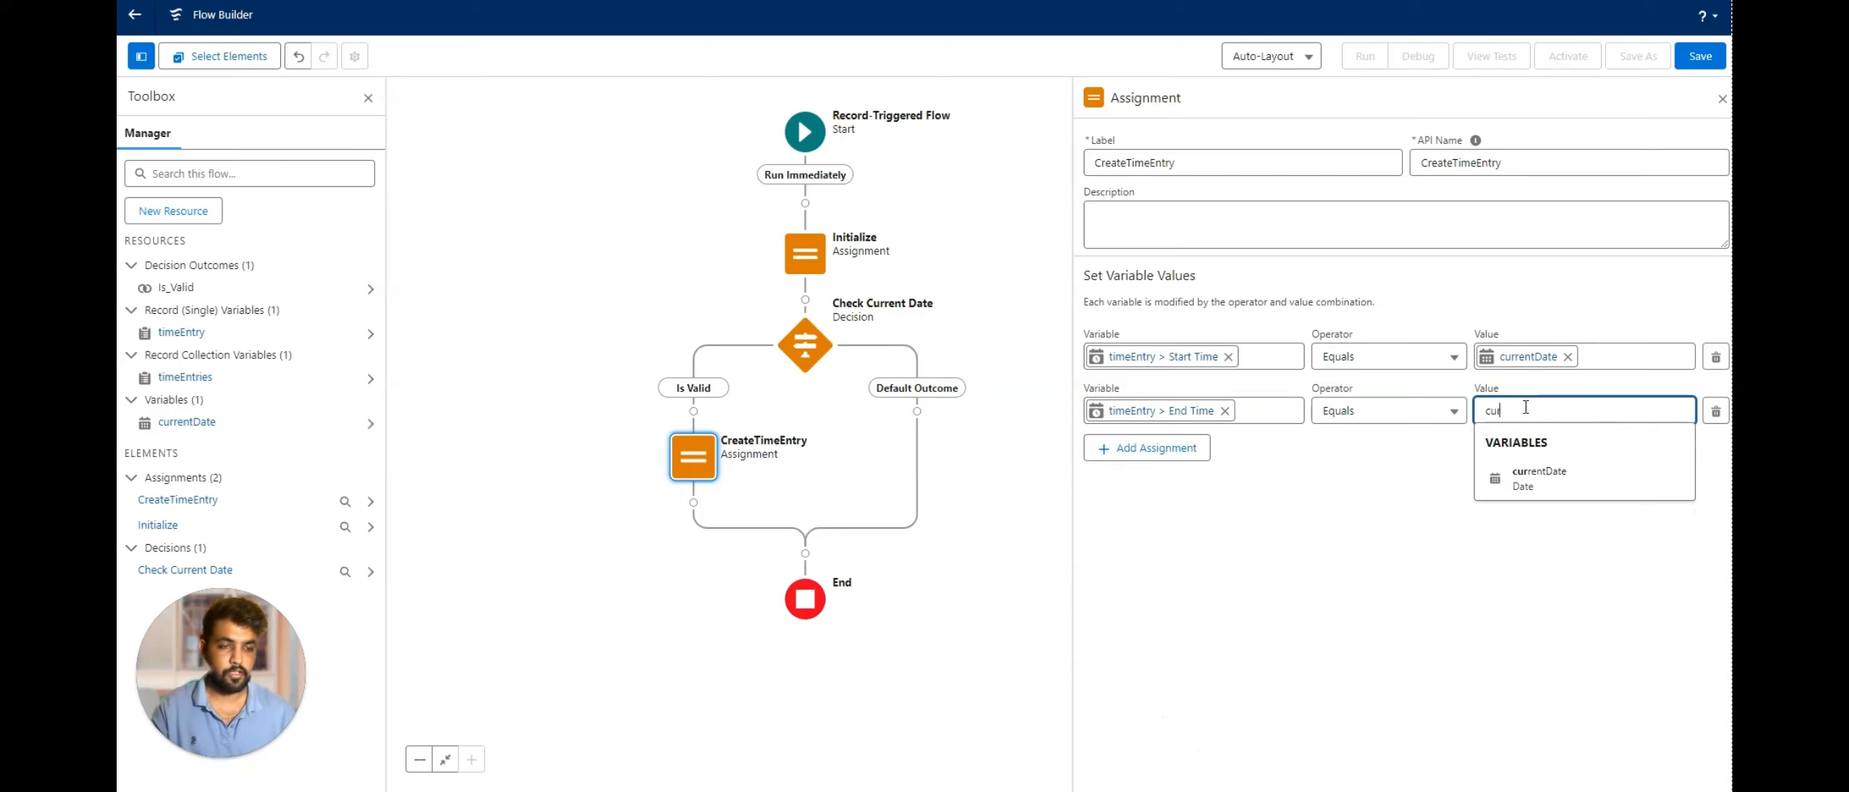
left_click(1530, 481)
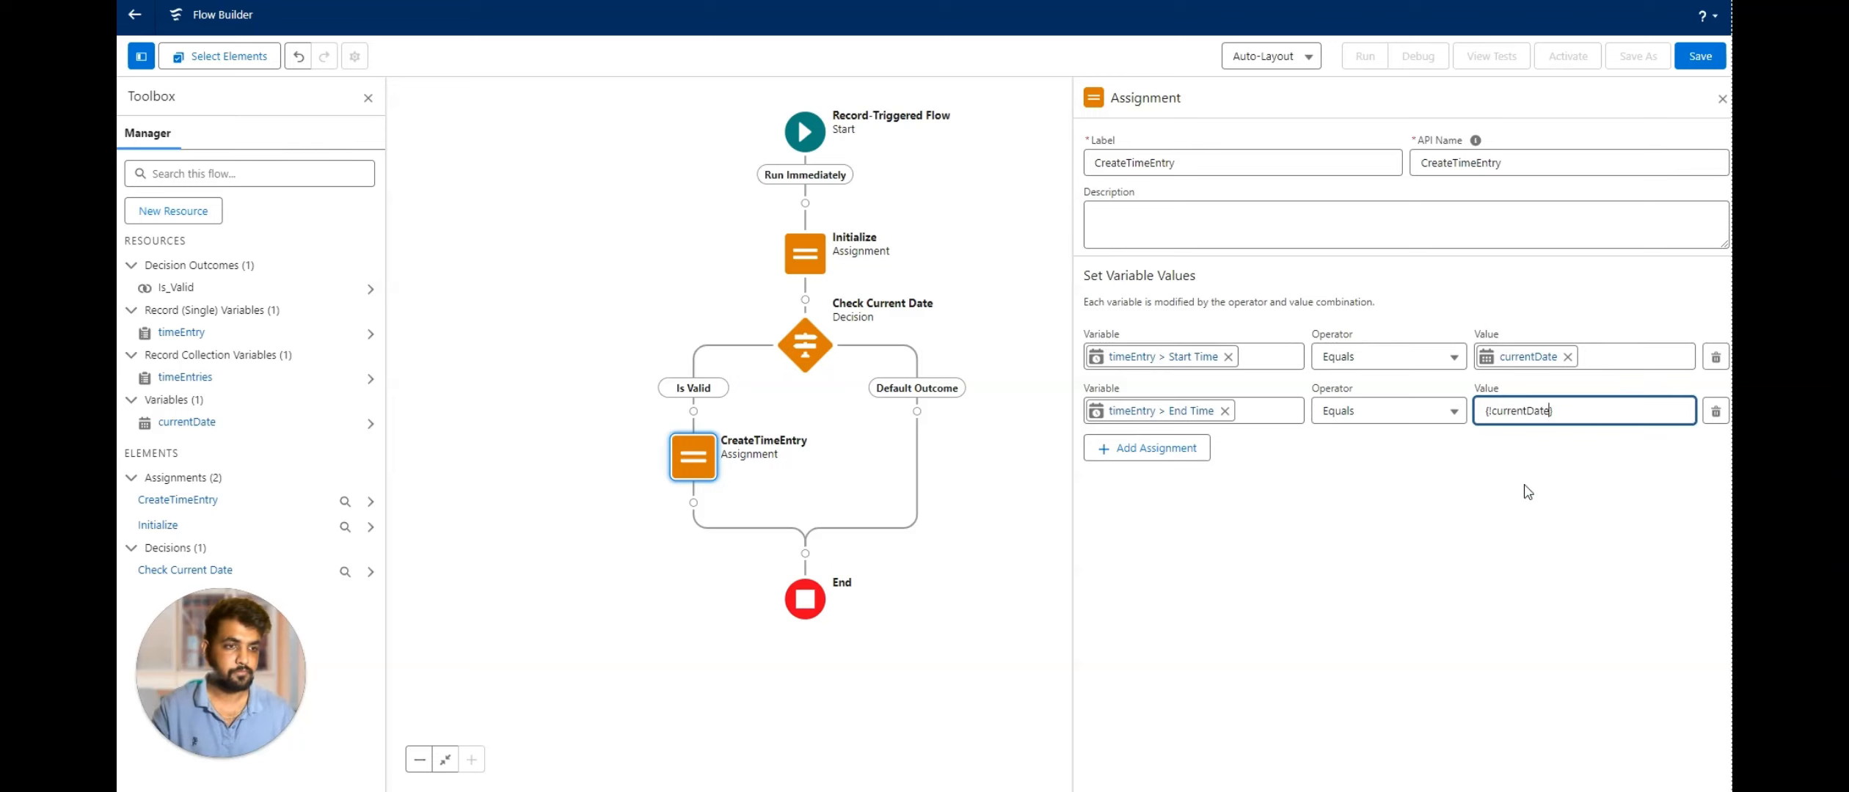
Add a third assignment row setting timeEntry's Time Sheet ID equal to the triggering $Record's Time Sheet ID.
left_click(1138, 449)
left_click(1188, 465)
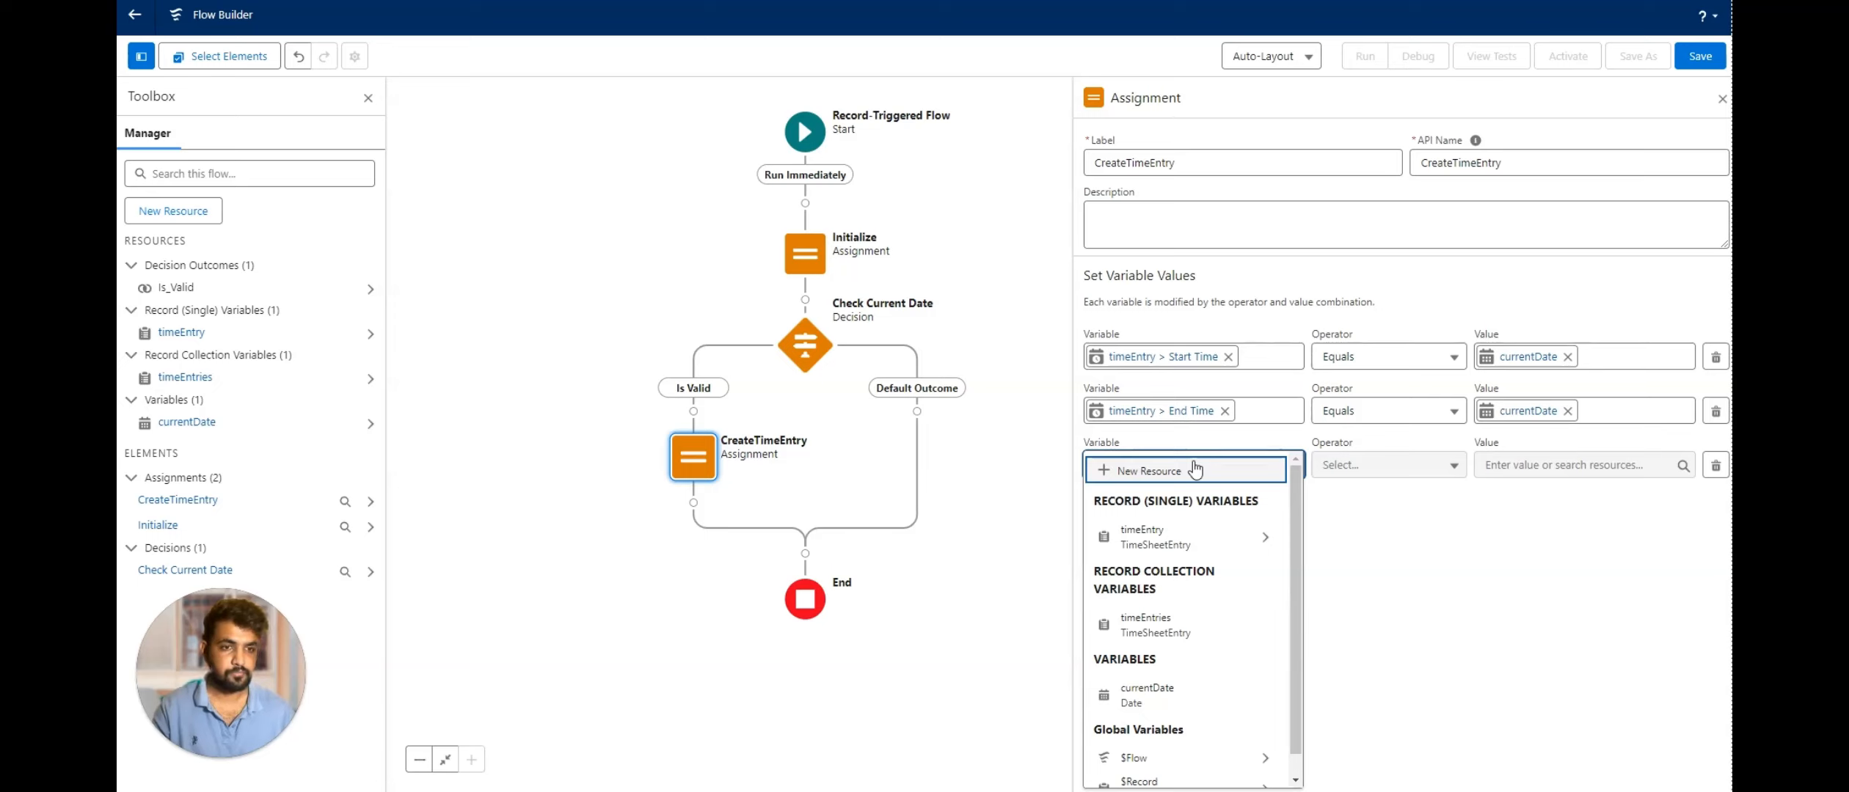
type("time")
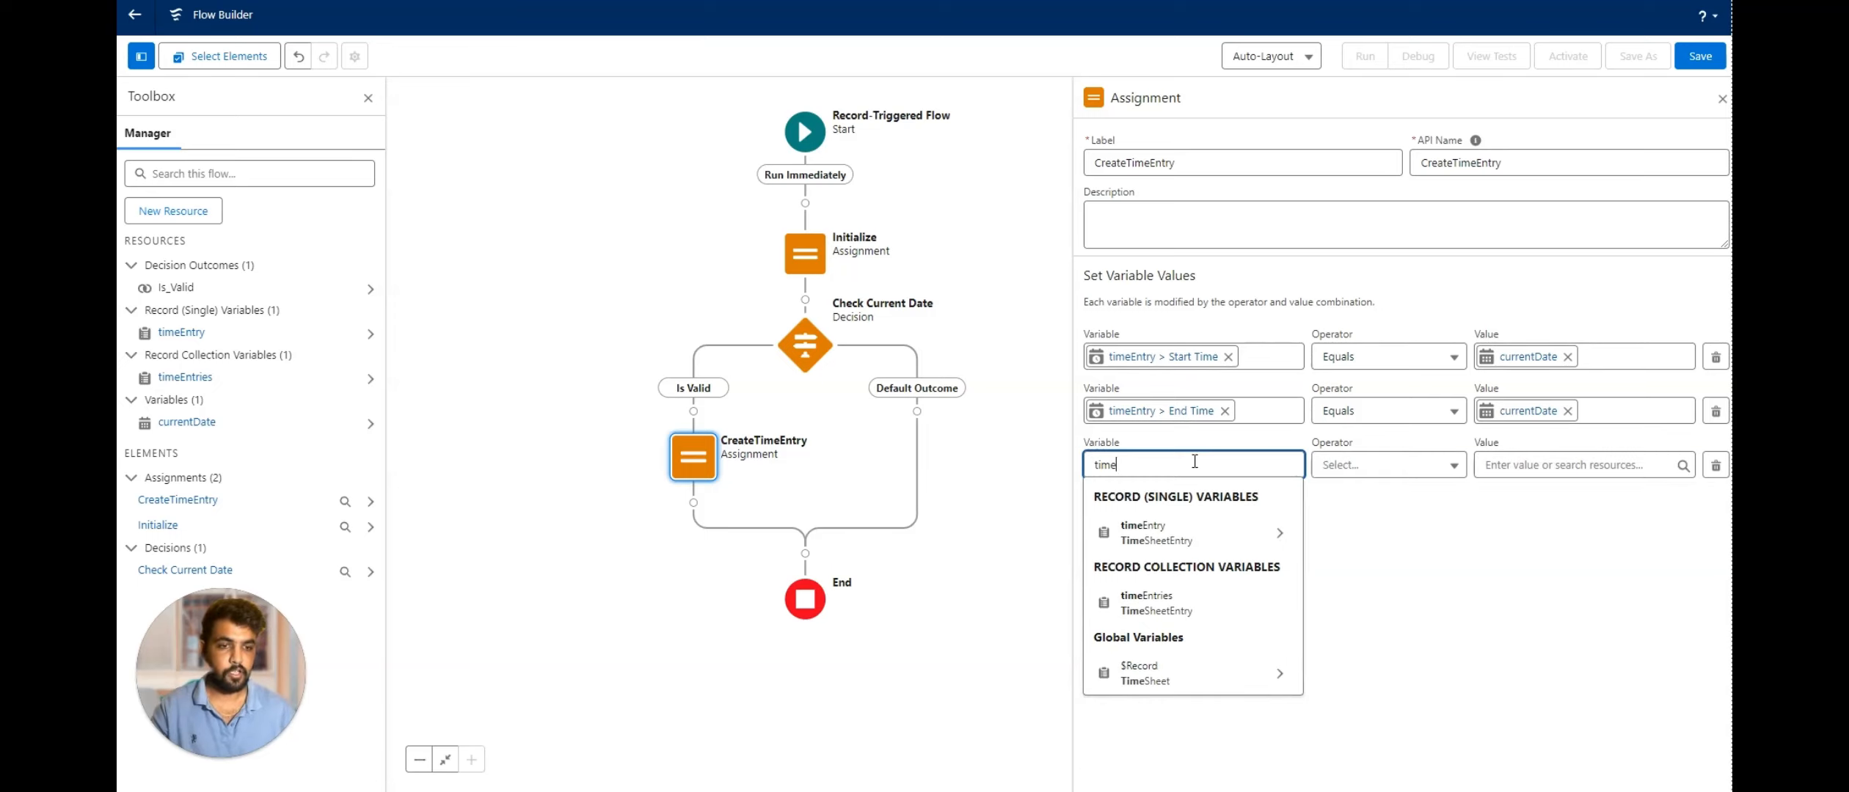
left_click(1195, 549)
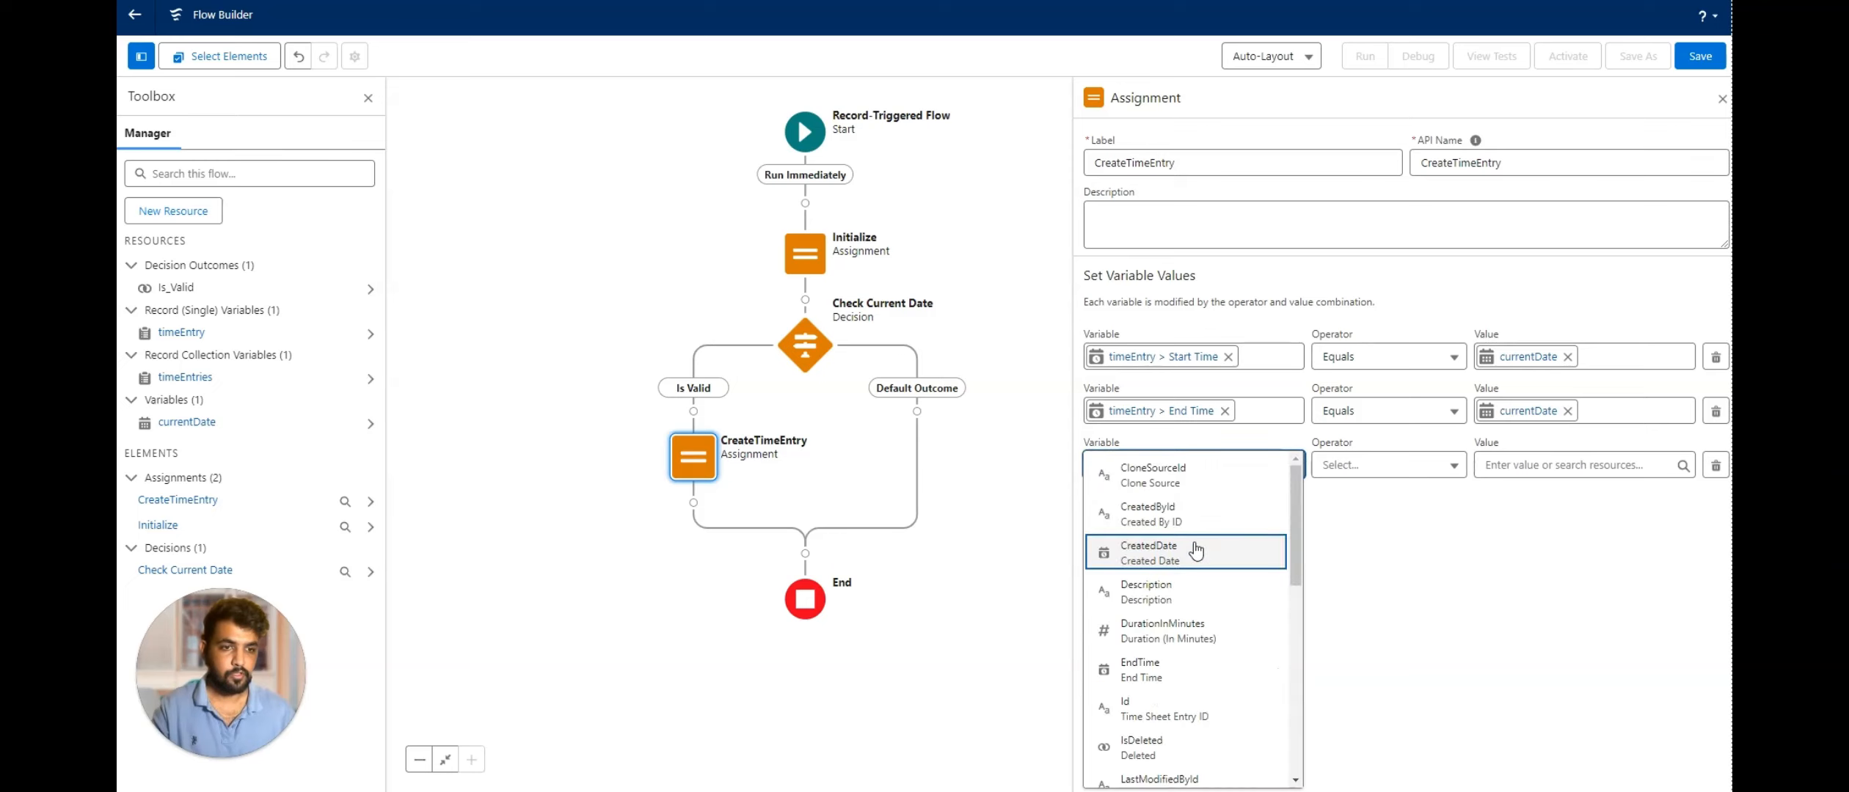
scroll(1196, 550, "down", 2)
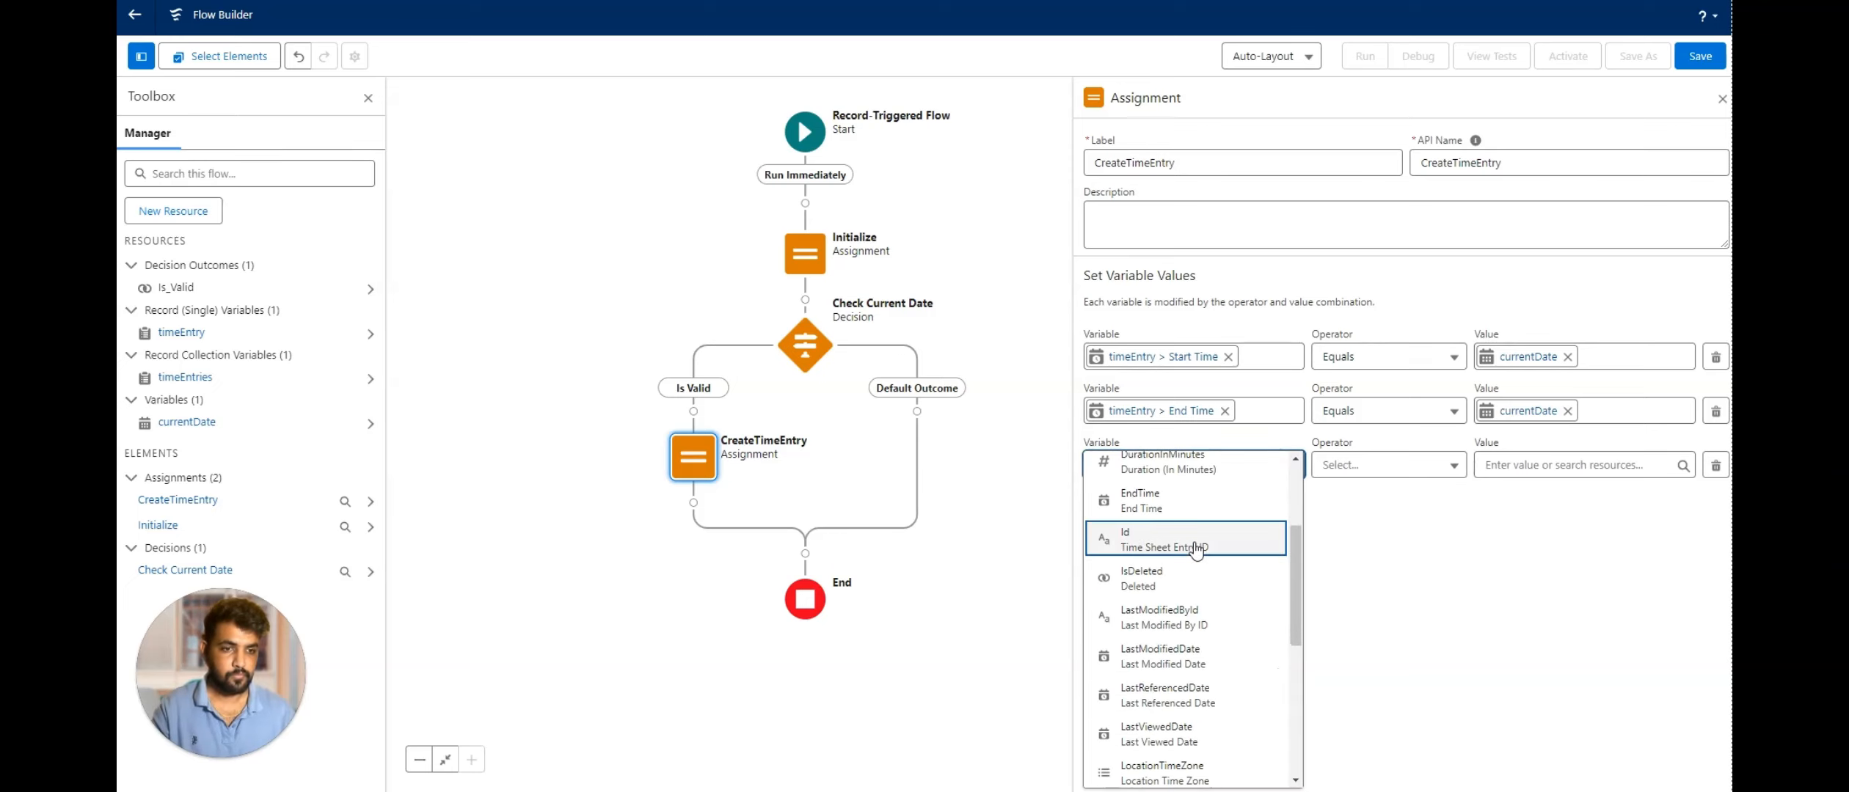
scroll(1211, 693, "down", 4)
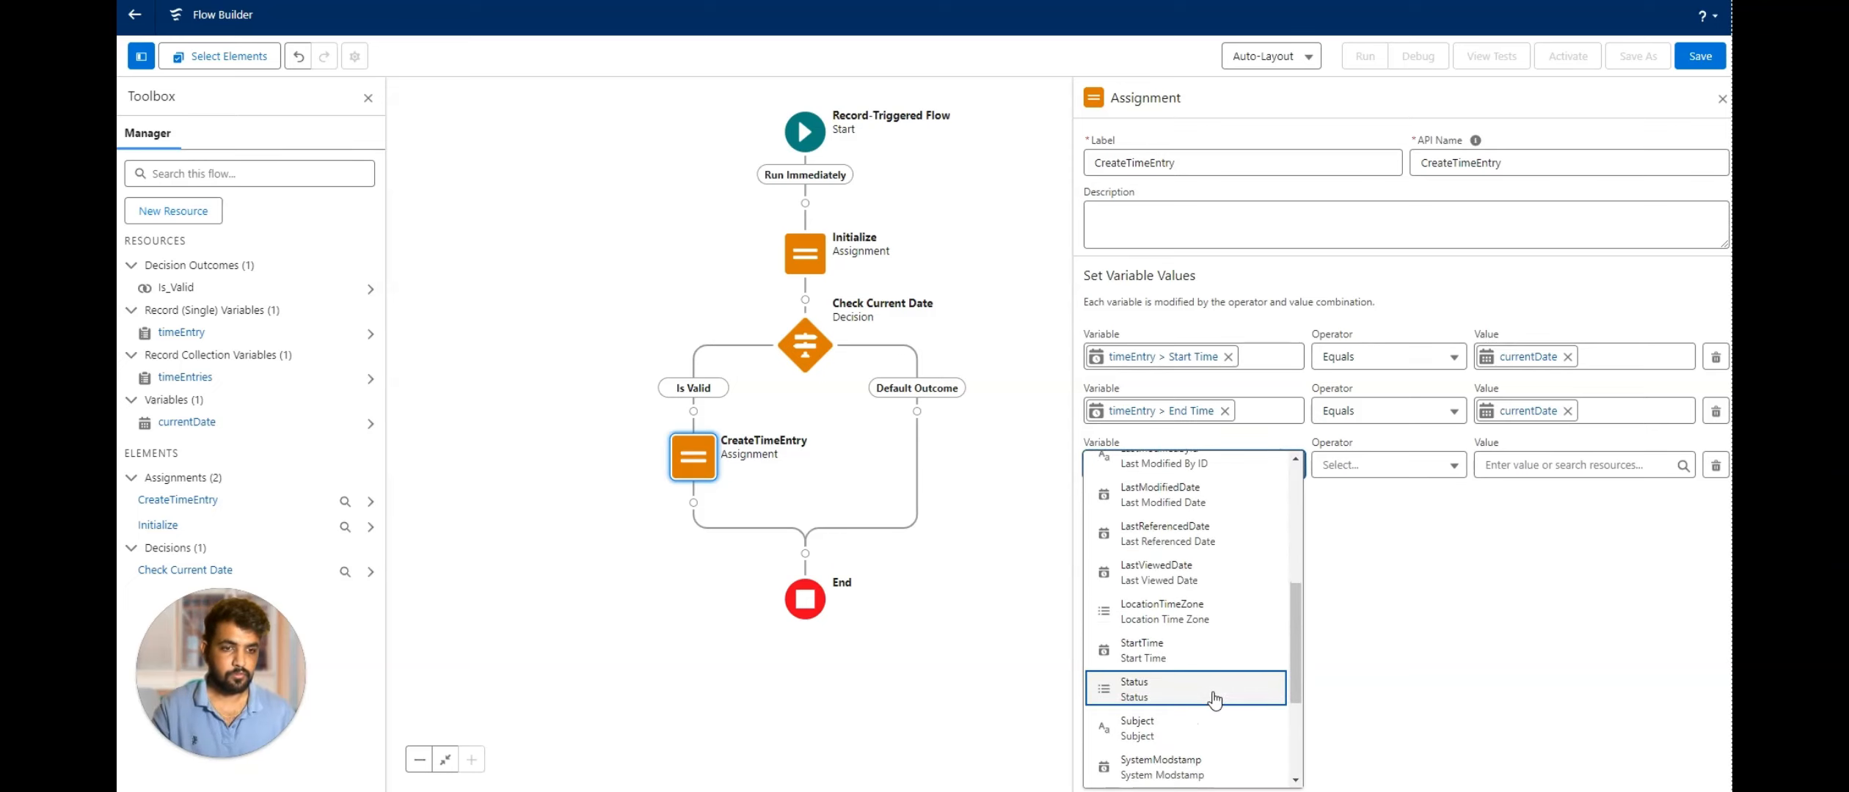
left_click(1197, 664)
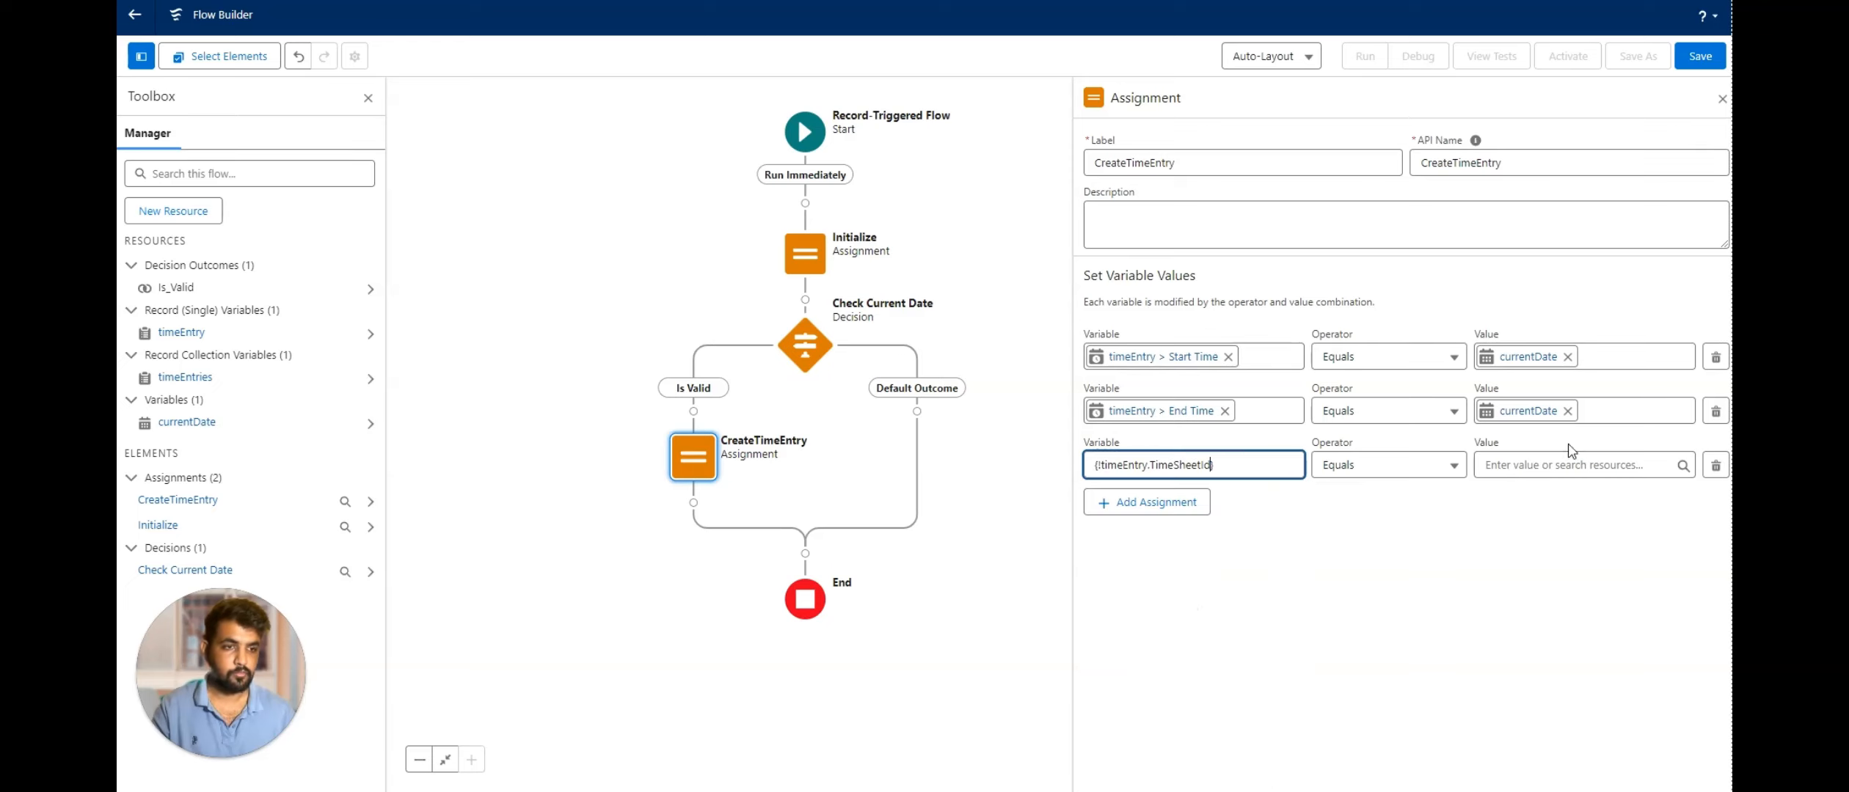
left_click(1559, 465)
type("reco")
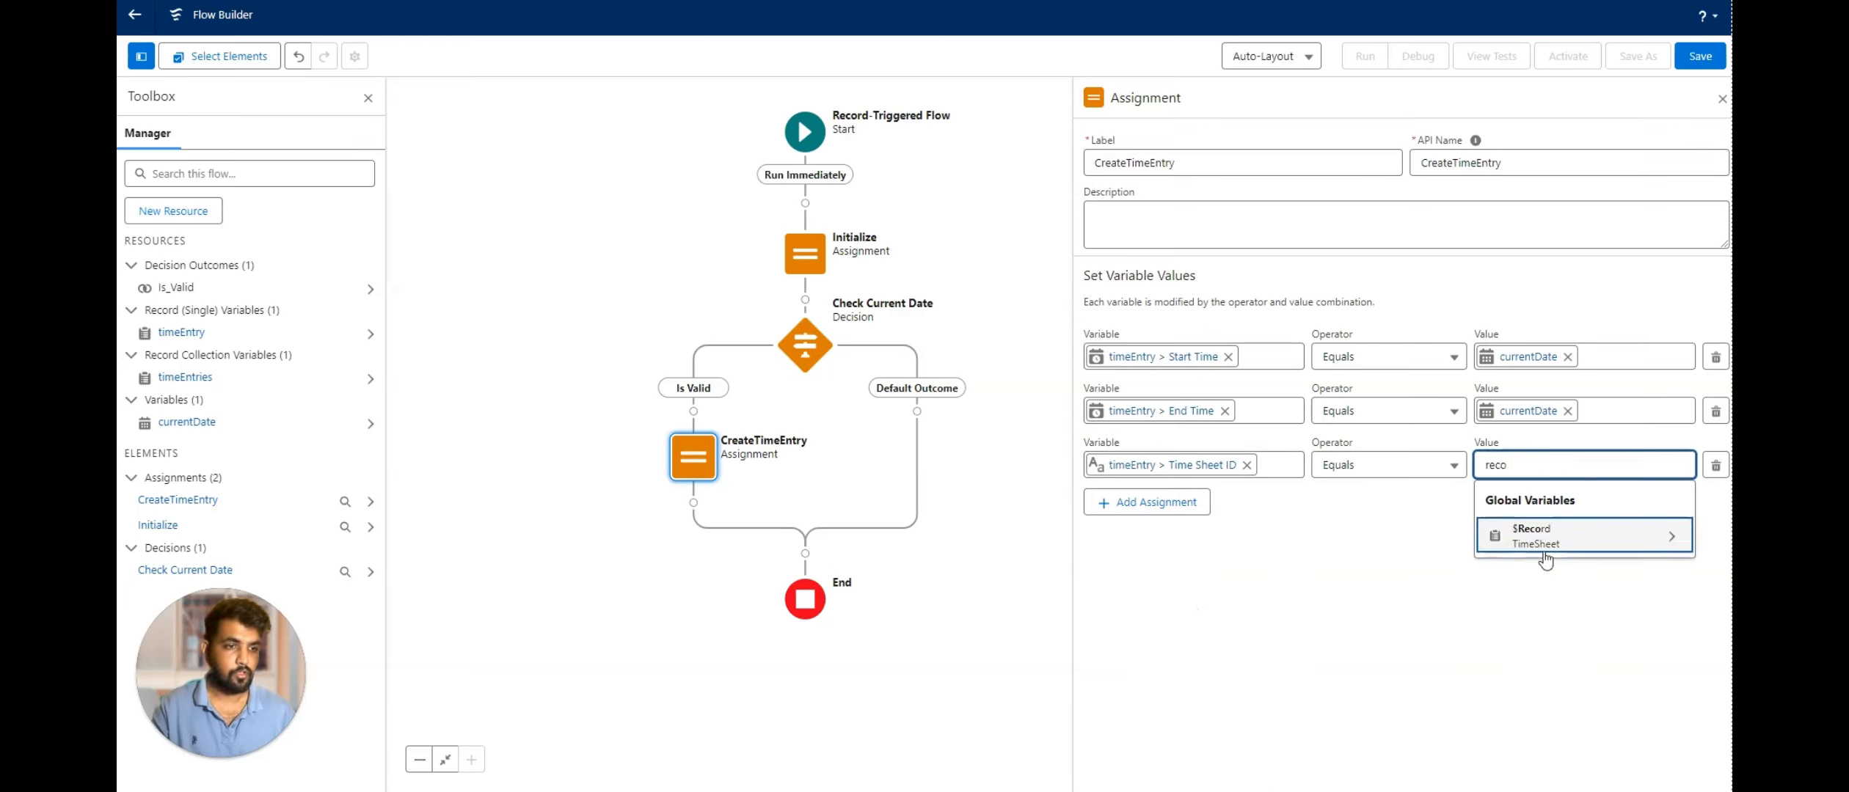
left_click(1539, 534)
type("id")
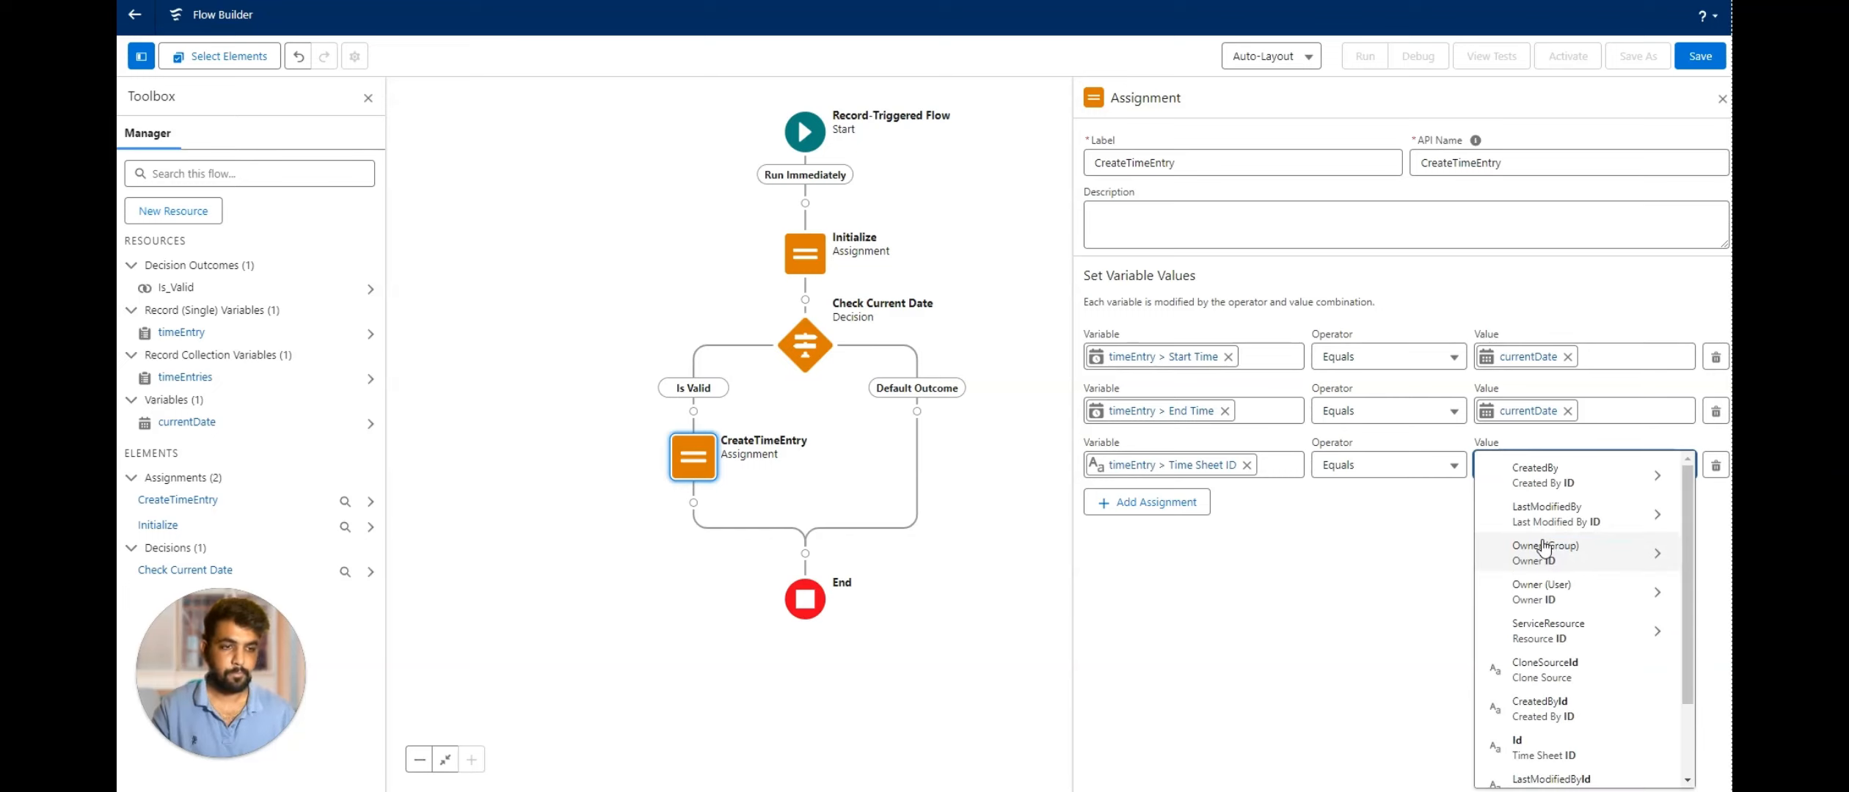
left_click(1549, 747)
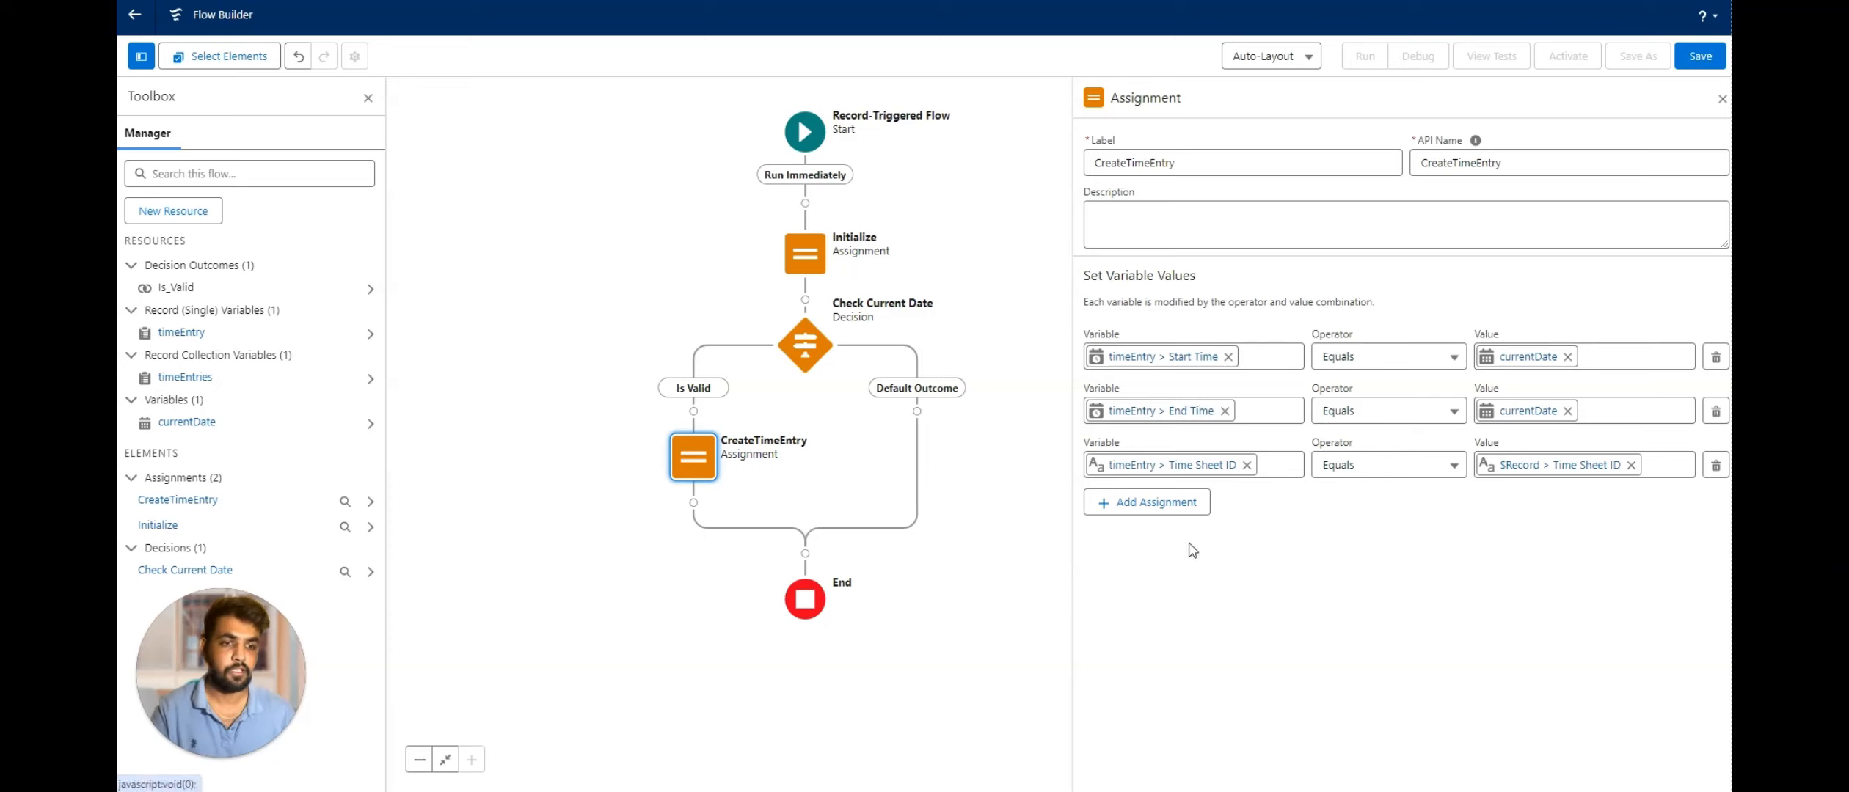
Add a fourth assignment row that adds the timeEntry record to the timeEntries collection using the Add operator.
left_click(1173, 502)
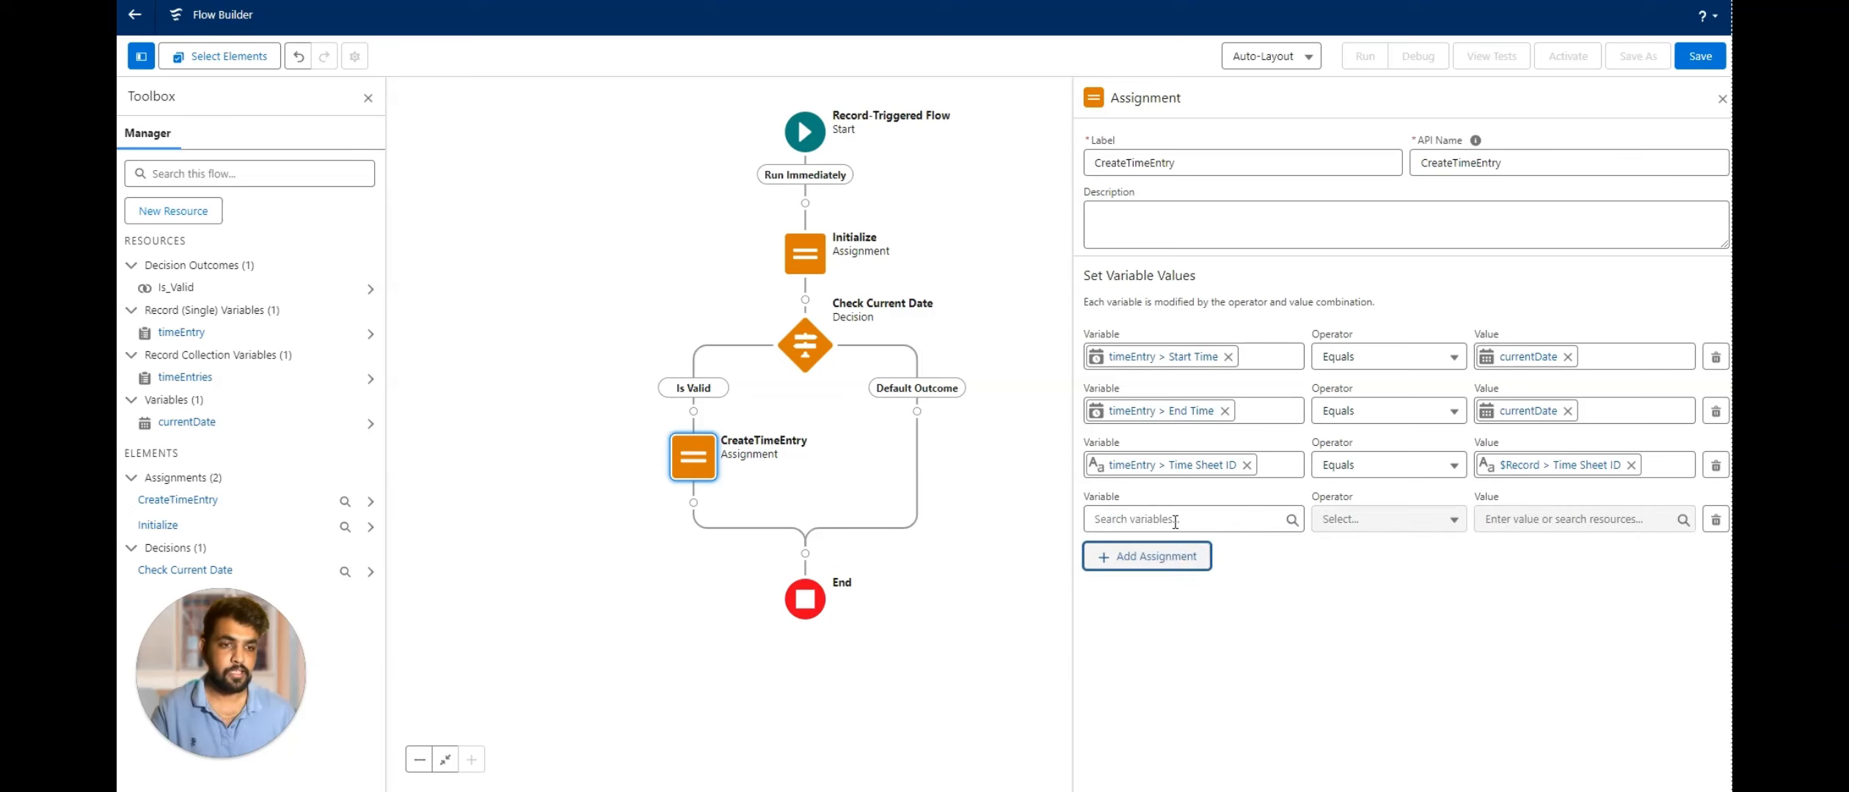
left_click(1175, 519)
type("time")
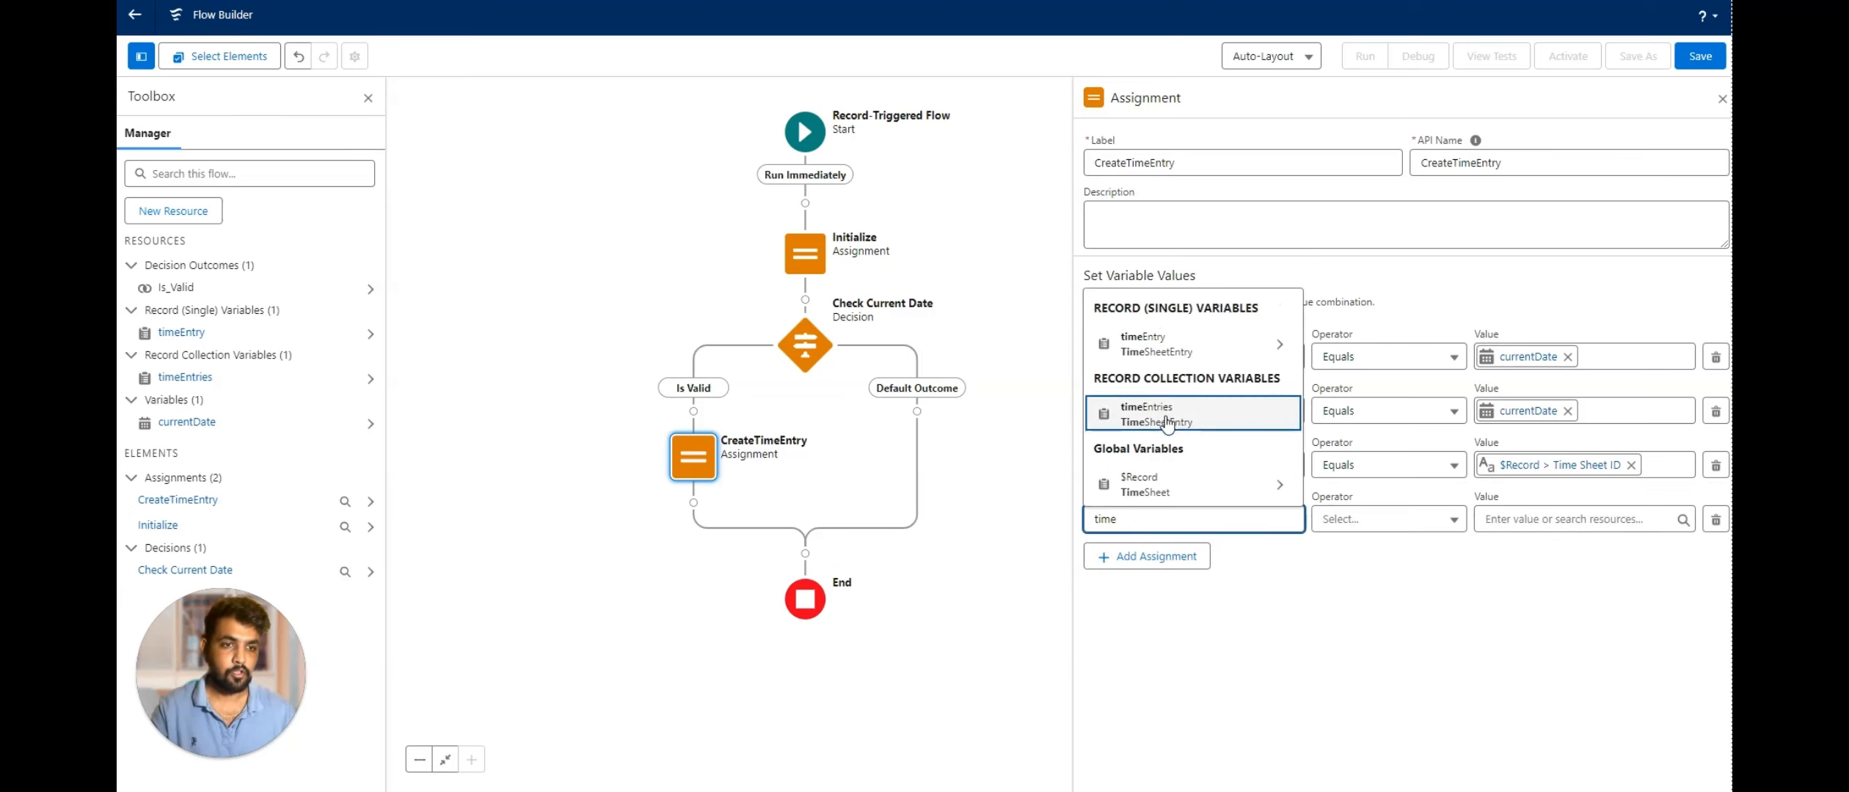
left_click(1165, 417)
left_click(1392, 528)
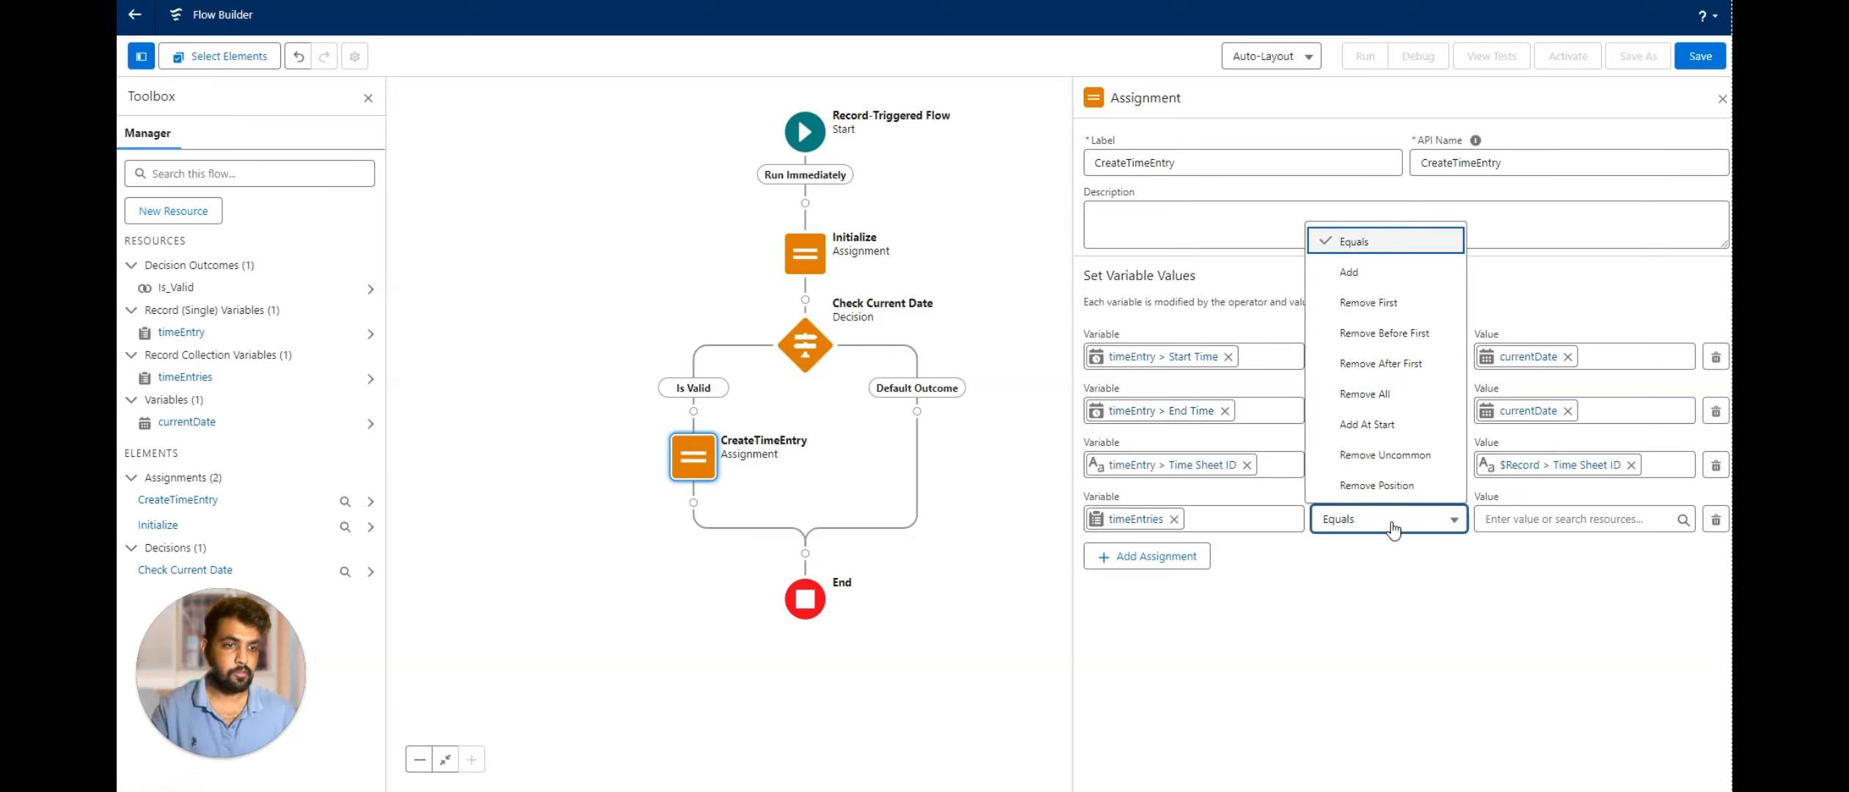
left_click(1349, 272)
left_click(1570, 519)
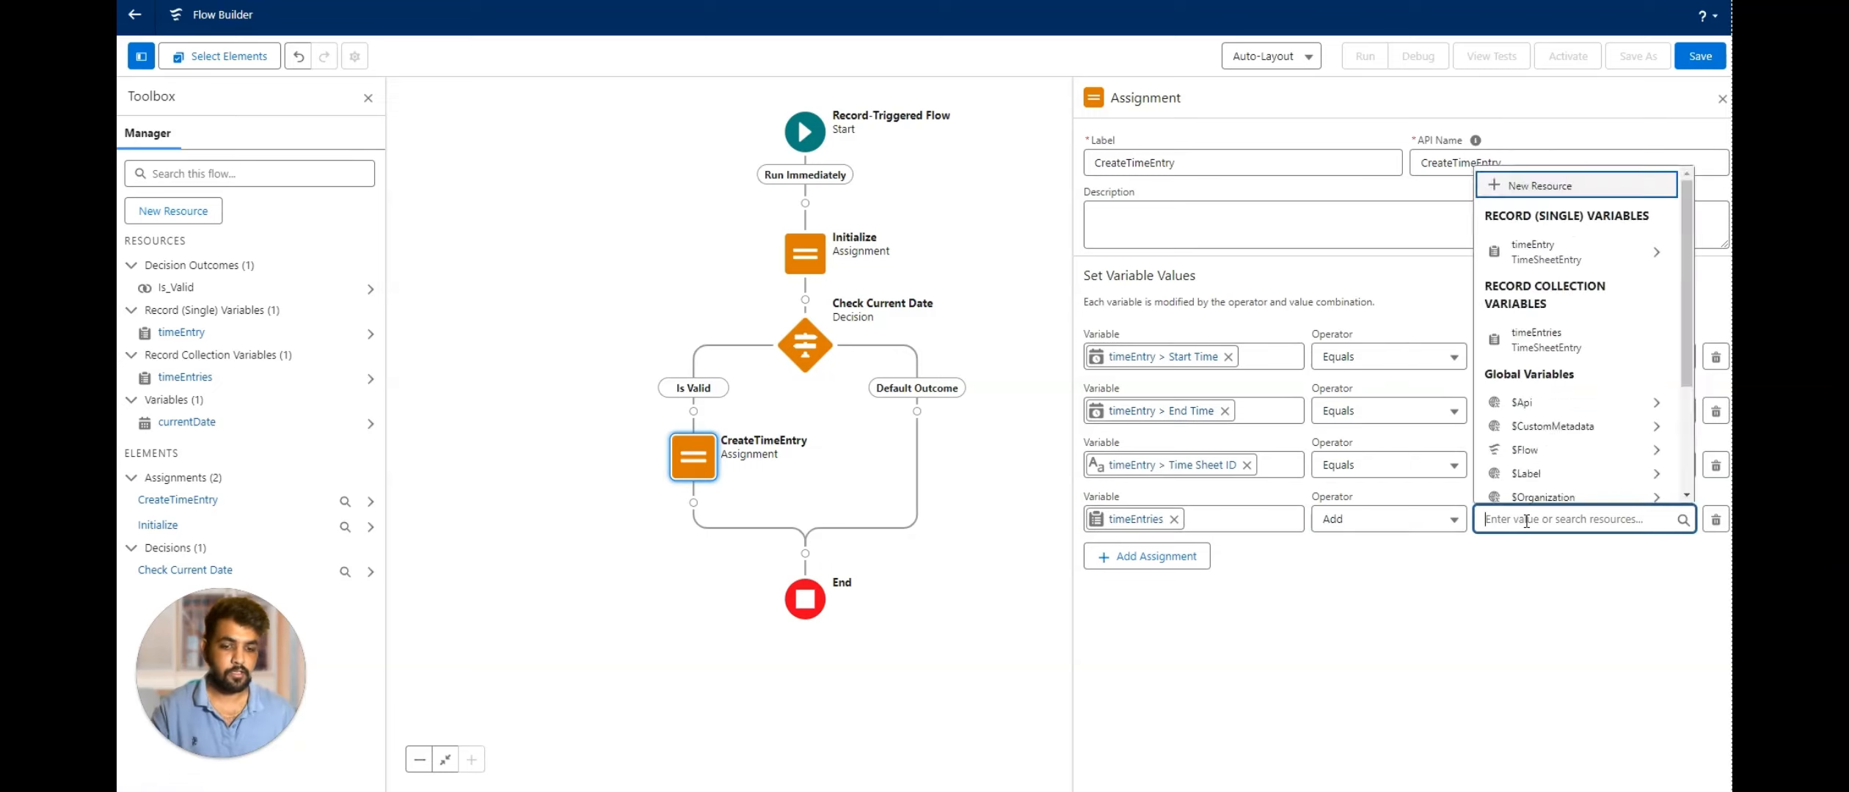
type("time")
left_click(1546, 339)
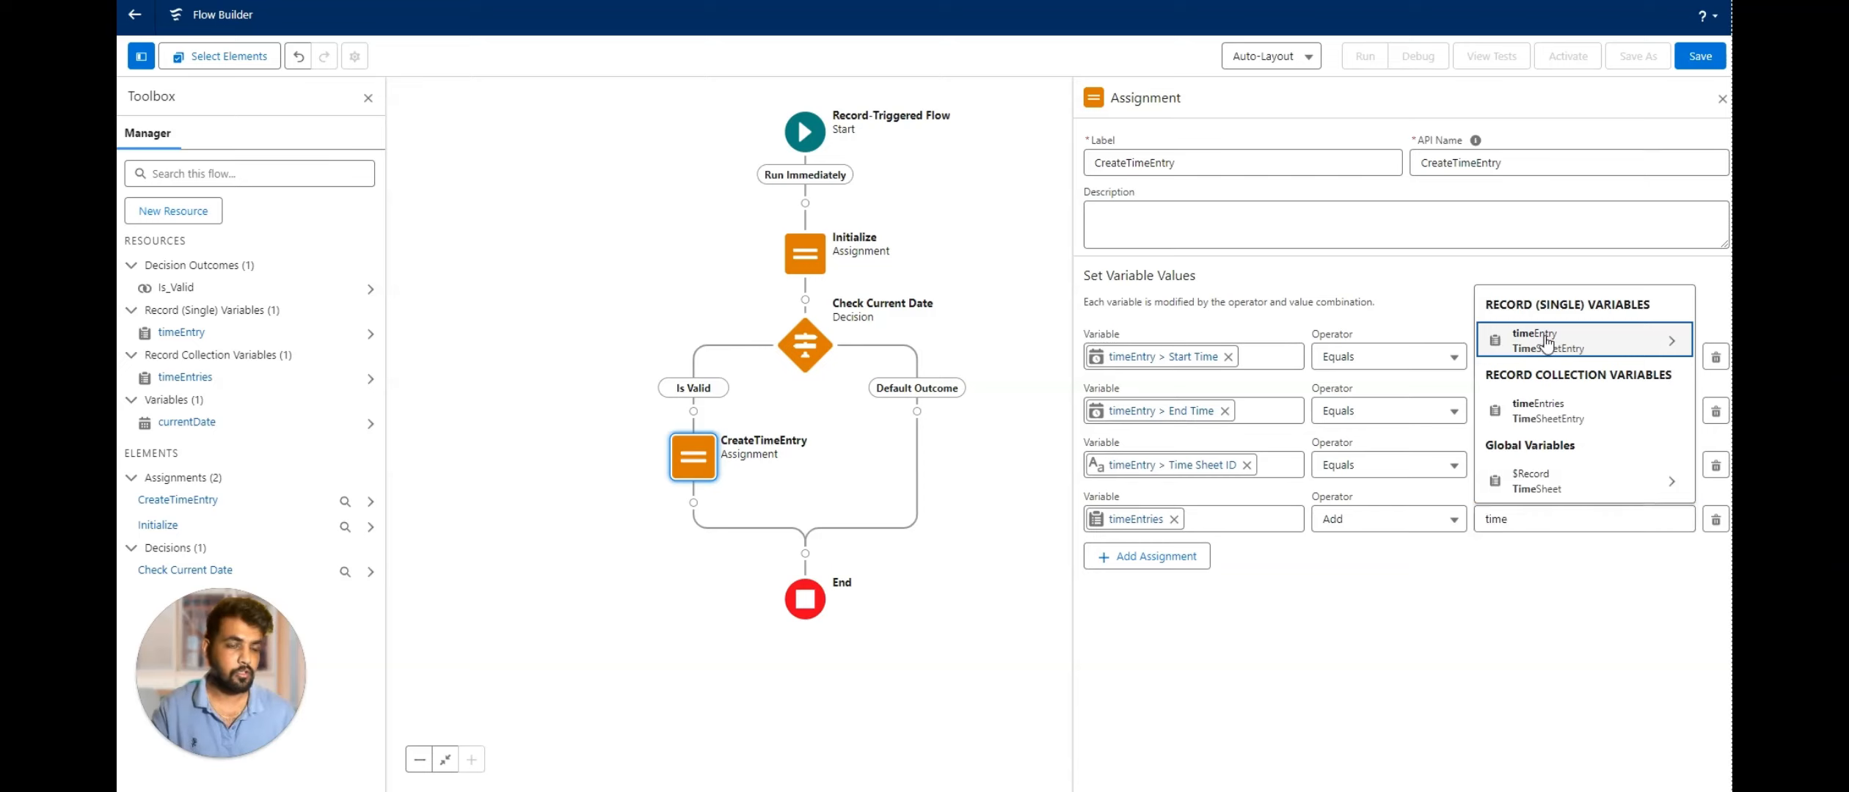
key("BackSpace")
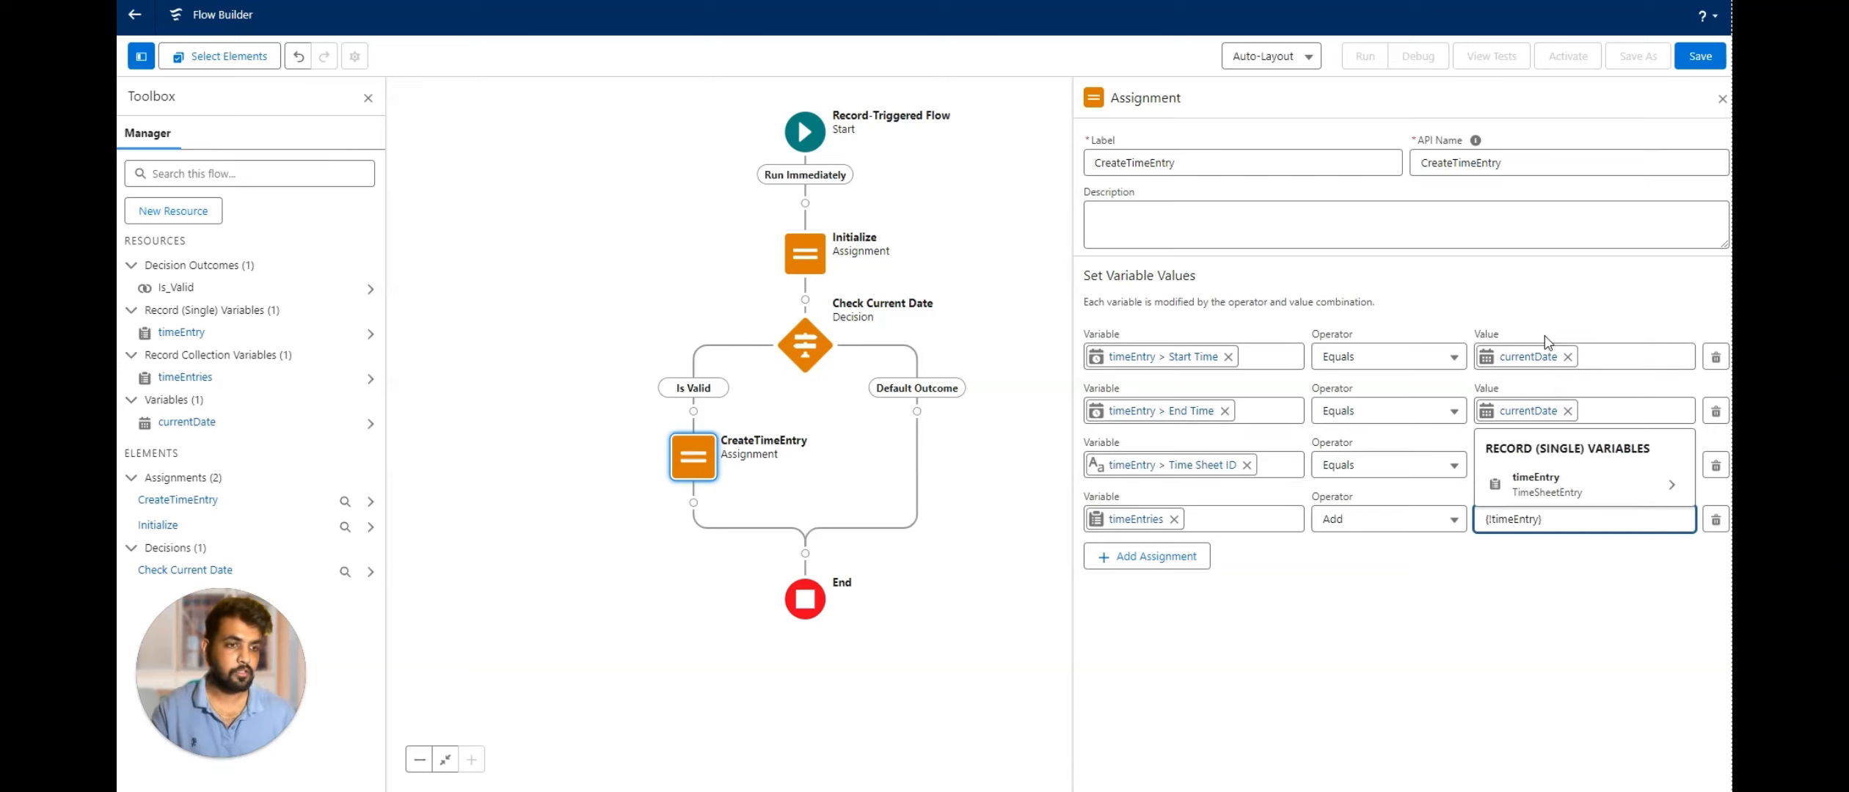
Add a fifth assignment row in CreateTimeEntry that increases currentDate by 1 using the Add operator.
left_click(1502, 620)
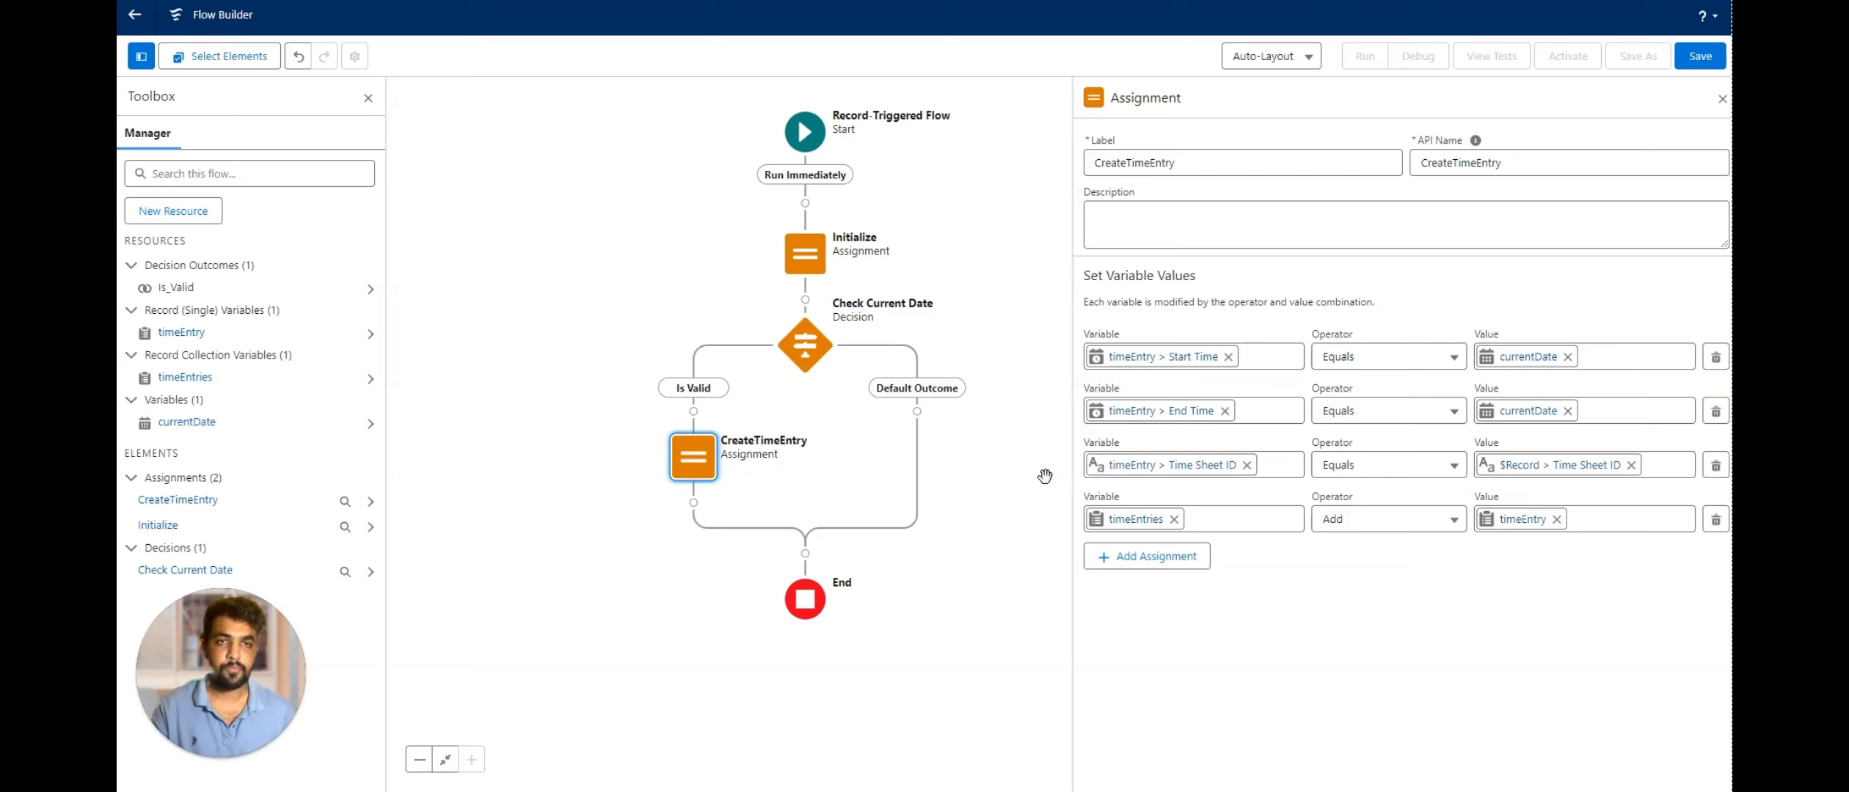
left_click(693, 503)
left_click(693, 503)
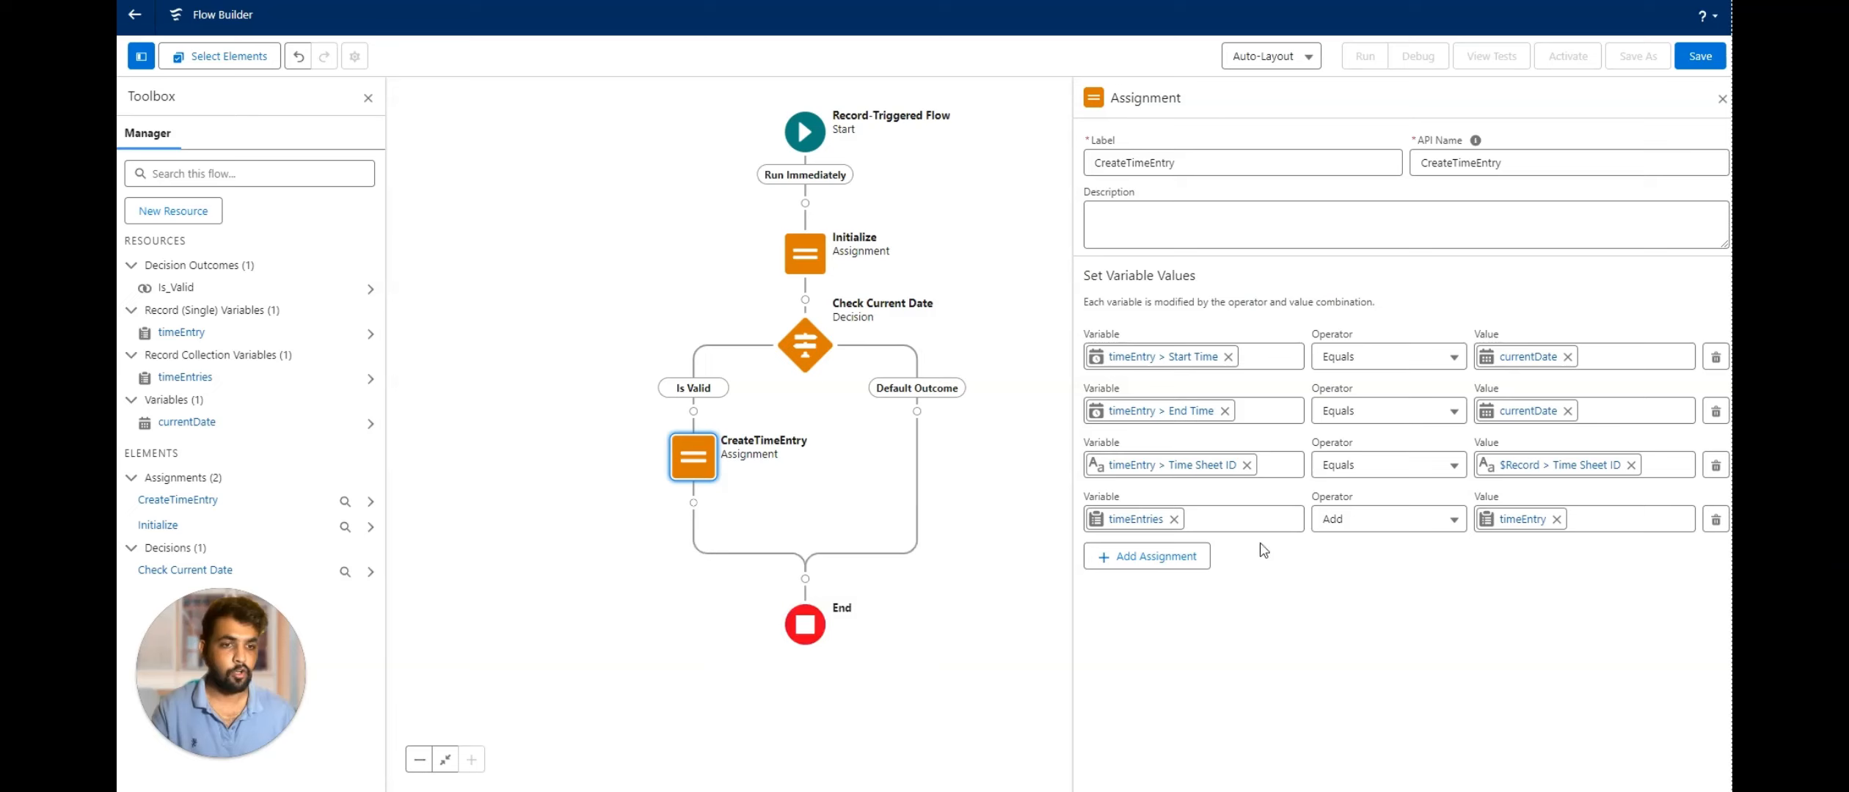
left_click(1136, 558)
left_click(1134, 572)
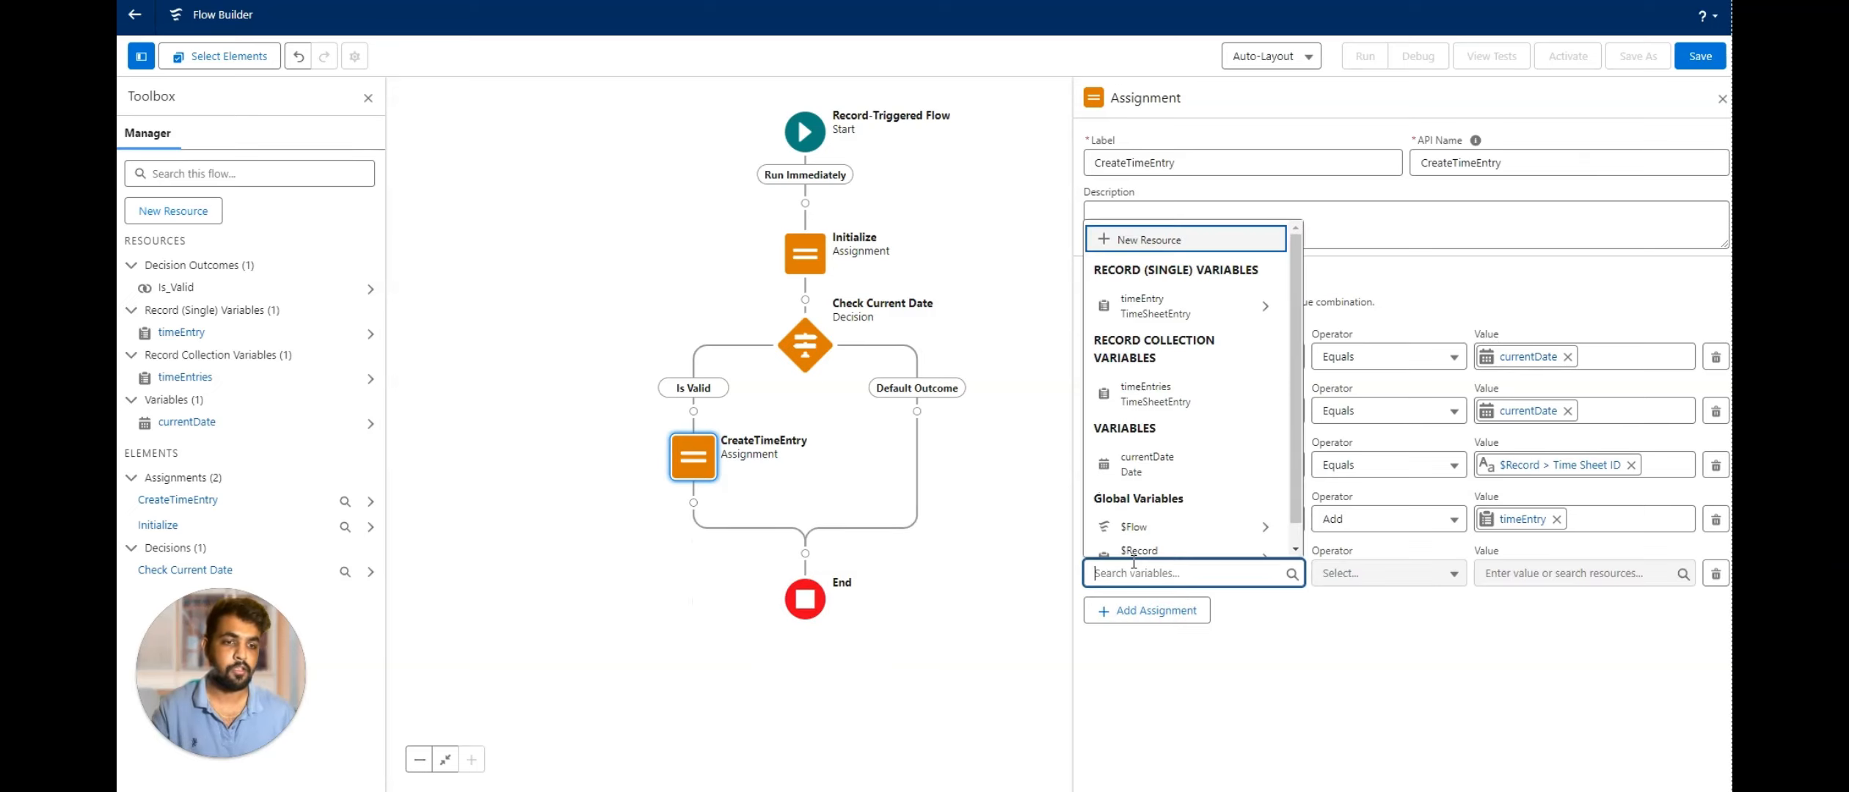
type("cur")
left_click(1163, 530)
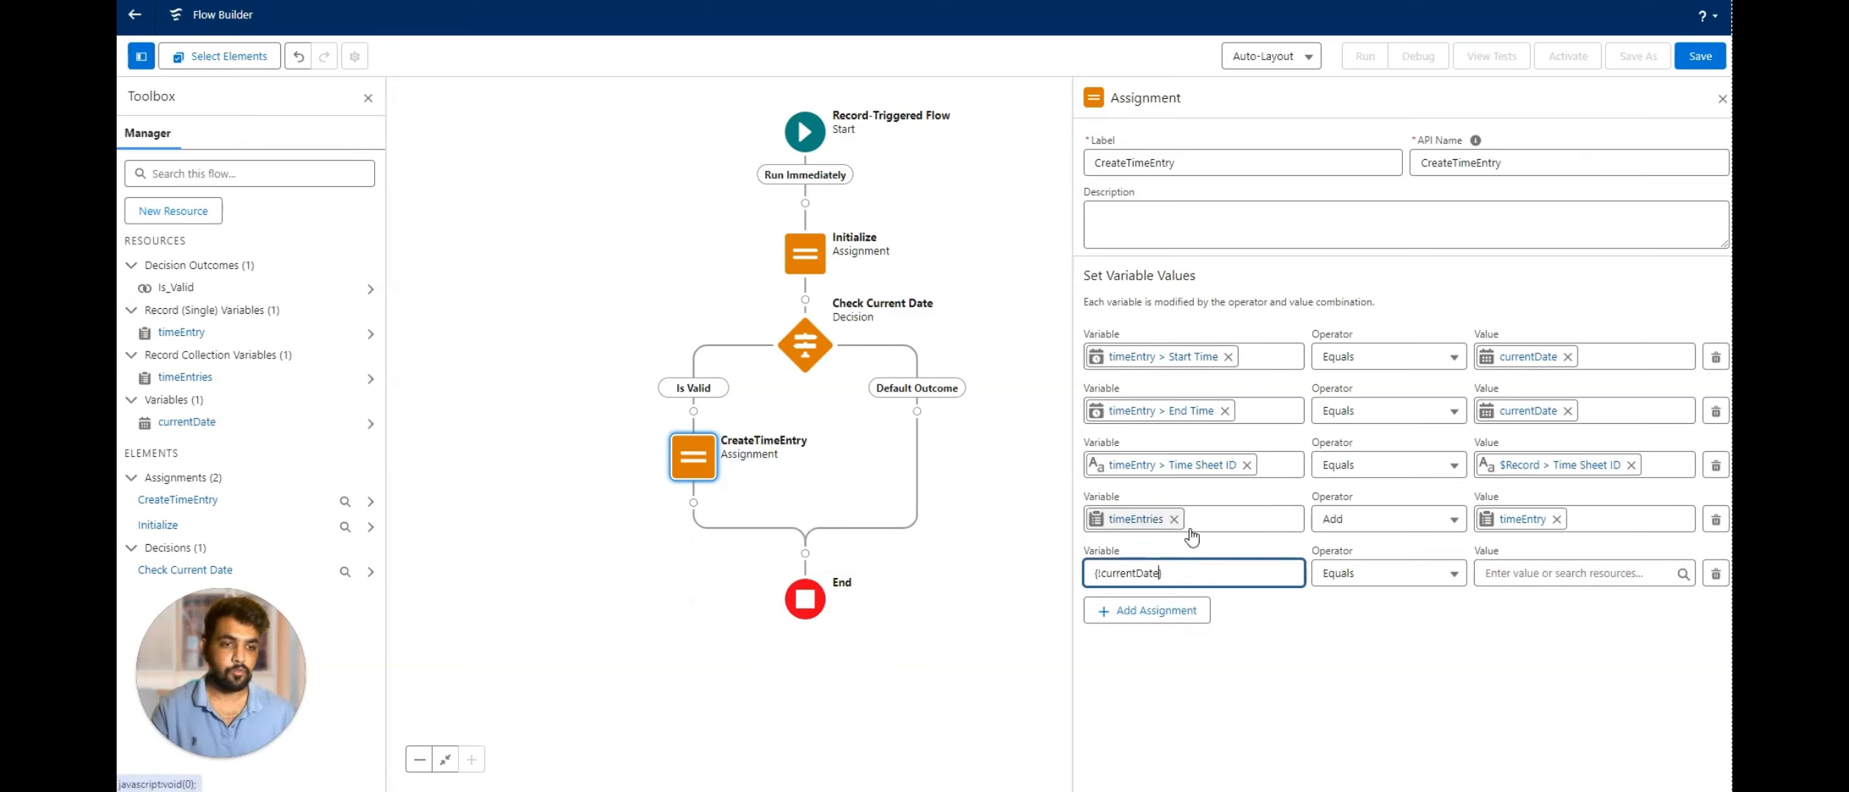
left_click(1368, 585)
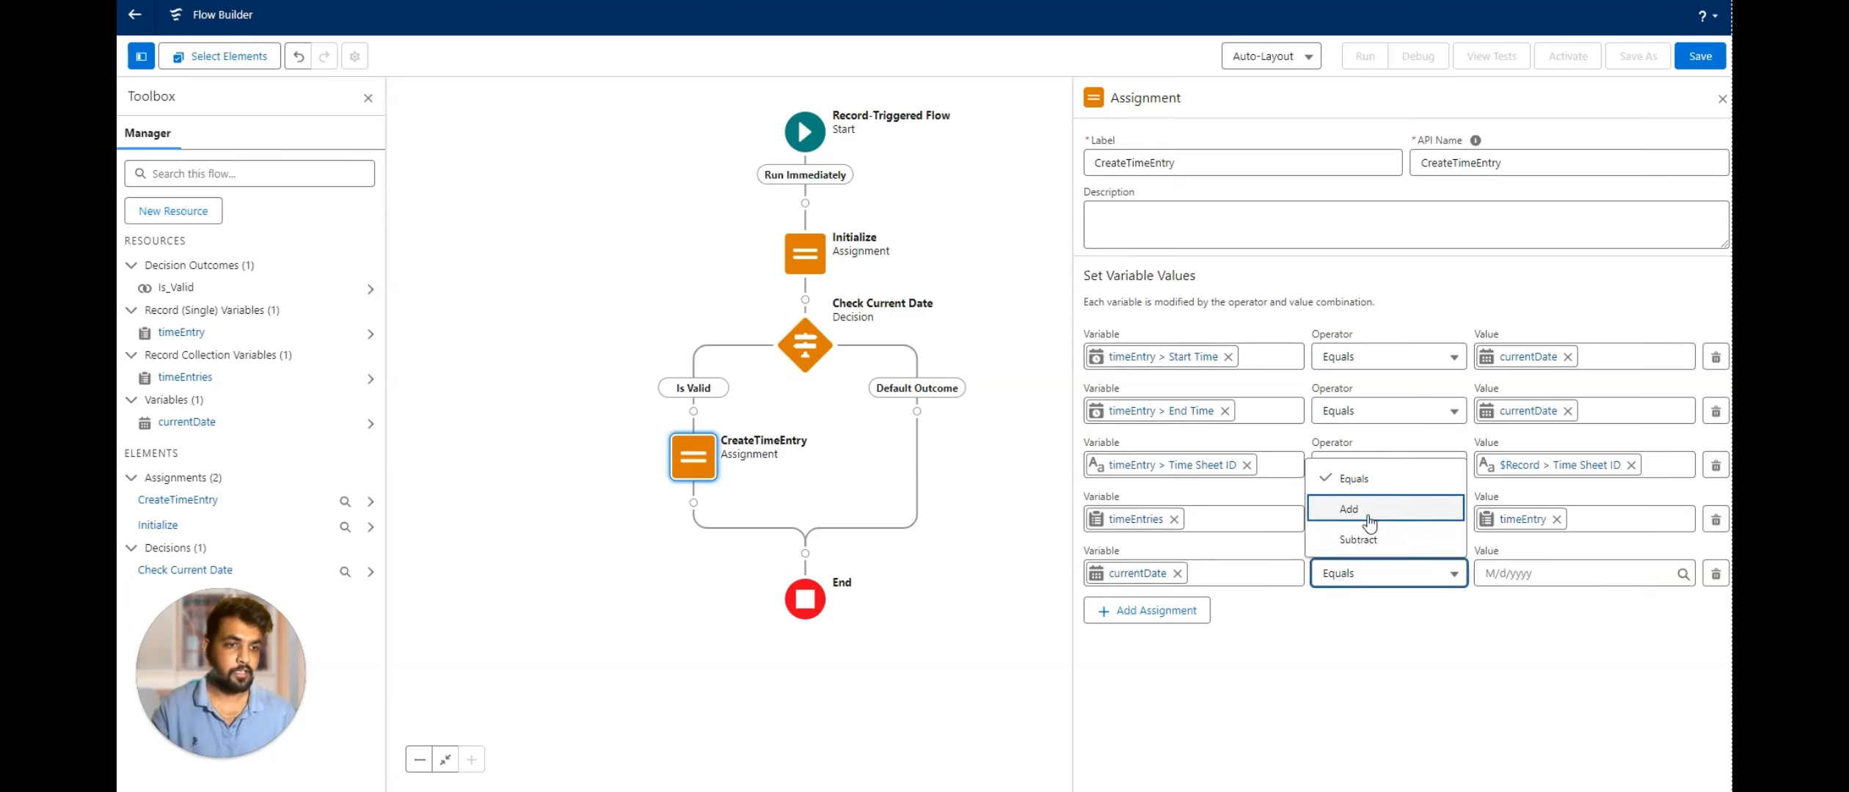
left_click(1364, 539)
left_click(1540, 578)
type("1")
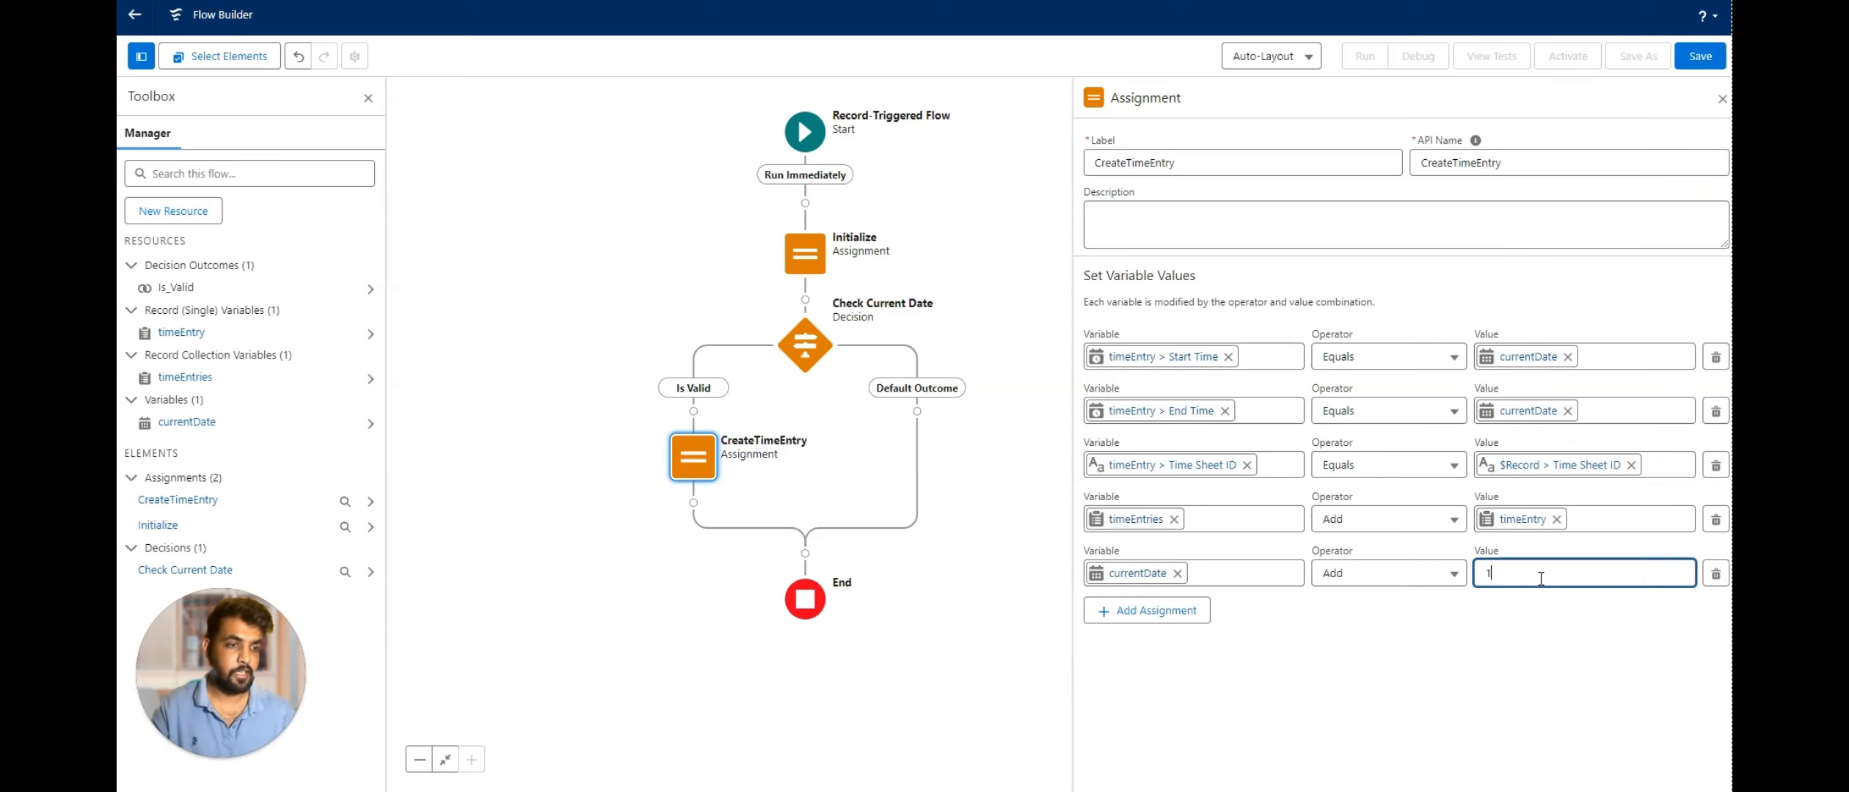
left_click(1545, 620)
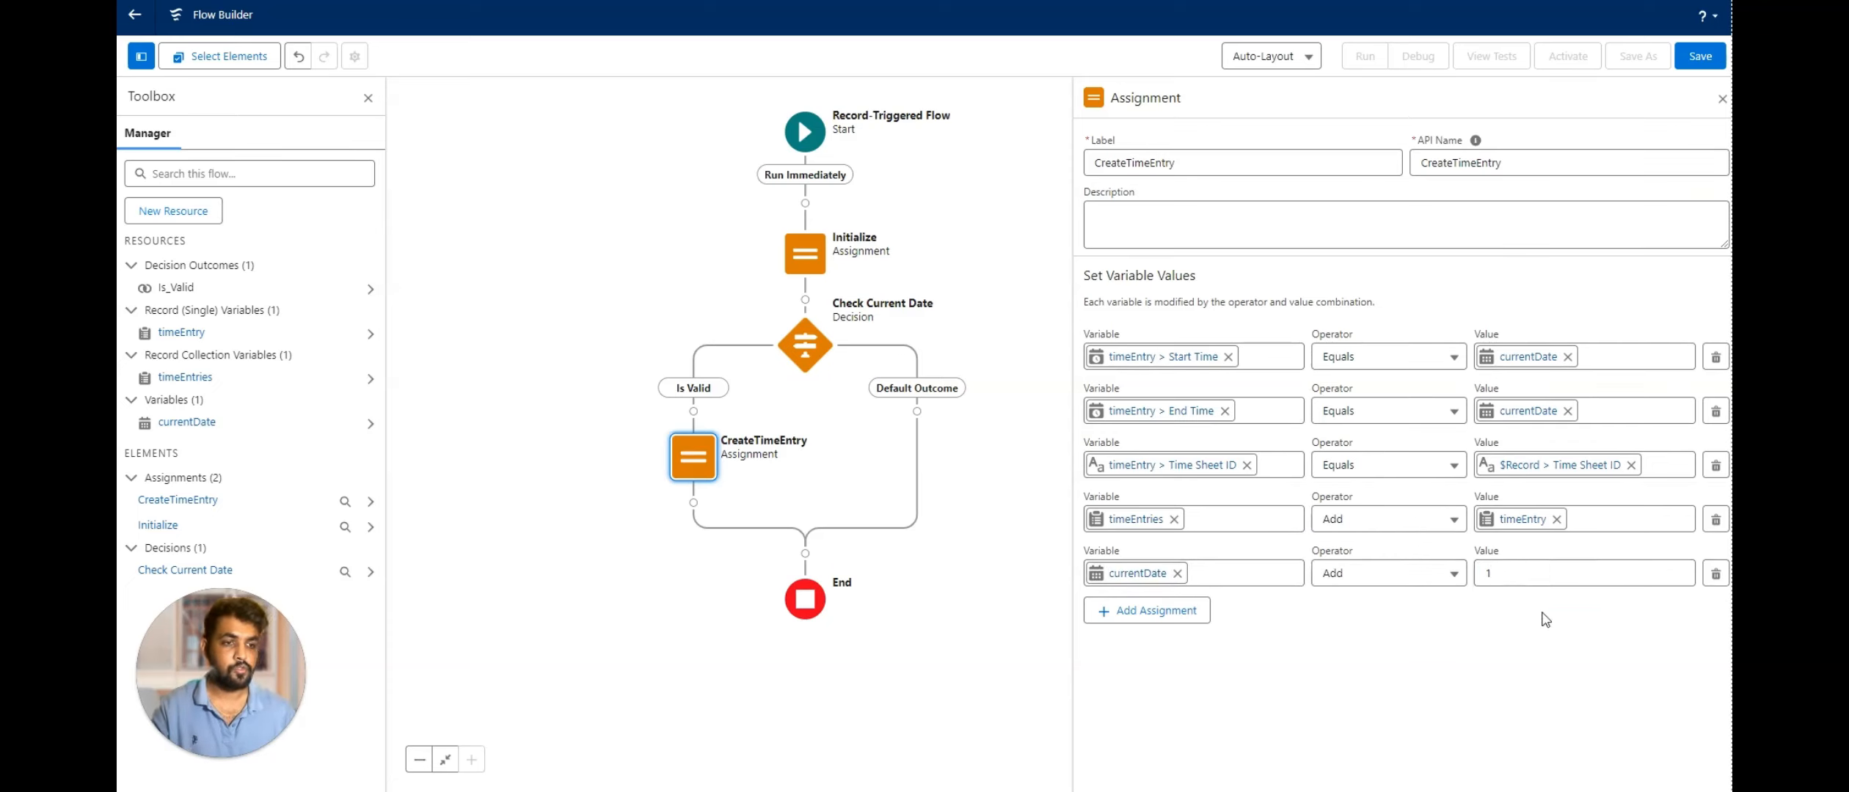
Connect the path after CreateTimeEntry back to the Check Current Date decision to form the loop.
left_click(693, 503)
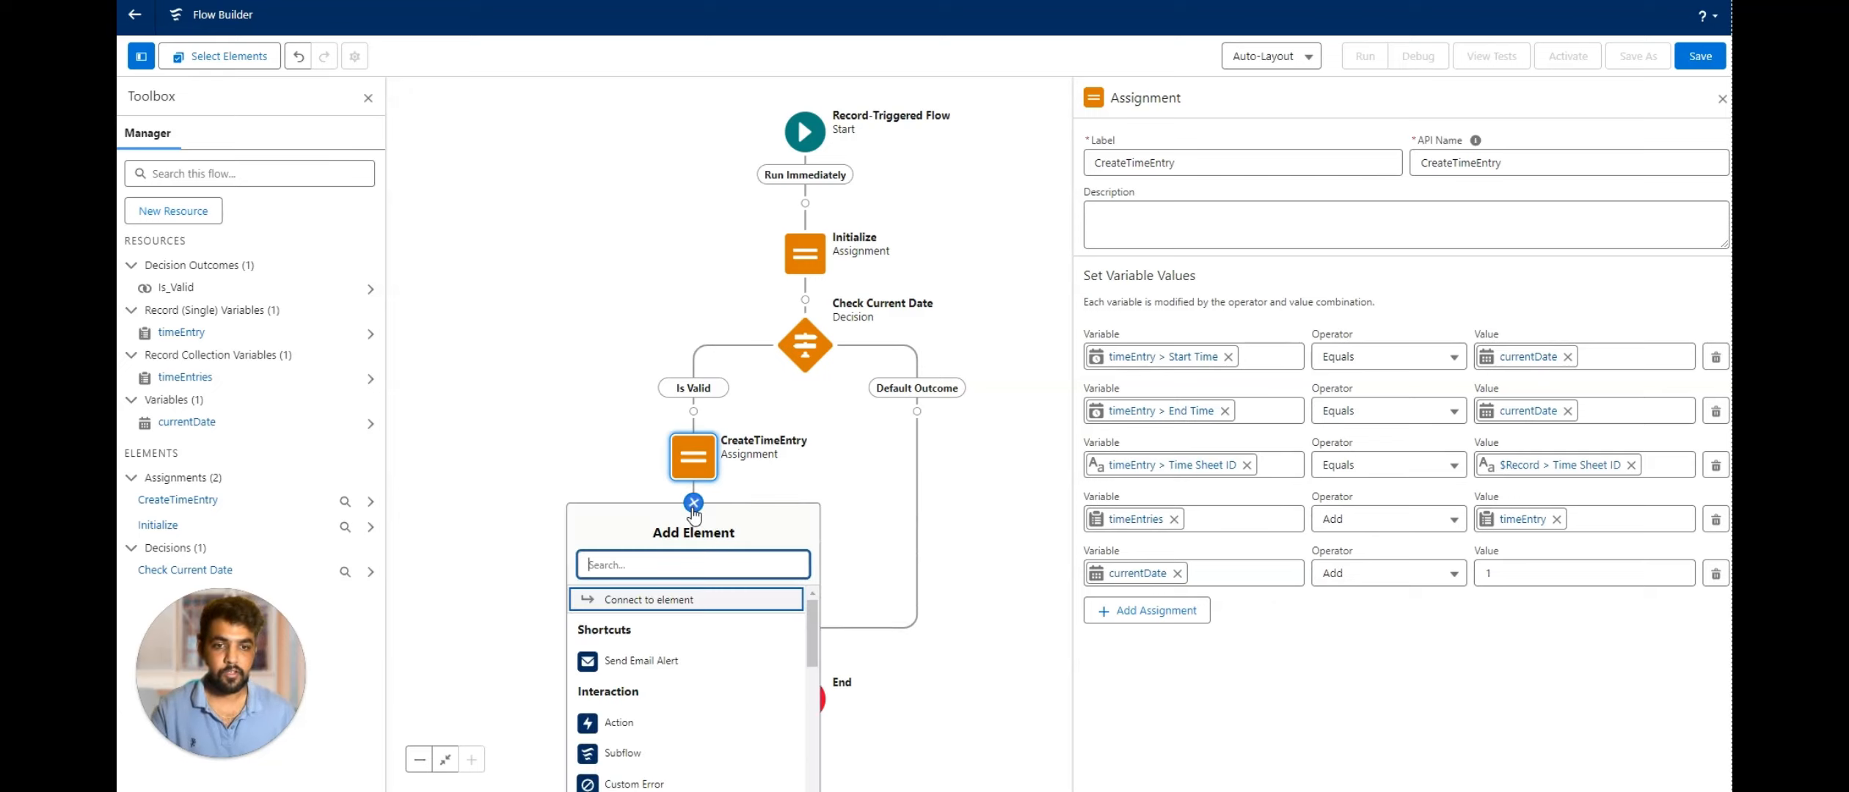
left_click(634, 600)
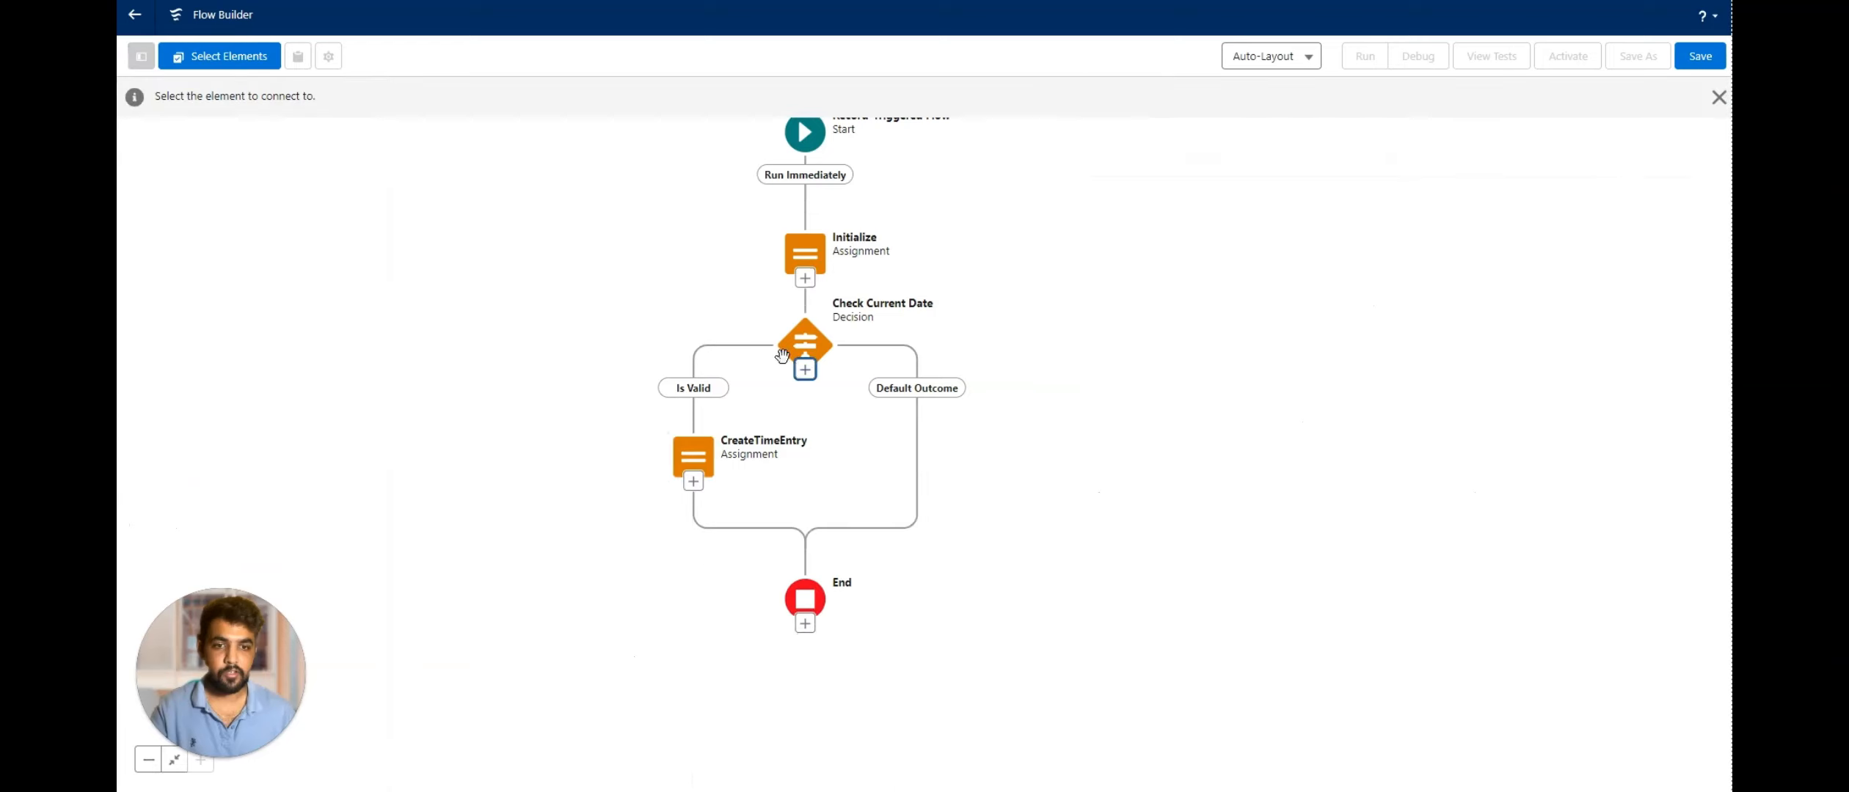
left_click(804, 370)
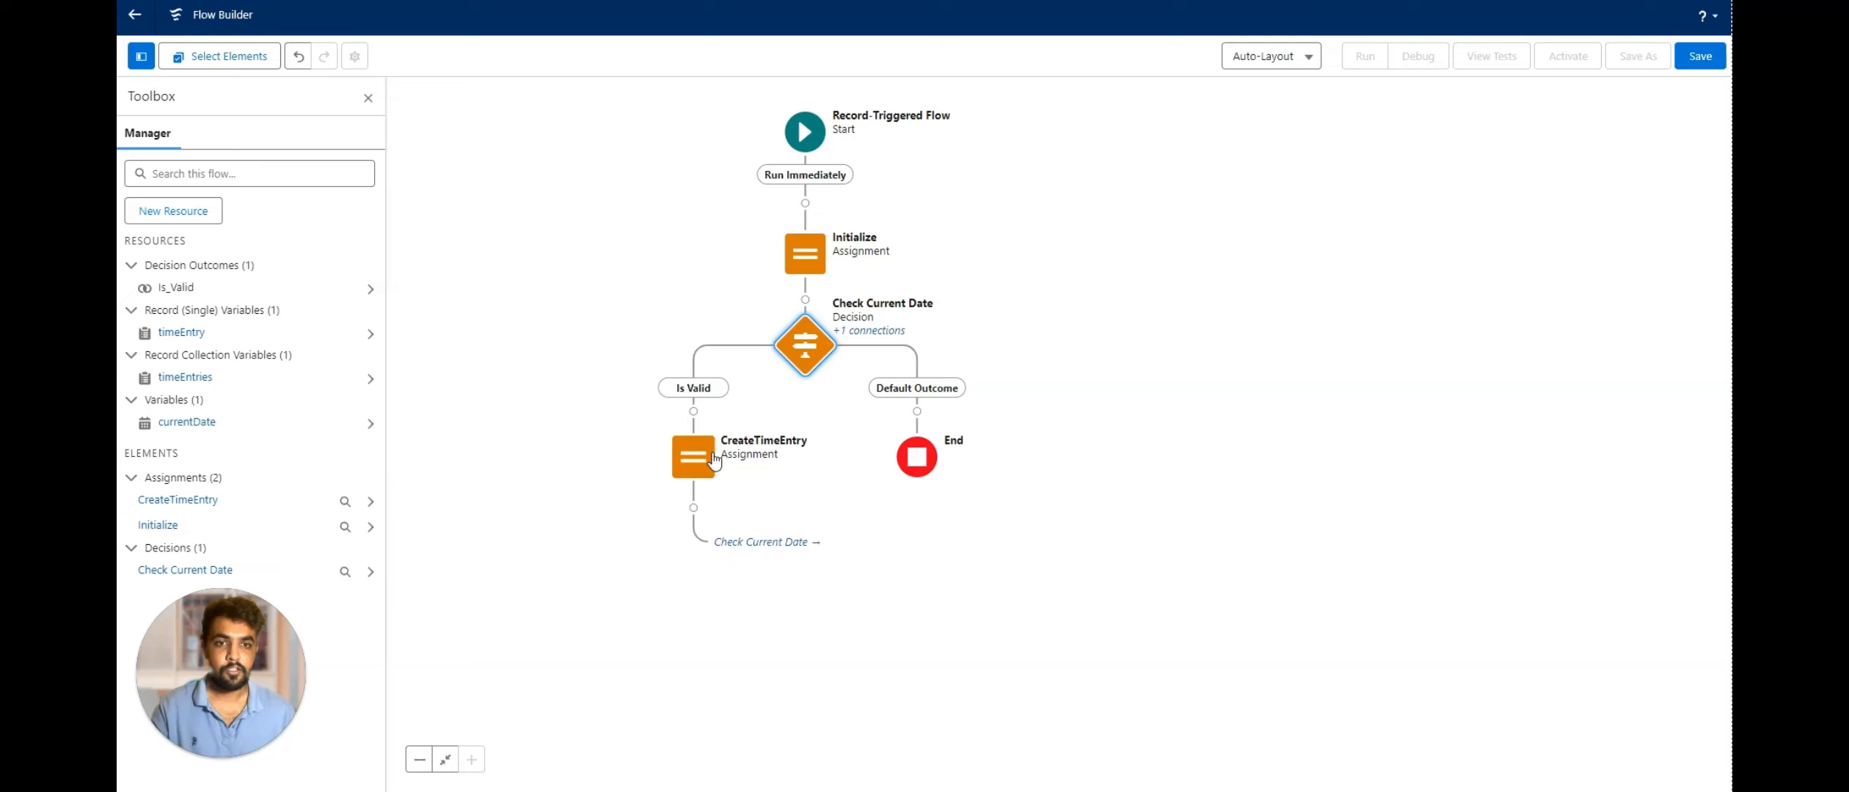
Add a Create Records element labelled InsertTimeEntries on the Default Outcome path.
left_click(917, 411)
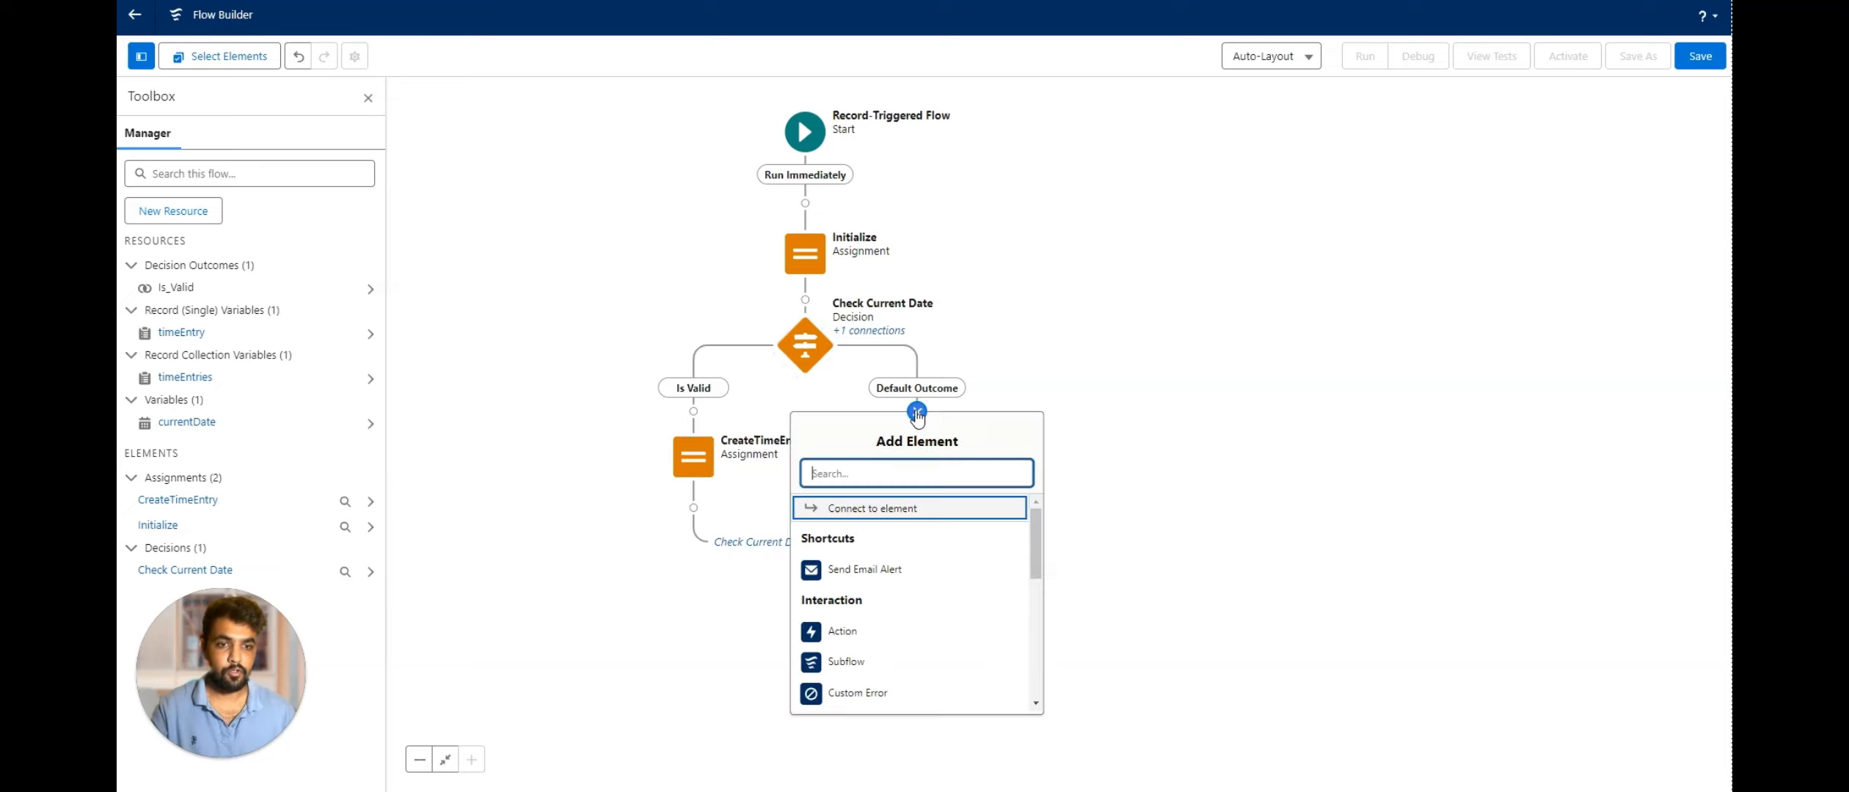
type("crea")
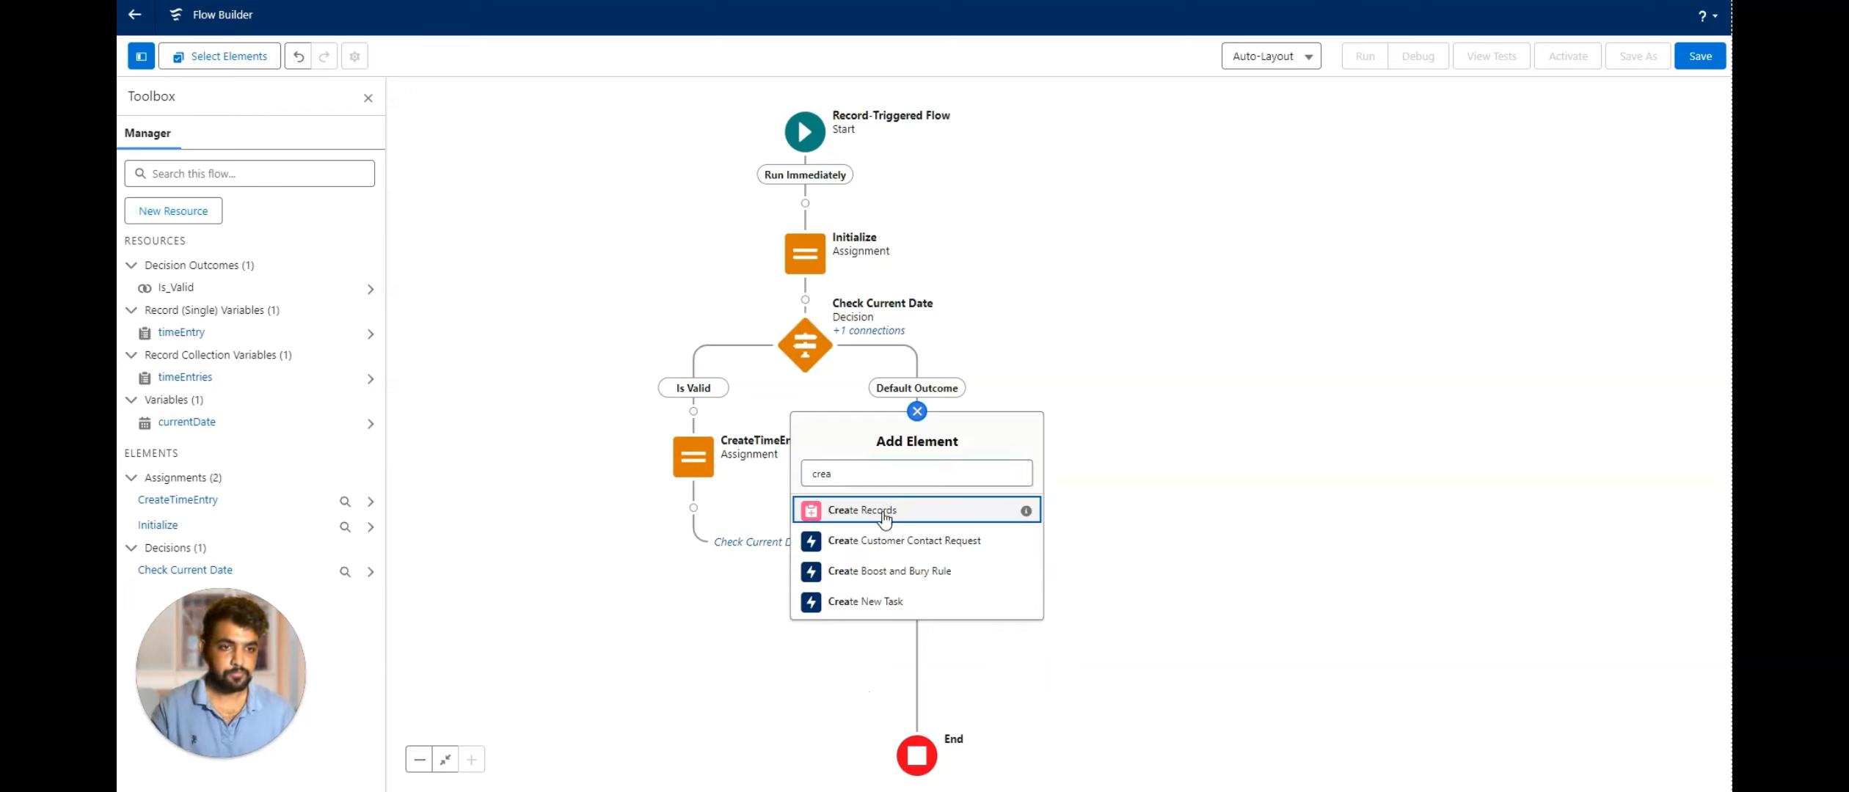
left_click(884, 511)
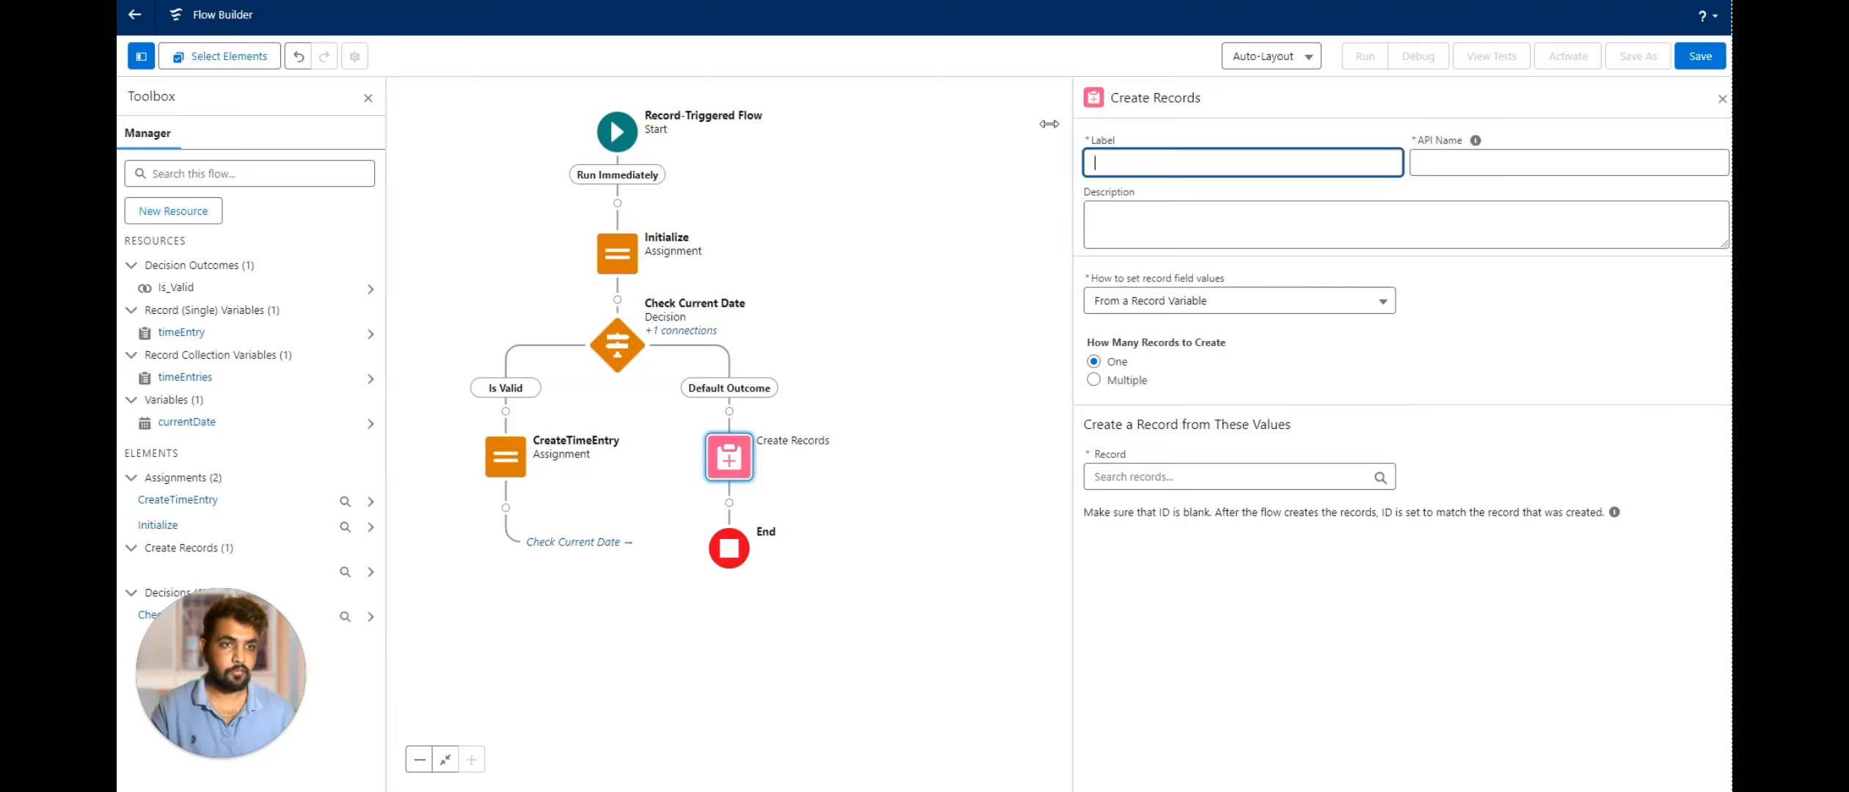
left_click(1150, 28)
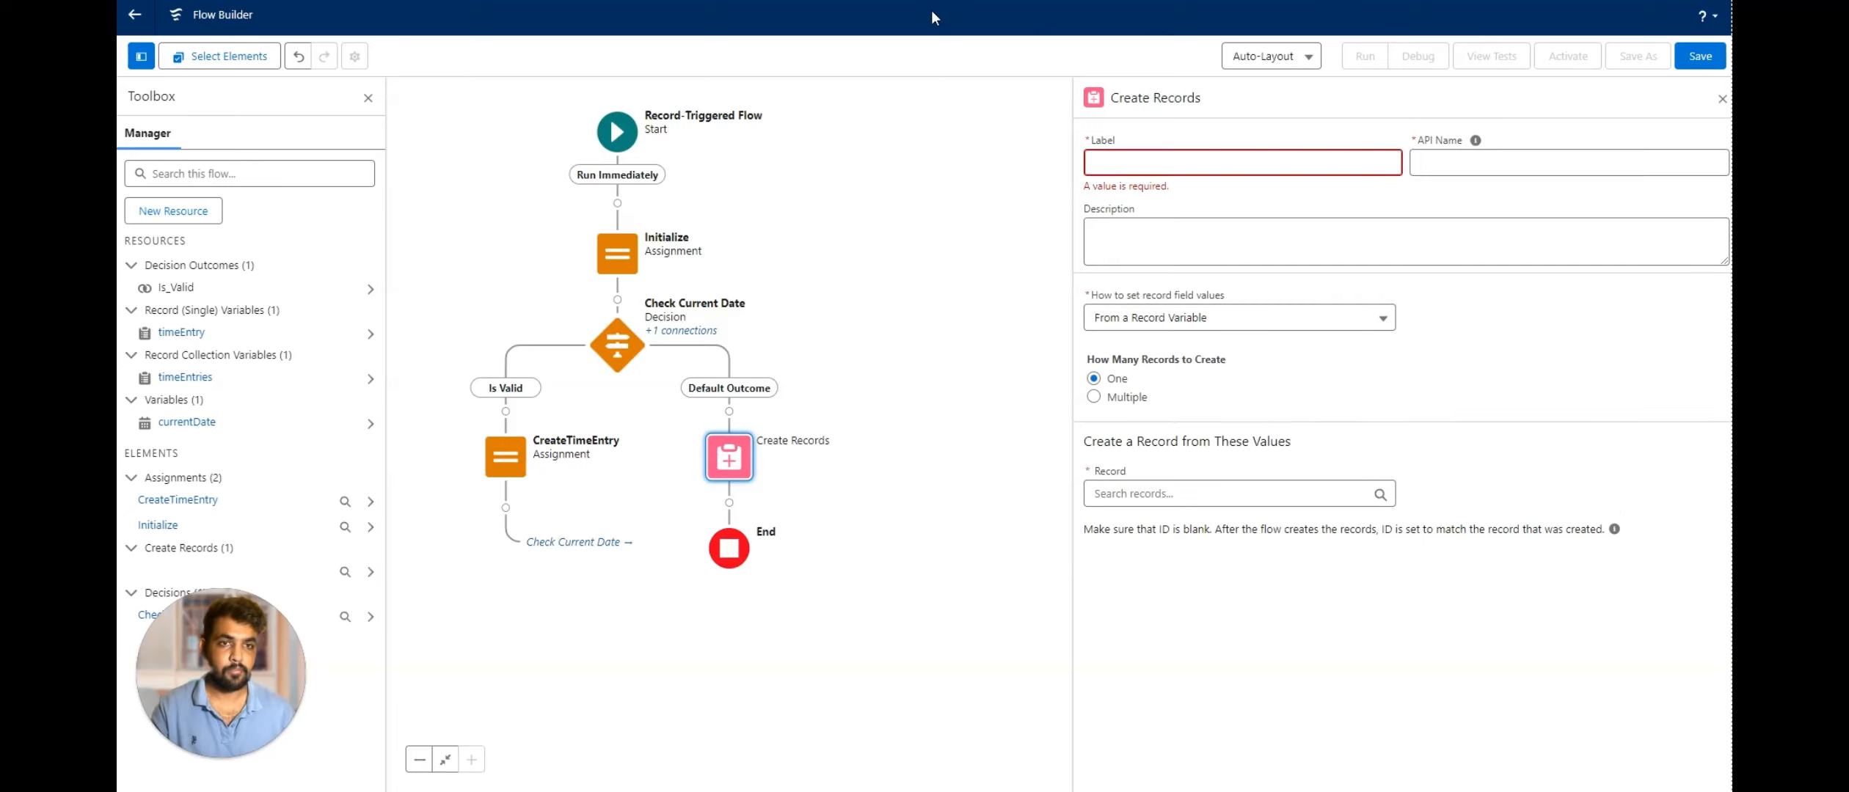
left_click(1343, 163)
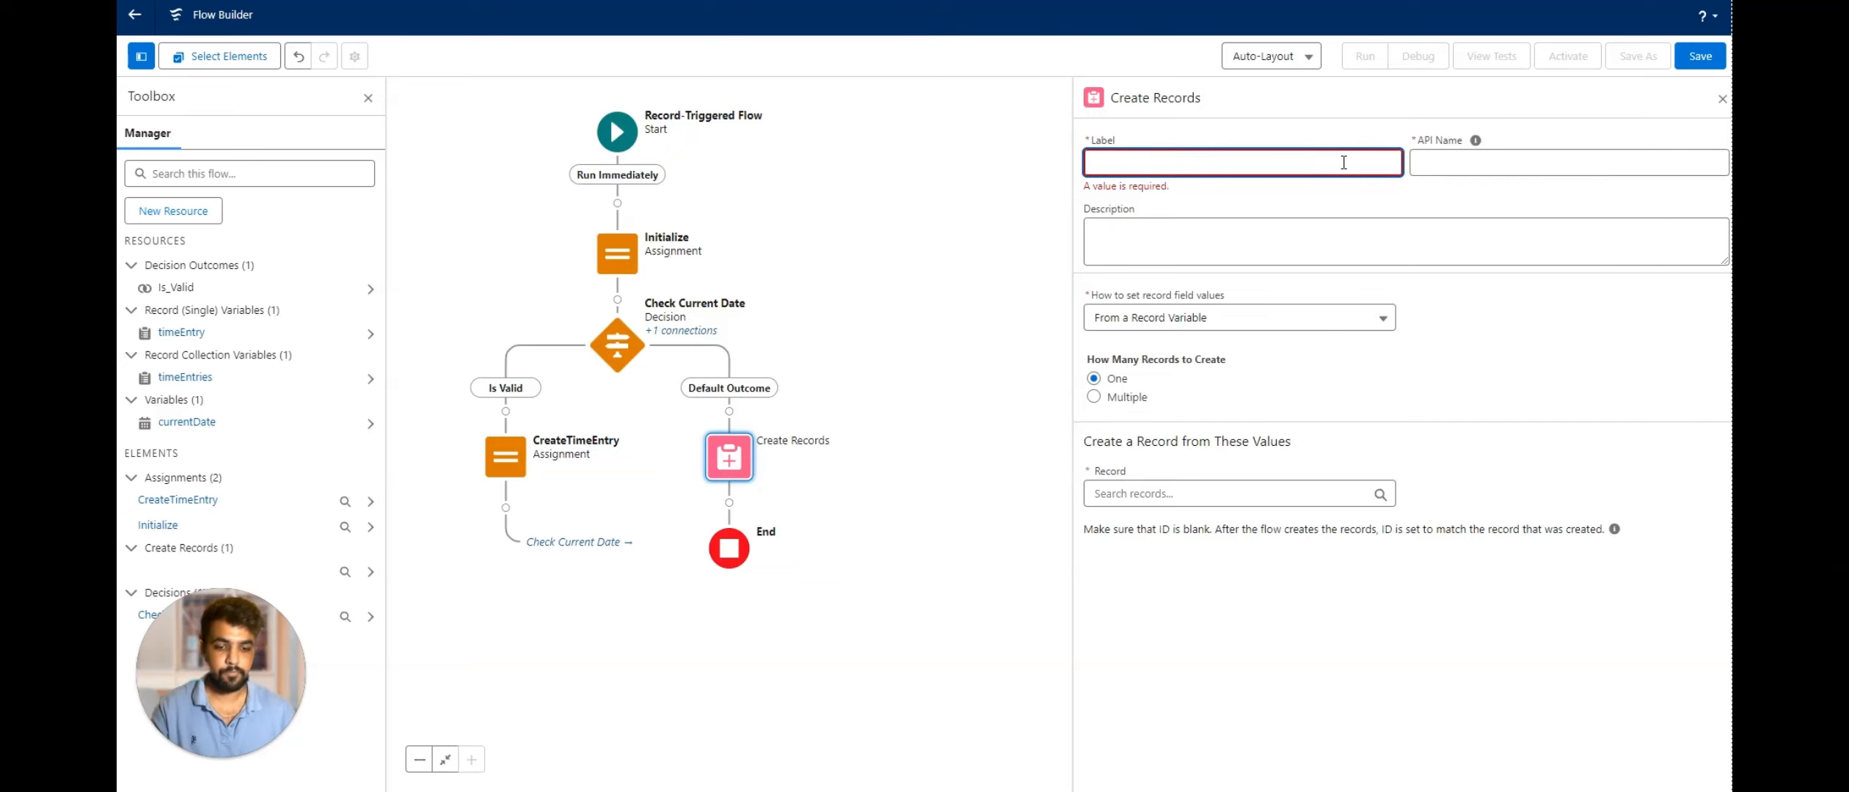
type("InsertTimeE")
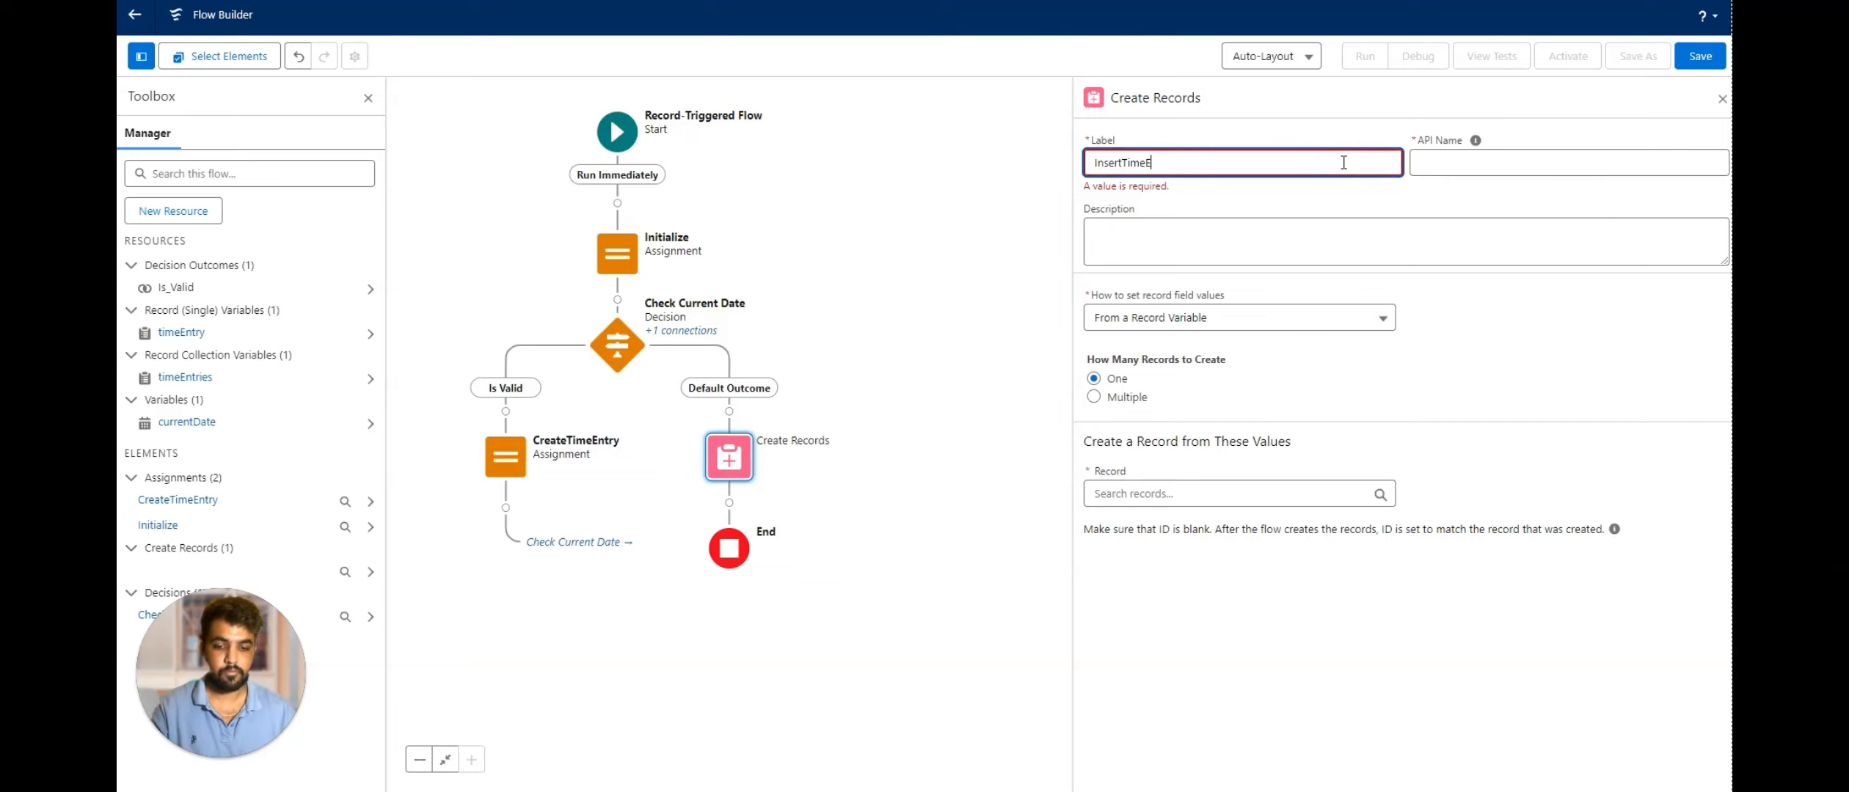
type("ntries")
left_click(1475, 139)
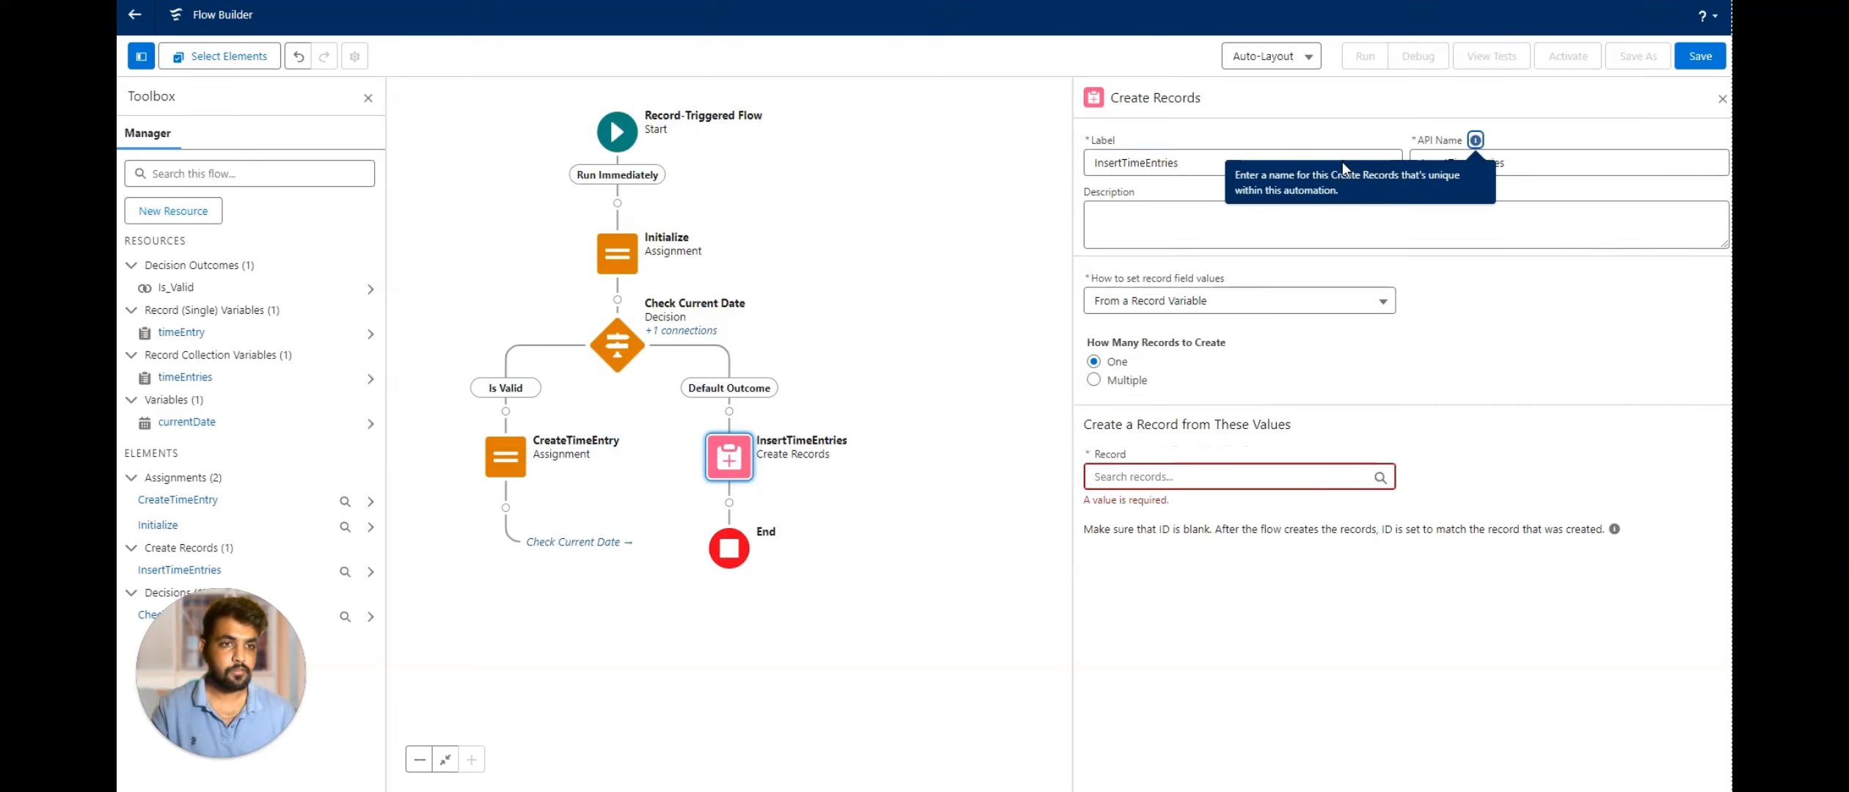
Set InsertTimeEntries to create multiple records from the timeEntries record collection.
left_click(1093, 380)
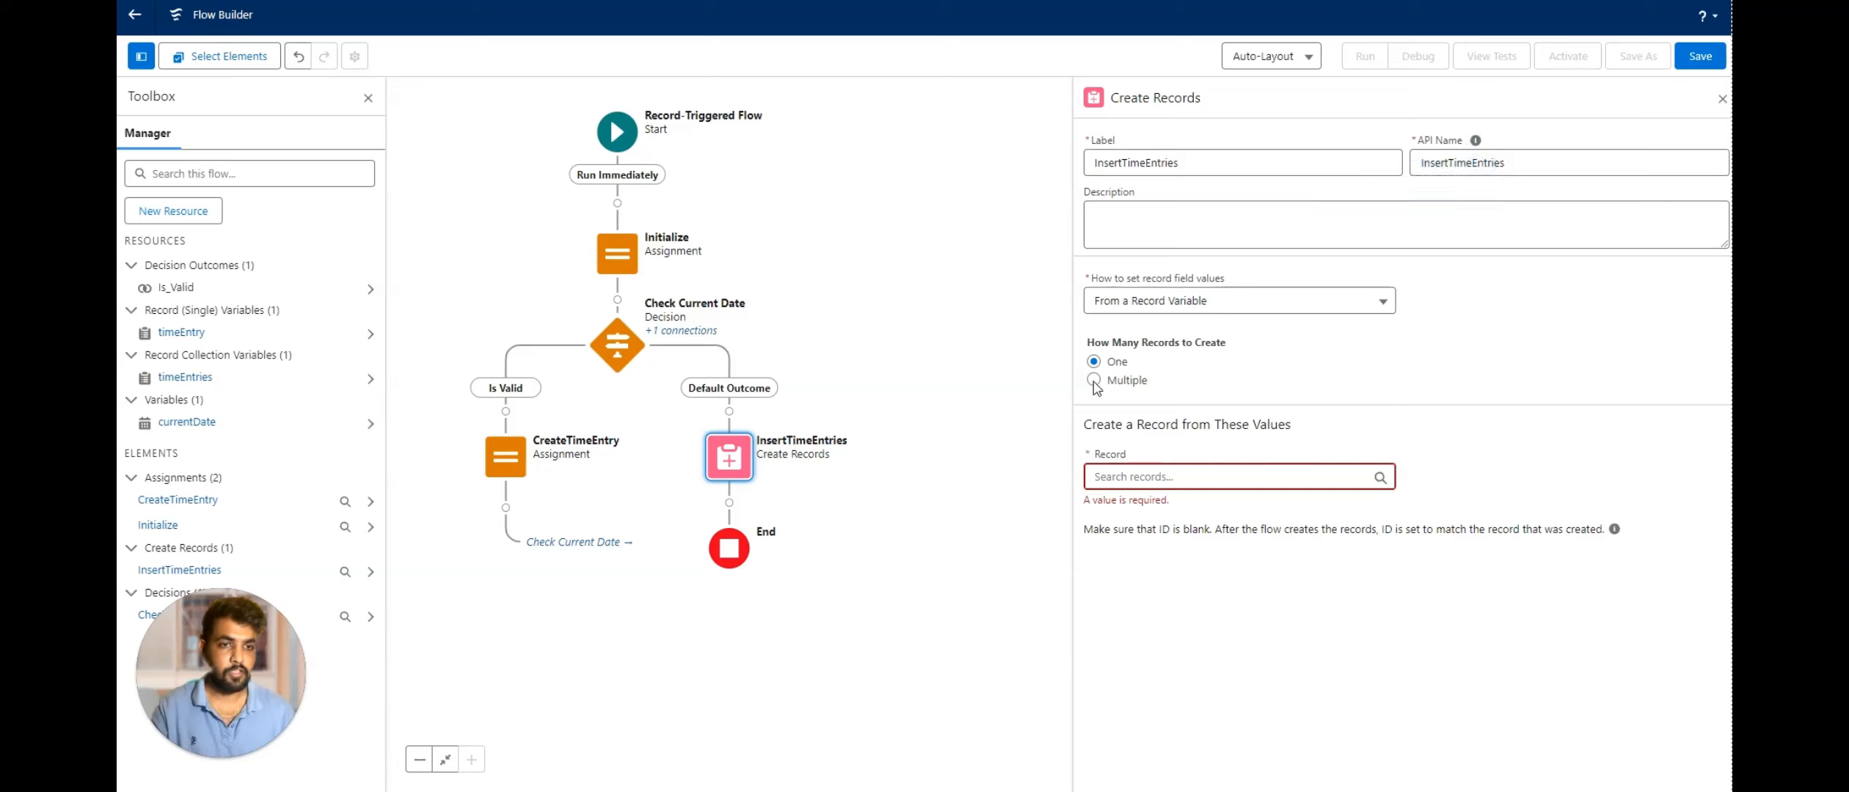
left_click(1134, 477)
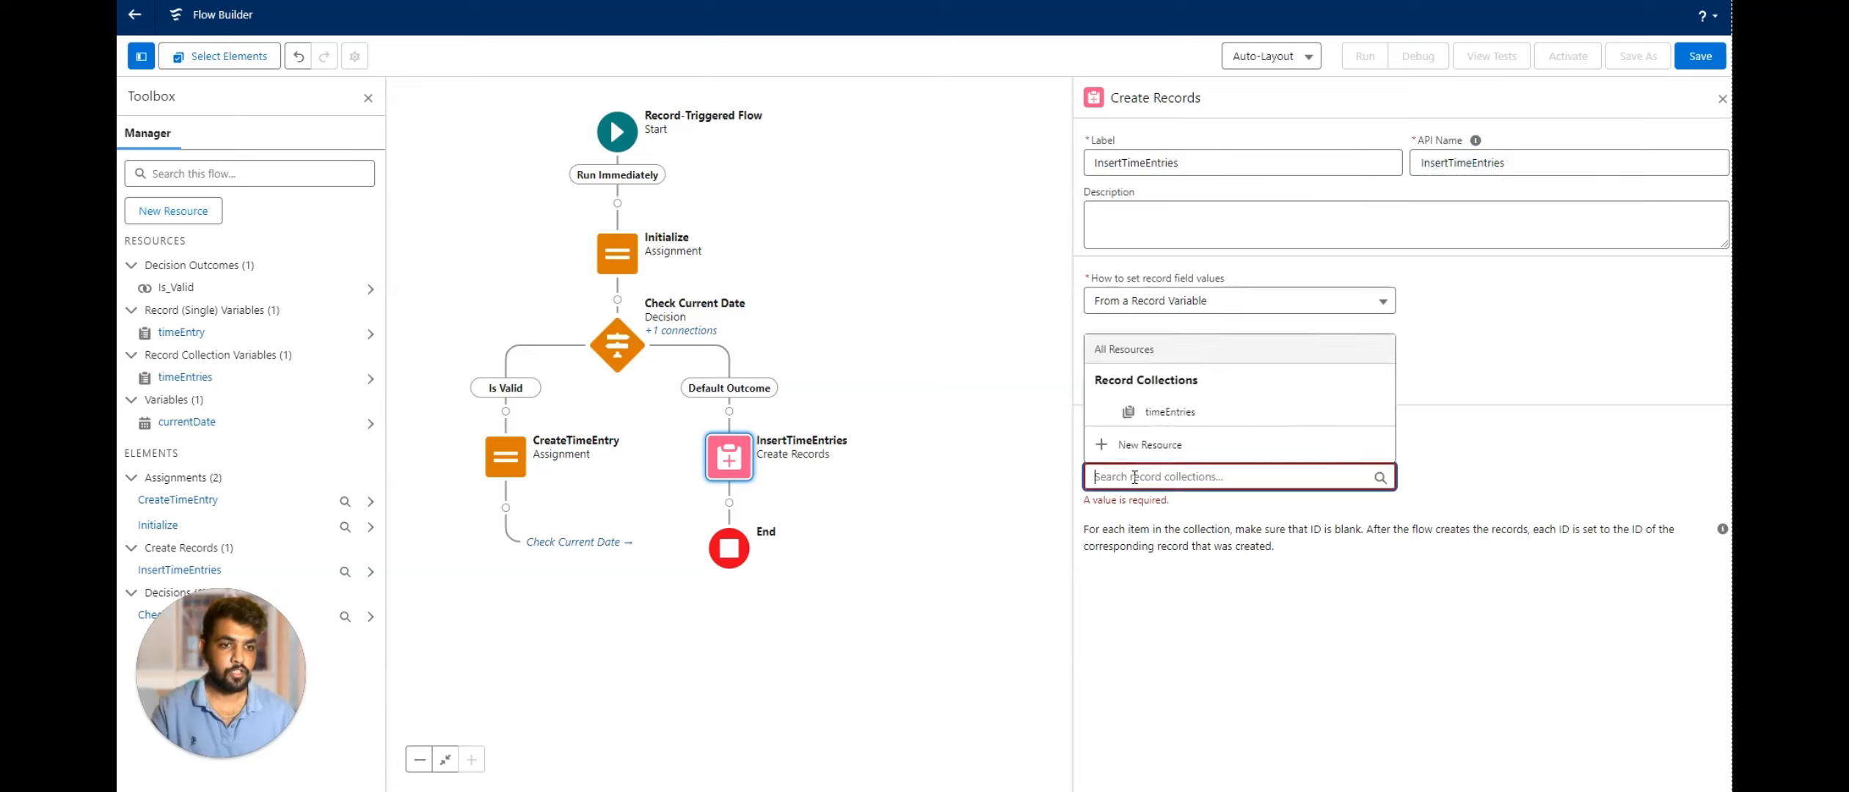
left_click(1176, 413)
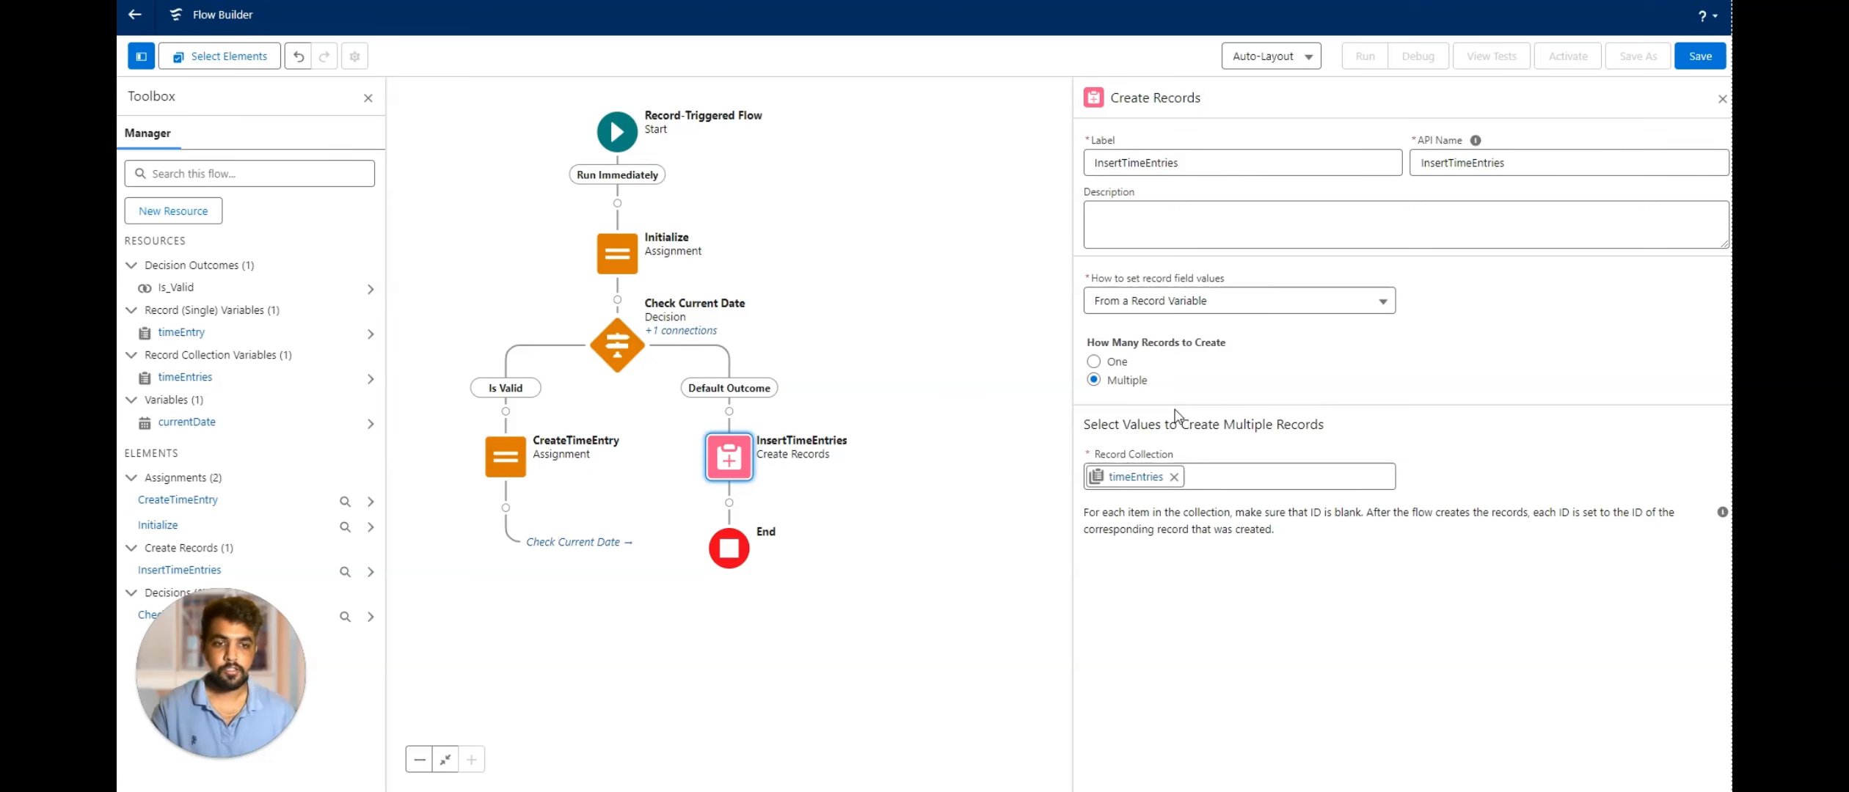
Save the flow with the label "Insert Multiple Time Entries" and activate it.
left_click(1699, 56)
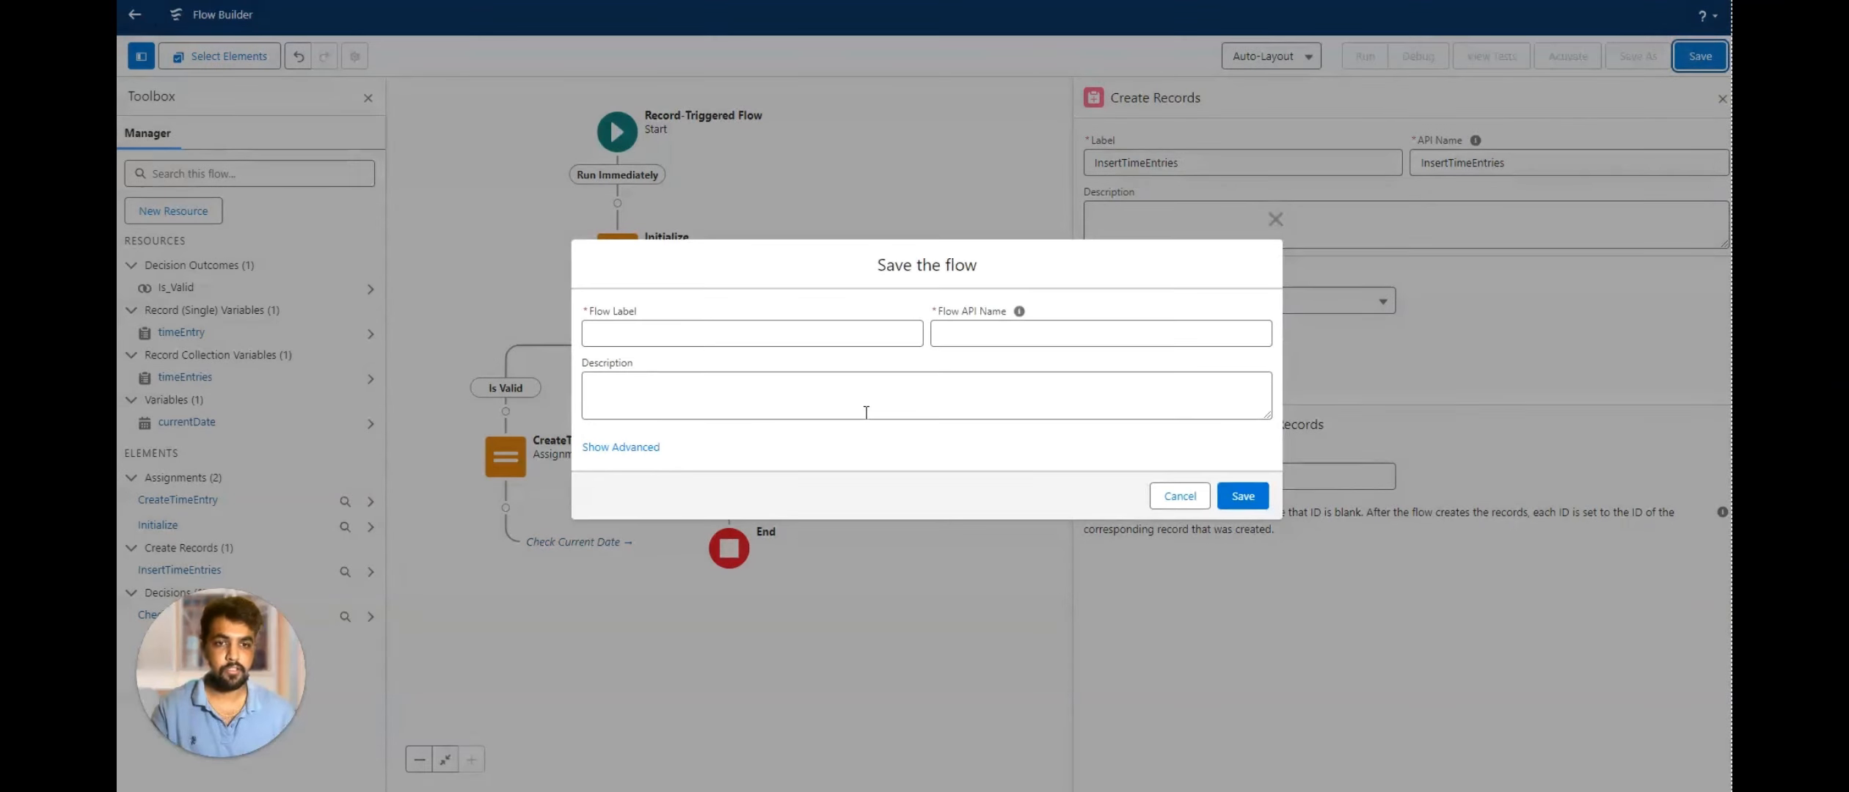
left_click(625, 339)
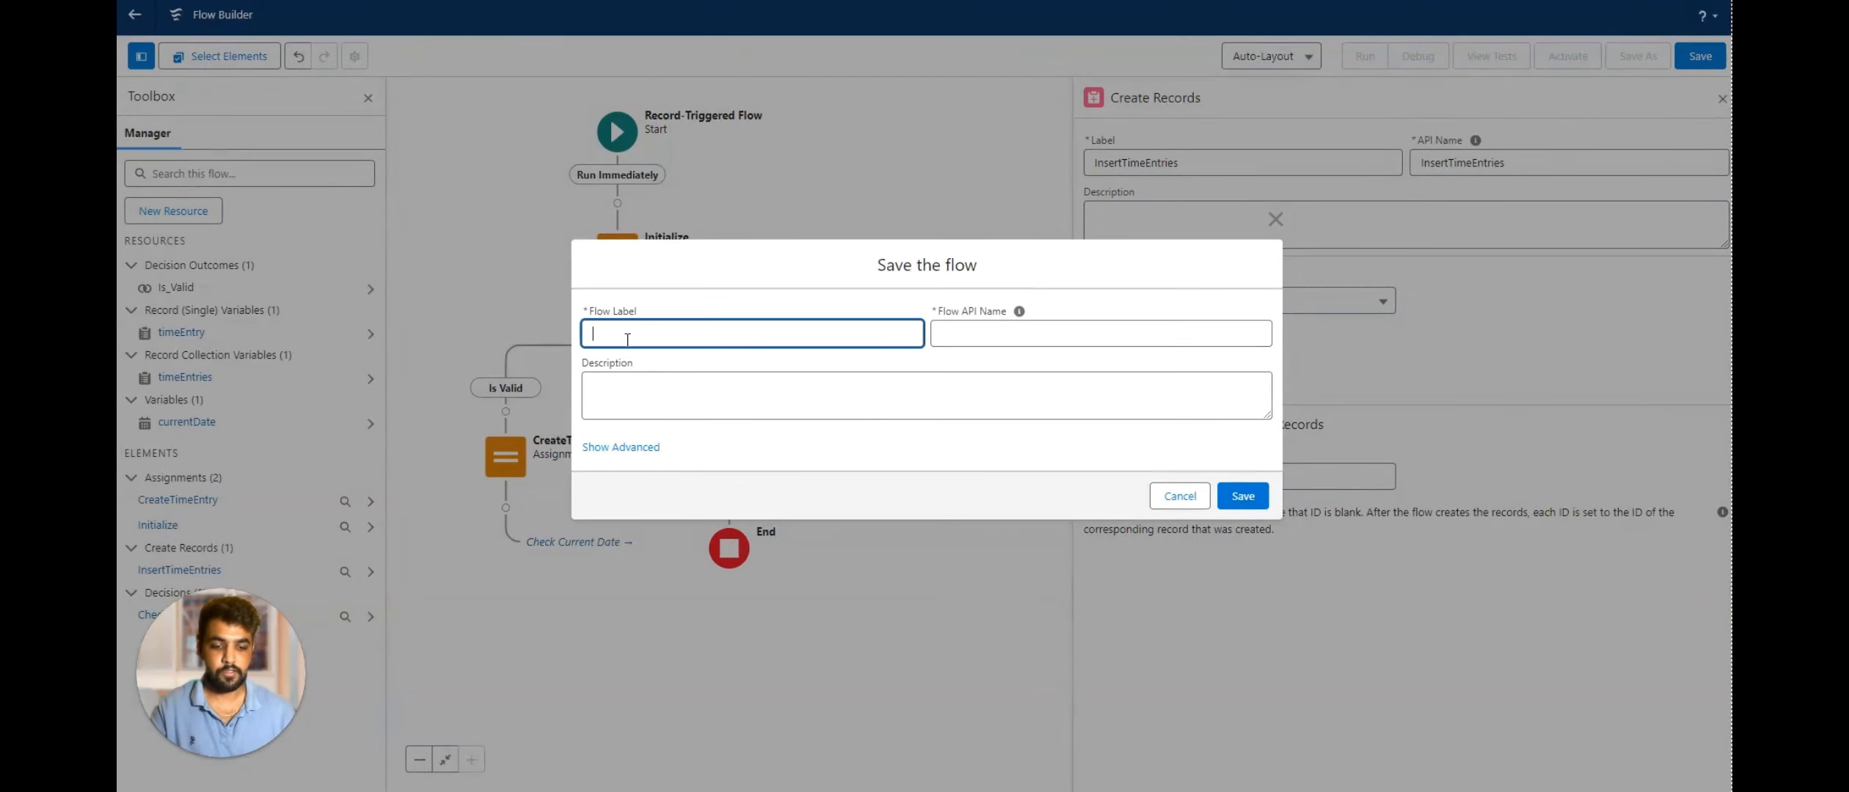
type("Insert Multiple Time Entries")
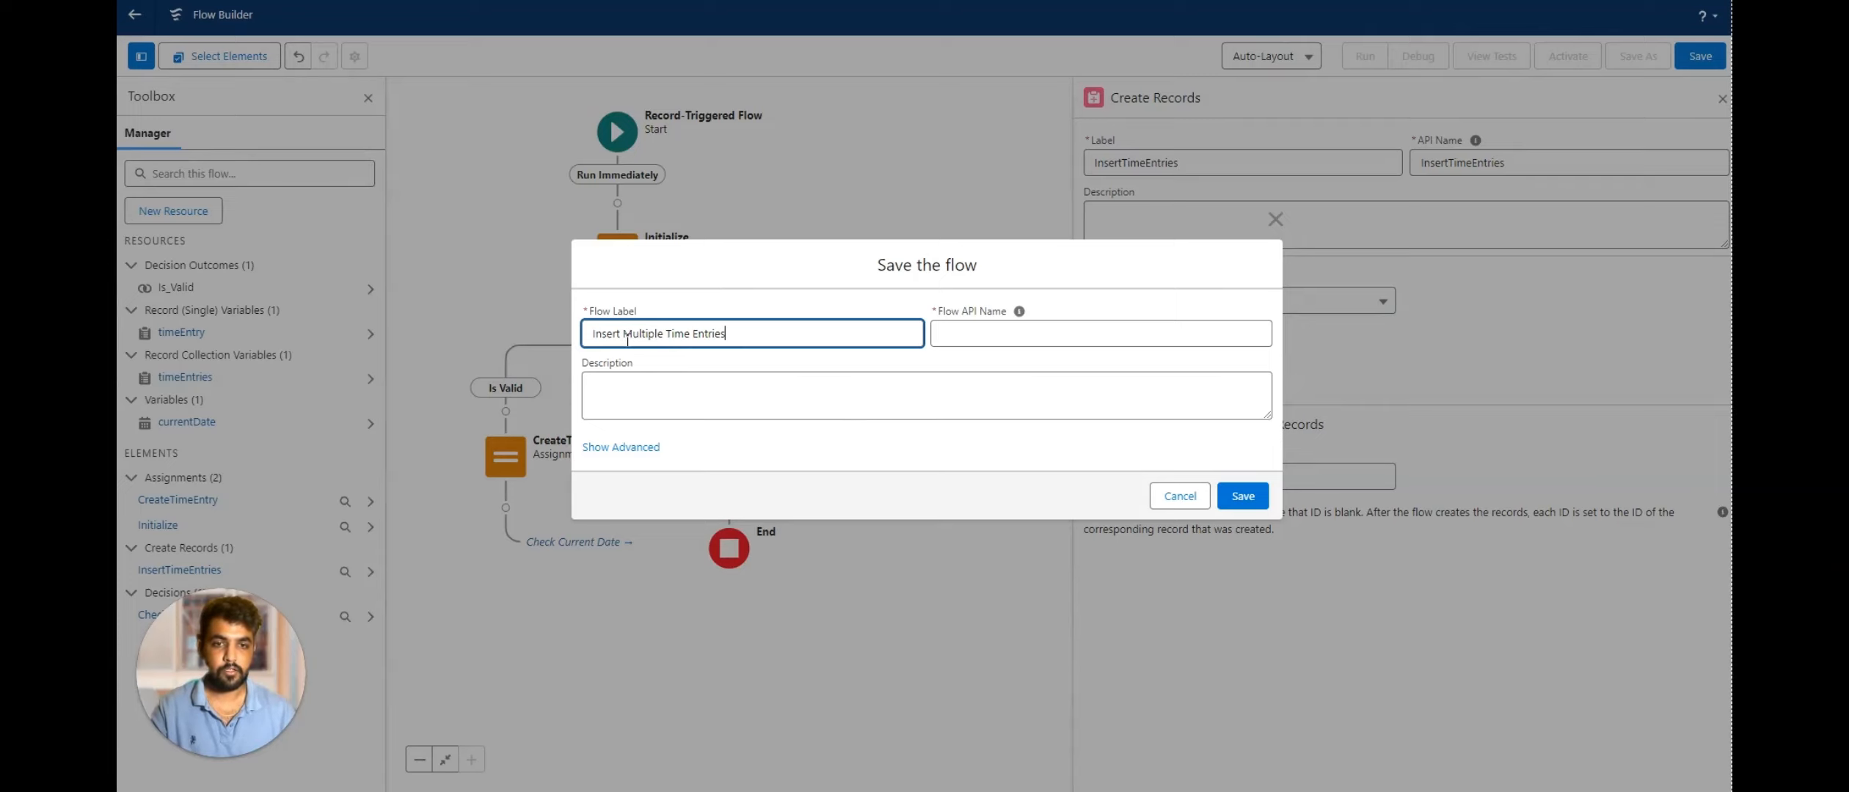
key("Tab")
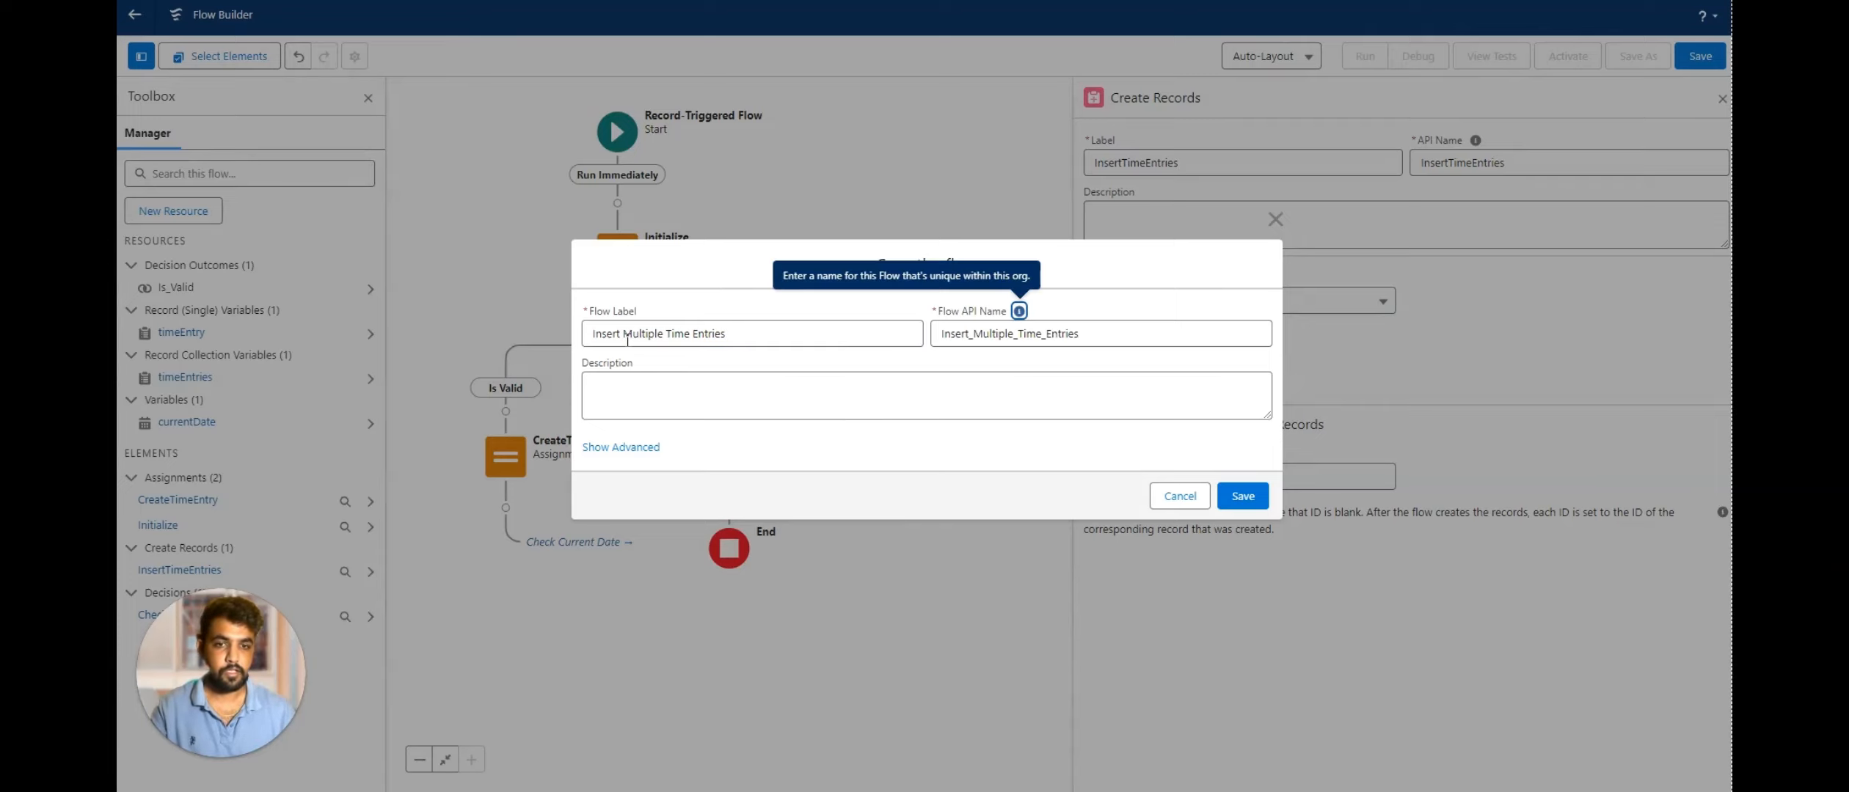
left_click(1246, 498)
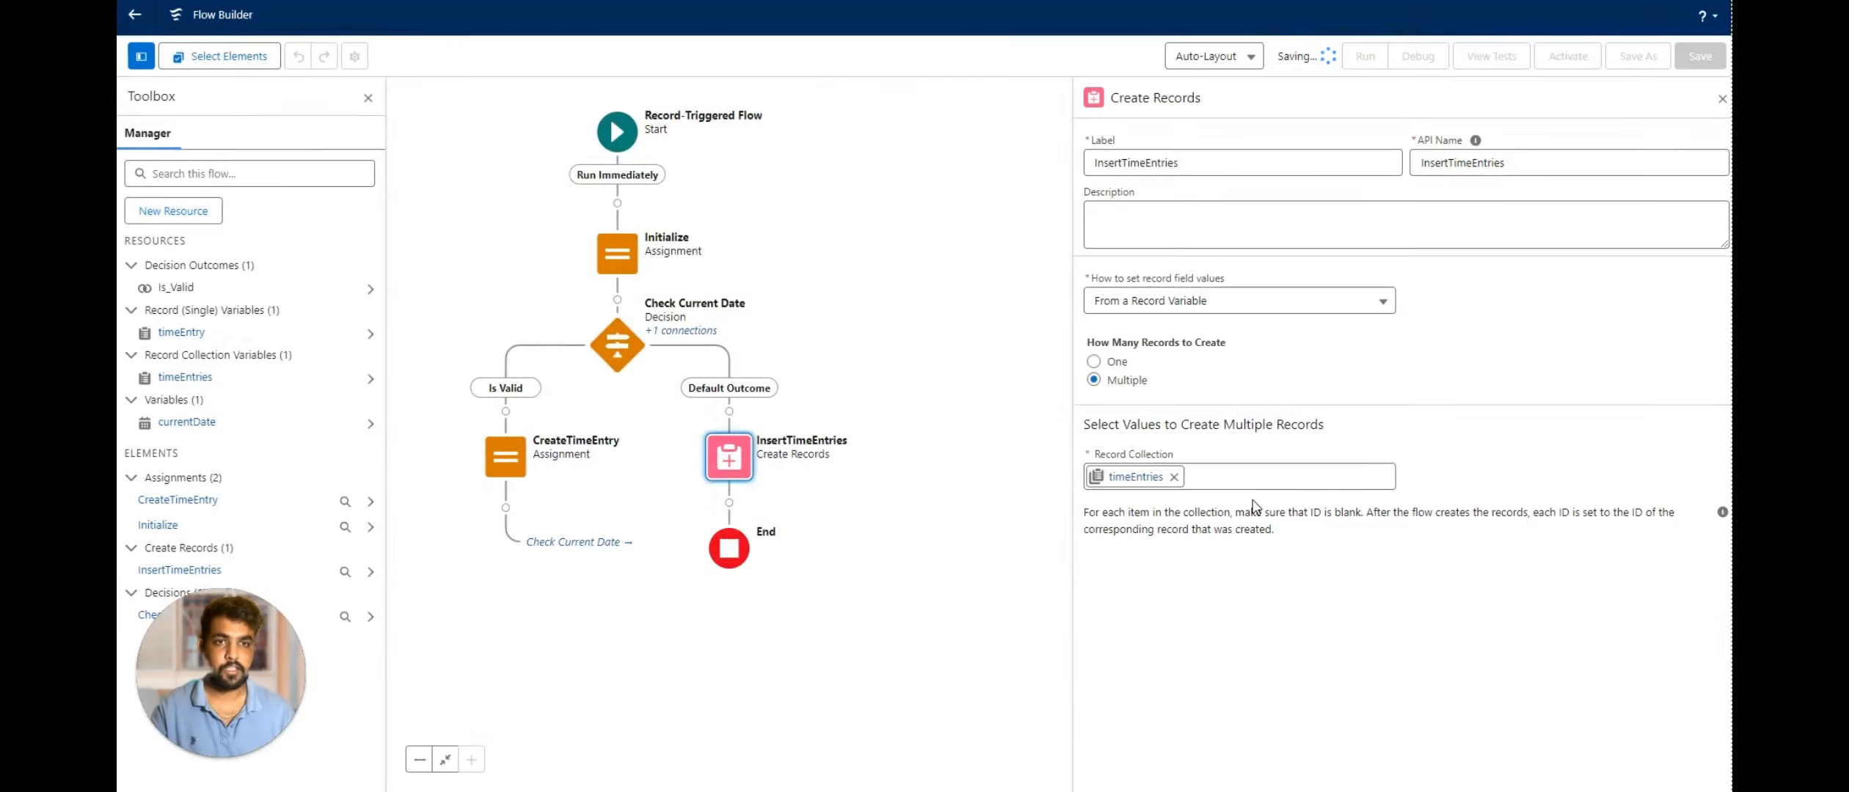
left_click(1566, 64)
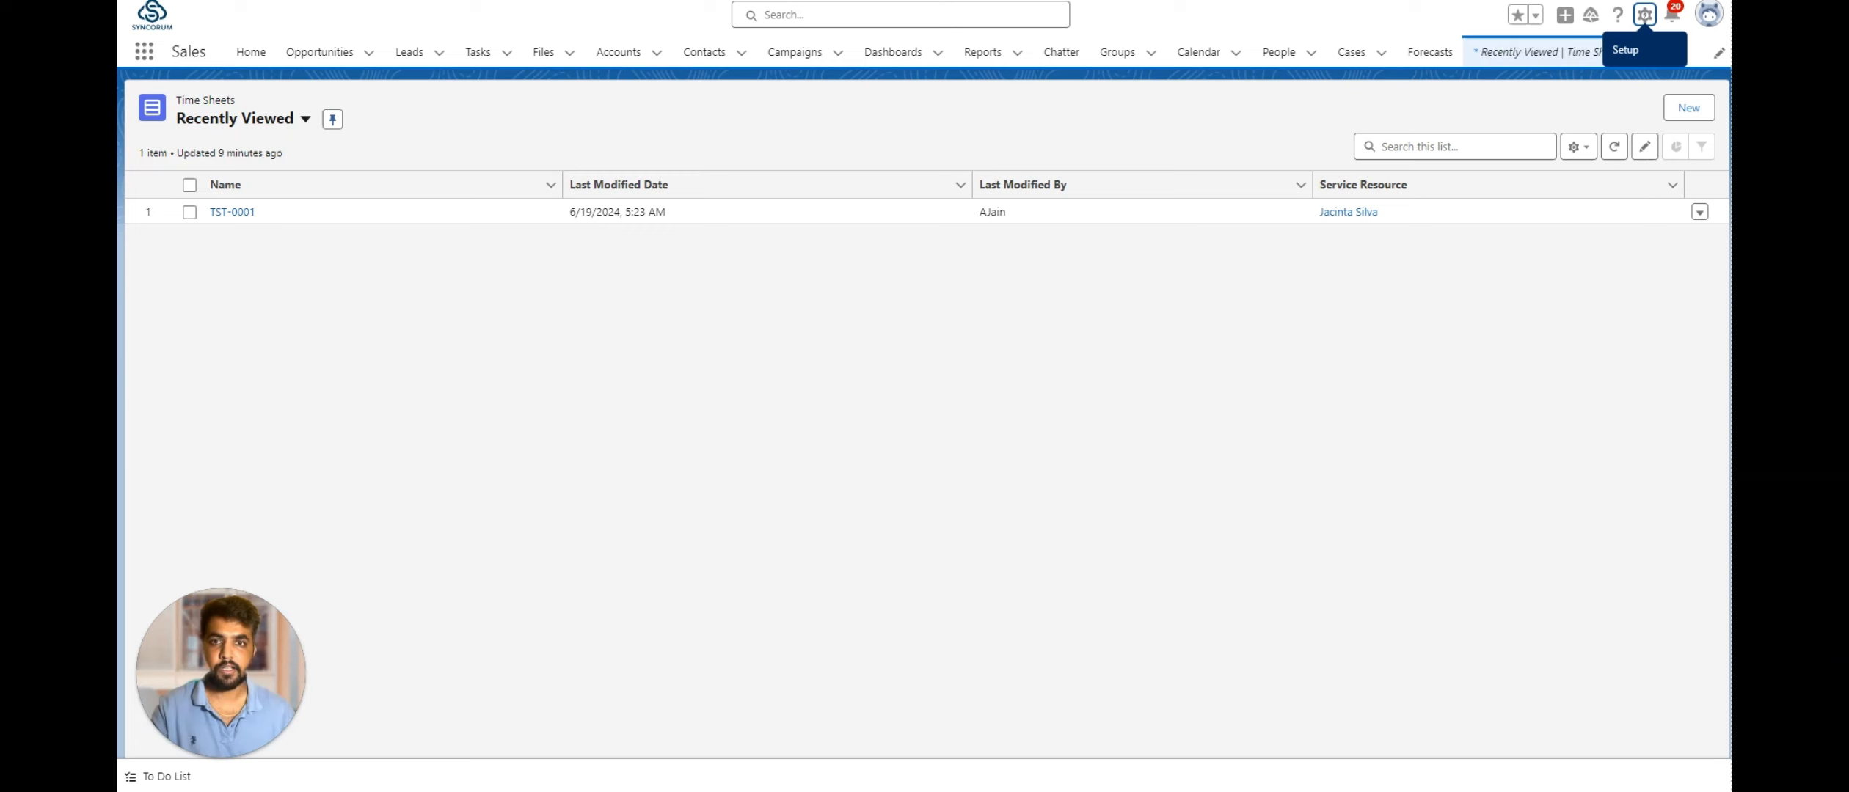
Start a new time sheet running from 6/17/2024 to 6/21/2024 with Auto-Create Time Entries enabled.
left_click(1688, 108)
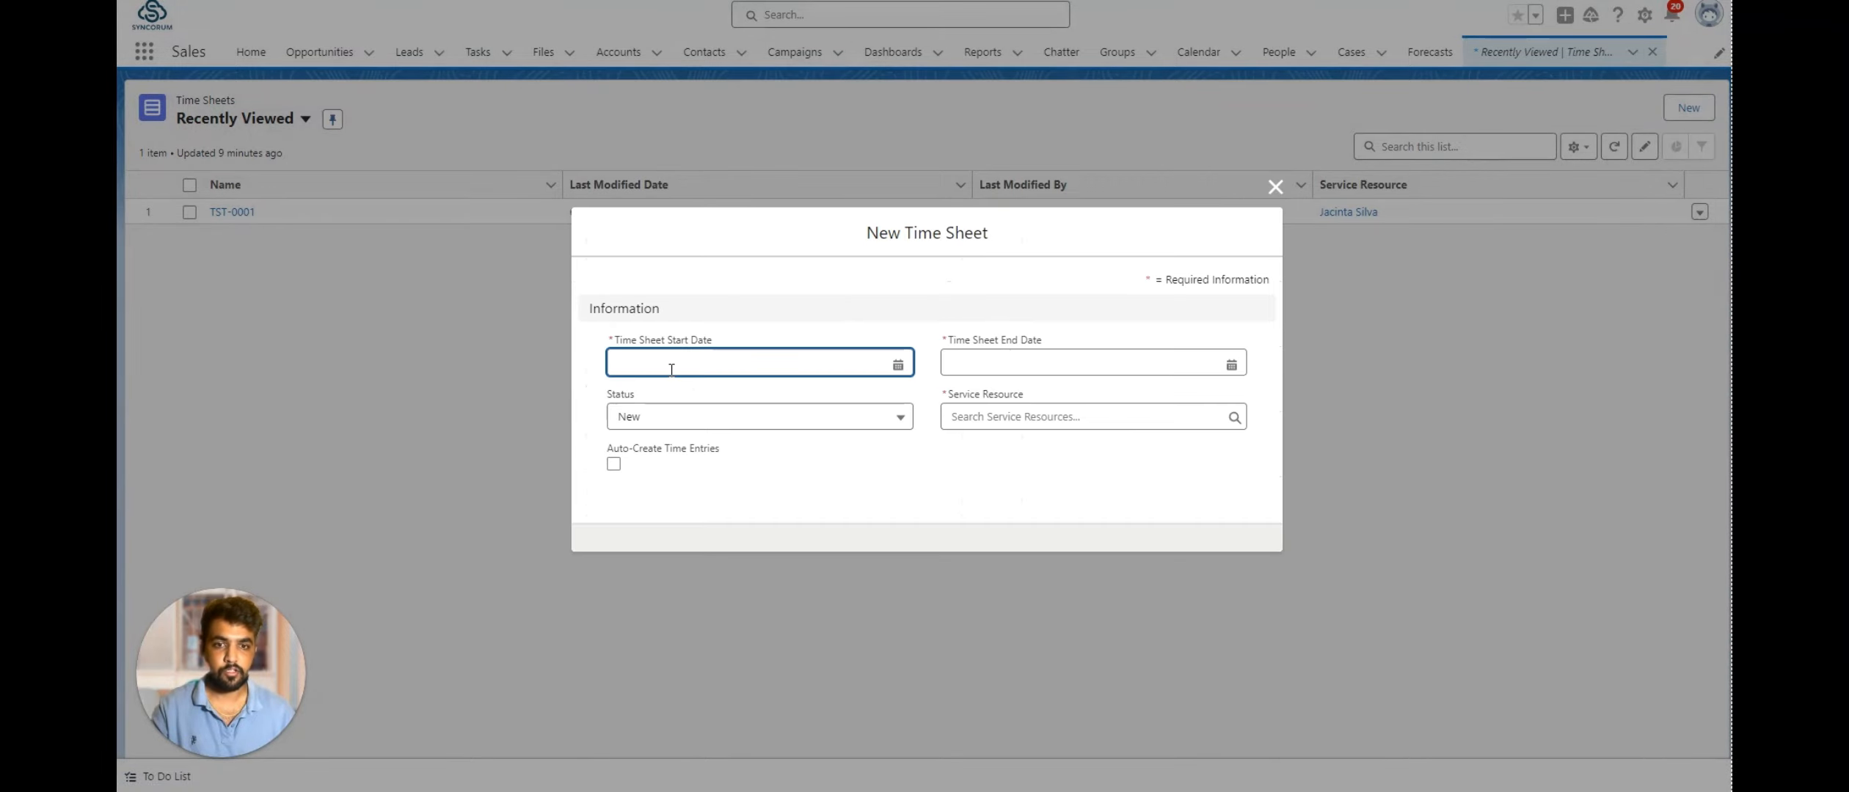
left_click(671, 369)
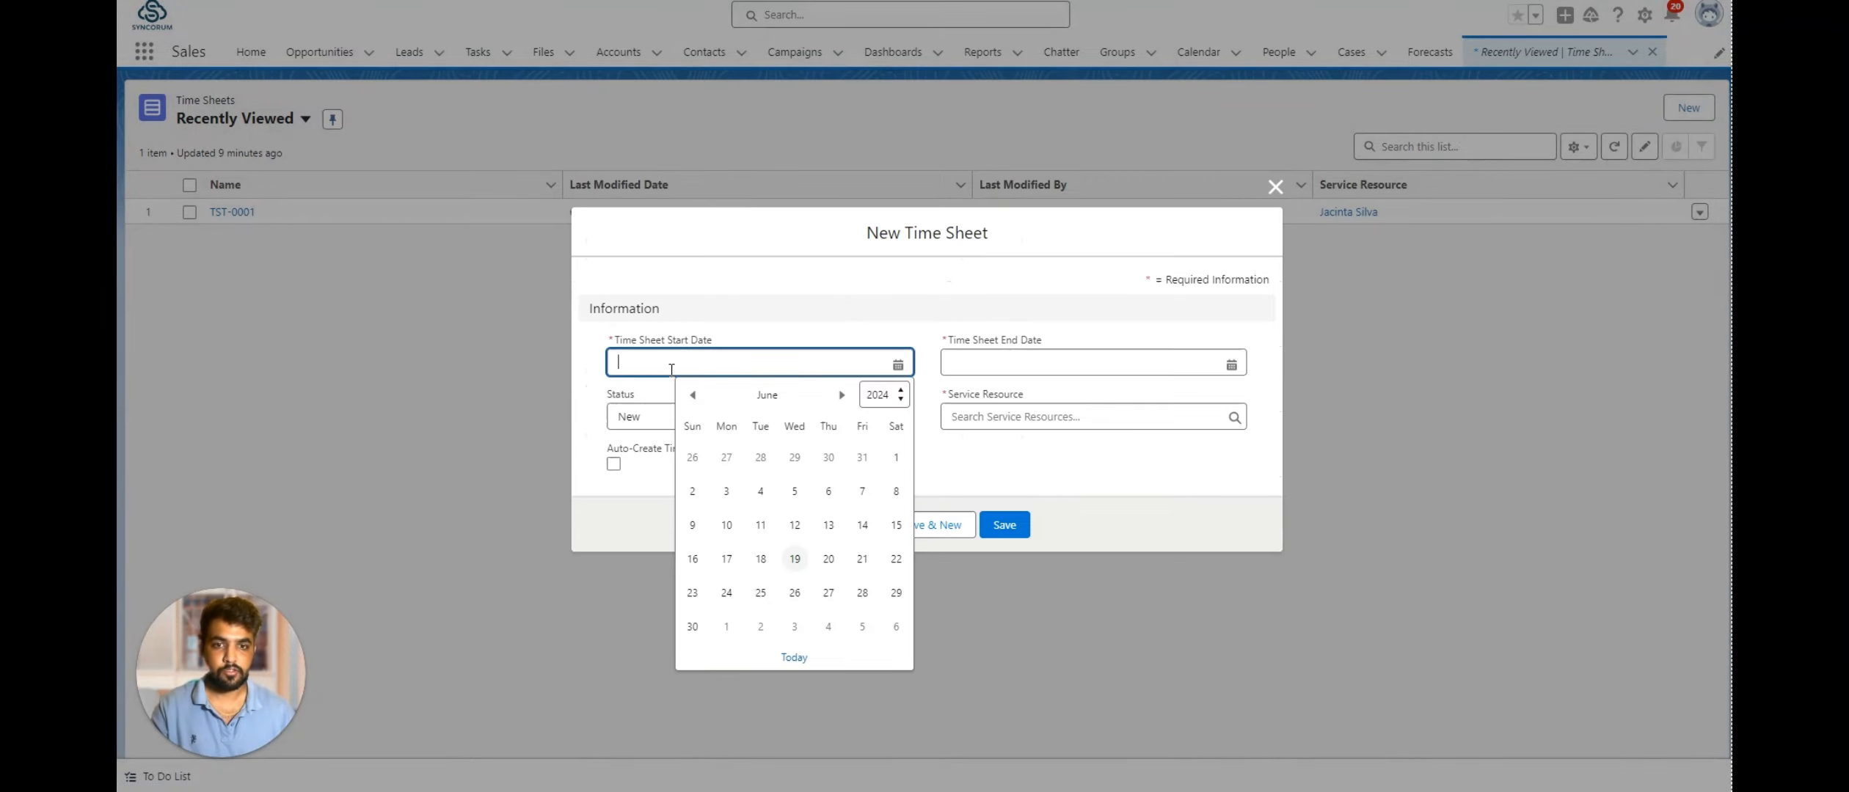
left_click(726, 559)
left_click(1009, 362)
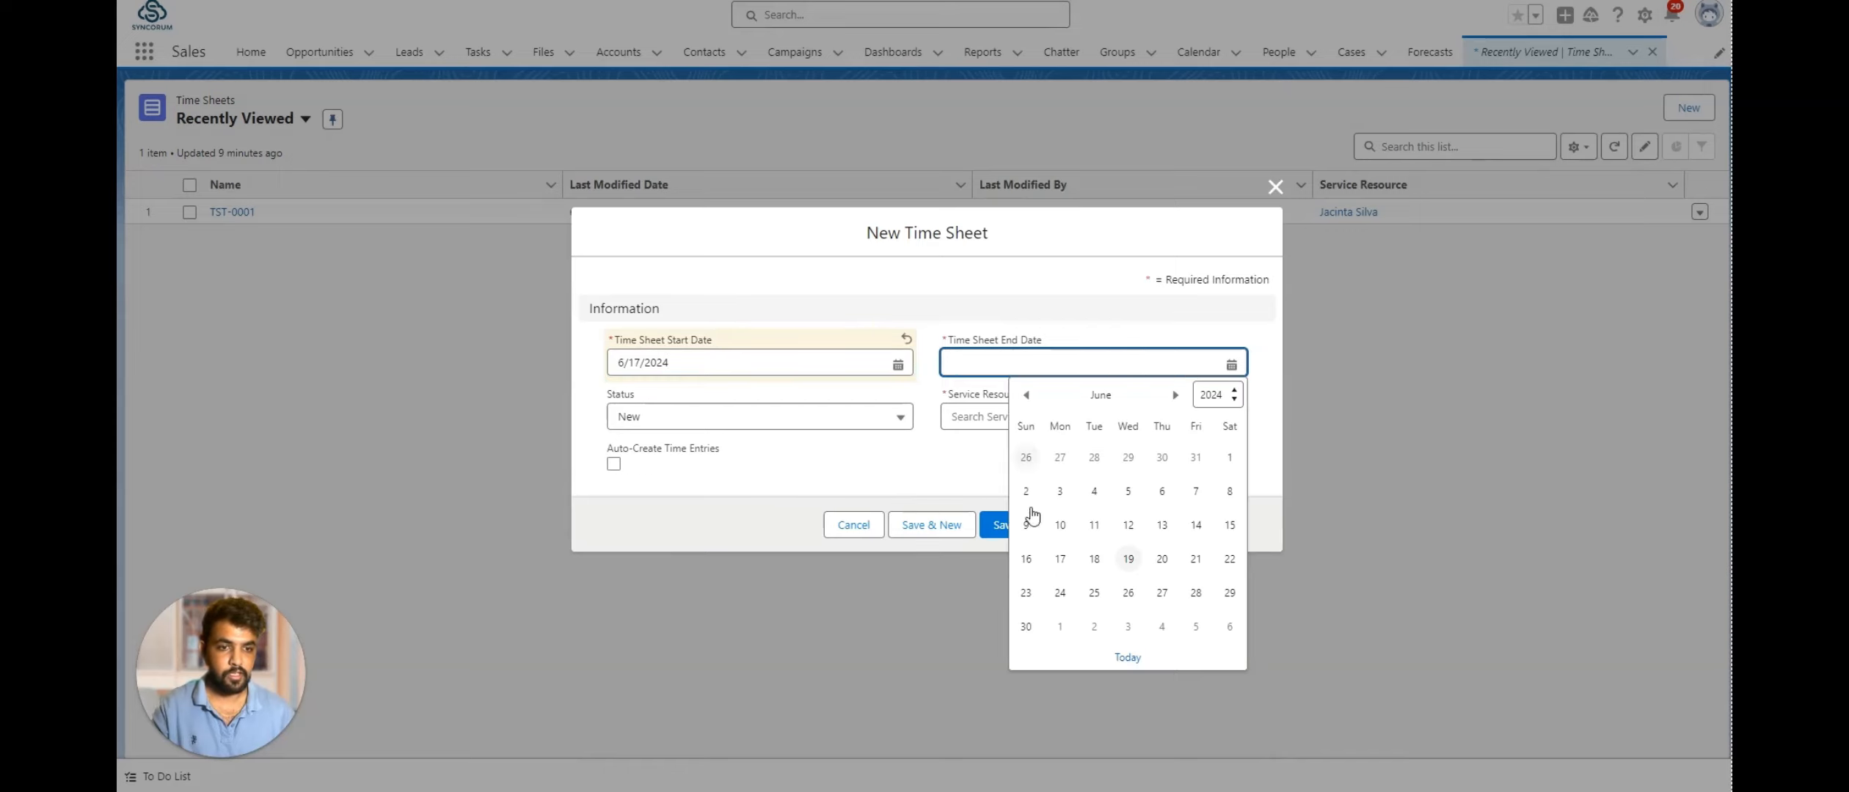
left_click(1195, 559)
left_click(613, 463)
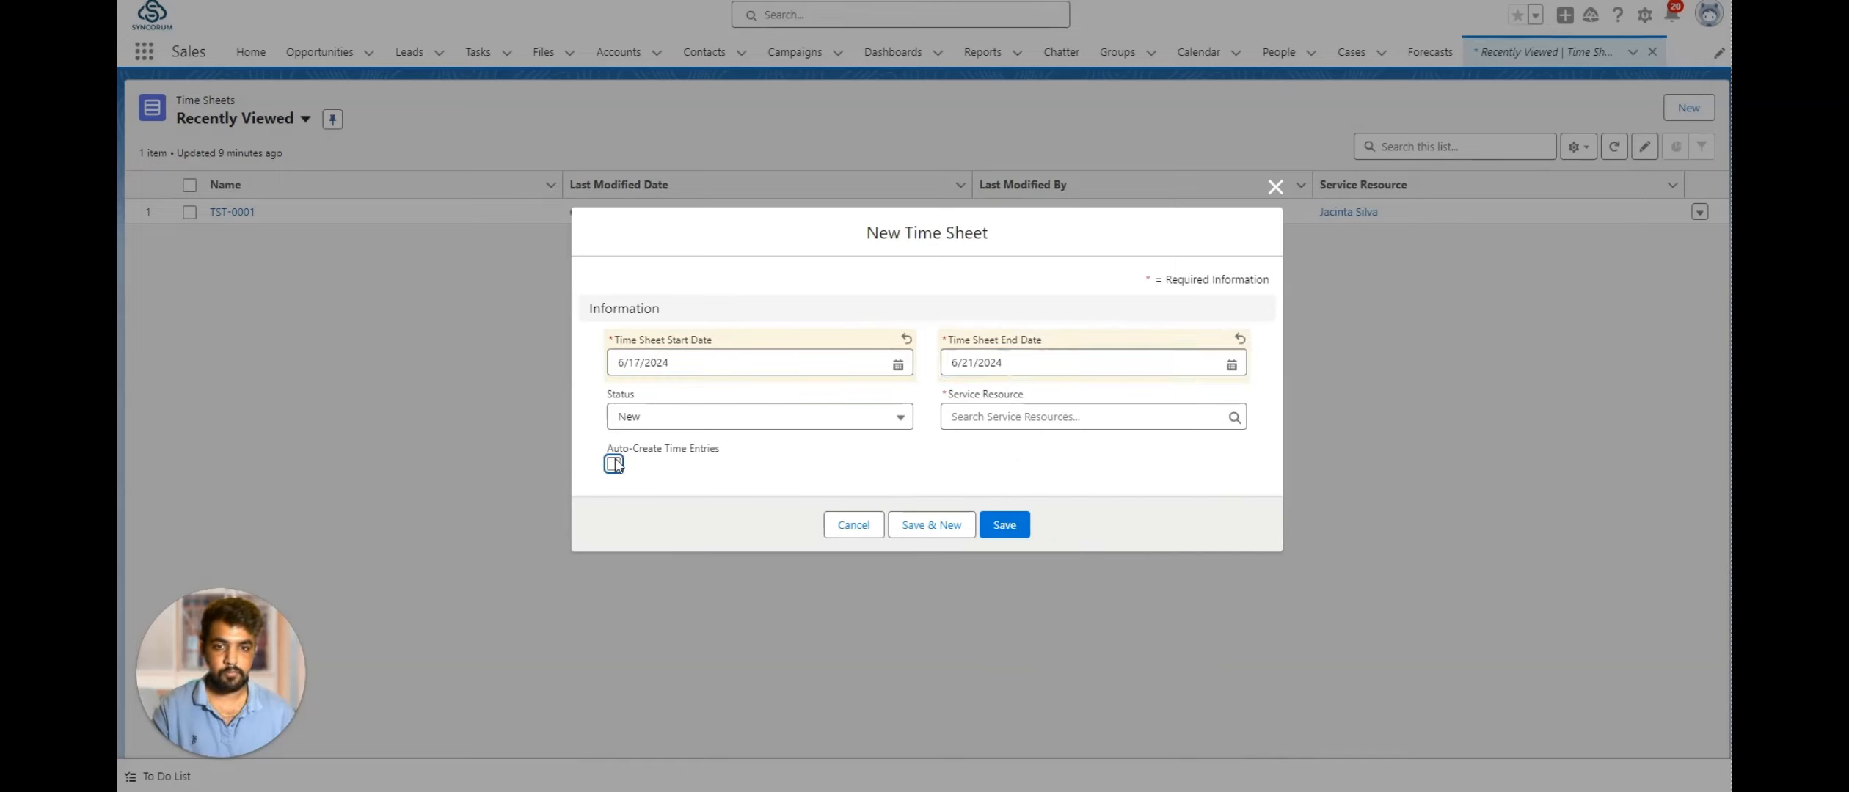
Assign the suggested service resource to the new time sheet and save the record.
left_click(1004, 526)
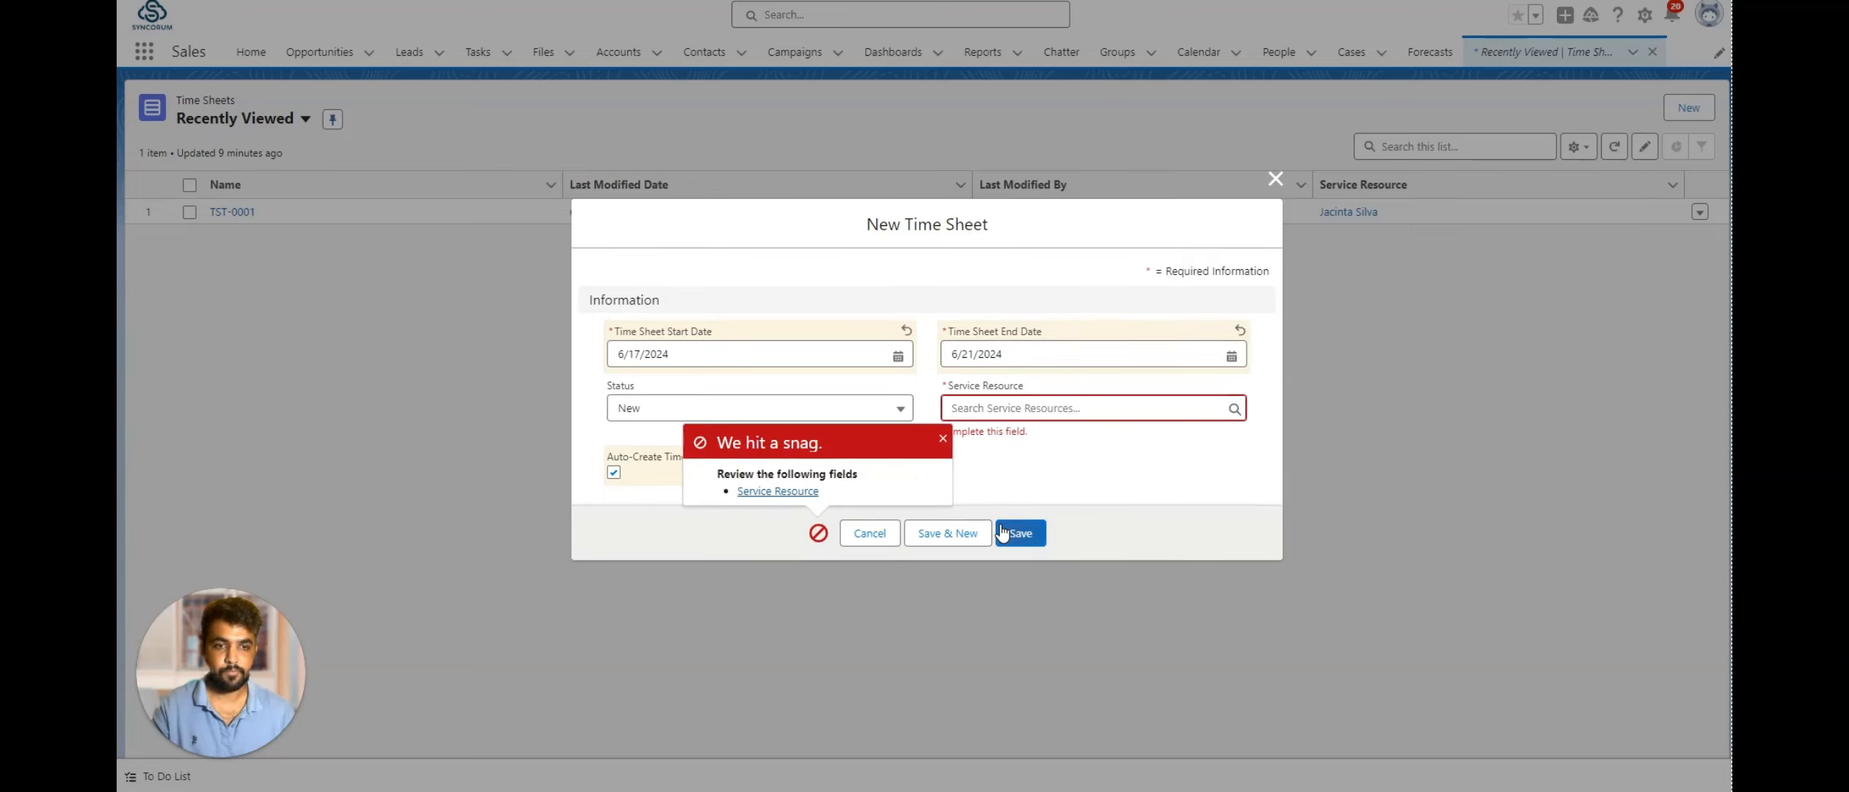
left_click(941, 441)
left_click(1011, 413)
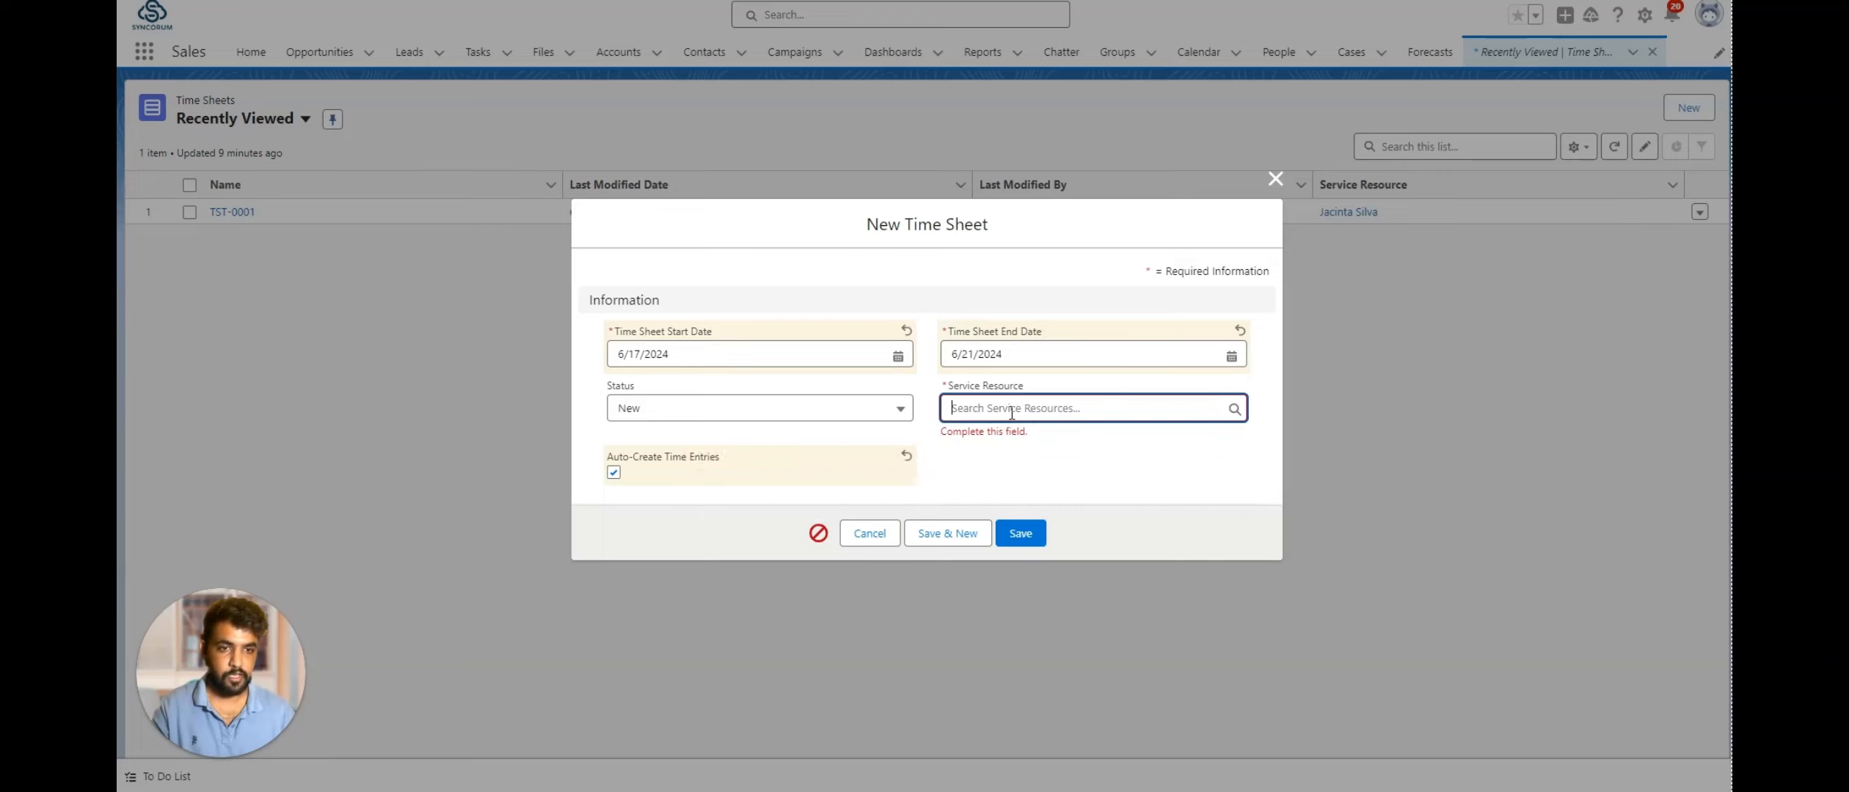
left_click(1024, 481)
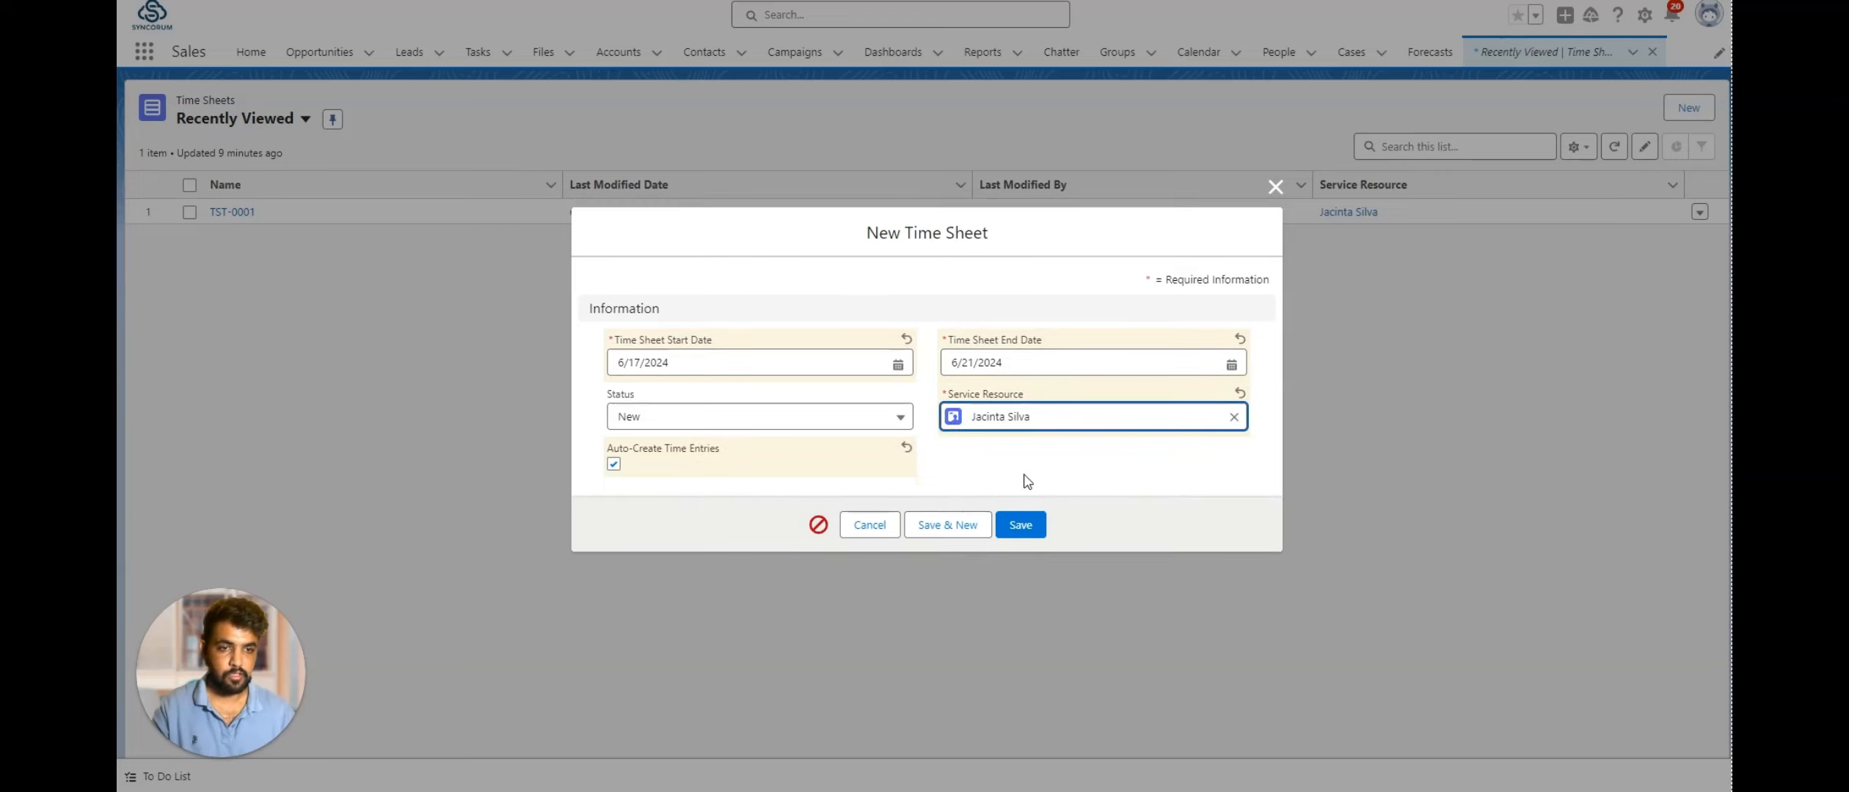
left_click(1021, 525)
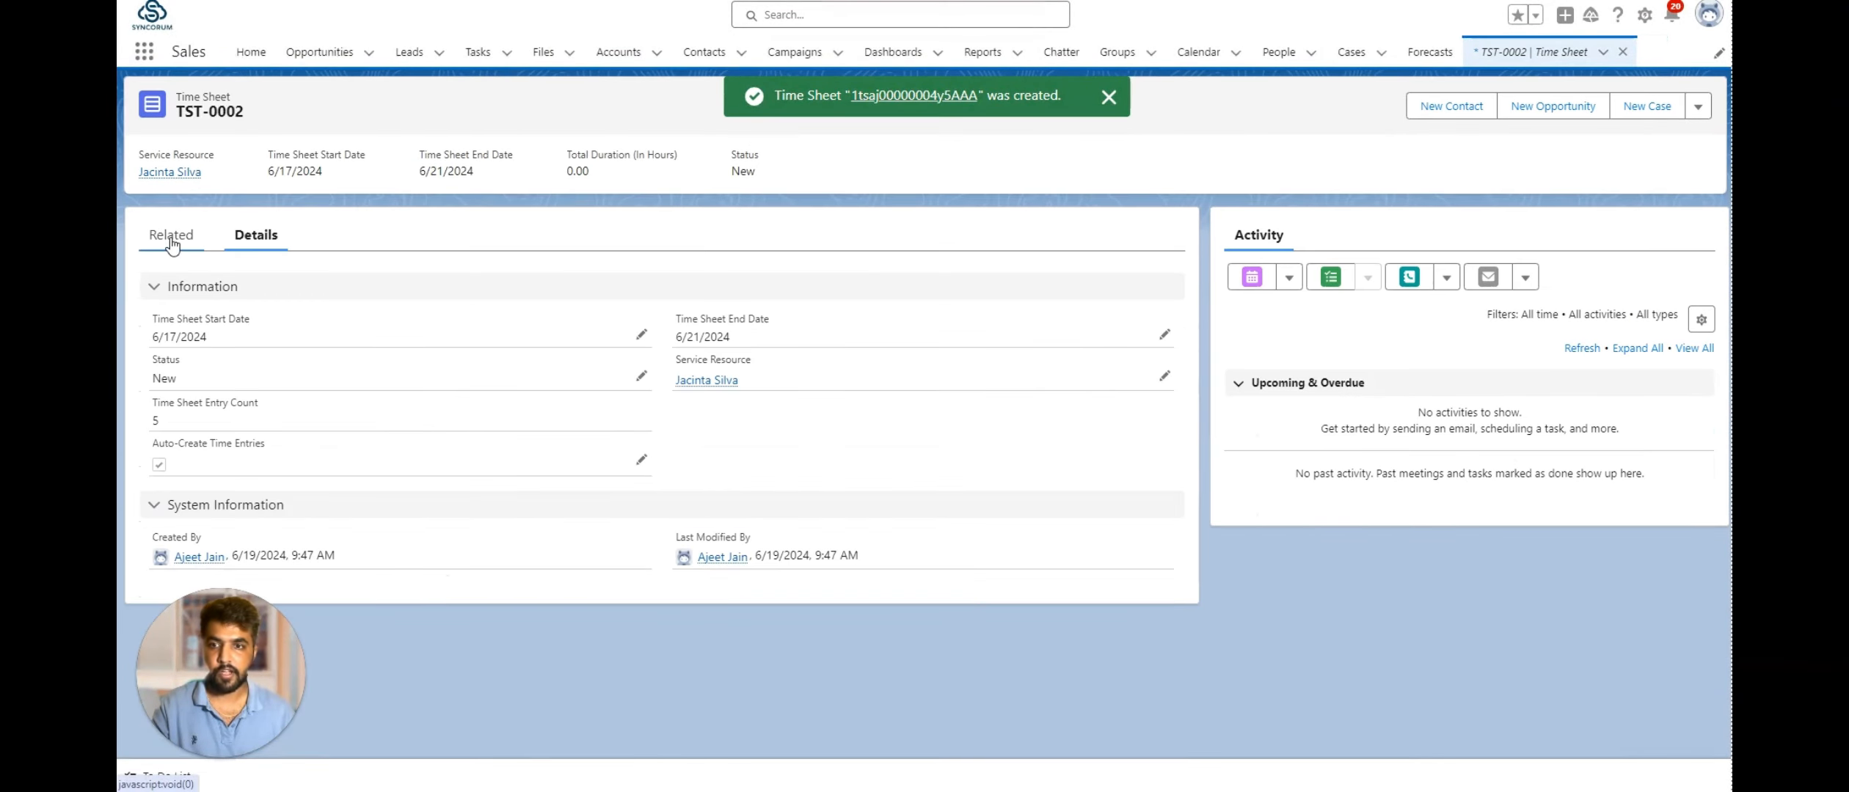
Open the full list of time sheet entries related to the new time sheet and check their start and end times.
left_click(172, 244)
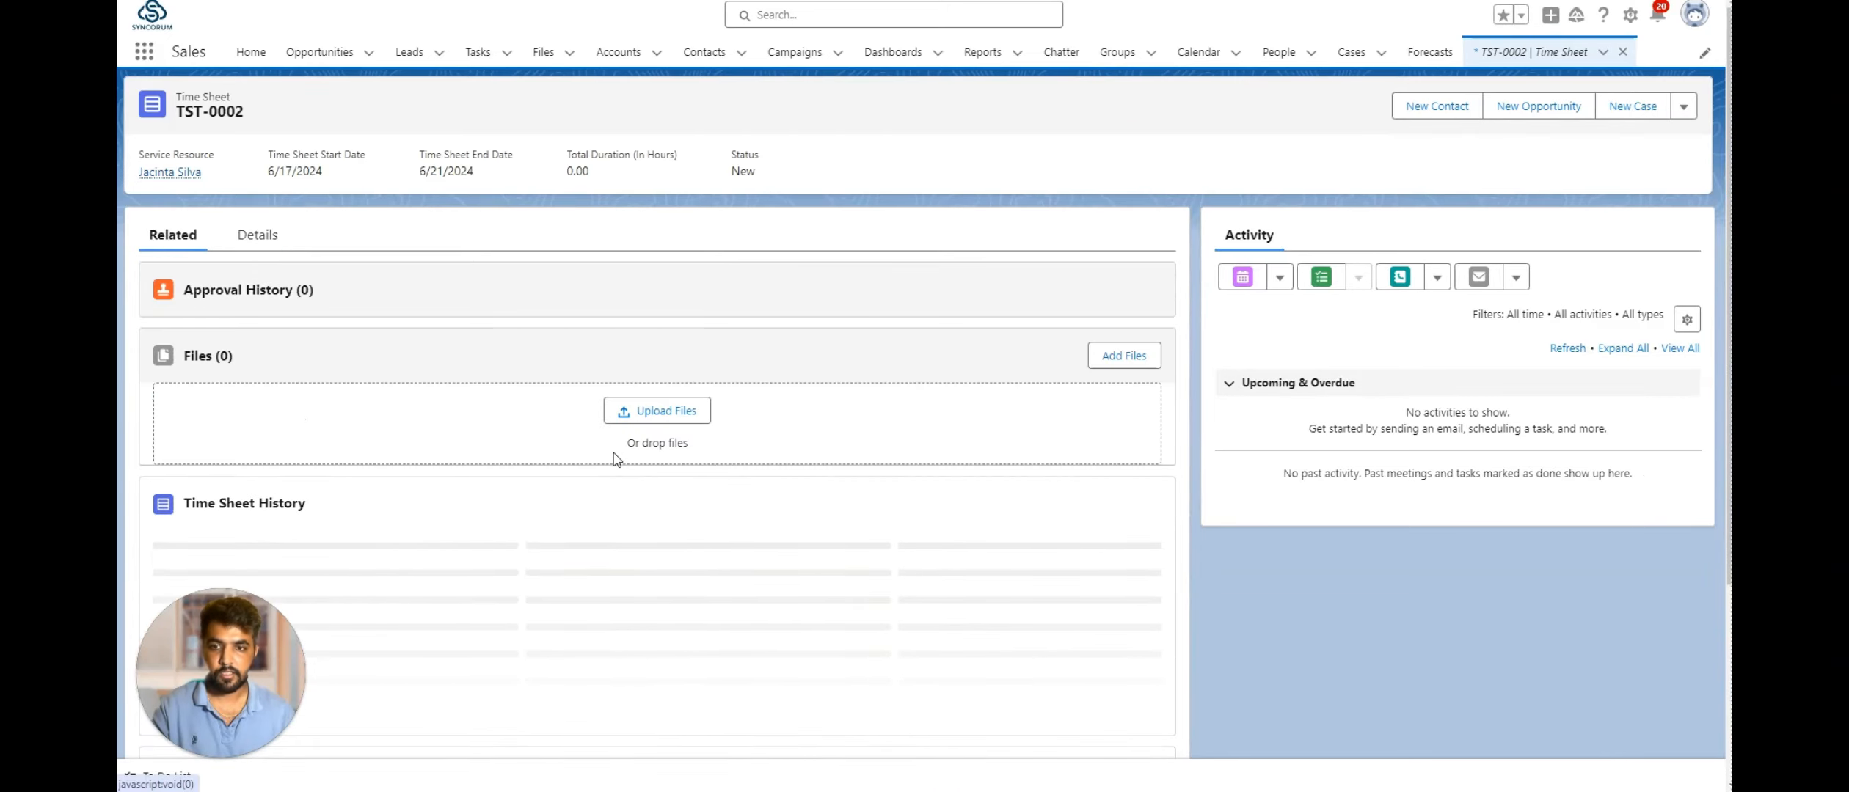
scroll(615, 458, "down", 3)
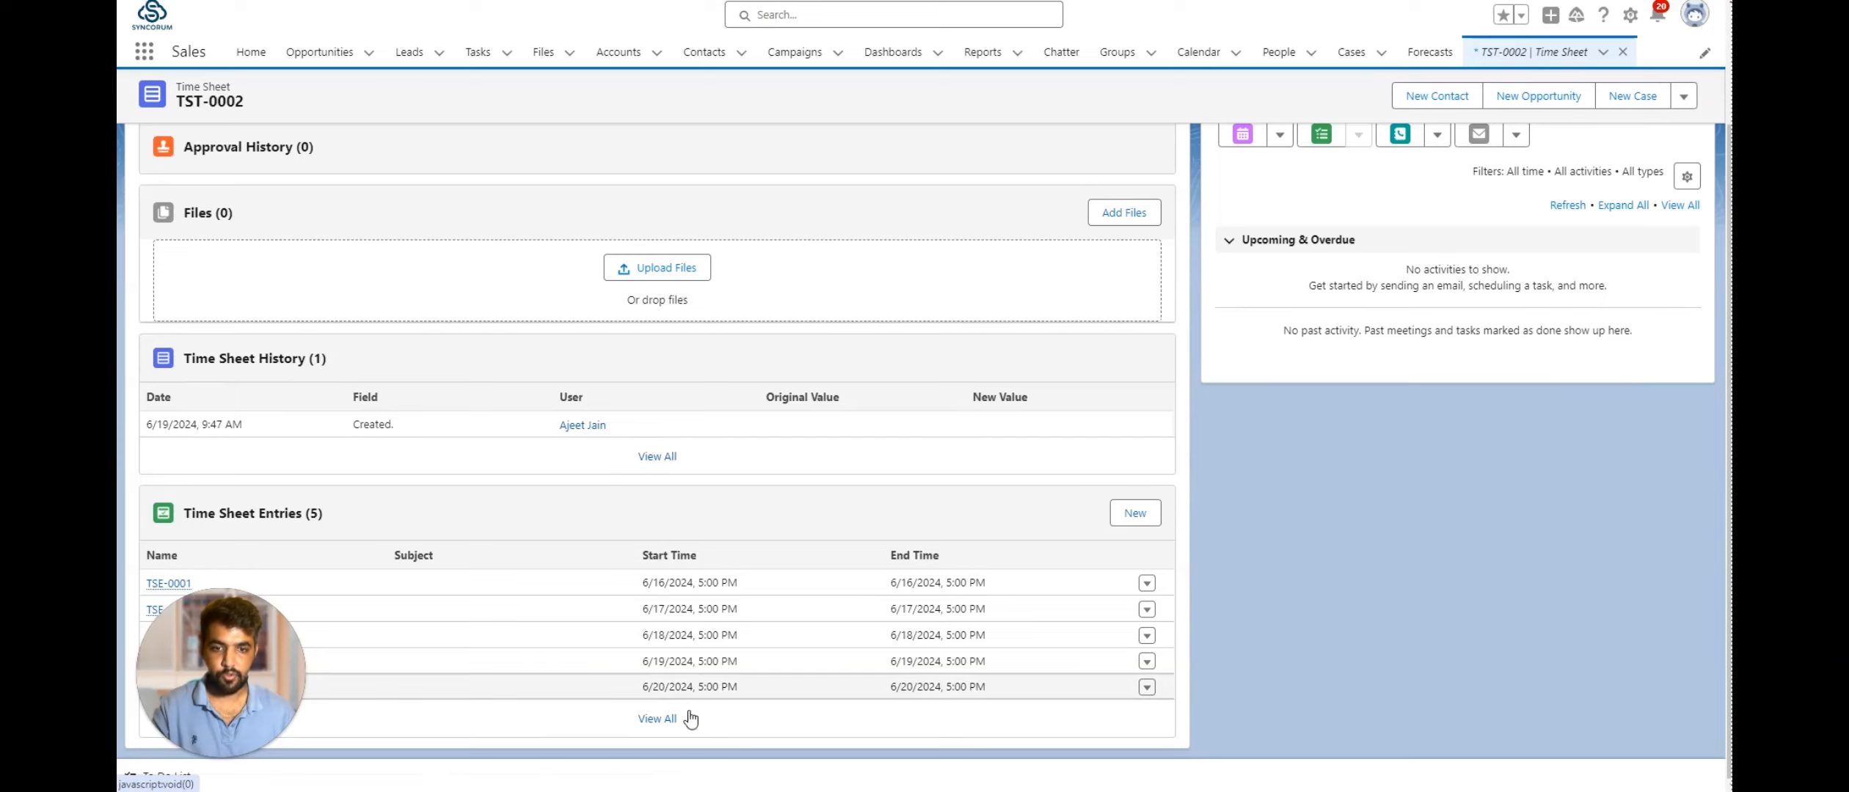
left_click(656, 719)
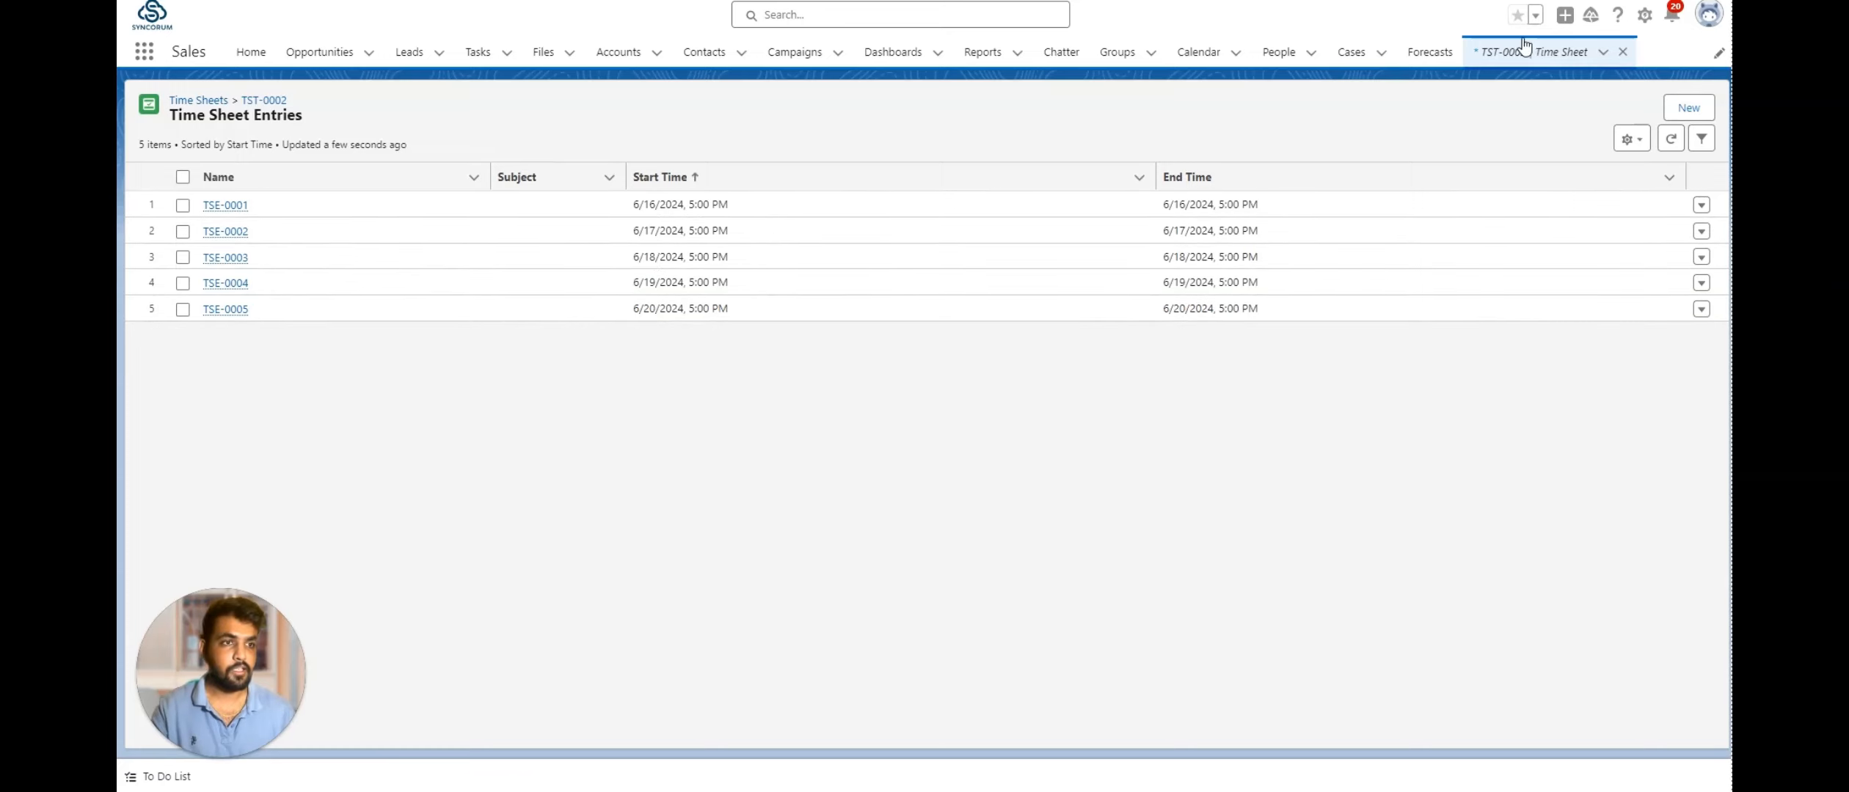
Start another new time sheet running from 6/1/2024 to 6/30/2024 with Auto-Create Time Entries enabled.
left_click(143, 53)
type("time")
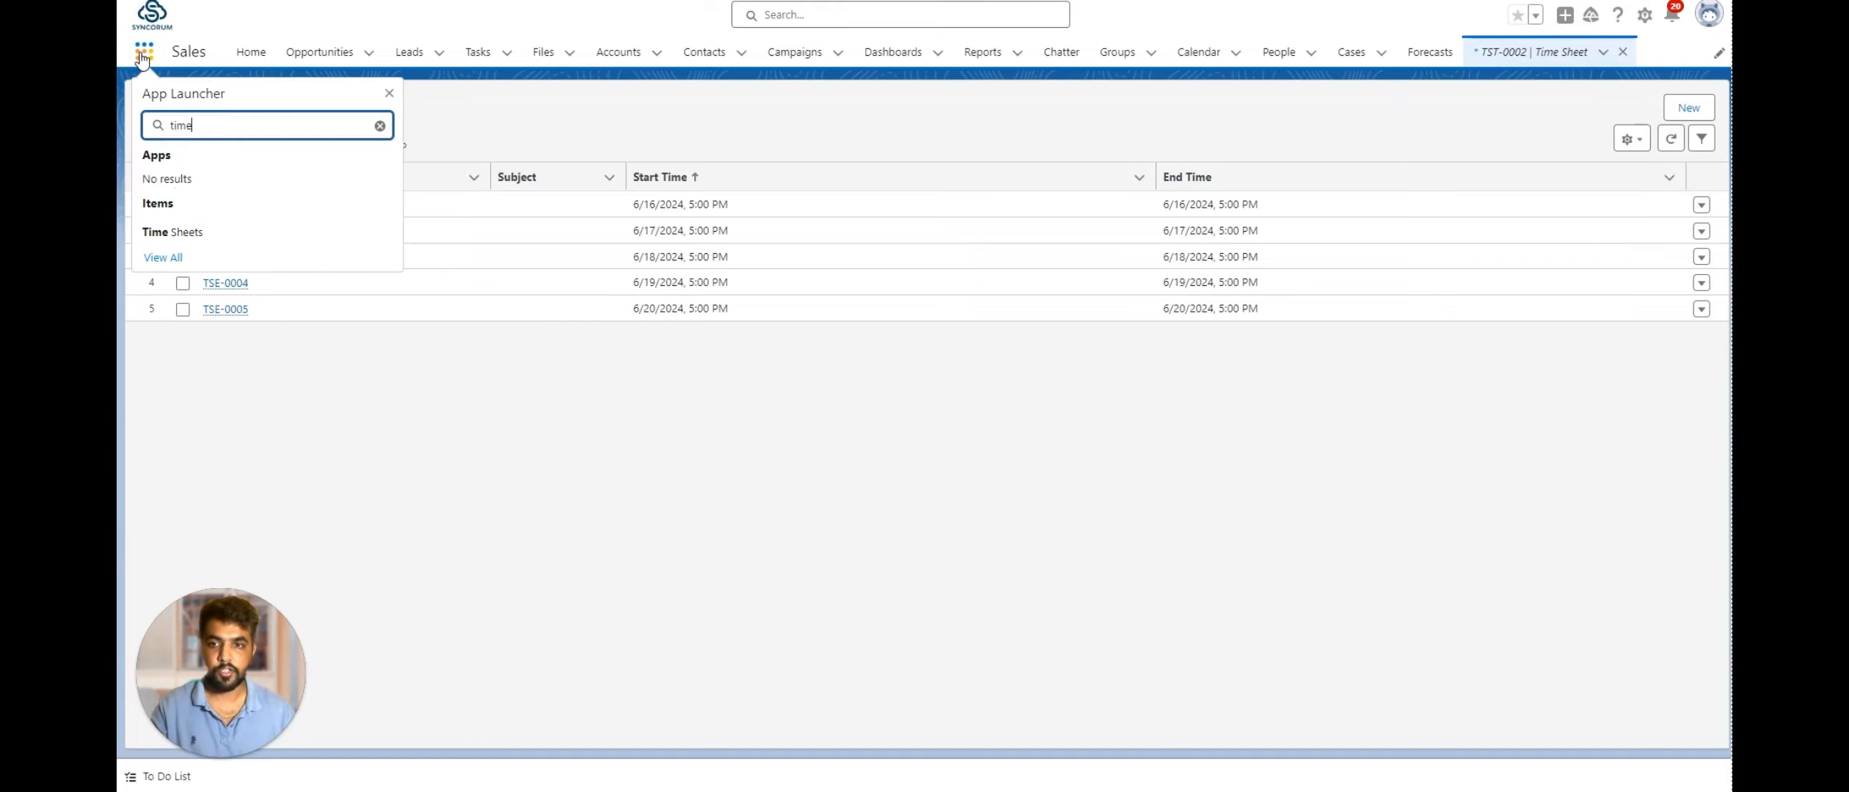
left_click(184, 232)
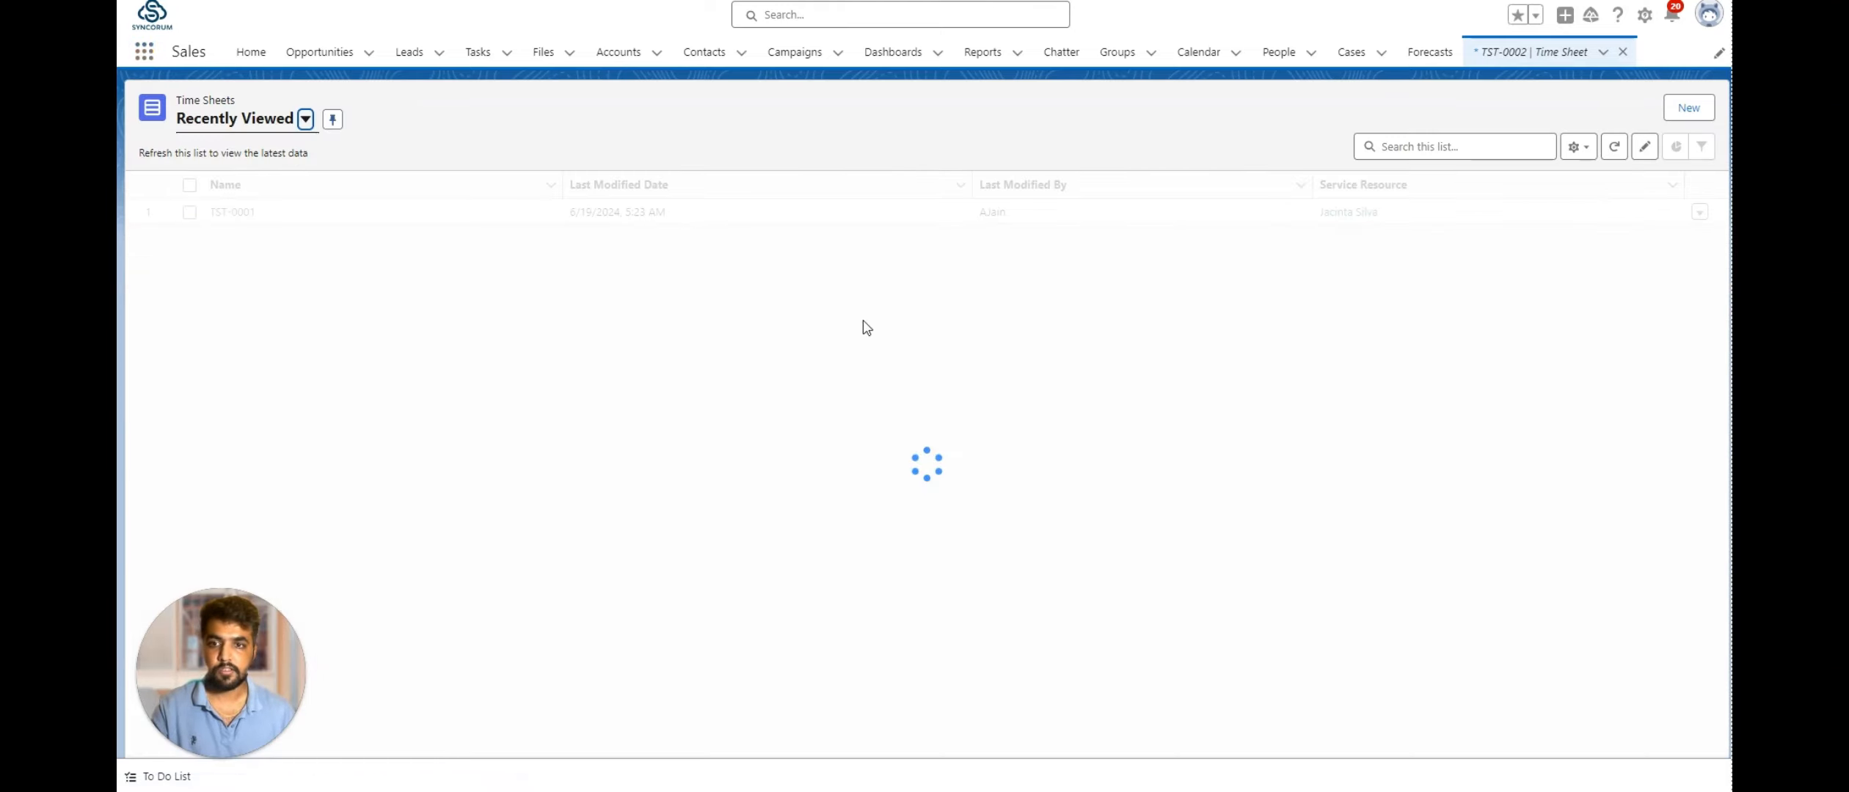
left_click(1690, 110)
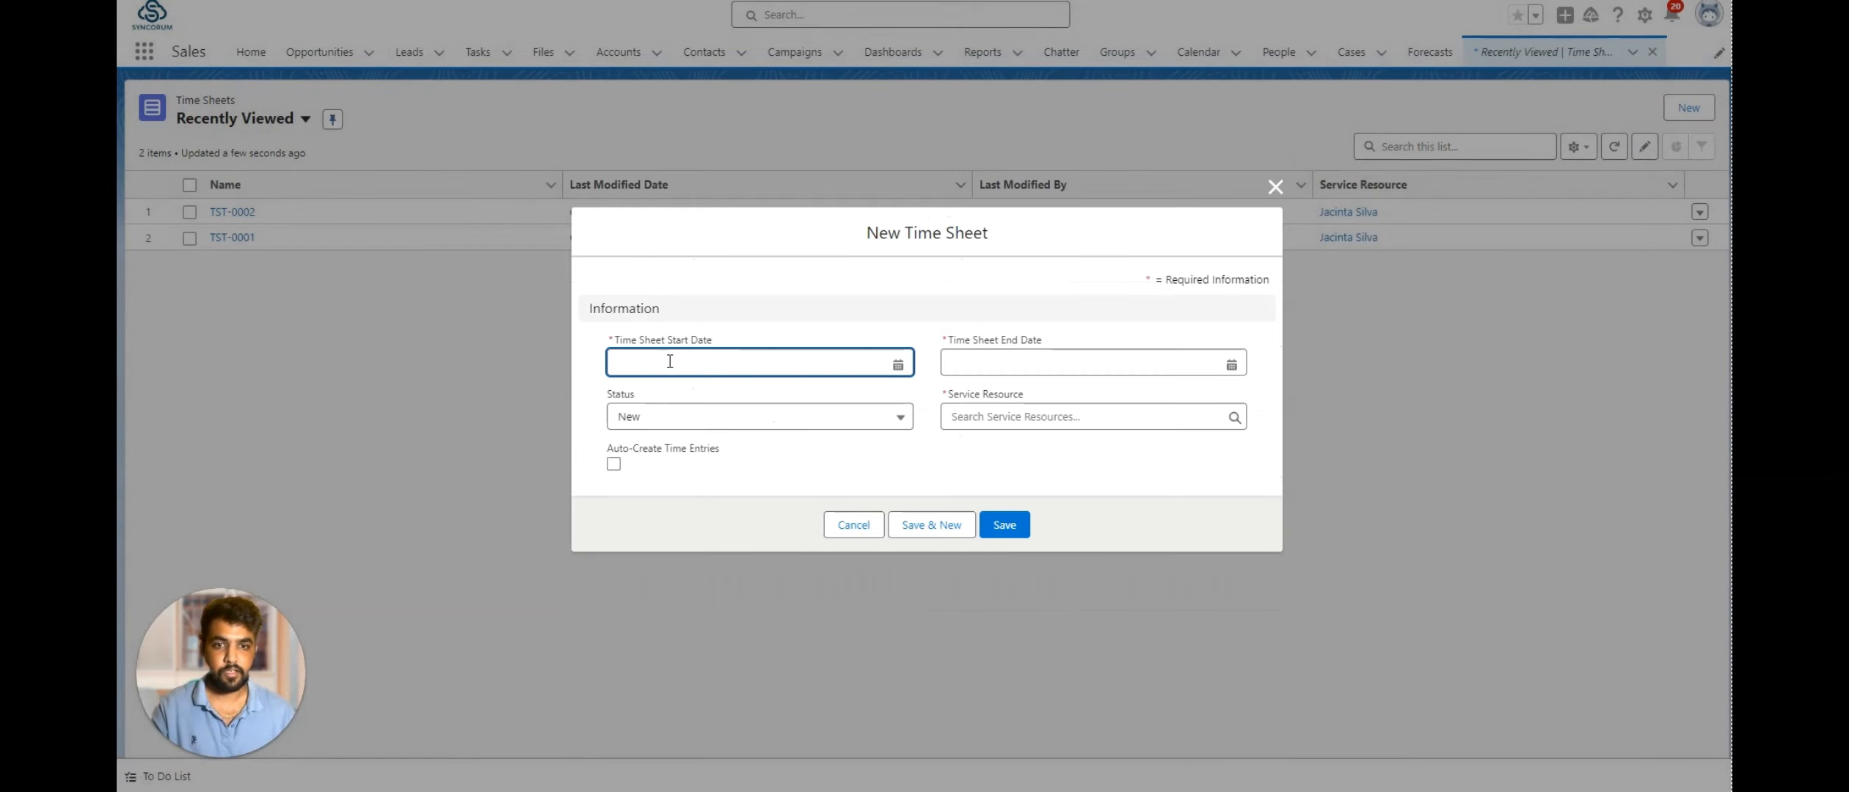
left_click(670, 361)
left_click(900, 457)
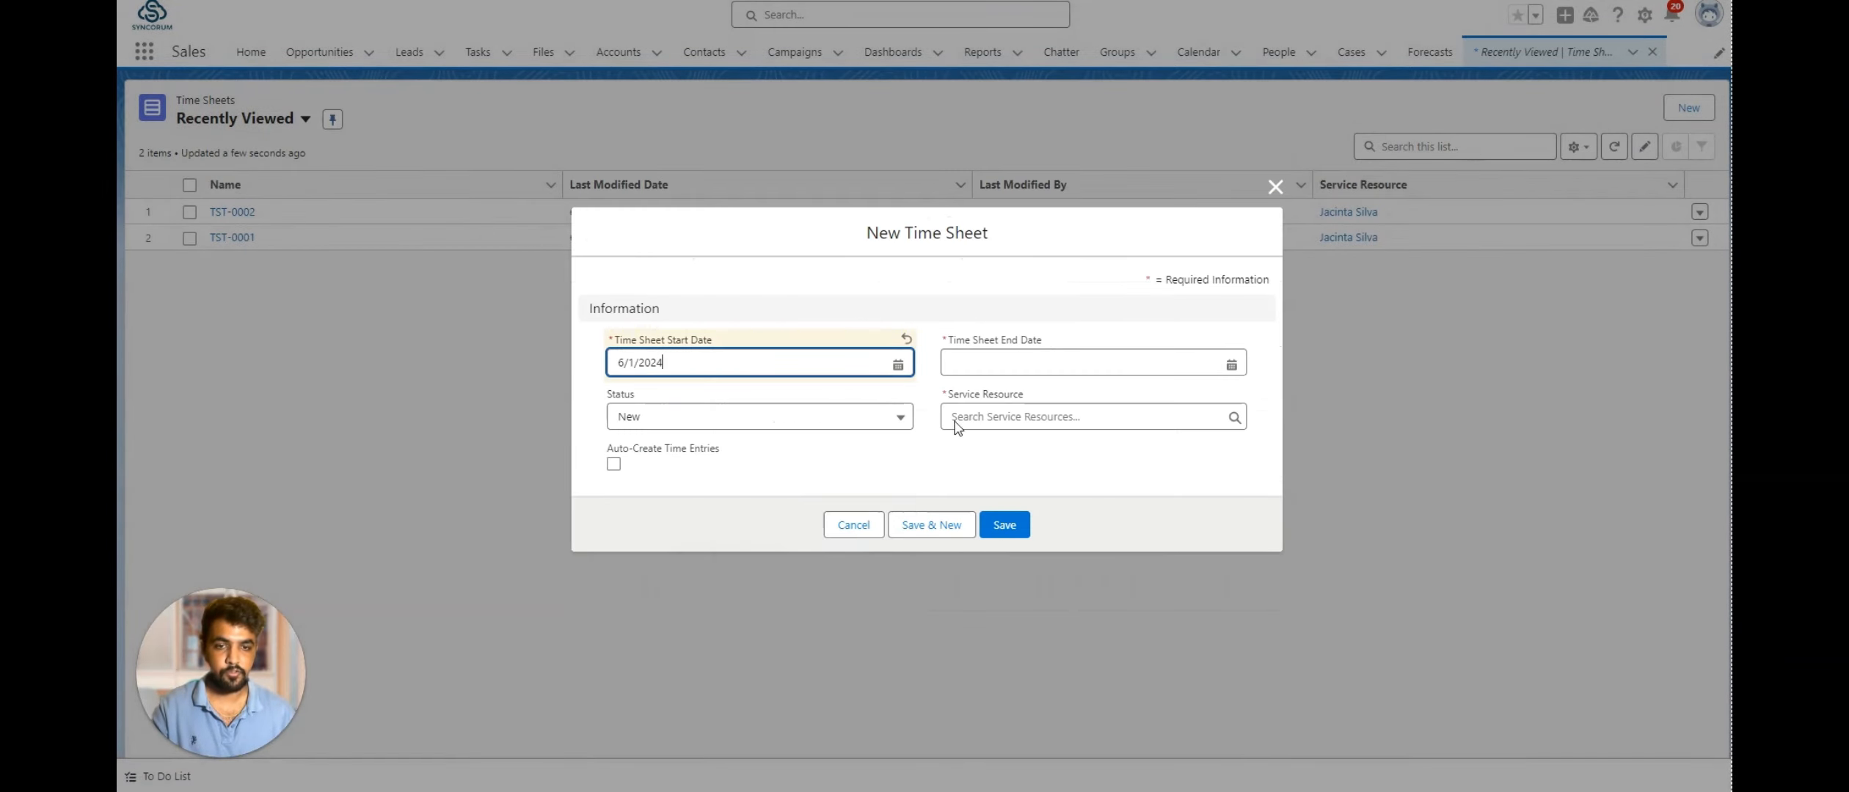
left_click(1050, 359)
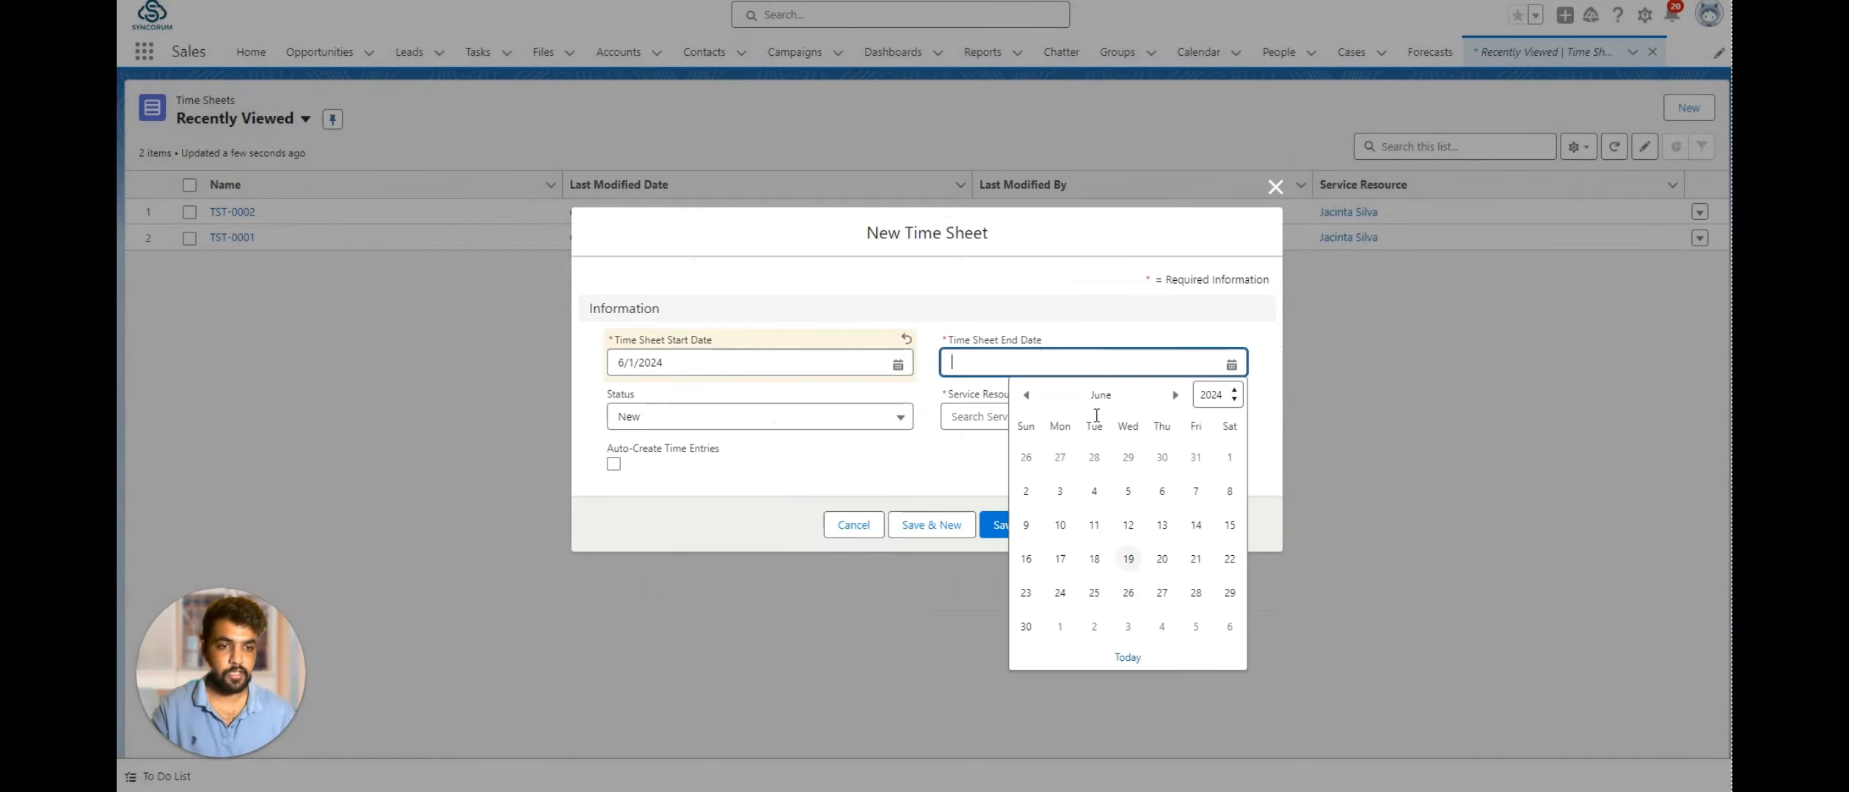
left_click(1024, 630)
left_click(613, 465)
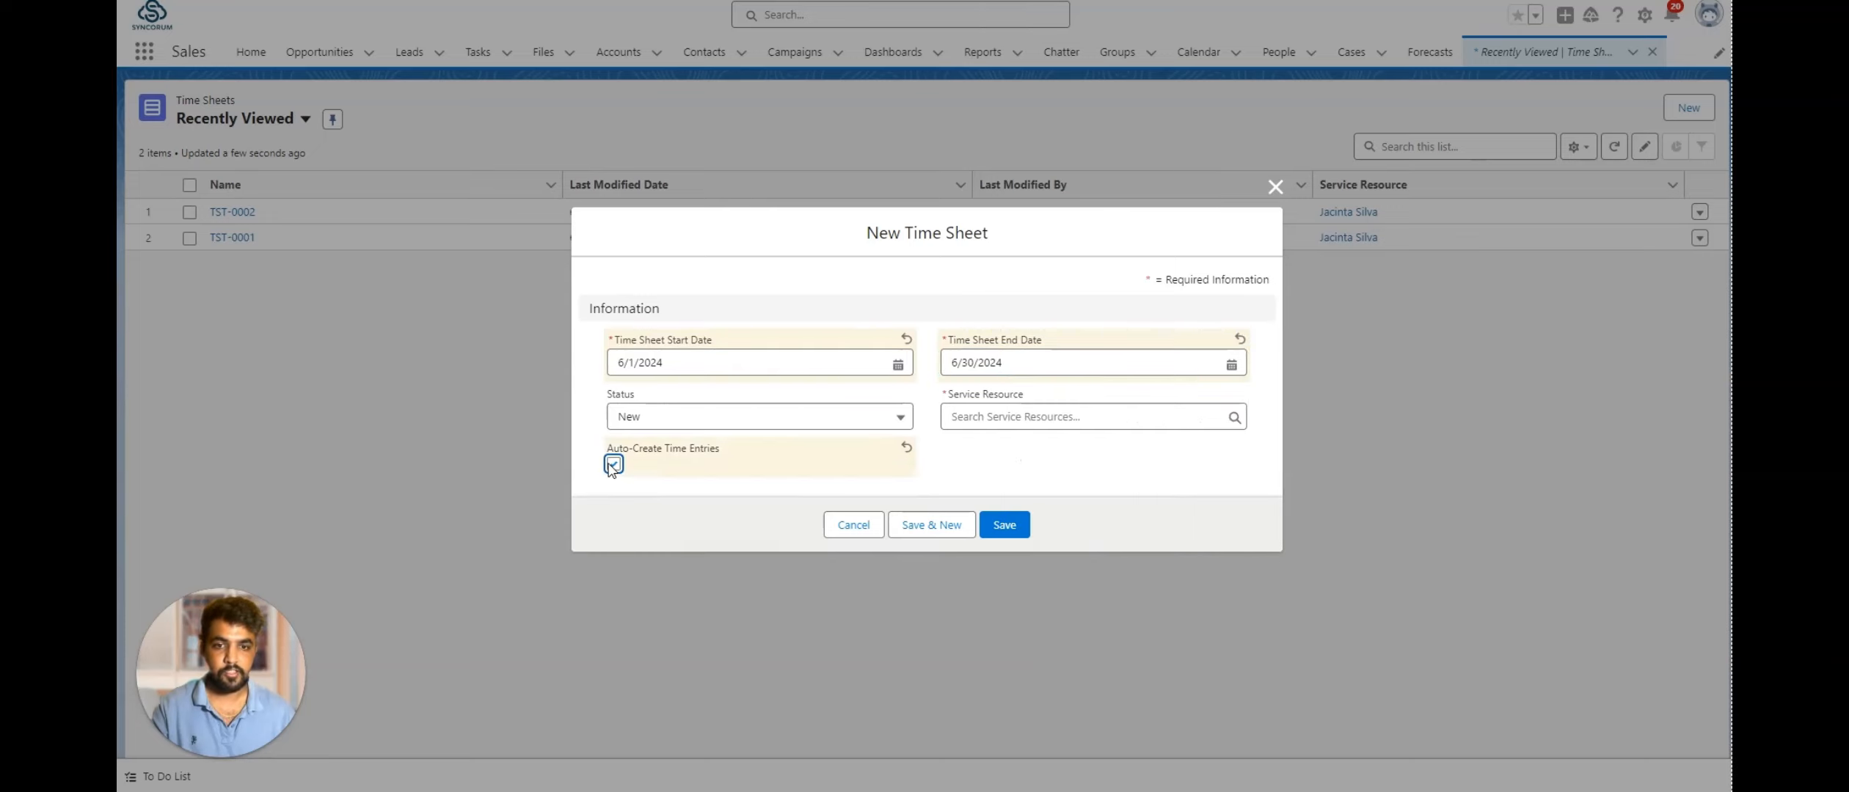
Assign the suggested service resource to the June time sheet and save the record.
left_click(1012, 419)
left_click(1038, 478)
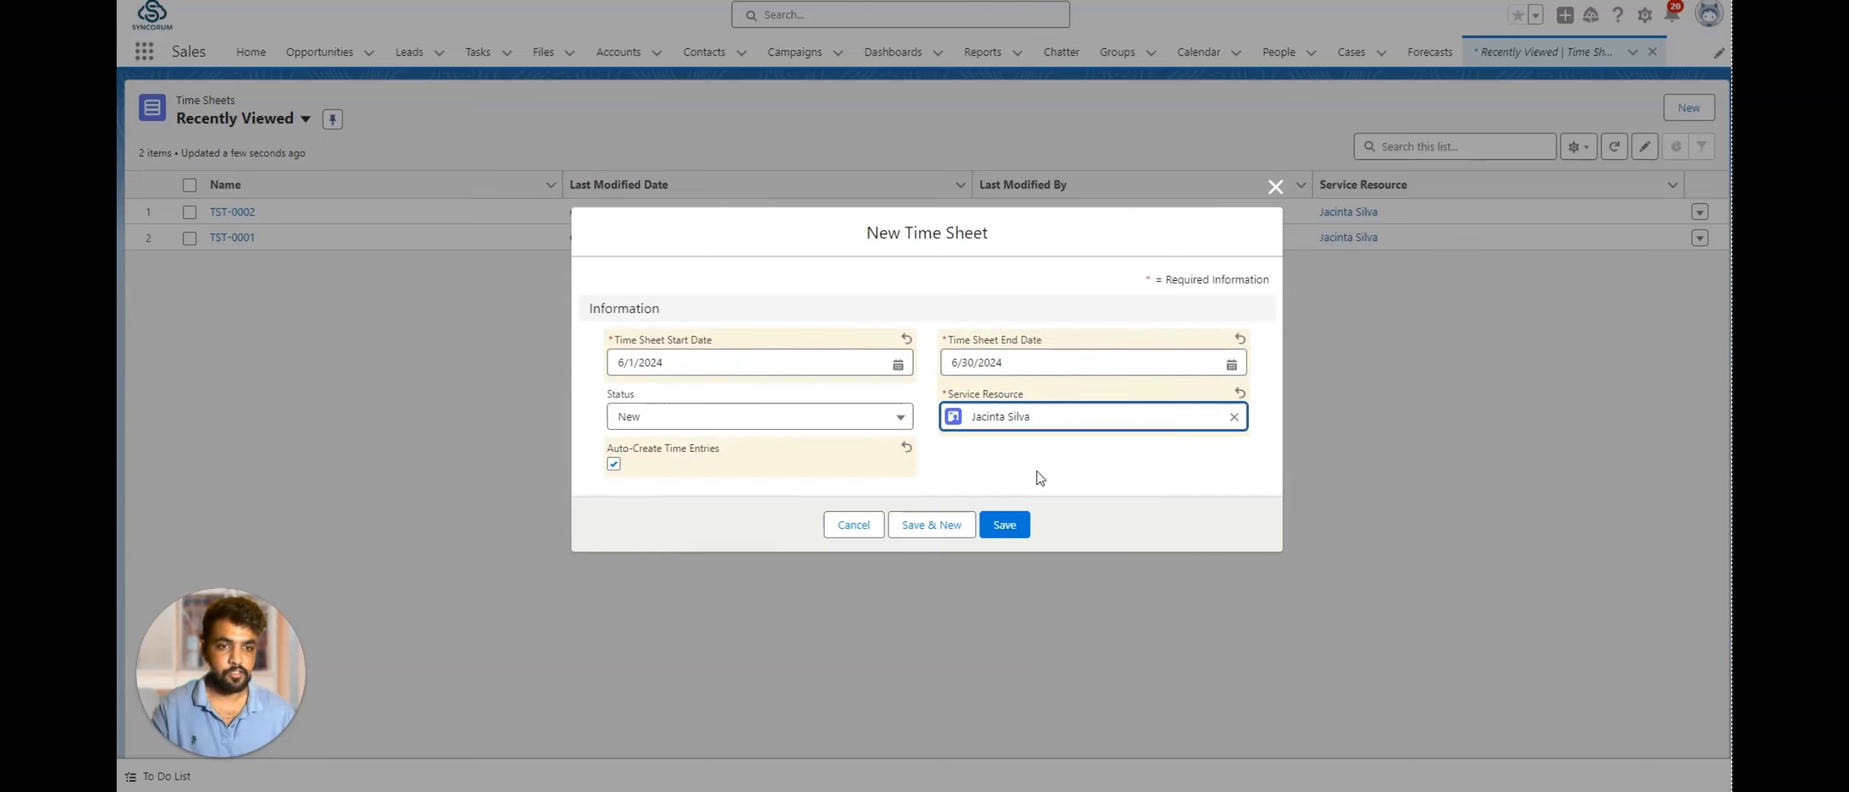
left_click(1004, 526)
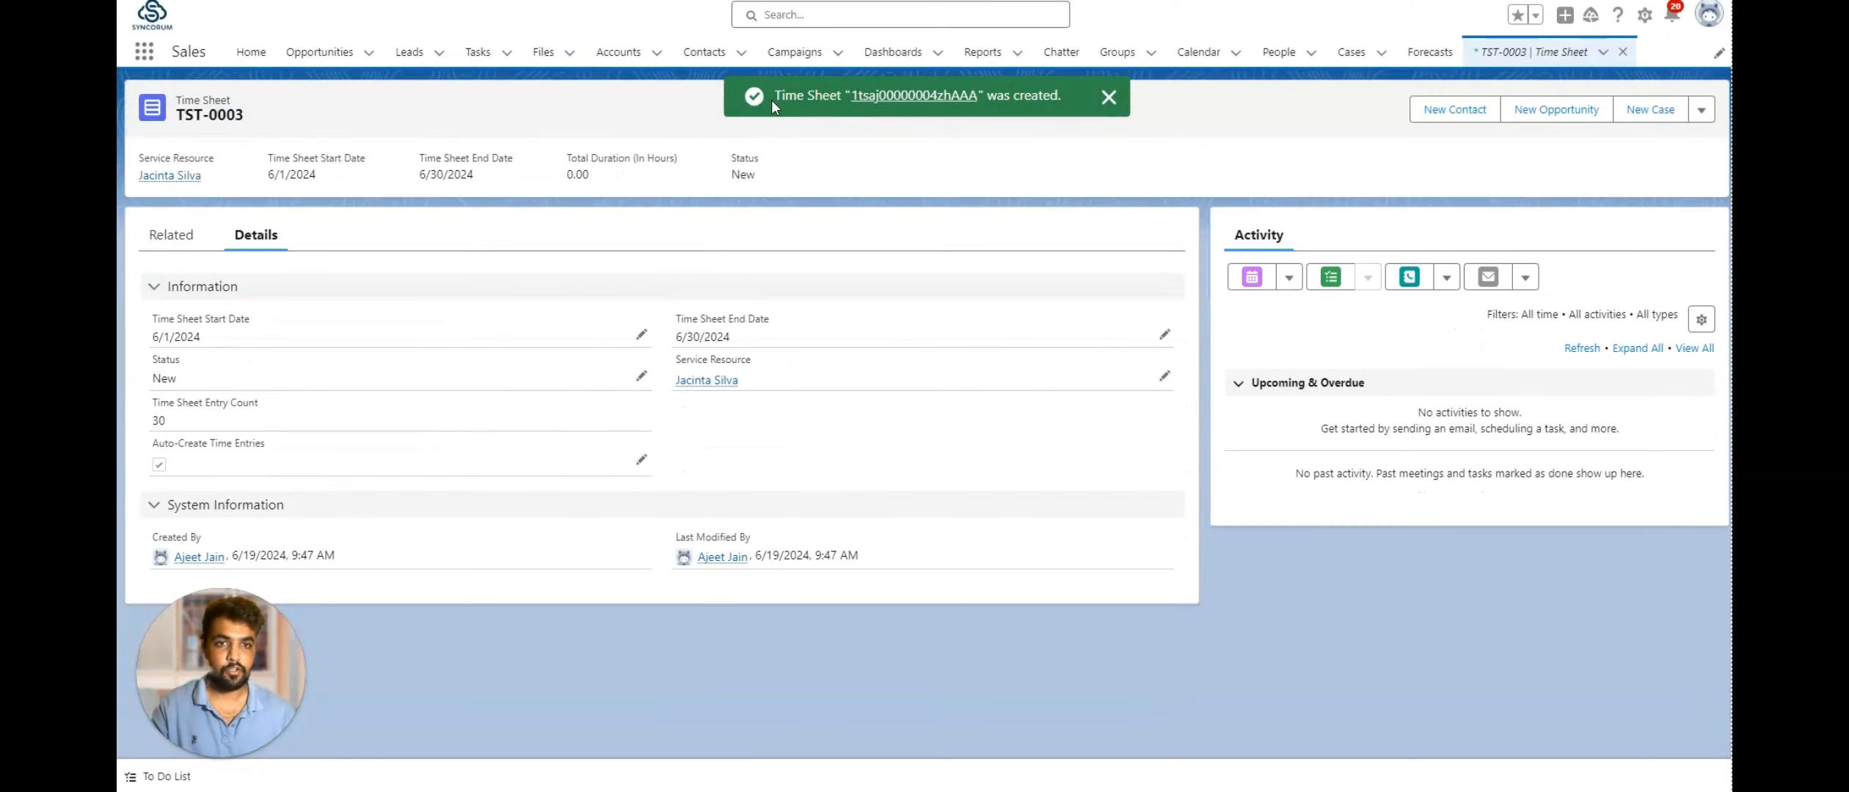
Open the full list of time sheet entries for the June time sheet and review the dates from first to last.
left_click(174, 235)
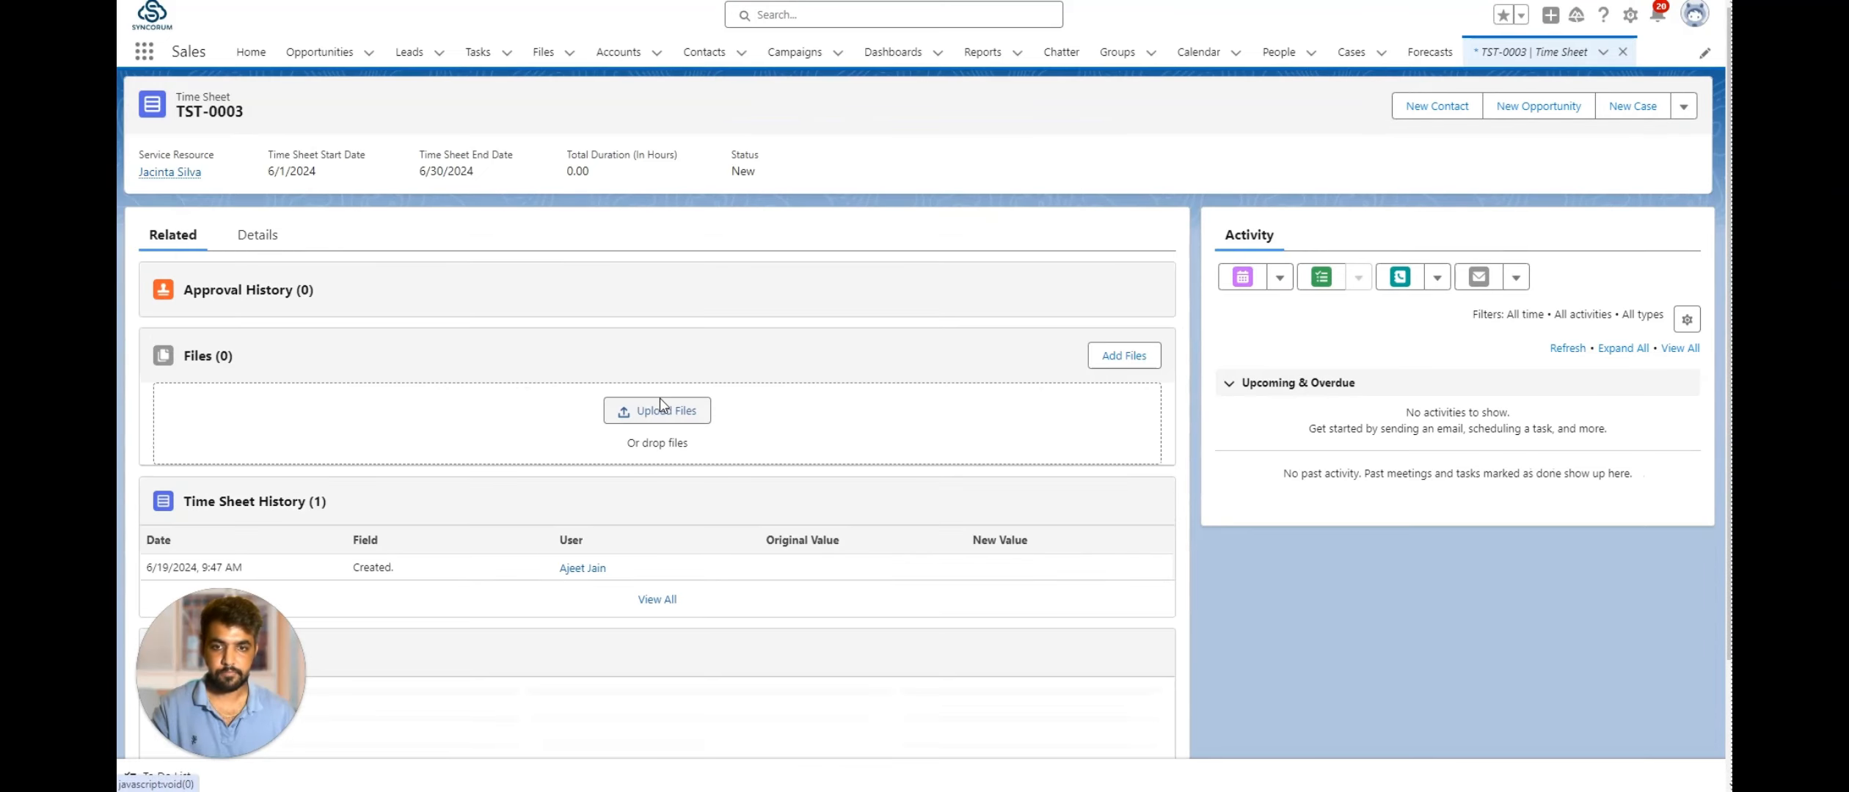
scroll(664, 406, "down", 2)
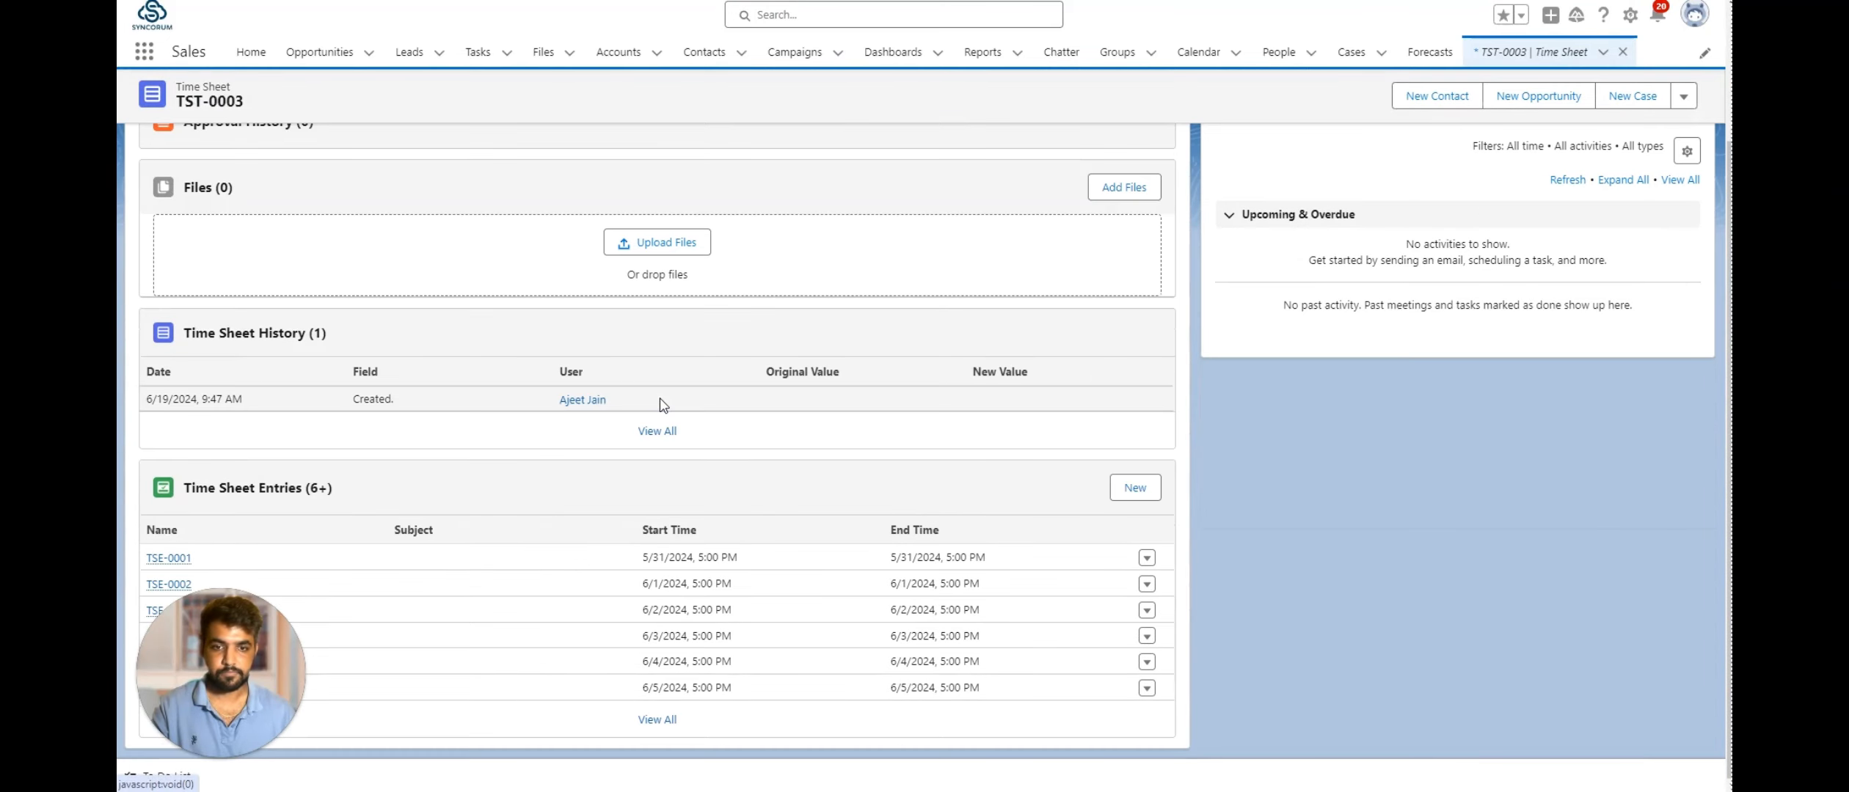
left_click(668, 723)
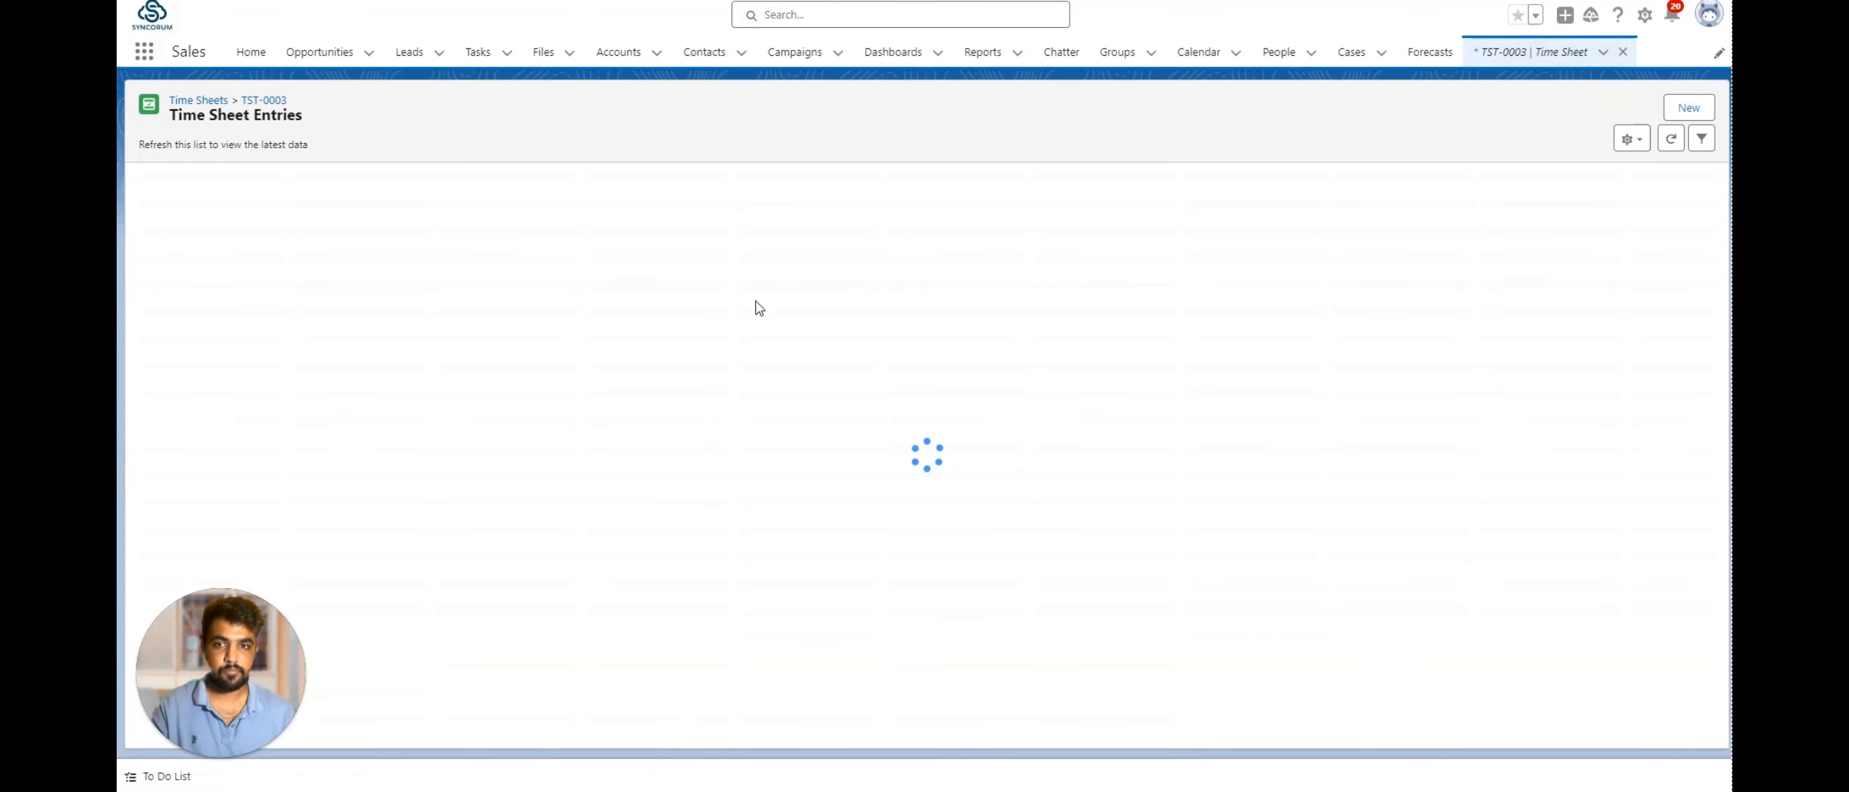
scroll(760, 309, "down", 4)
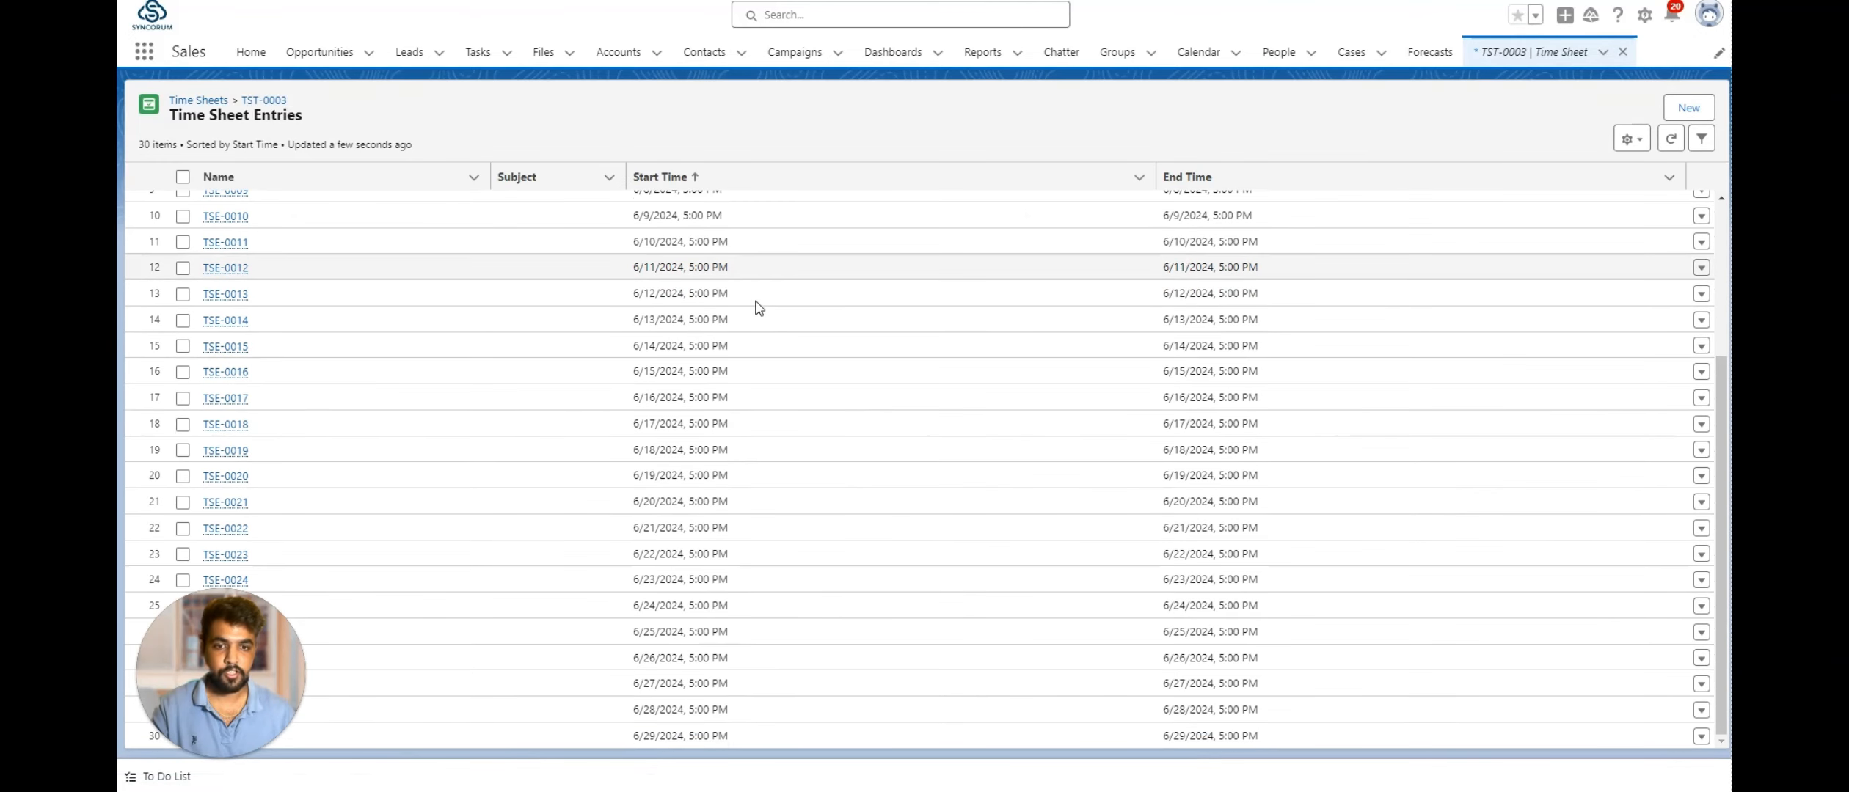
scroll(759, 309, "up", 4)
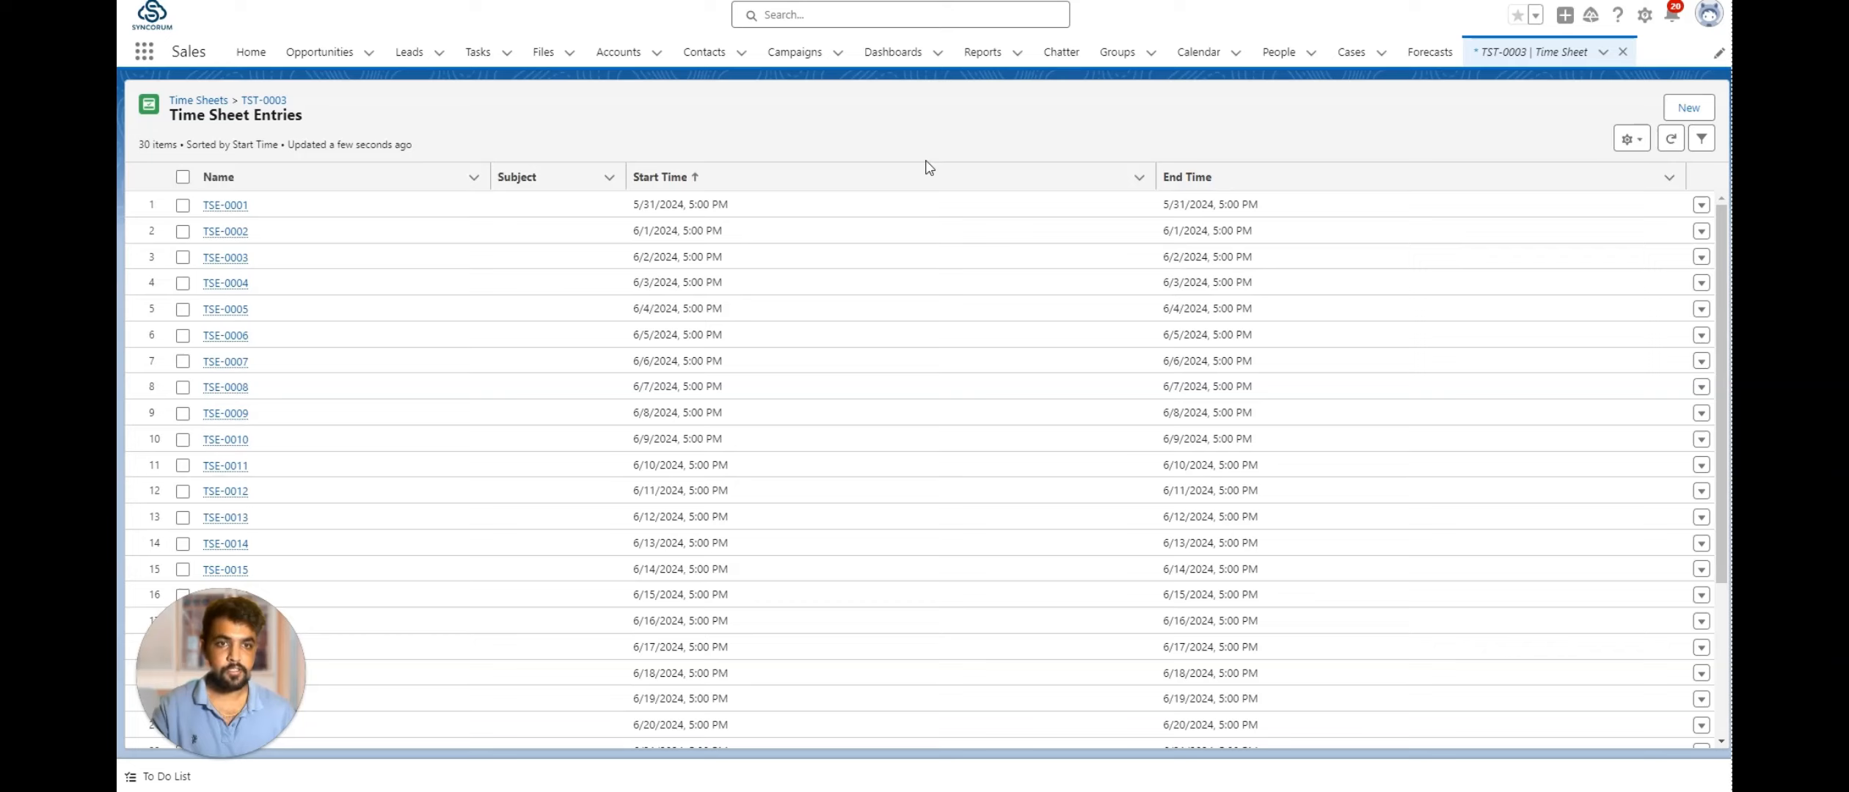